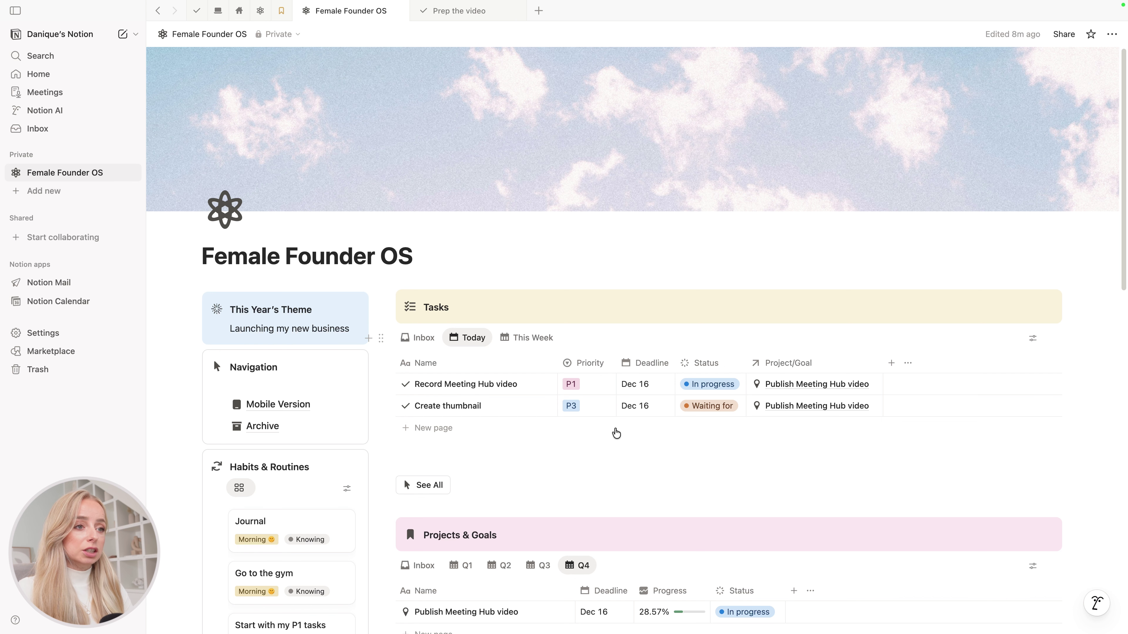
- Add a new entry named "Meeting Notes Hub" to the Resources table
{"action": "scroll", "coordinate": [616, 433], "scroll_direction": "down", "scroll_amount": 15}
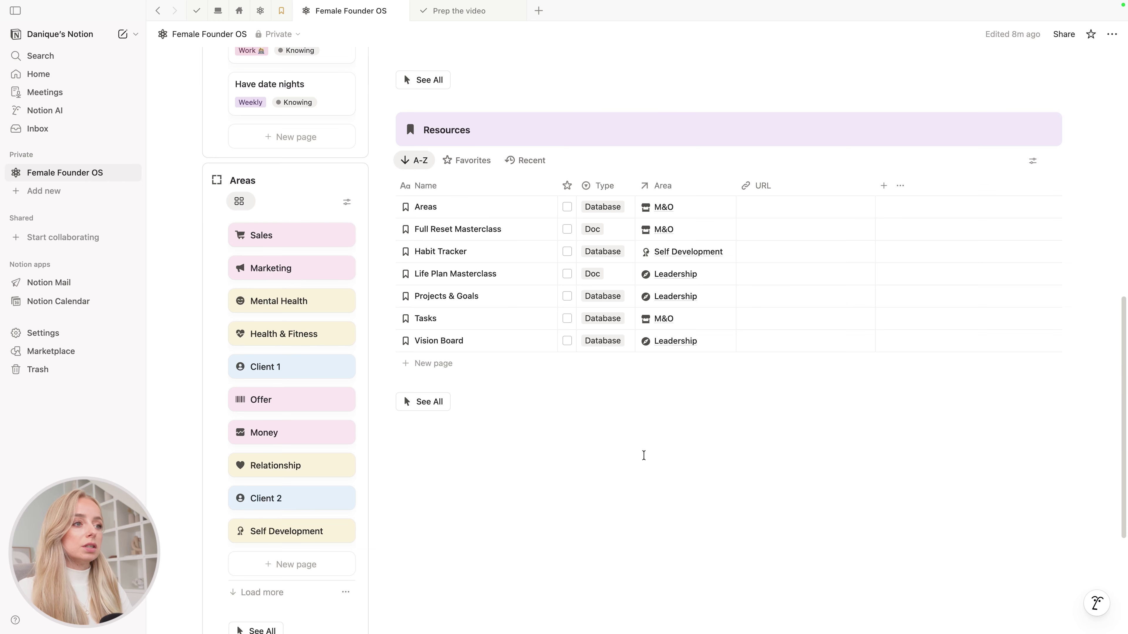
{"action": "scroll", "coordinate": [463, 135], "scroll_direction": "up", "scroll_amount": 2}
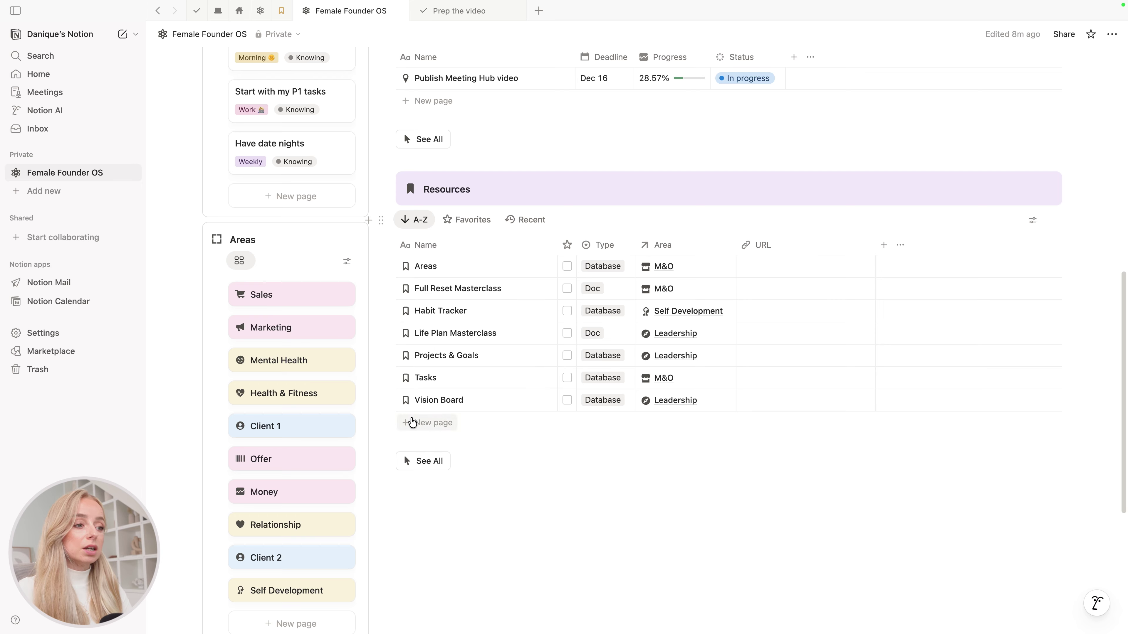
{"action": "left_click", "coordinate": [485, 423]}
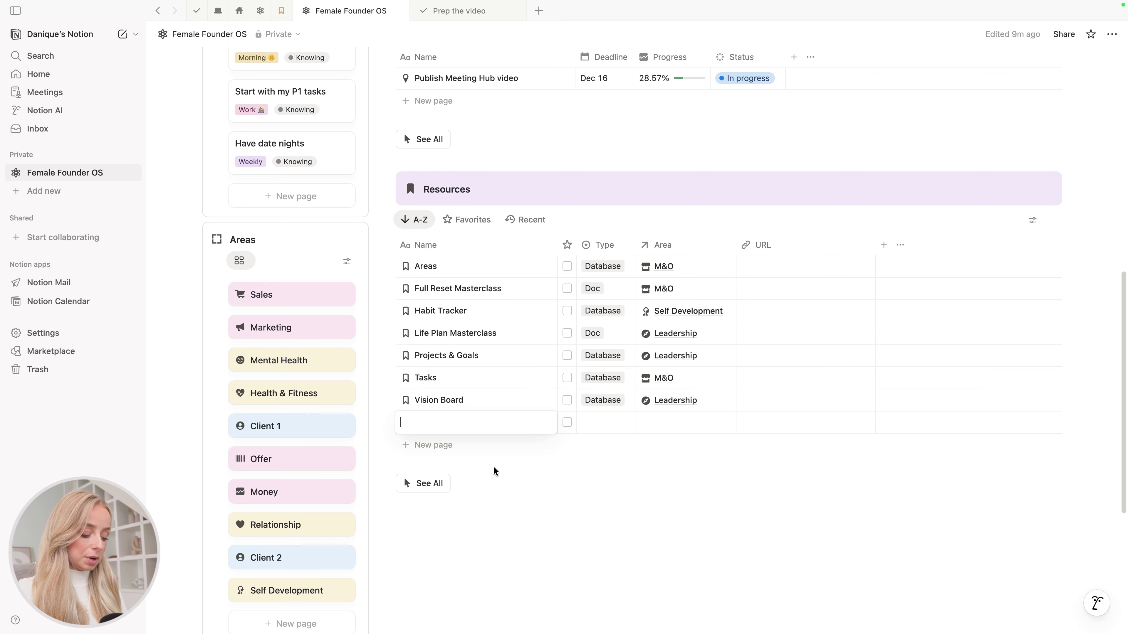
{"action": "type", "text": "Meeting Notes Hub"}
{"action": "key", "text": "Escape"}
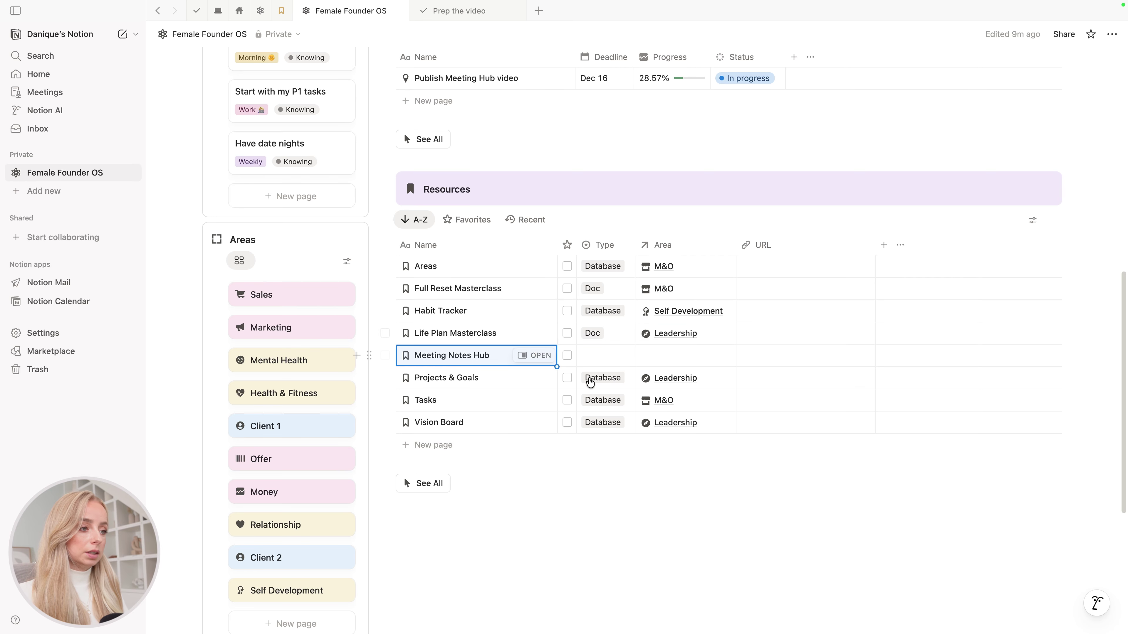
- Set the Meeting Notes Hub entry's type to Database and link it to the M&O area
{"action": "left_click", "coordinate": [596, 358]}
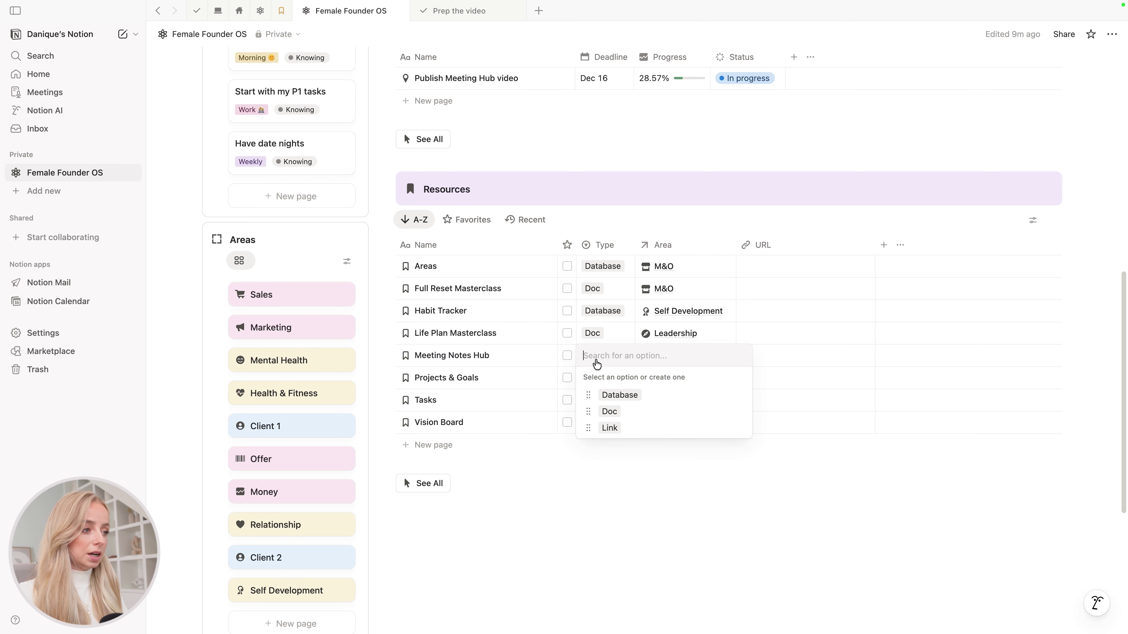
{"action": "left_click", "coordinate": [637, 400]}
{"action": "left_click", "coordinate": [677, 357]}
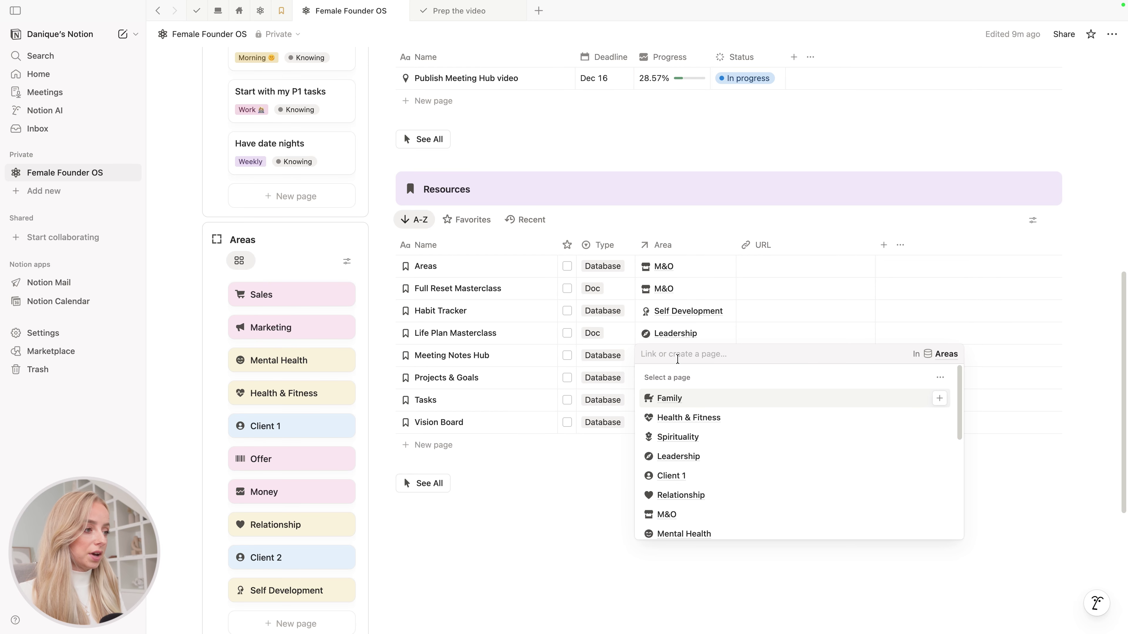
{"action": "scroll", "coordinate": [711, 444], "scroll_direction": "down", "scroll_amount": 5}
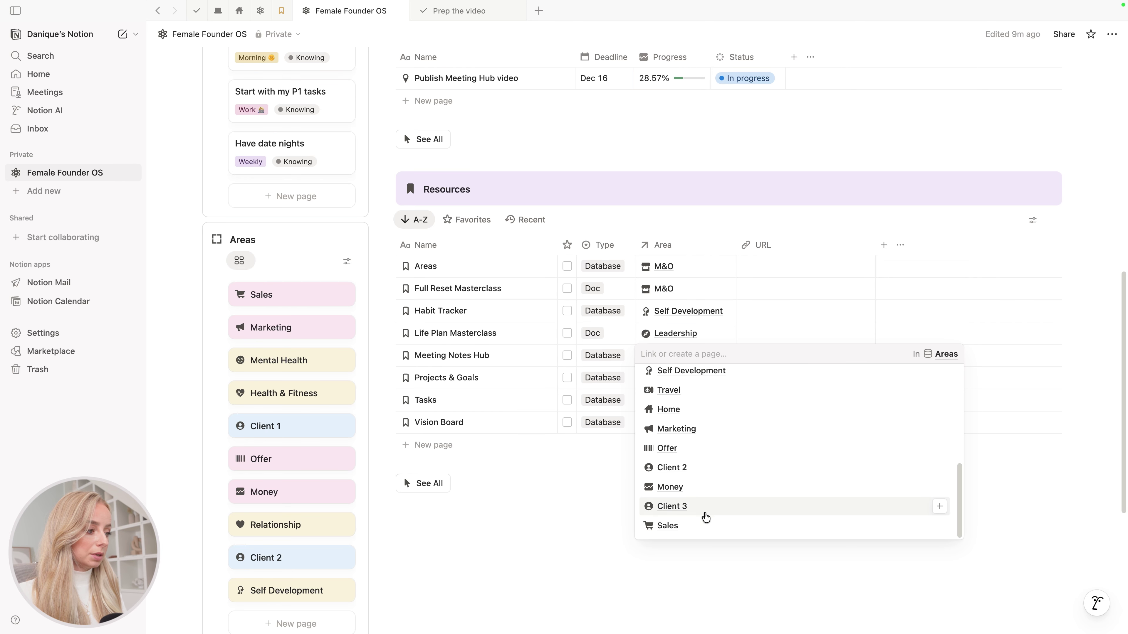
{"action": "type", "text": "m&"}
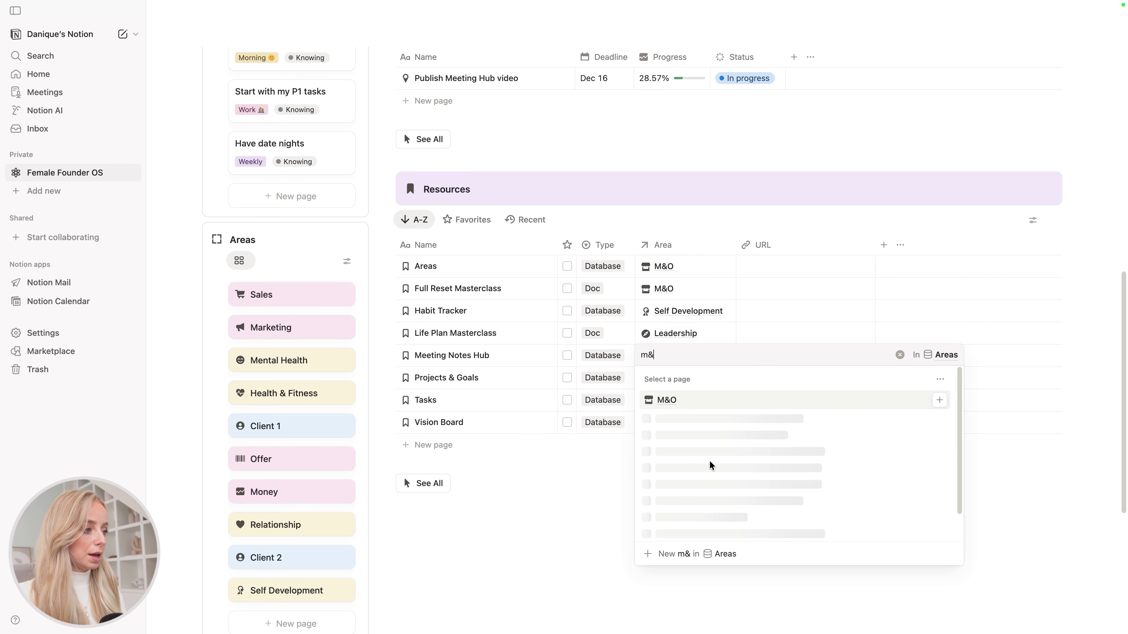
{"action": "left_click", "coordinate": [720, 400]}
{"action": "left_click", "coordinate": [609, 544]}
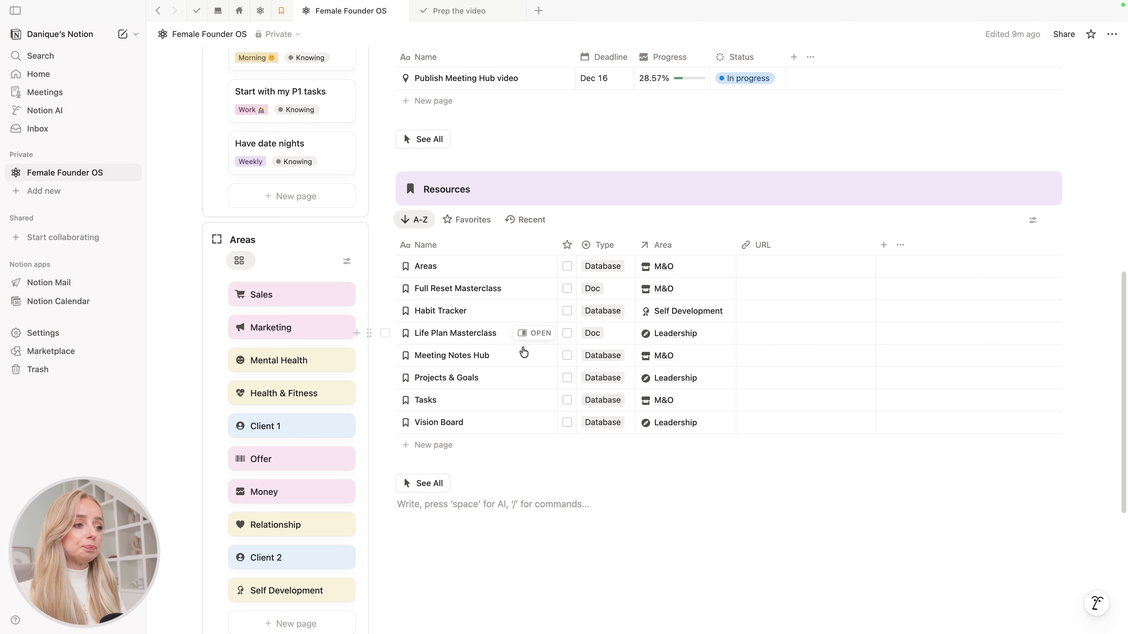
- Open the Meeting Notes Hub entry as a full page and insert an inline database in its body
{"action": "left_click", "coordinate": [538, 355]}
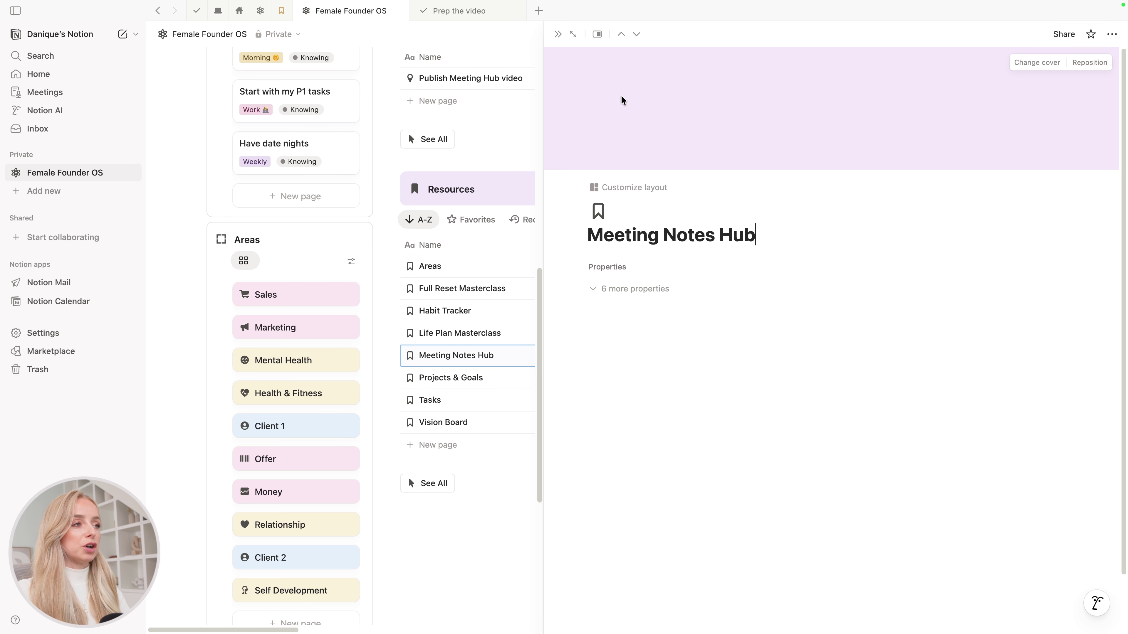
{"action": "left_click", "coordinate": [571, 38]}
{"action": "left_click", "coordinate": [246, 381]}
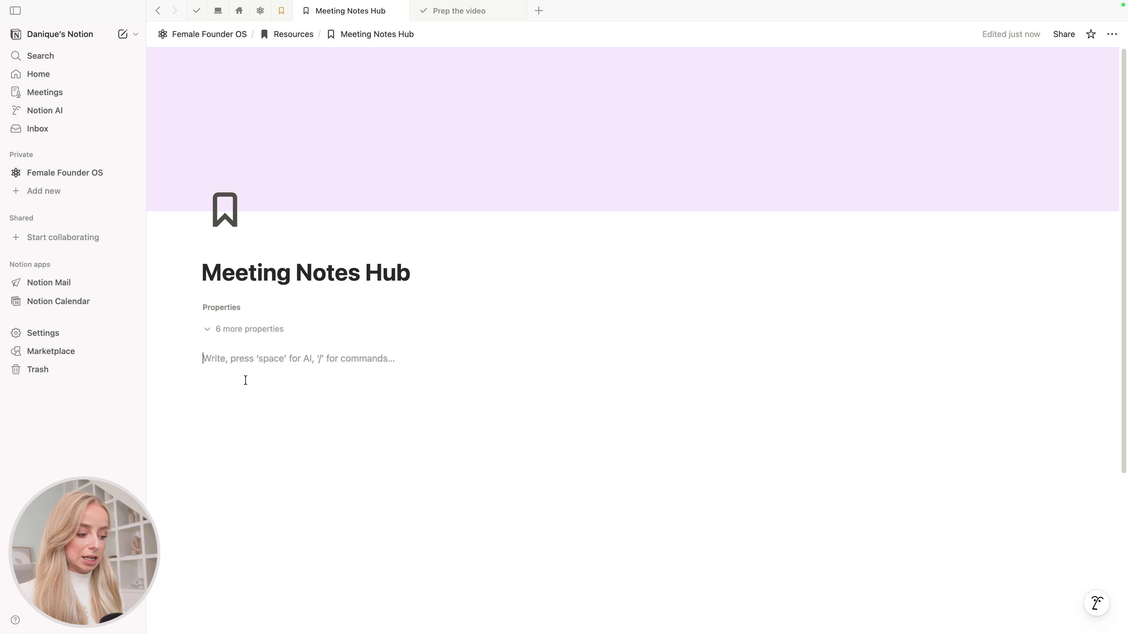
{"action": "type", "text": "/"}
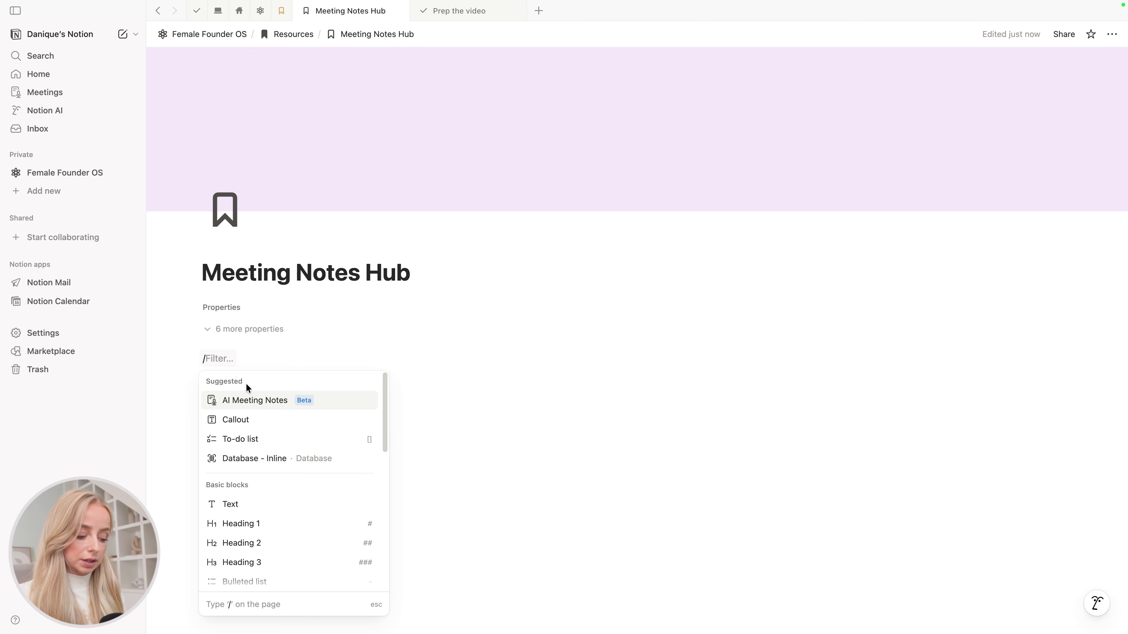
{"action": "type", "text": "data"}
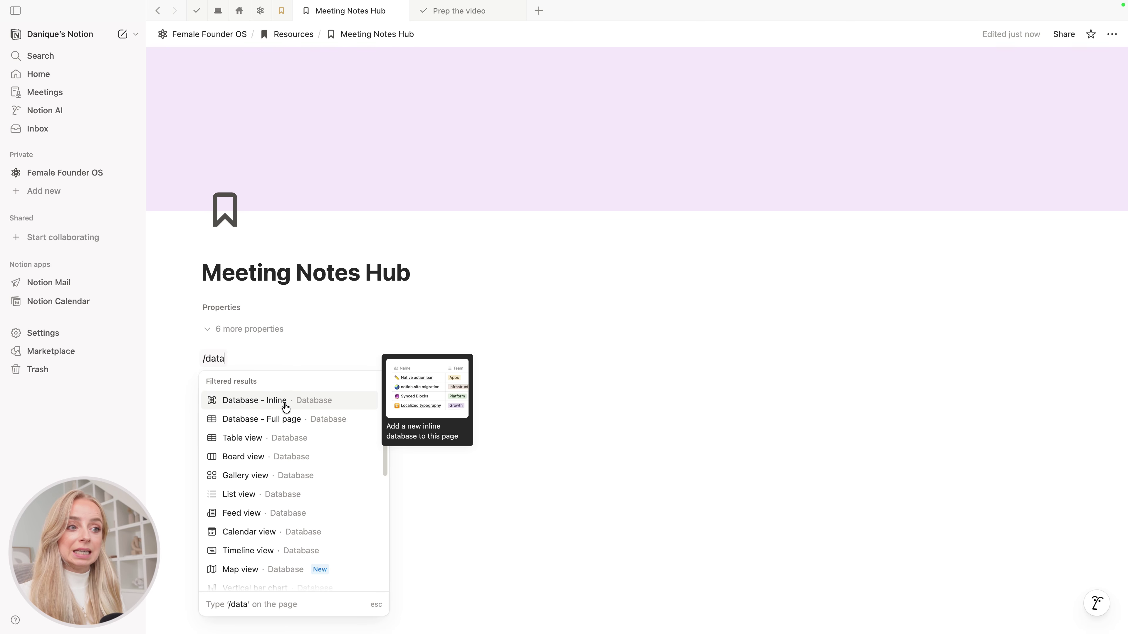
{"action": "left_click", "coordinate": [285, 405]}
- Name the inline database "Meeting Notes Hub" and hide its title above the table
{"action": "left_click", "coordinate": [293, 362]}
{"action": "type", "text": "Meeting Notes Hub"}
{"action": "left_click", "coordinate": [343, 362]}
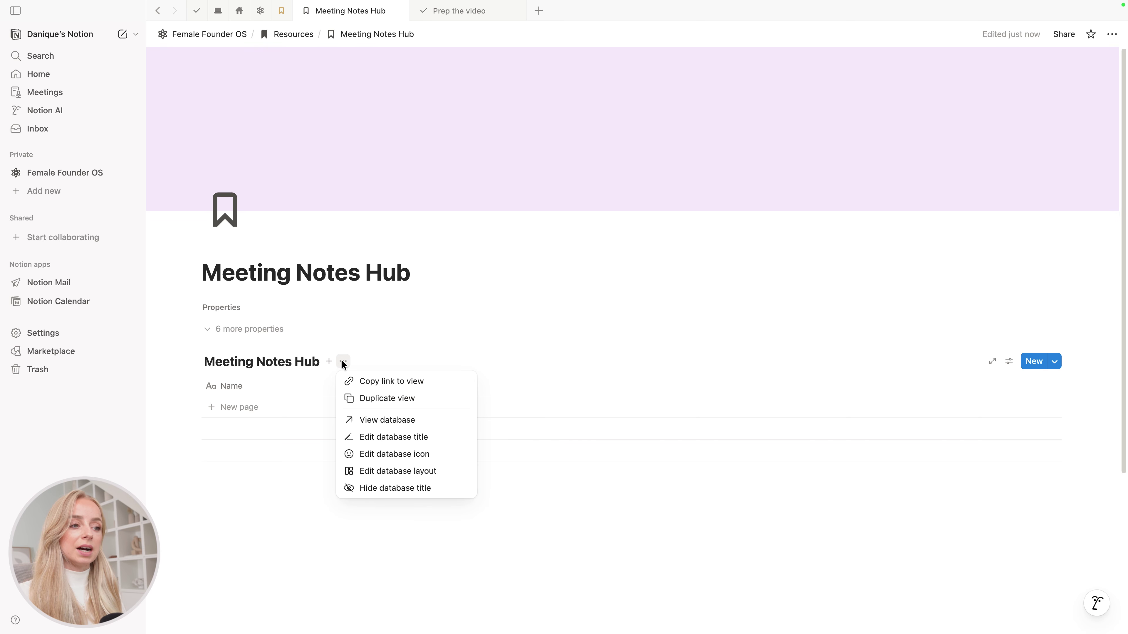
{"action": "left_click", "coordinate": [401, 436]}
{"action": "key", "text": "BackSpace"}
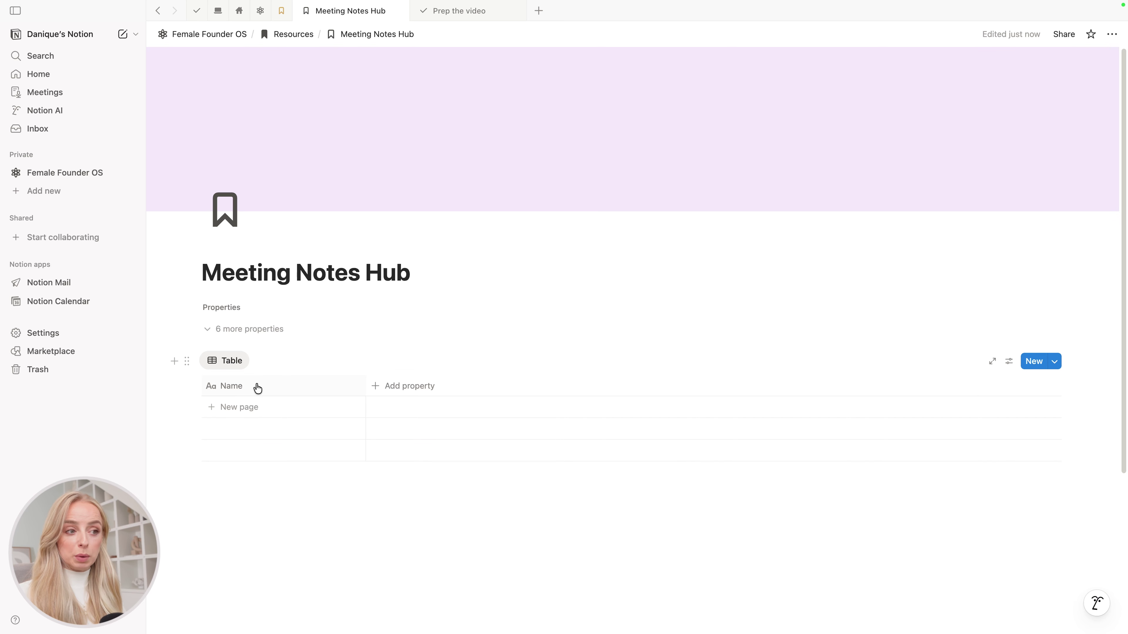
- Add a Date property to the table and create an entry named "Email Marketing Meeting"
{"action": "left_click", "coordinate": [405, 388]}
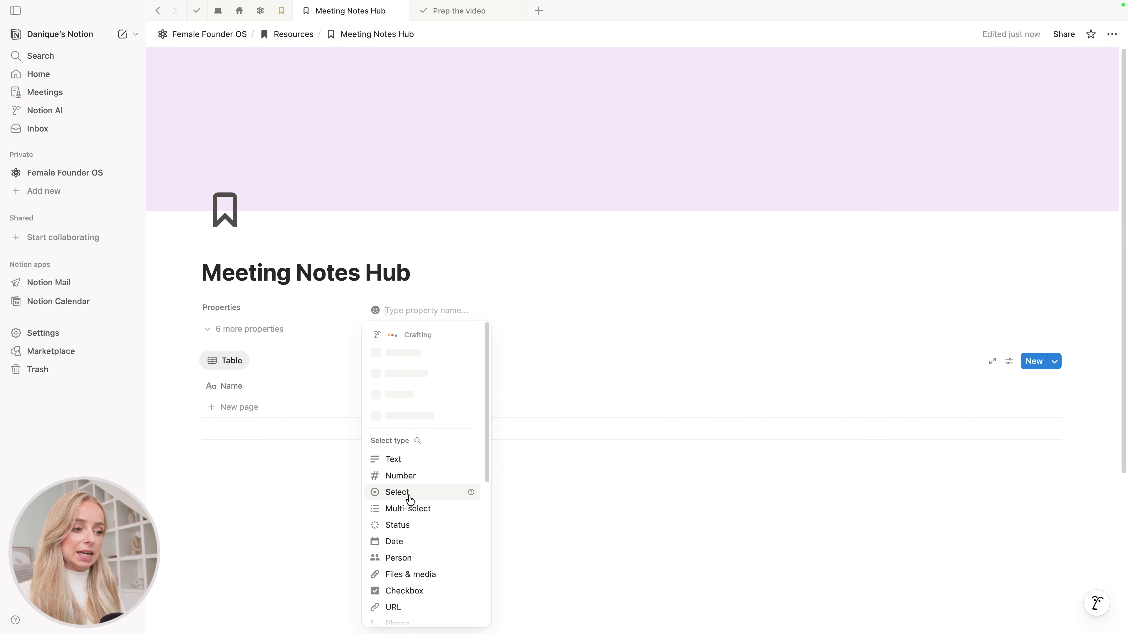
{"action": "left_click", "coordinate": [402, 542]}
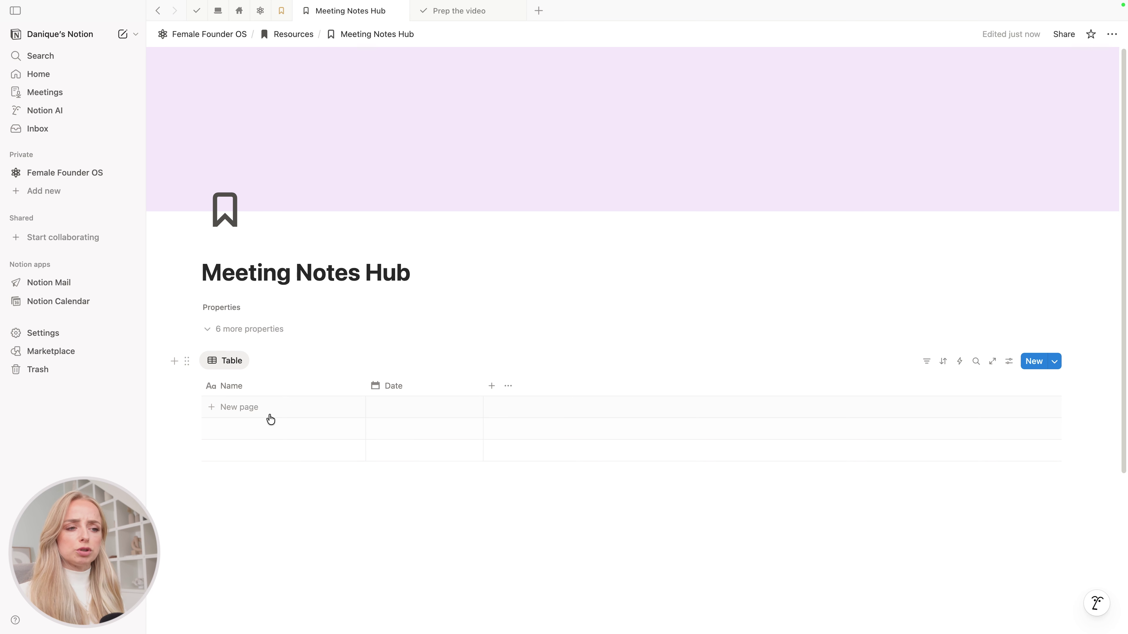
{"action": "left_click", "coordinate": [221, 407]}
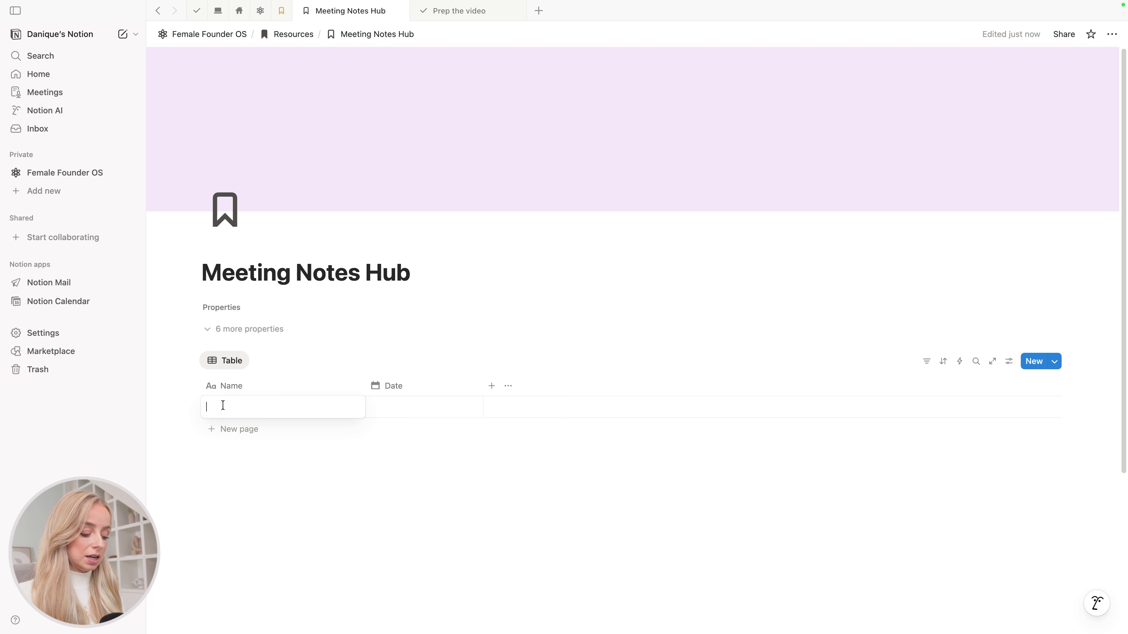
{"action": "type", "text": "Emai"}
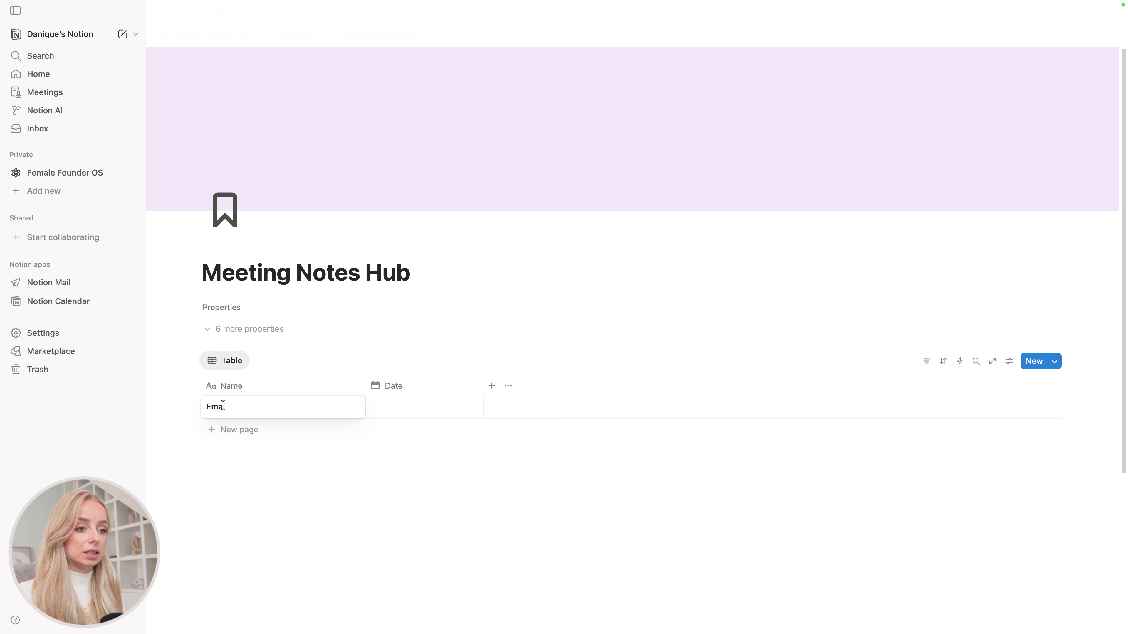
{"action": "type", "text": "l Marketing Meeting"}
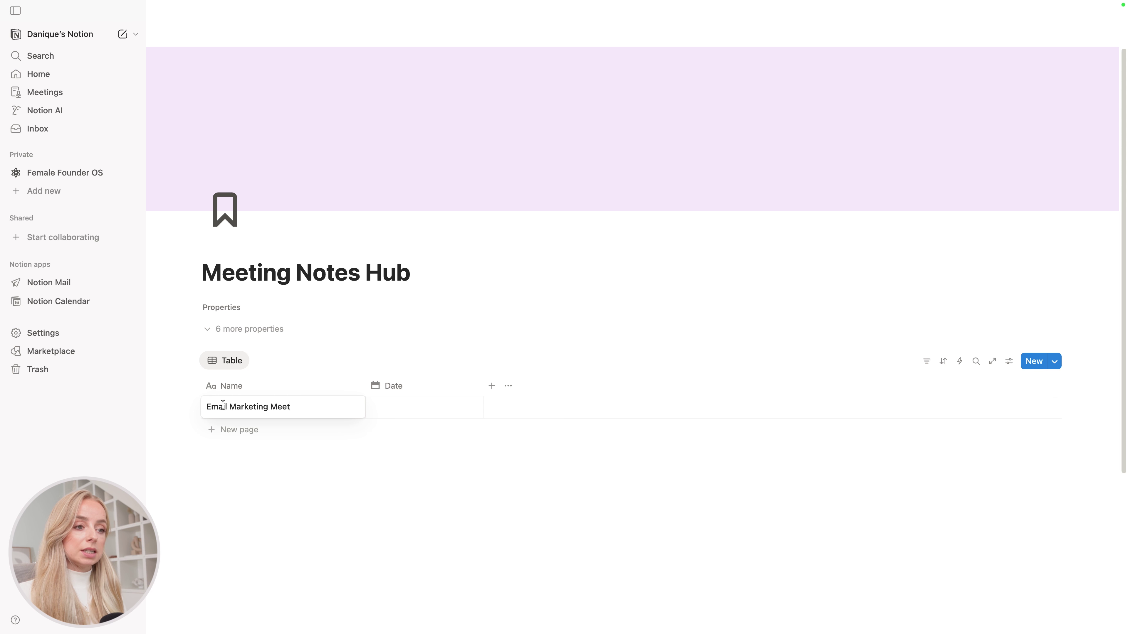
- Set the Email Marketing Meeting's date to December 16, 2025 with the time included at 9:00 AM
{"action": "left_click", "coordinate": [393, 416]}
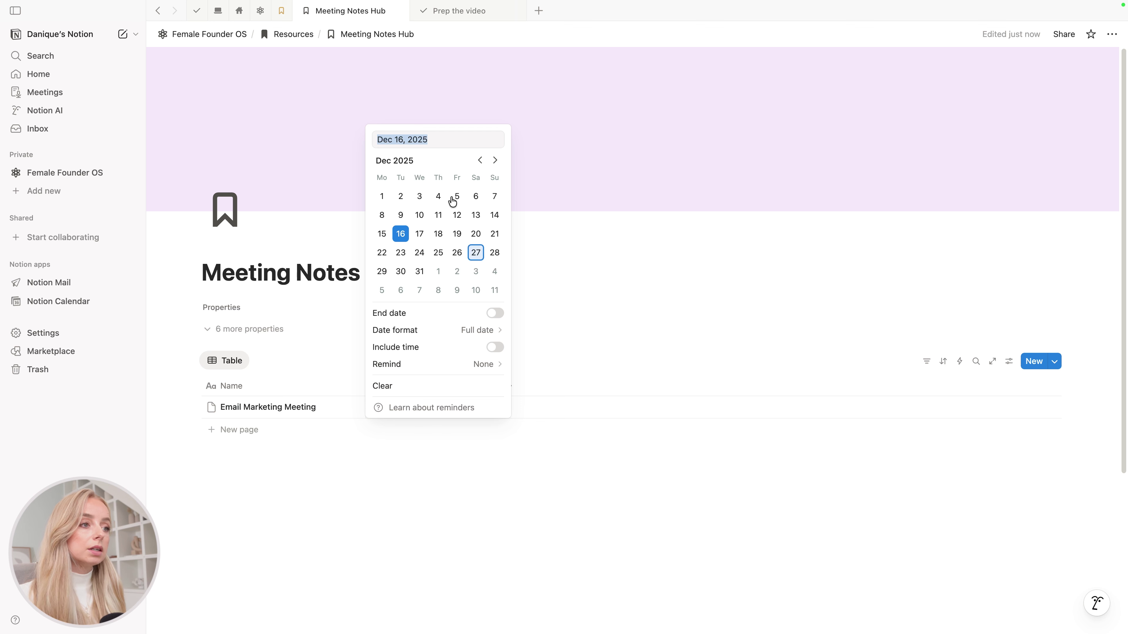
{"action": "left_click", "coordinate": [494, 347]}
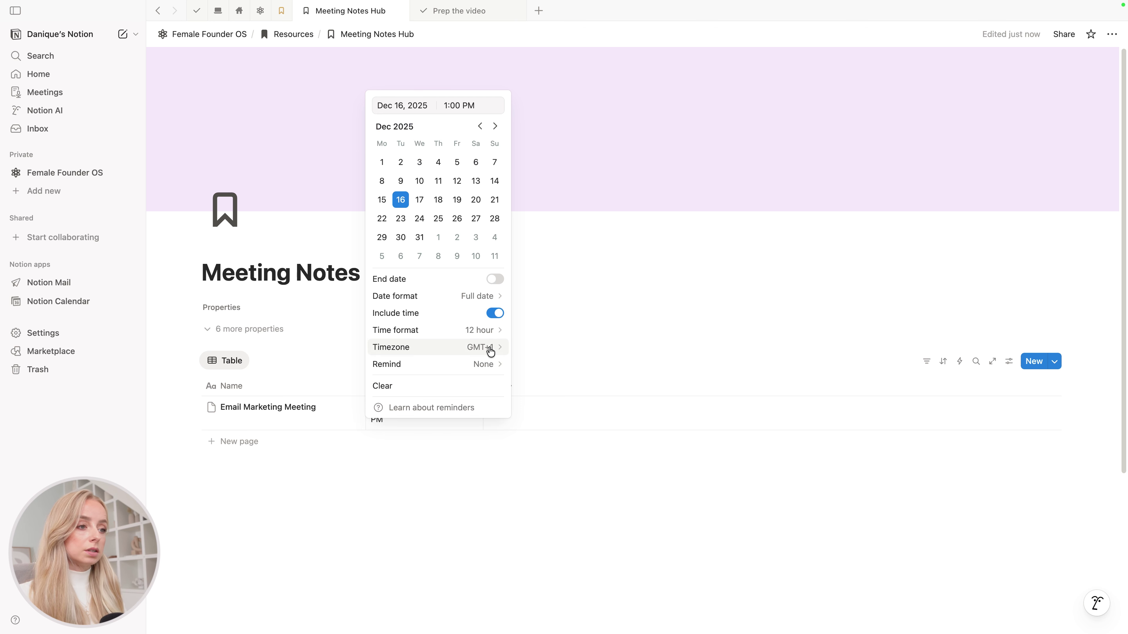
{"action": "left_click", "coordinate": [453, 111]}
{"action": "left_click", "coordinate": [455, 107]}
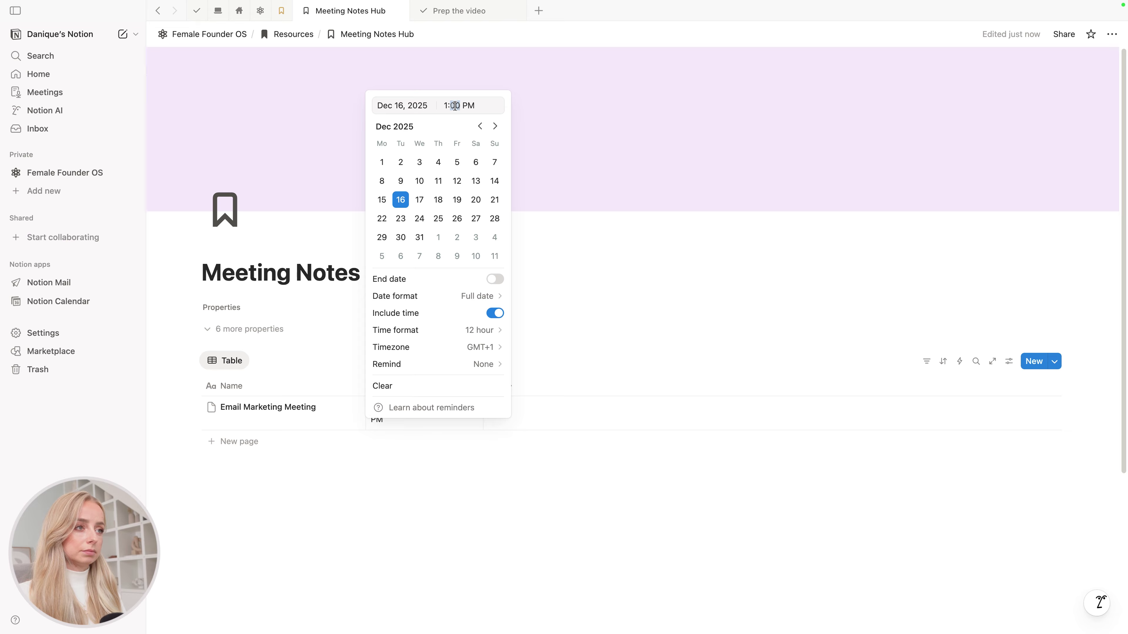
{"action": "left_click_drag", "start_coordinate": [451, 106], "coordinate": [445, 105]}
{"action": "type", "text": "9"}
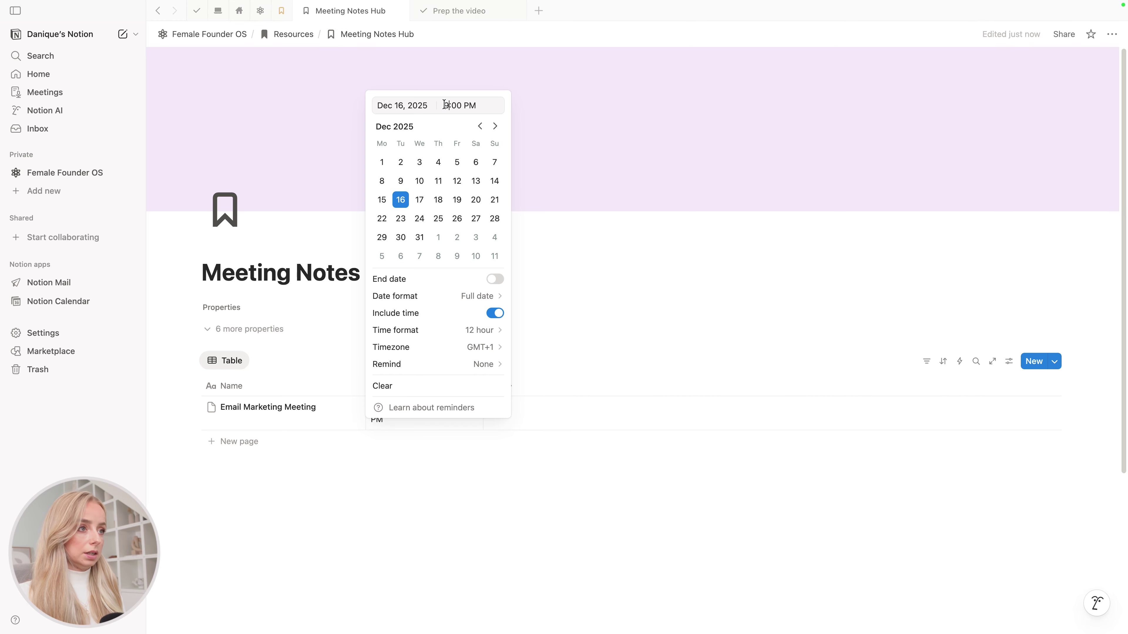
{"action": "double_click", "coordinate": [467, 105]}
{"action": "type", "text": "AM"}
{"action": "left_click", "coordinate": [468, 563]}
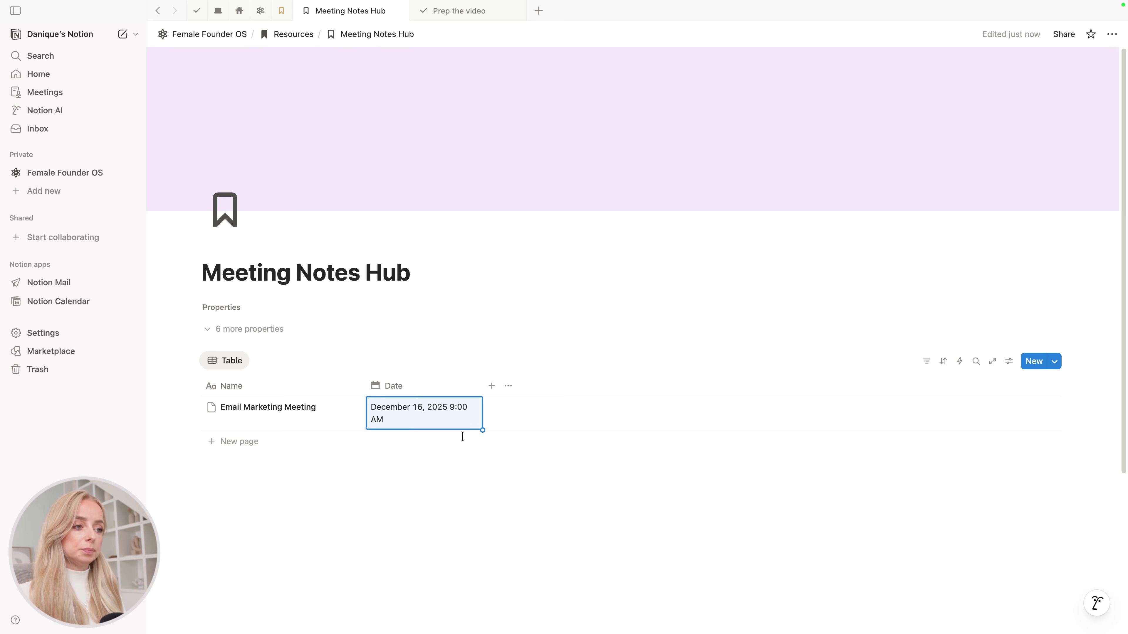
- Change the Date property's format to Short date and narrow its column to fit the values
{"action": "left_click", "coordinate": [436, 388]}
{"action": "mouse_move", "coordinate": [443, 151]}
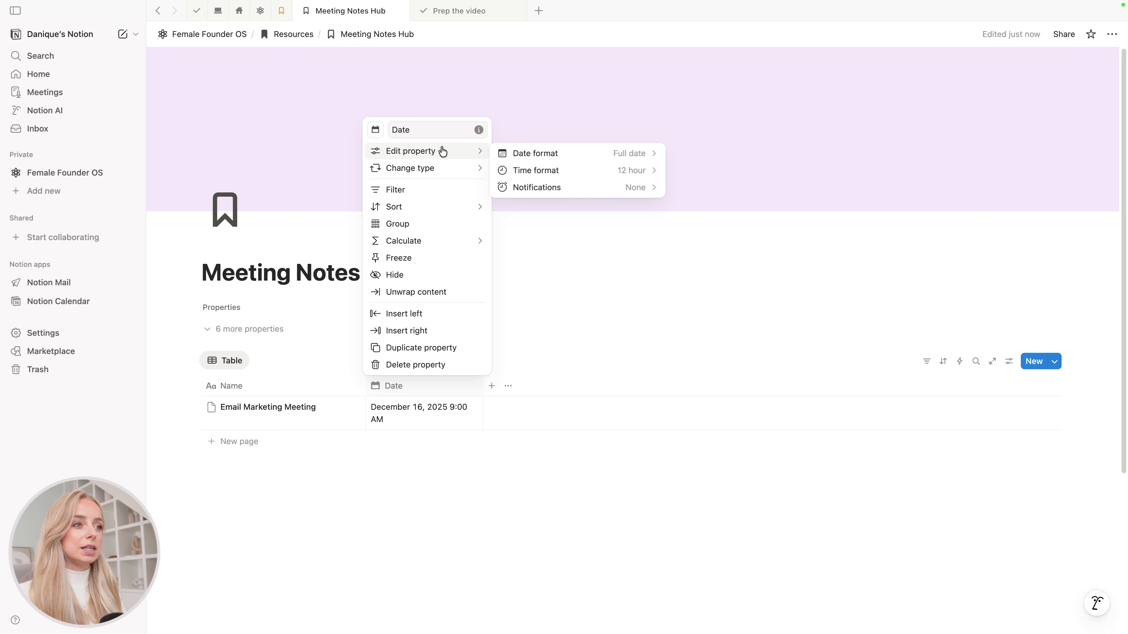
{"action": "left_click", "coordinate": [650, 155]}
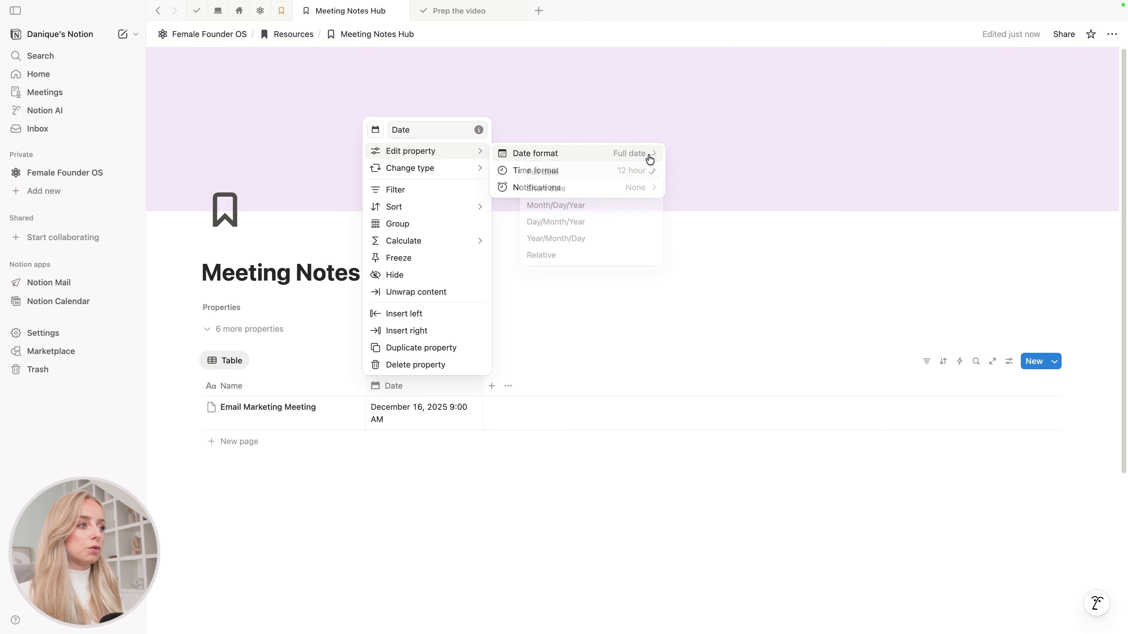
{"action": "left_click", "coordinate": [602, 187]}
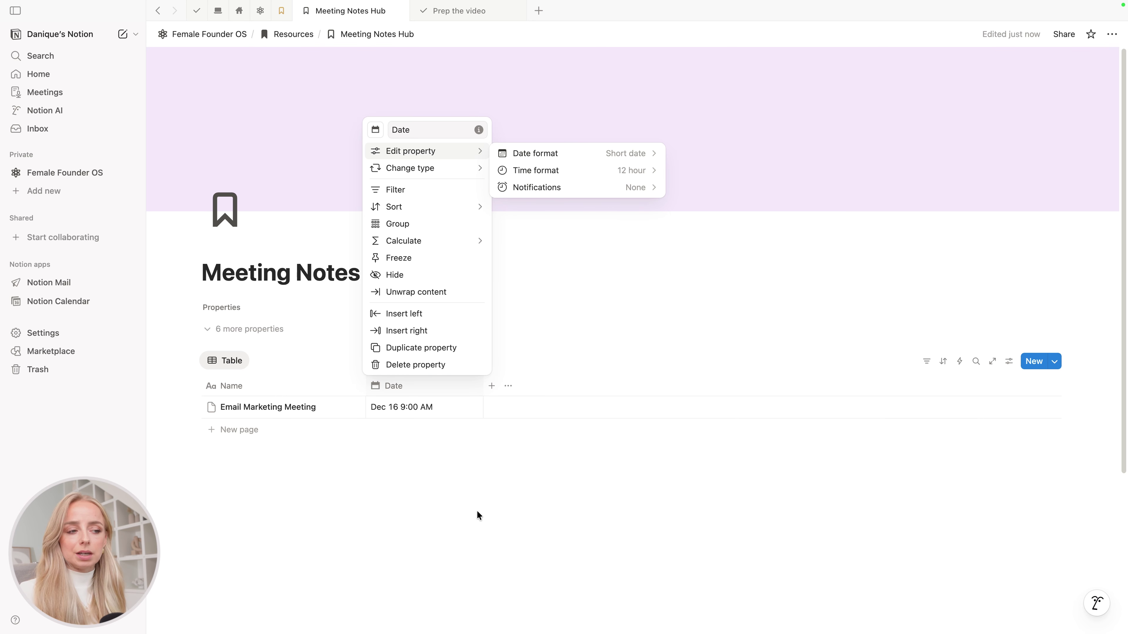
{"action": "left_click", "coordinate": [474, 406]}
{"action": "left_click_drag", "start_coordinate": [484, 386], "coordinate": [443, 386]}
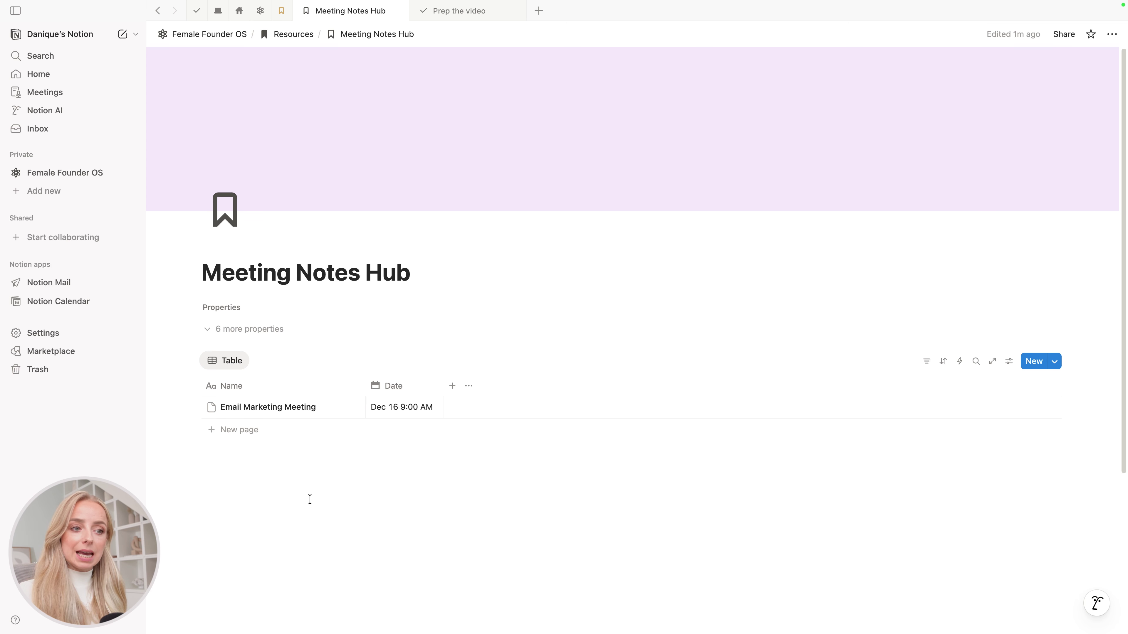
- Add a second entry named "Client Update Call" to the meeting table
{"action": "left_click", "coordinate": [247, 432]}
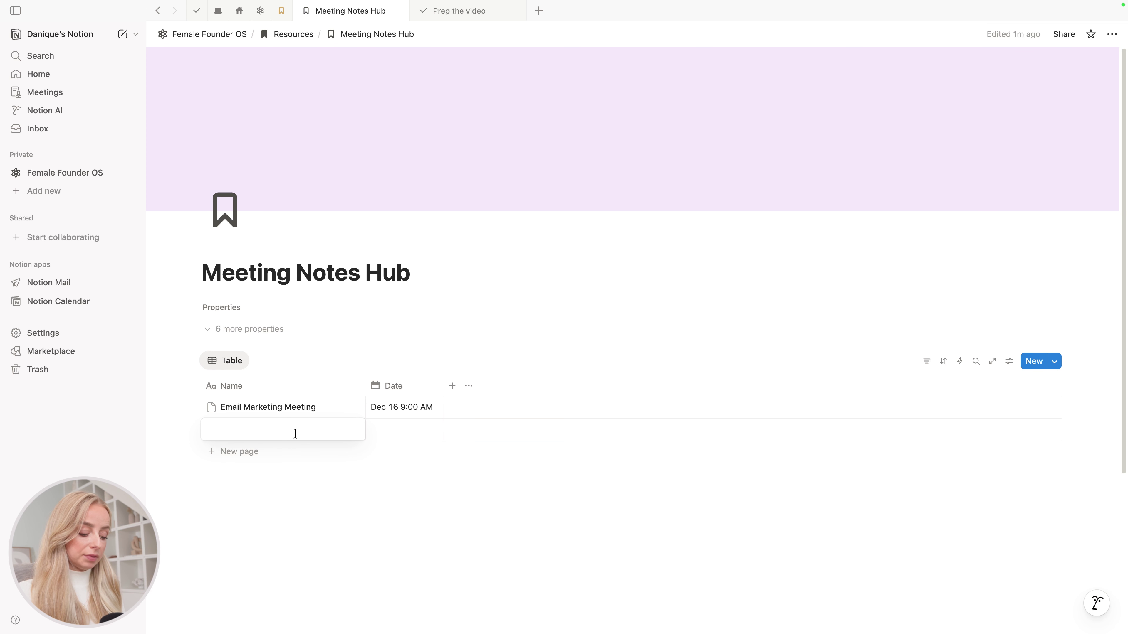
{"action": "type", "text": "Client "}
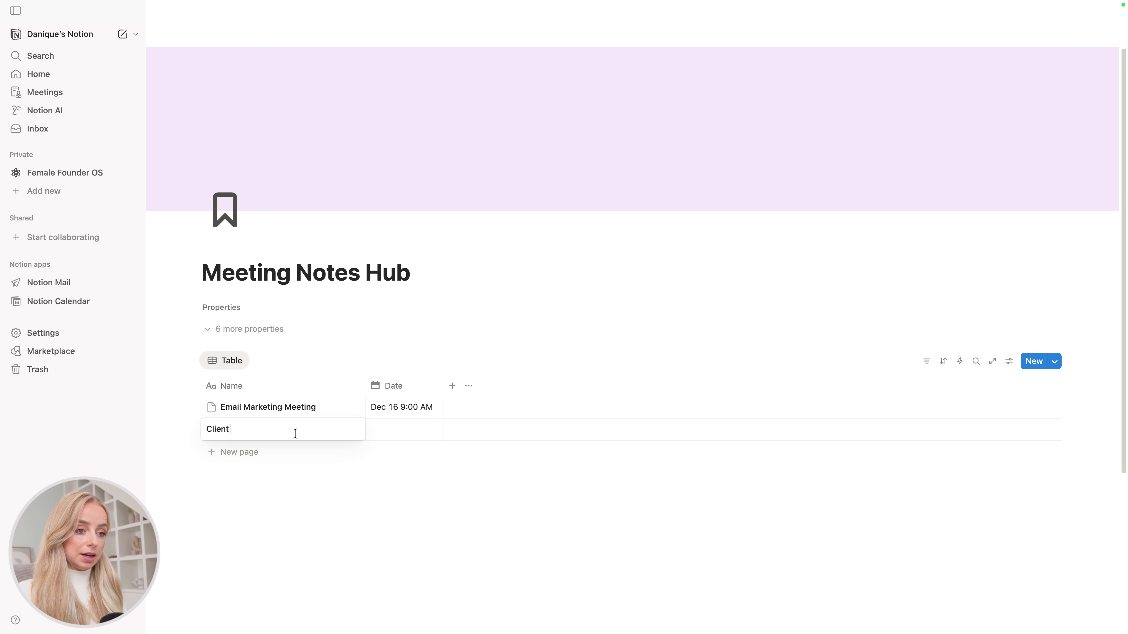
{"action": "type", "text": "Update Call"}
{"action": "key", "text": "Return"}
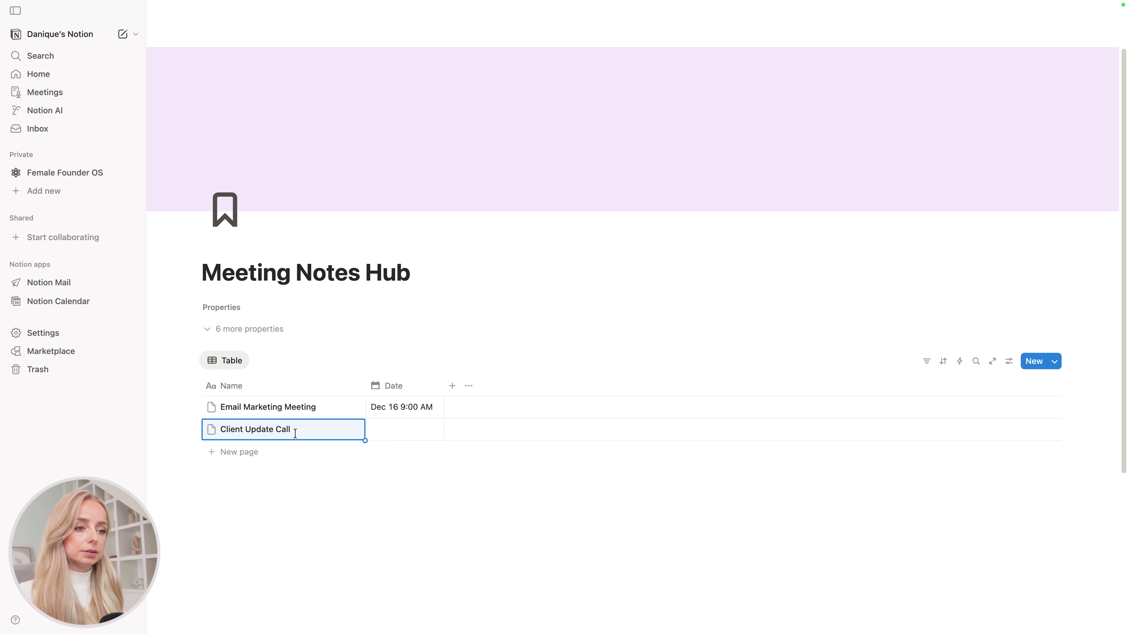
- Set the Client Update Call's date to Dec 16 with the time included at 2:00 PM
{"action": "left_click", "coordinate": [409, 433]}
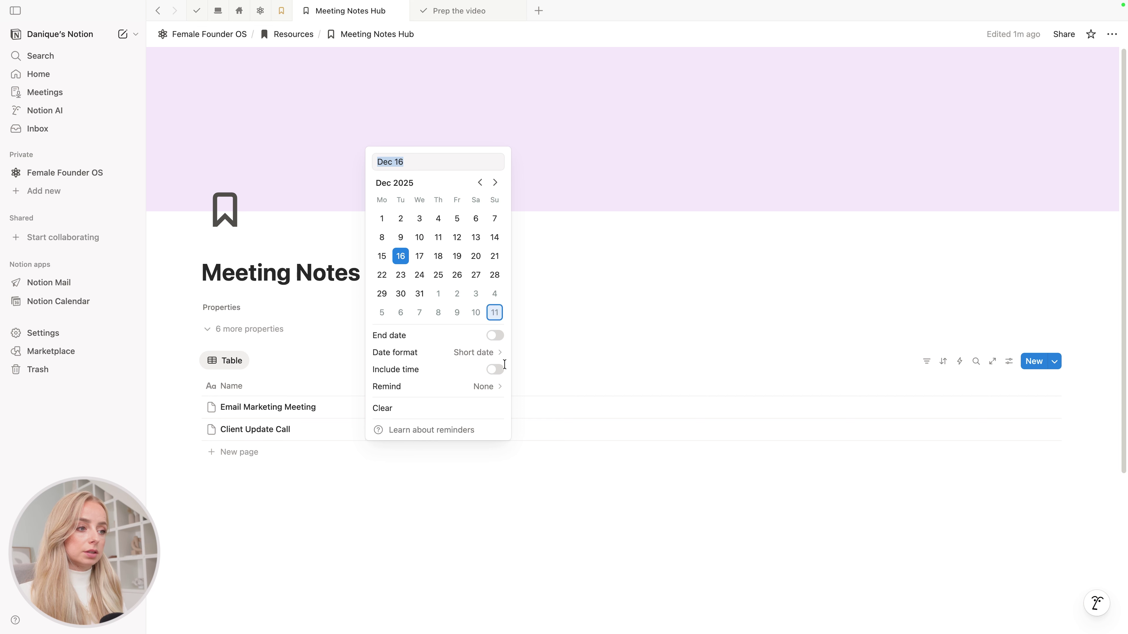
{"action": "left_click", "coordinate": [496, 370]}
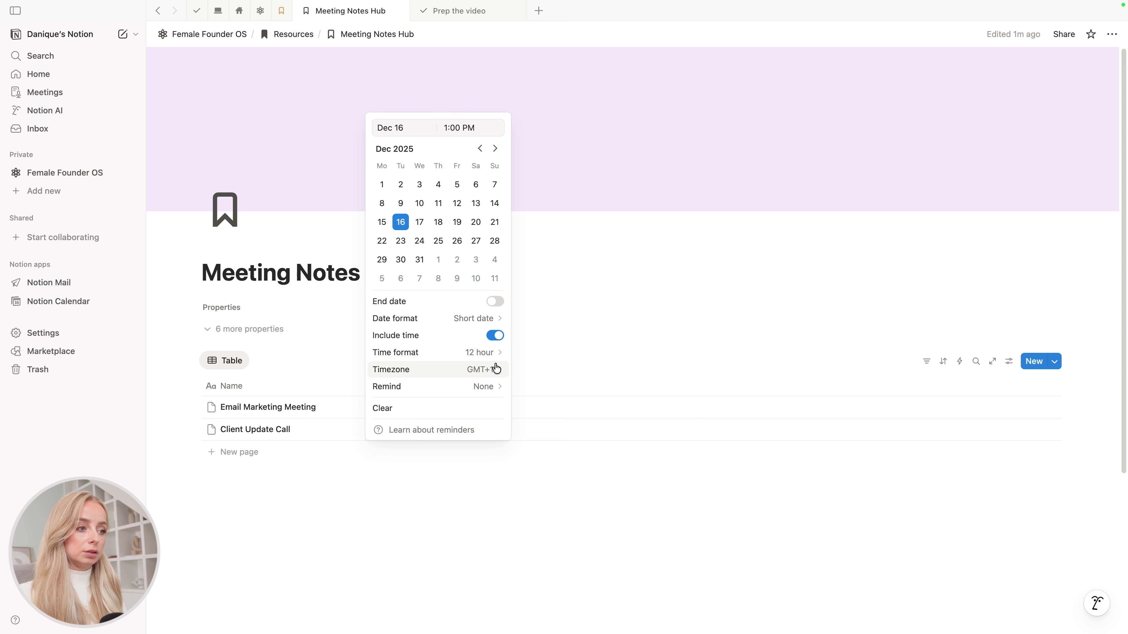
{"action": "double_click", "coordinate": [447, 127]}
{"action": "type", "text": "2"}
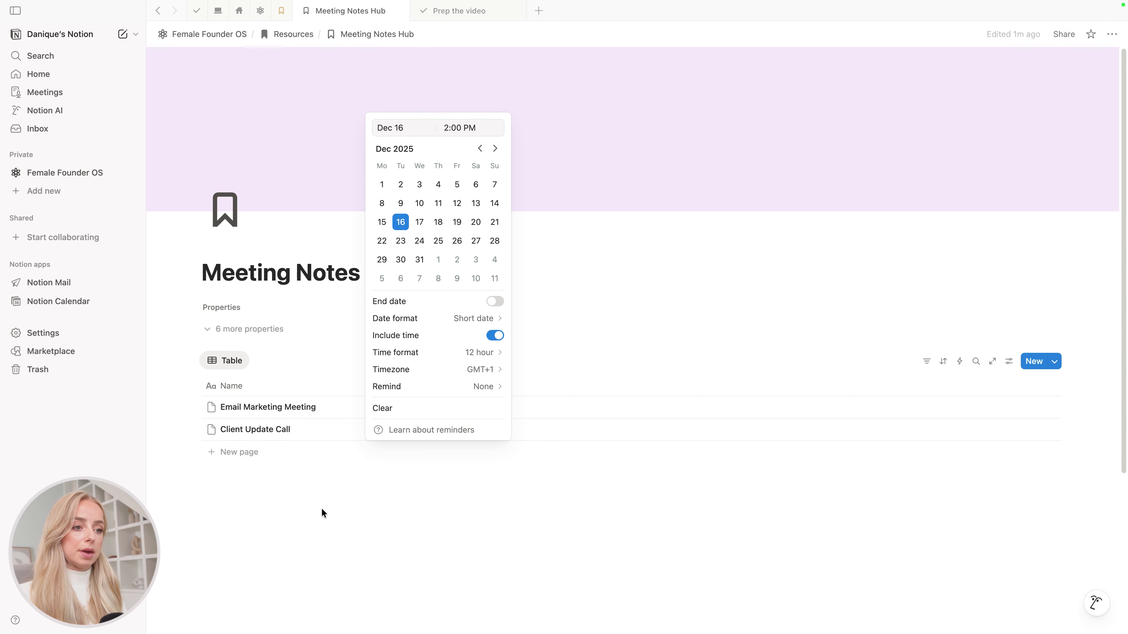
- Add a Status property after the Date property and narrow its column to fit the values
{"action": "left_click", "coordinate": [321, 508]}
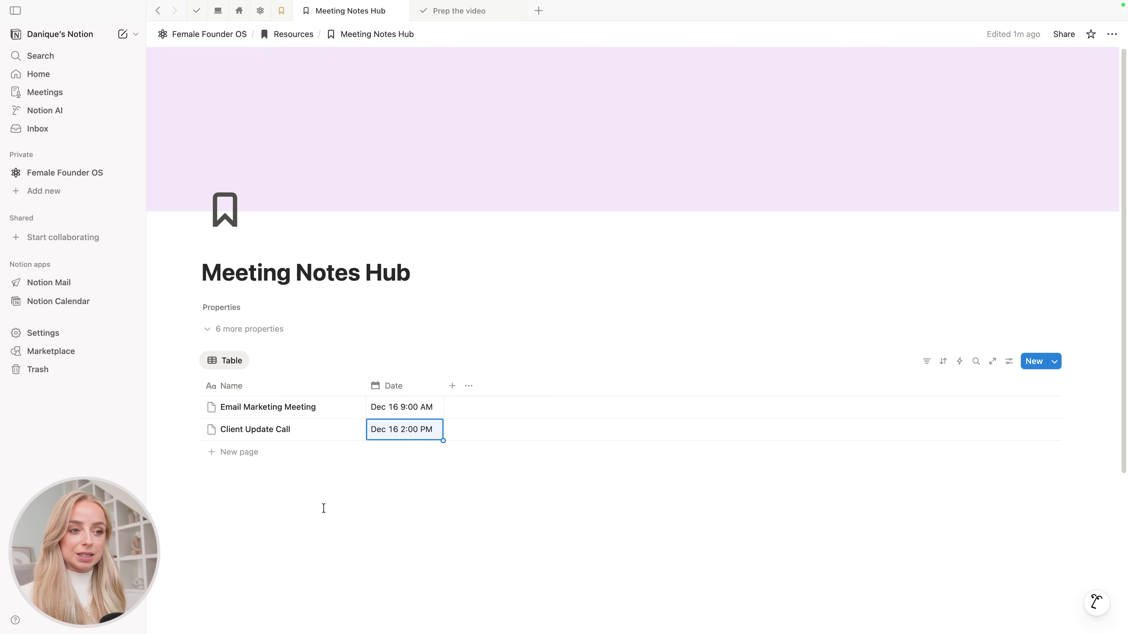
{"action": "left_click", "coordinate": [449, 386]}
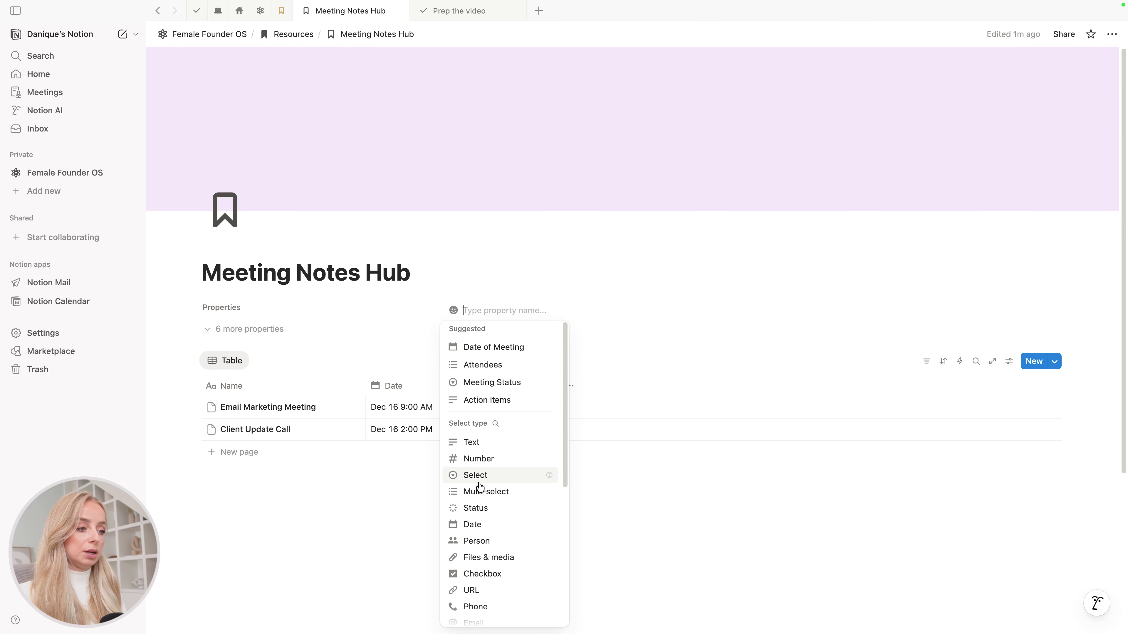
{"action": "left_click", "coordinate": [482, 510]}
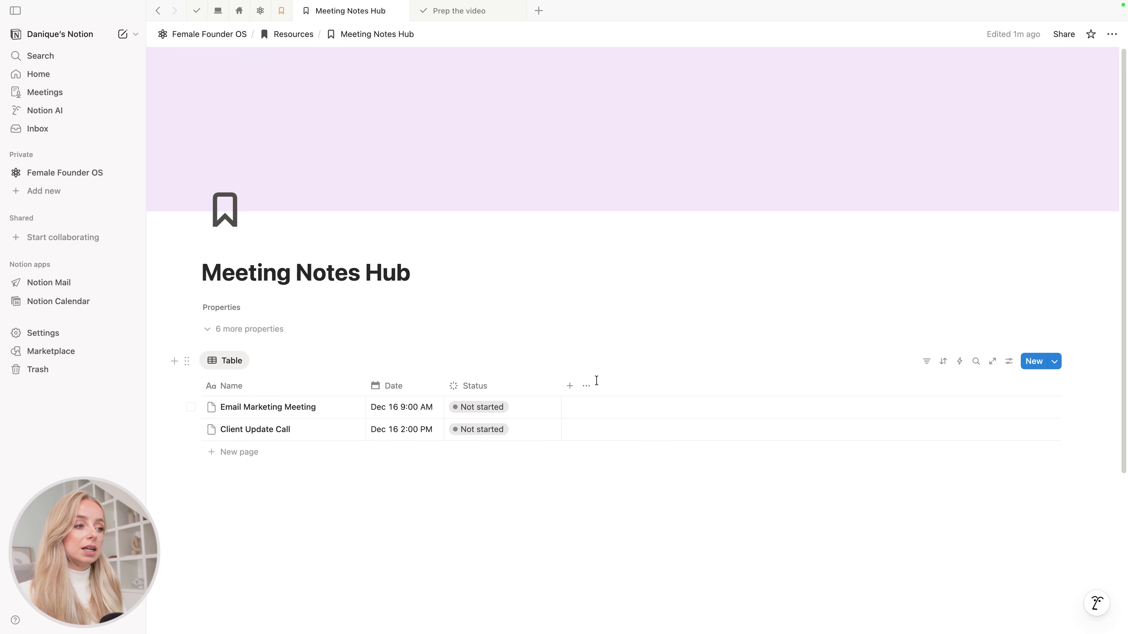
{"action": "left_click_drag", "start_coordinate": [561, 385], "coordinate": [520, 387]}
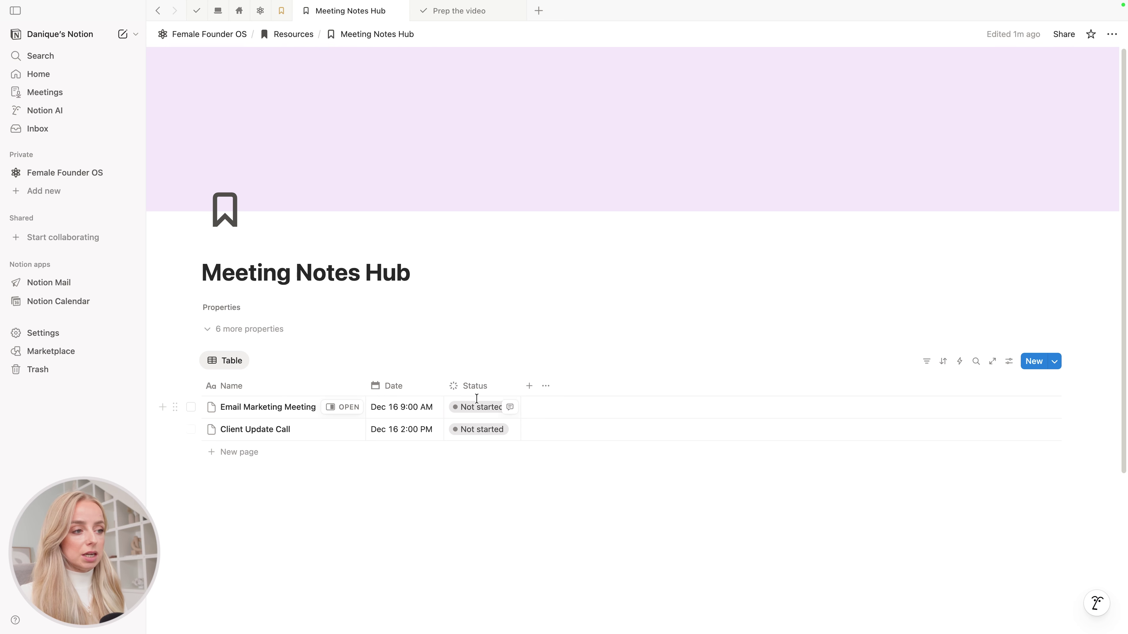
- Rename the Status property's "In progress" option to "To prep"
{"action": "left_click", "coordinate": [472, 386]}
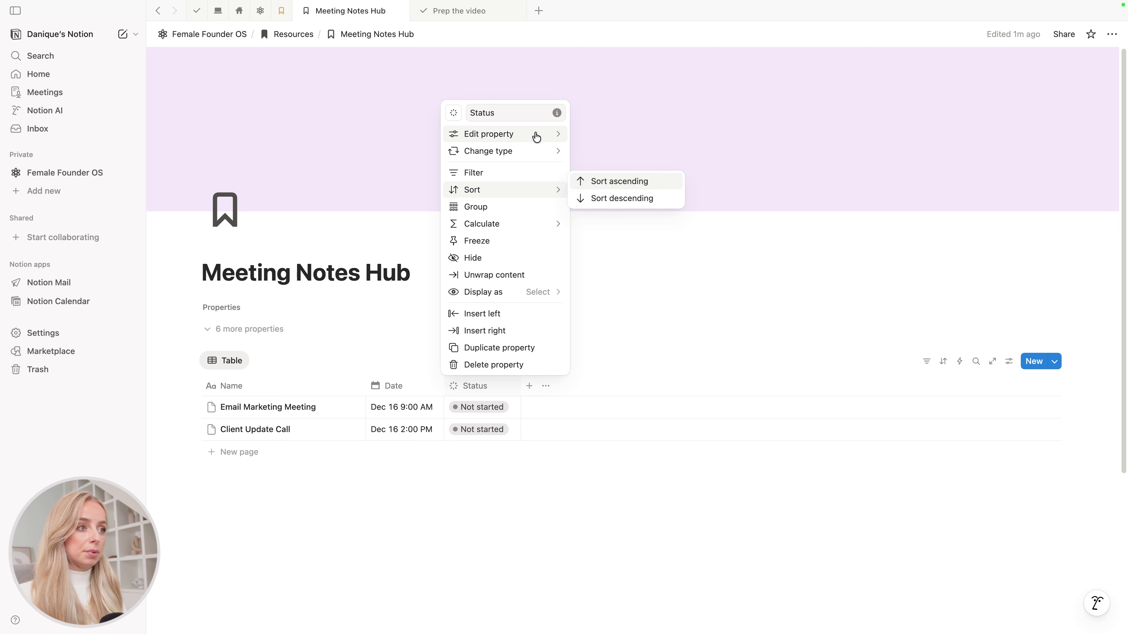
{"action": "mouse_move", "coordinate": [538, 135]}
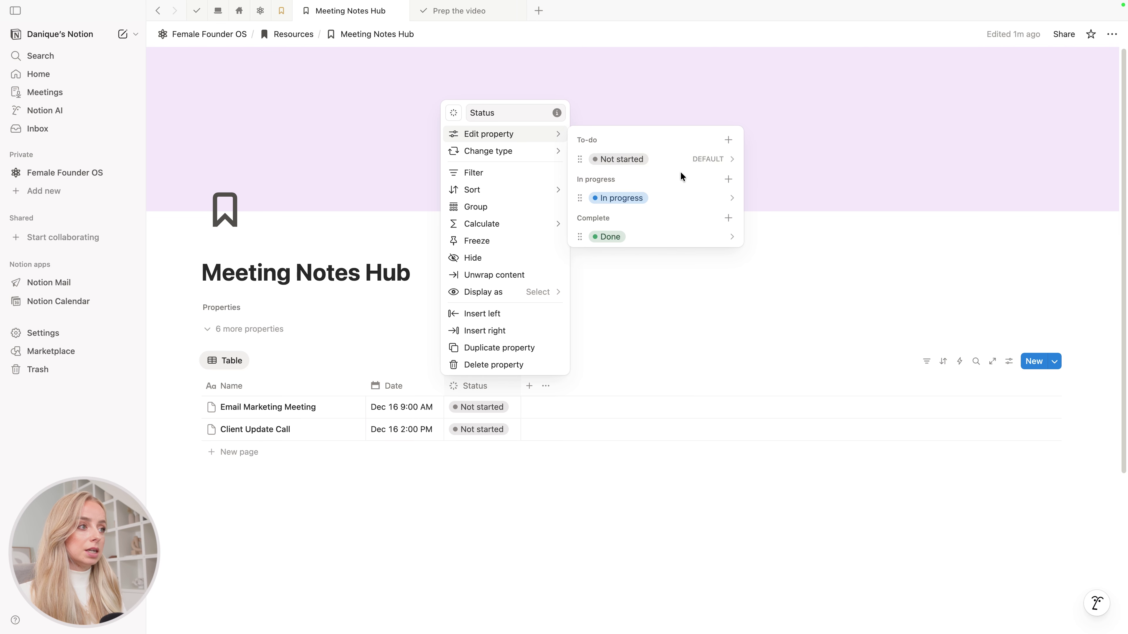
{"action": "left_click", "coordinate": [709, 159]}
{"action": "left_click", "coordinate": [725, 199]}
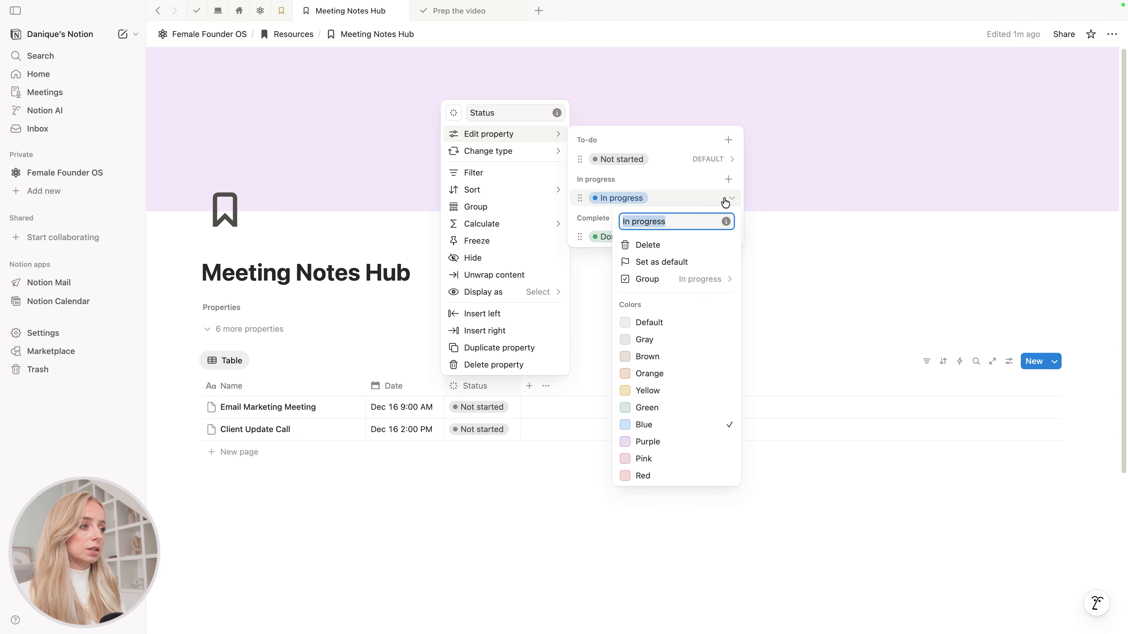
{"action": "type", "text": "To prep"}
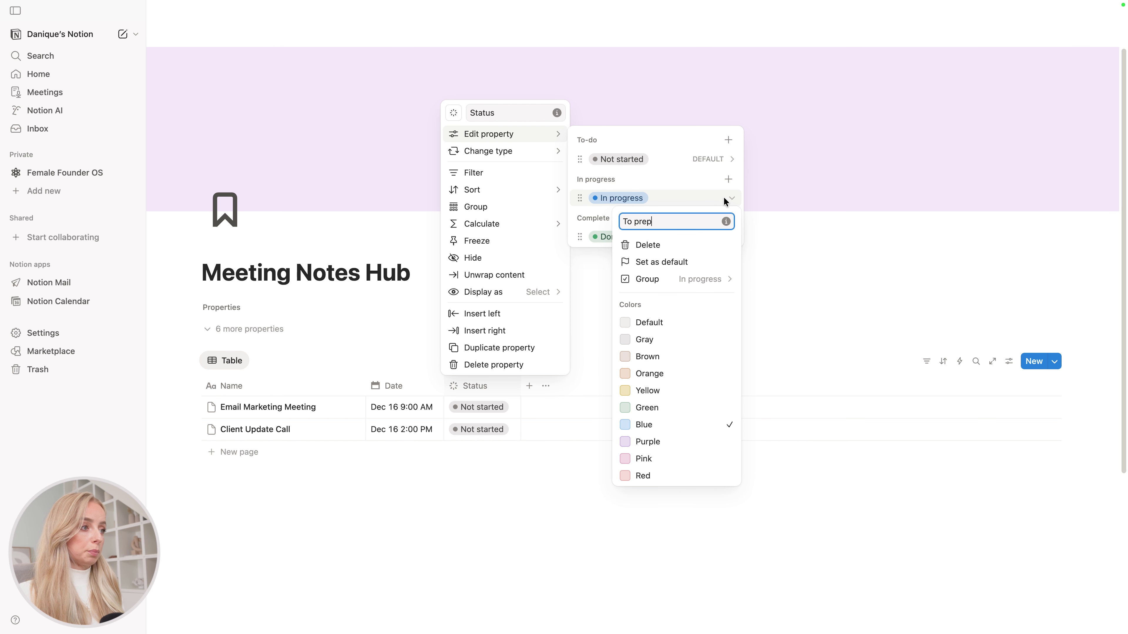
{"action": "key", "text": "Return"}
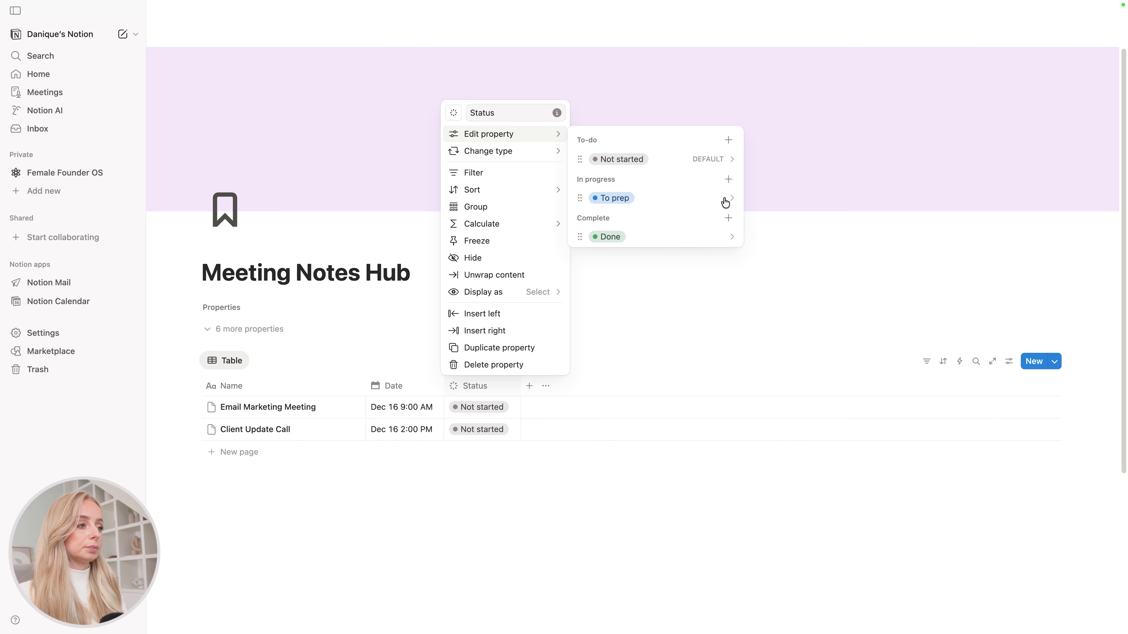
- Add a "Follow-up" option to the In progress group of the Status property and place it below "To prep"
{"action": "left_click", "coordinate": [730, 180]}
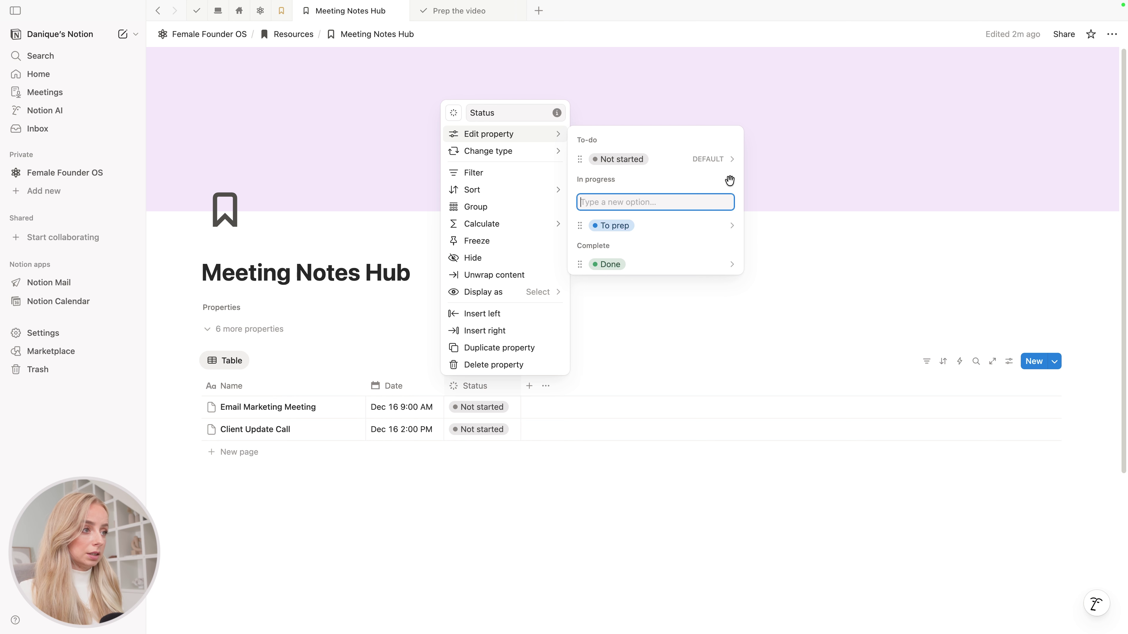
{"action": "type", "text": "Follow-up"}
{"action": "key", "text": "Return"}
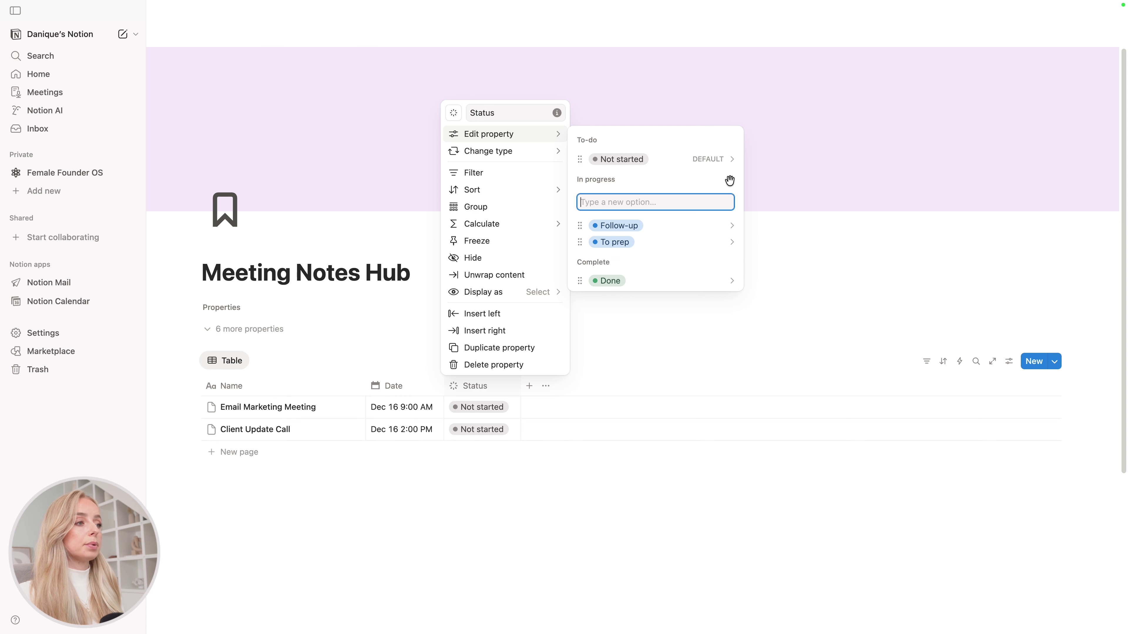
{"action": "left_click_drag", "start_coordinate": [579, 226], "coordinate": [599, 232]}
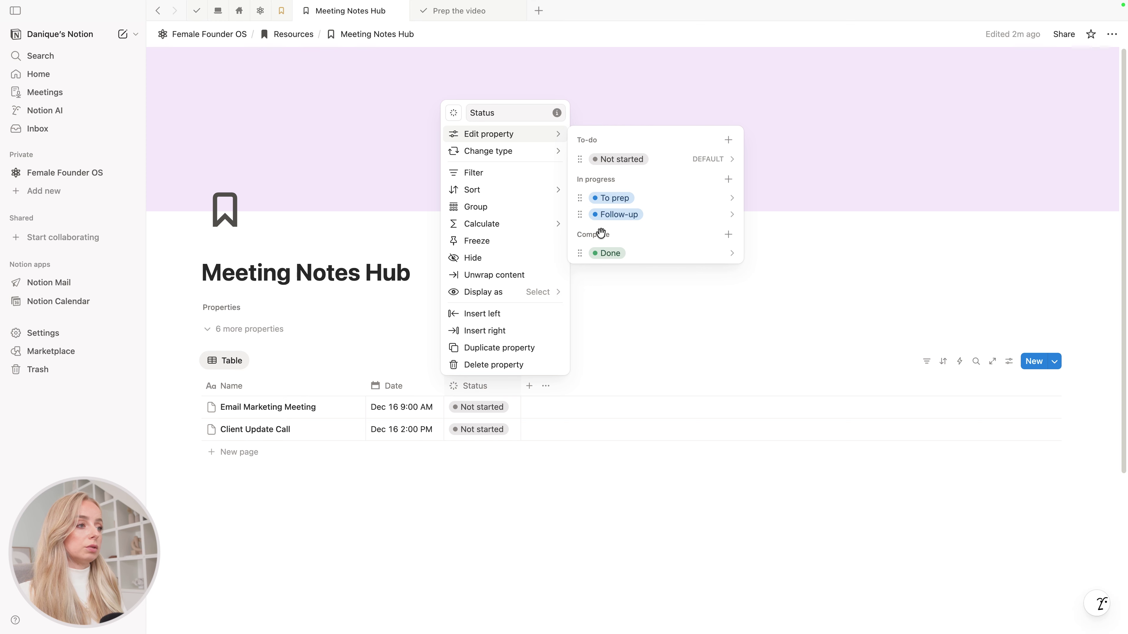
- Change the color of the "Follow-up" status option to orange
{"action": "left_click", "coordinate": [642, 215]}
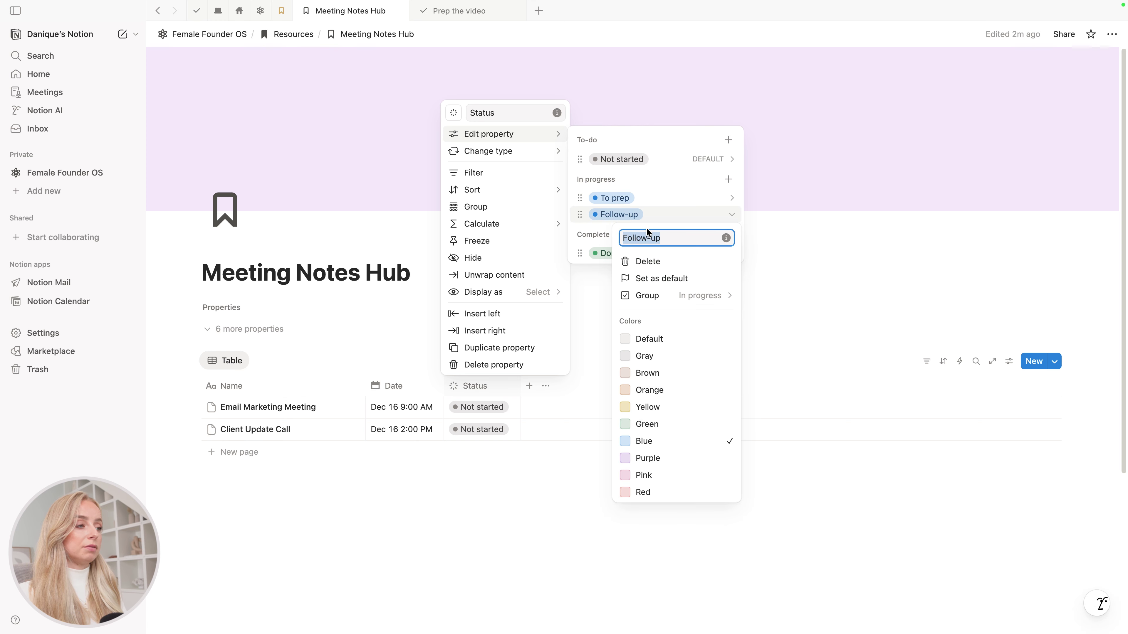
{"action": "left_click", "coordinate": [664, 392]}
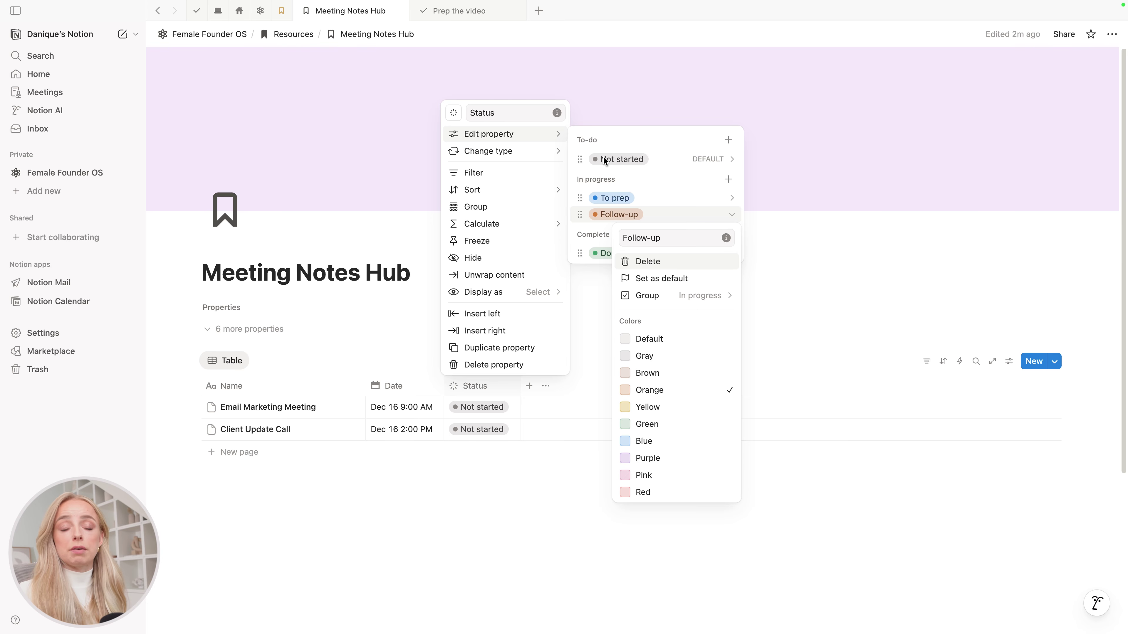
{"action": "left_click", "coordinate": [487, 549]}
{"action": "left_click", "coordinate": [487, 549]}
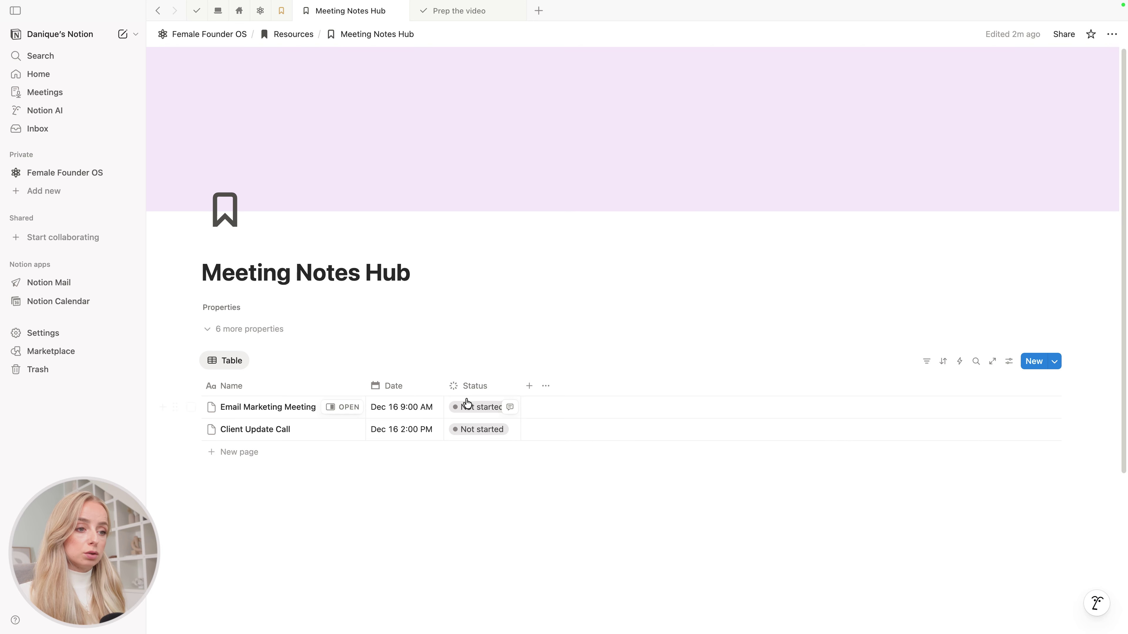
- Set the Email Marketing Meeting's status to Follow-up and the Client Update Call's status to To prep
{"action": "left_click", "coordinate": [464, 408]}
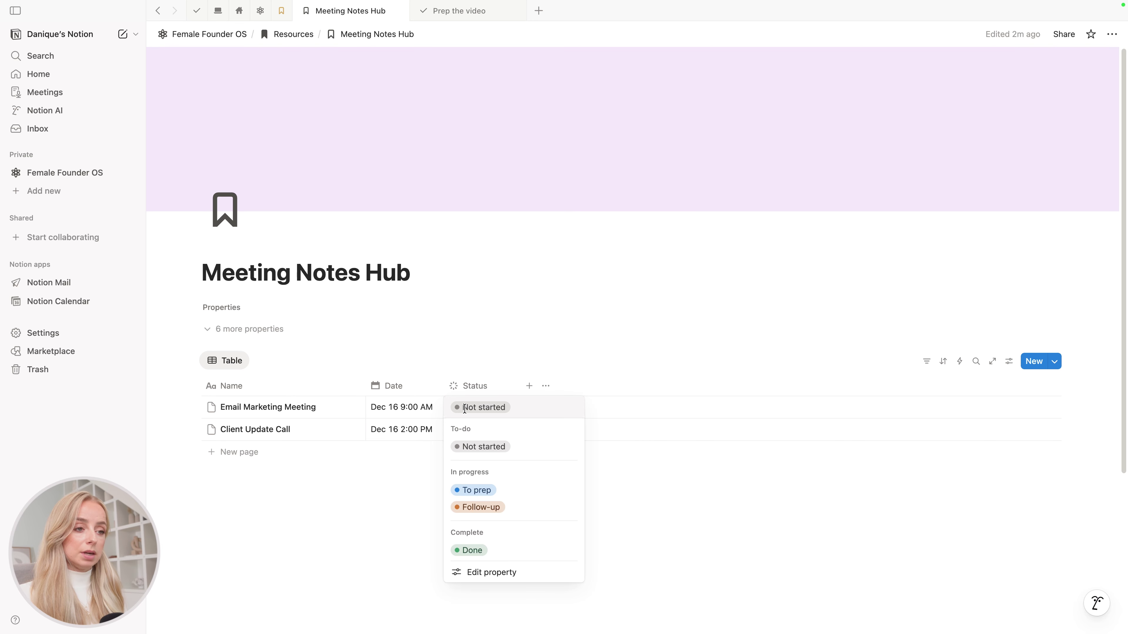
{"action": "left_click", "coordinate": [481, 508]}
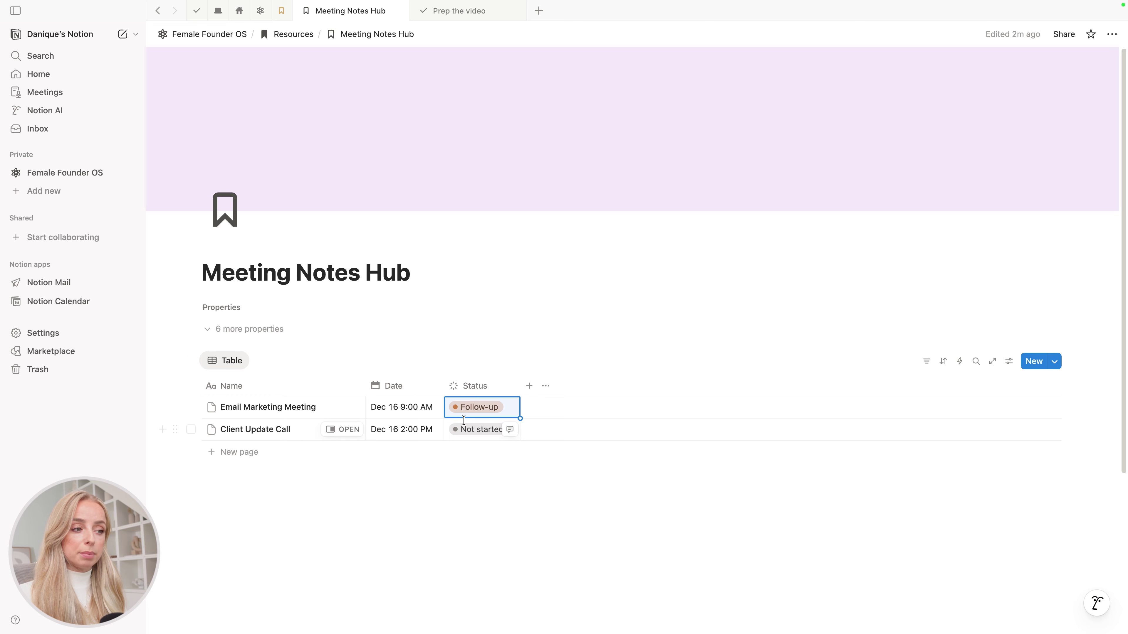
{"action": "left_click", "coordinate": [458, 430]}
{"action": "left_click", "coordinate": [516, 513]}
{"action": "left_click", "coordinate": [668, 521]}
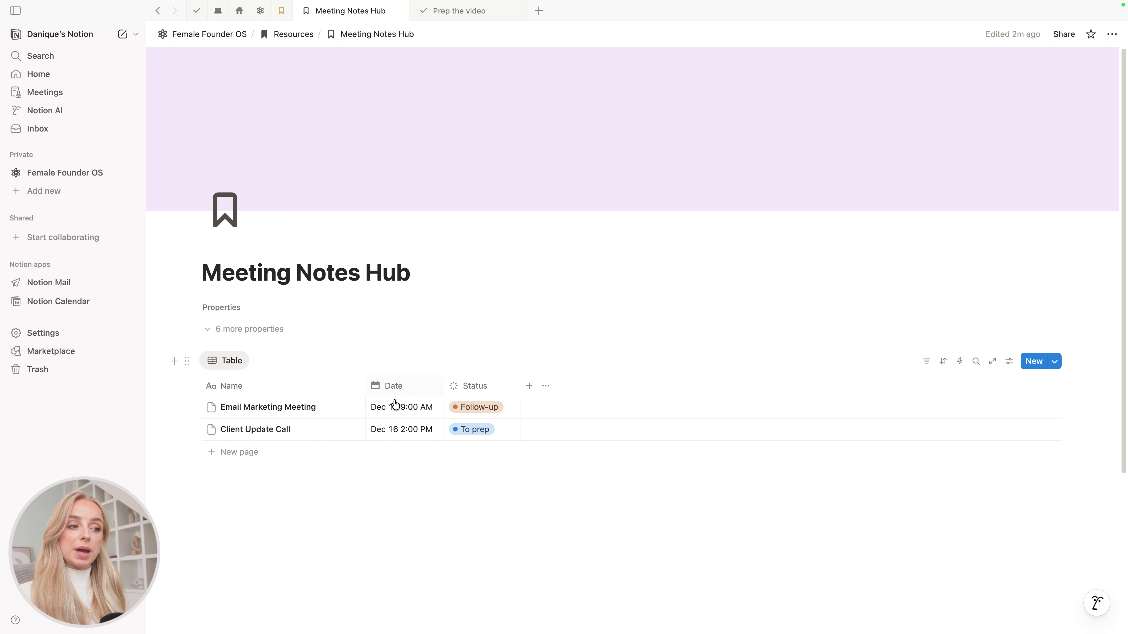
- Add a URL property and a Files & media property named "Attachment" to the meeting table
{"action": "left_click", "coordinate": [528, 386]}
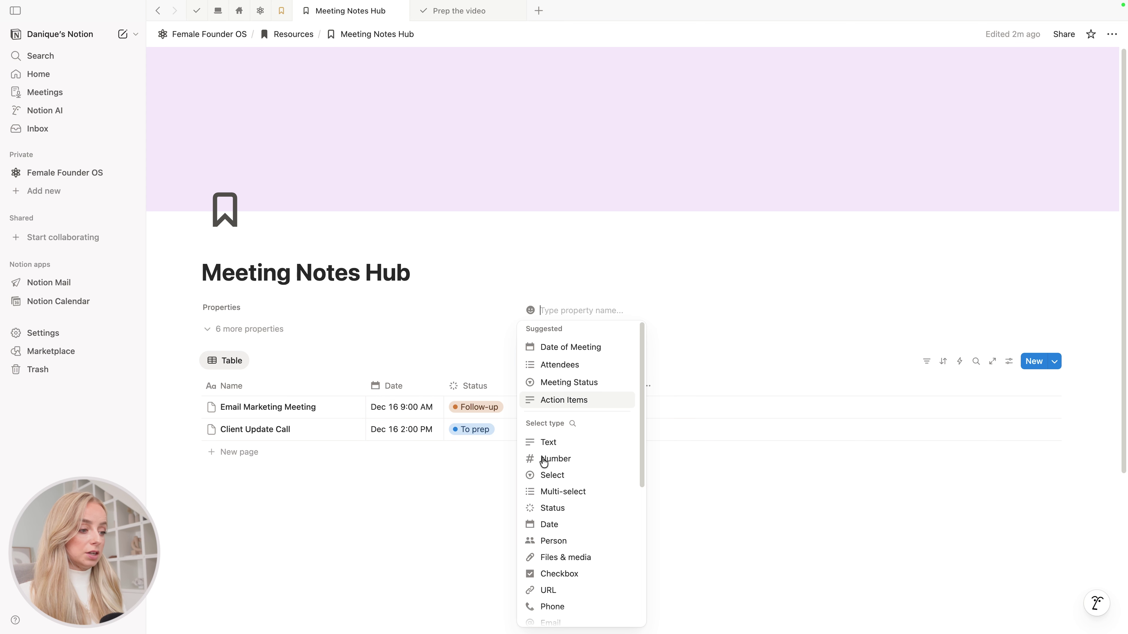
{"action": "left_click", "coordinate": [549, 590]}
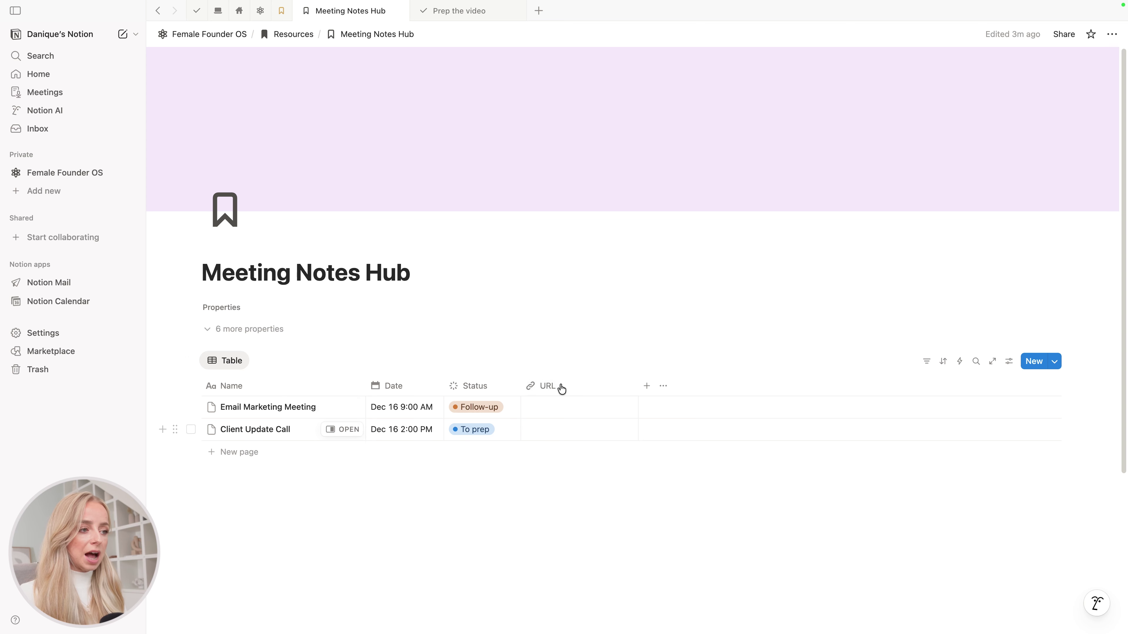
{"action": "left_click", "coordinate": [647, 386]}
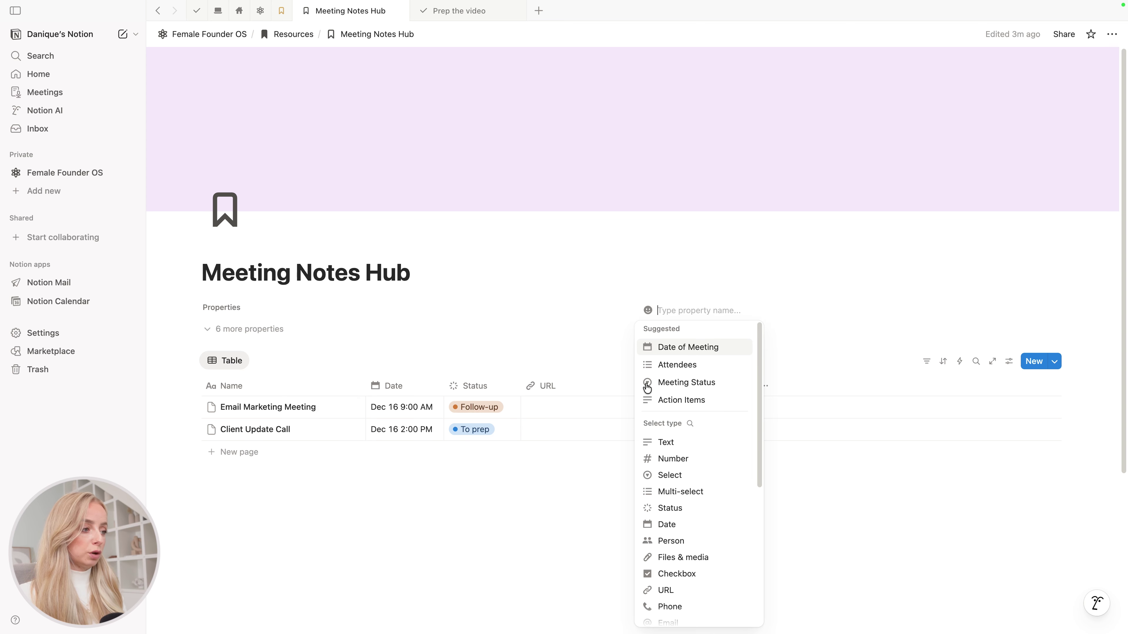
{"action": "scroll", "coordinate": [690, 559], "scroll_direction": "down", "scroll_amount": 1}
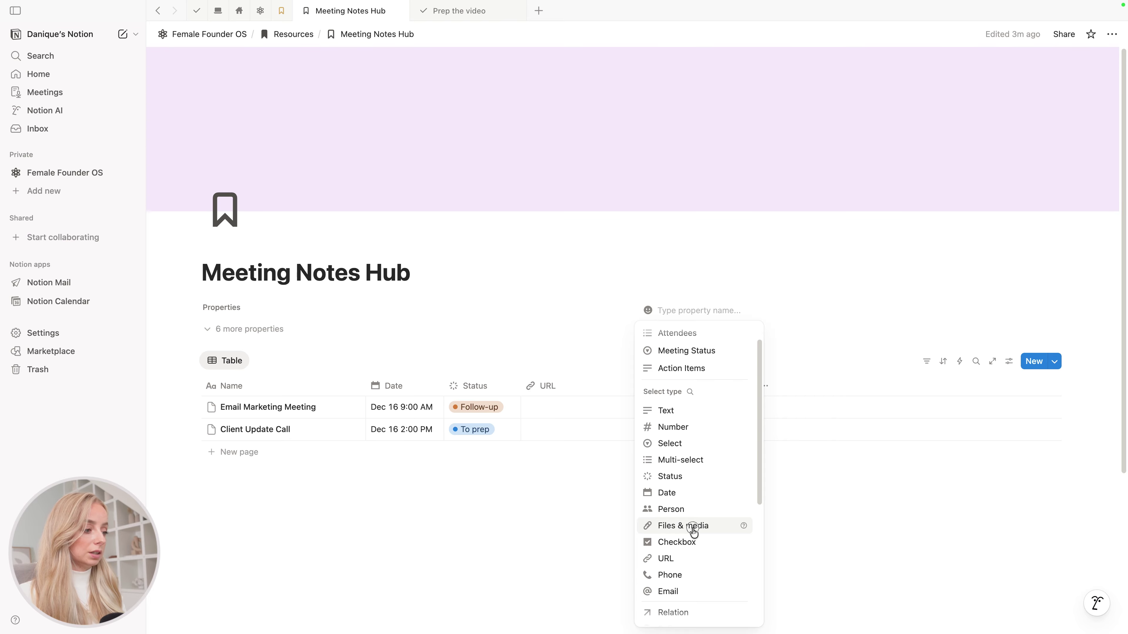
{"action": "left_click", "coordinate": [691, 526]}
{"action": "left_click", "coordinate": [684, 386]}
{"action": "key", "text": "super+a"}
{"action": "type", "text": "Attachment"}
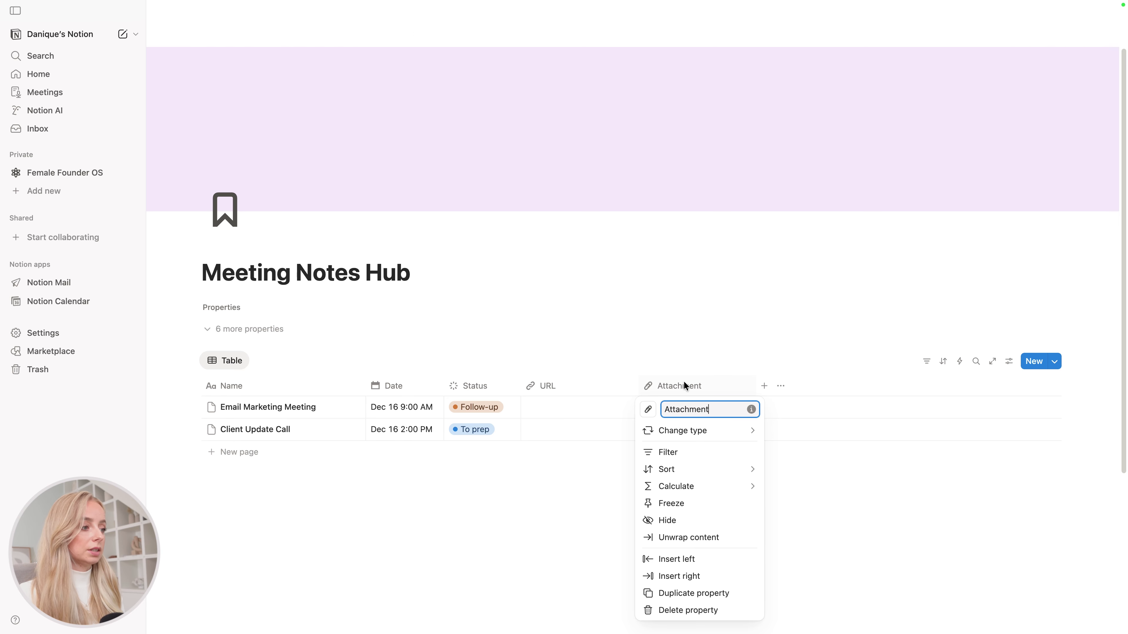
{"action": "key", "text": "Return"}
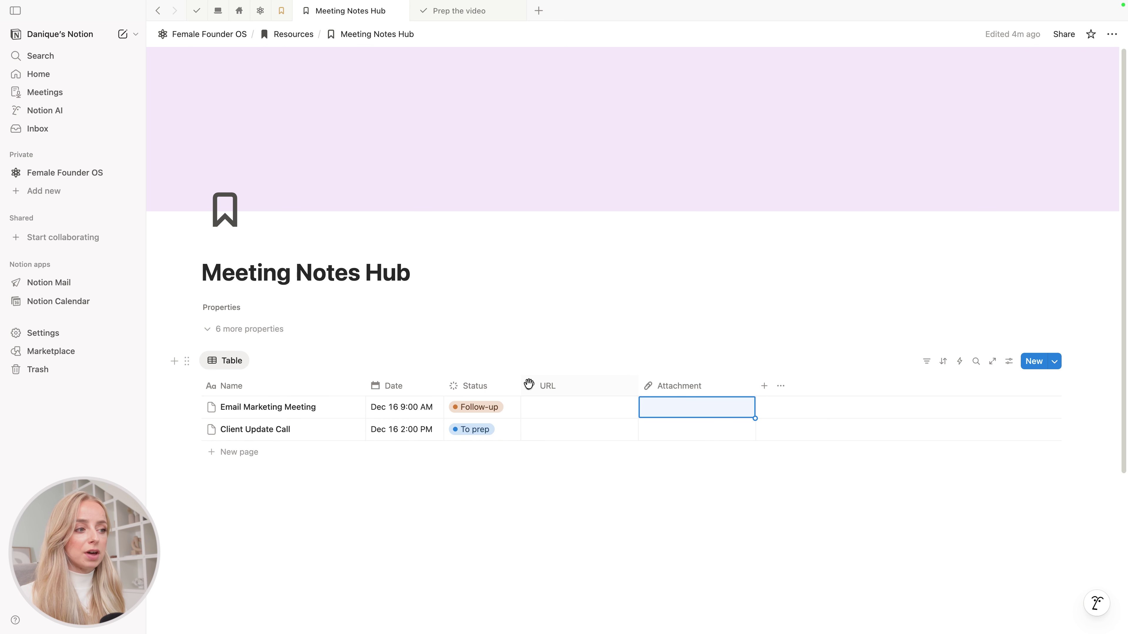
- Narrow the Attachment column to fit its heading
{"action": "left_click_drag", "start_coordinate": [756, 385], "coordinate": [710, 385]}
{"action": "left_click", "coordinate": [663, 390]}
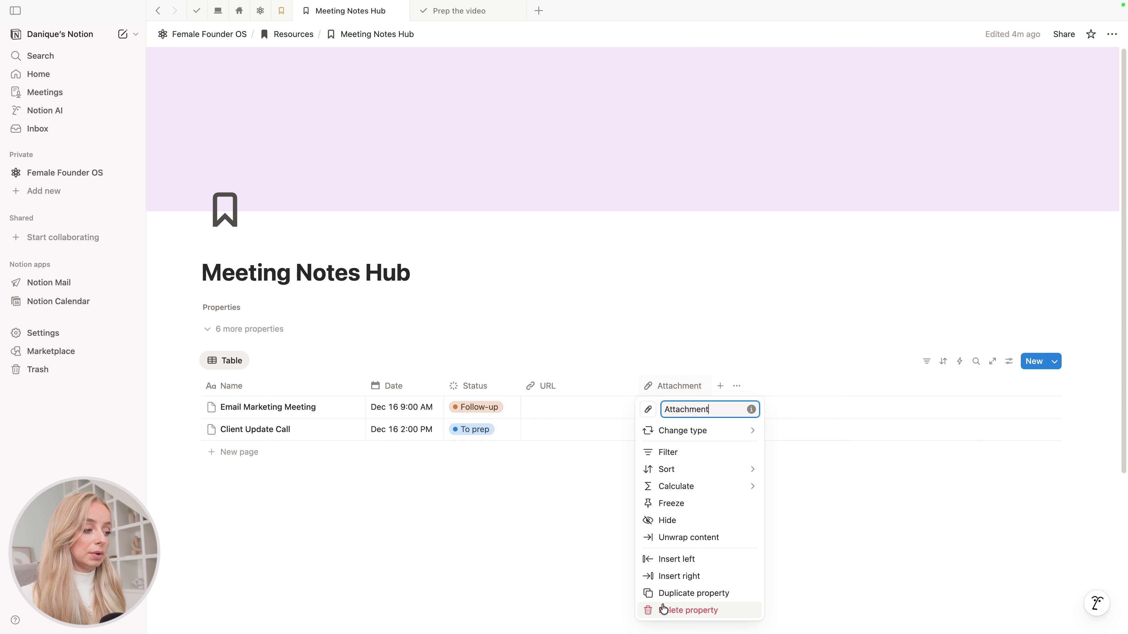
{"action": "left_click", "coordinate": [572, 506]}
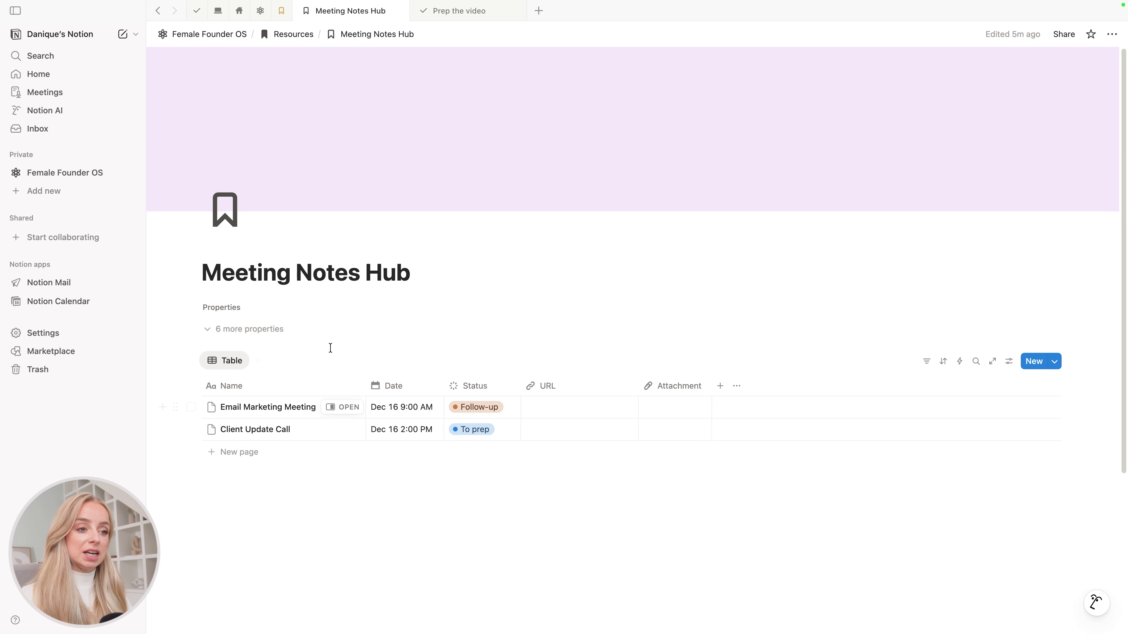
- Add a calendar view named "Calendar" to the meeting database
{"action": "left_click", "coordinate": [257, 361]}
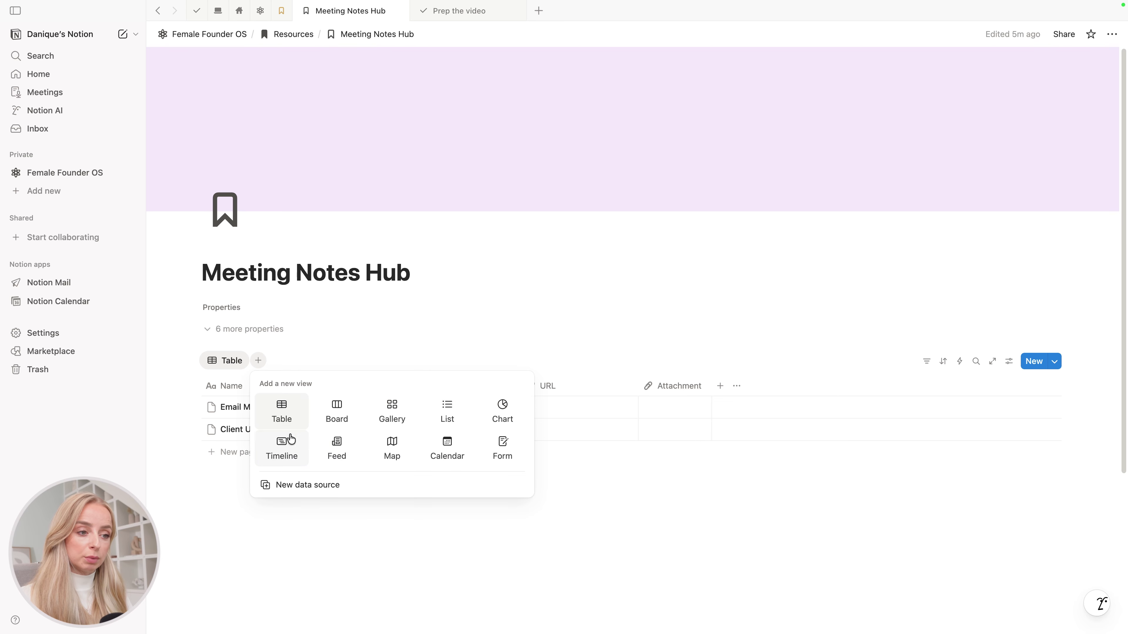
{"action": "left_click", "coordinate": [450, 453]}
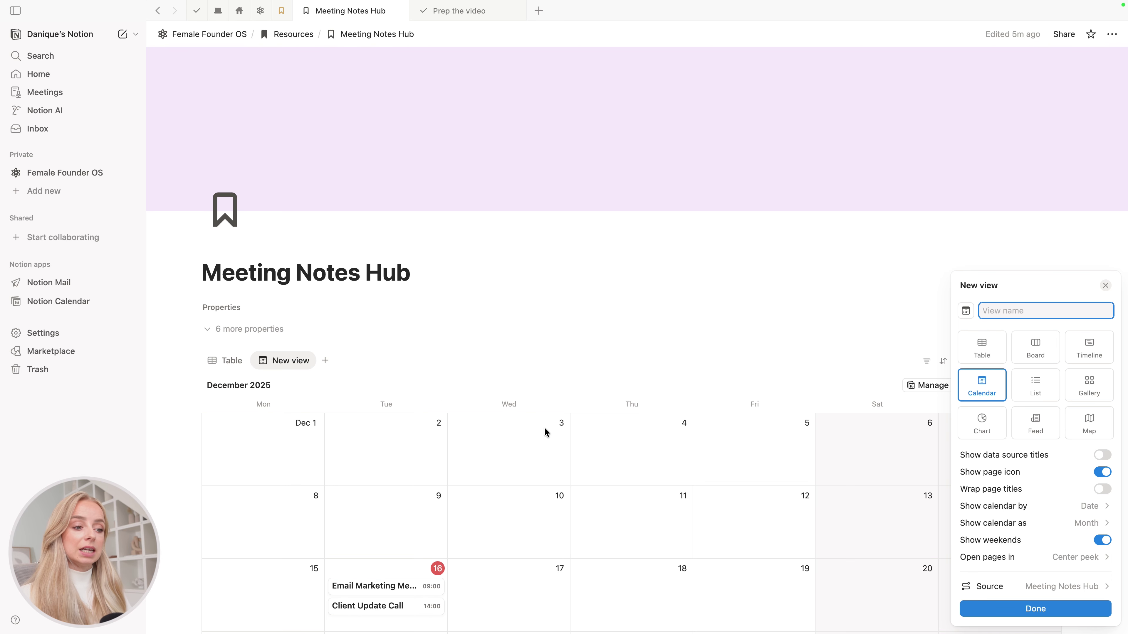
{"action": "type", "text": "Calendar"}
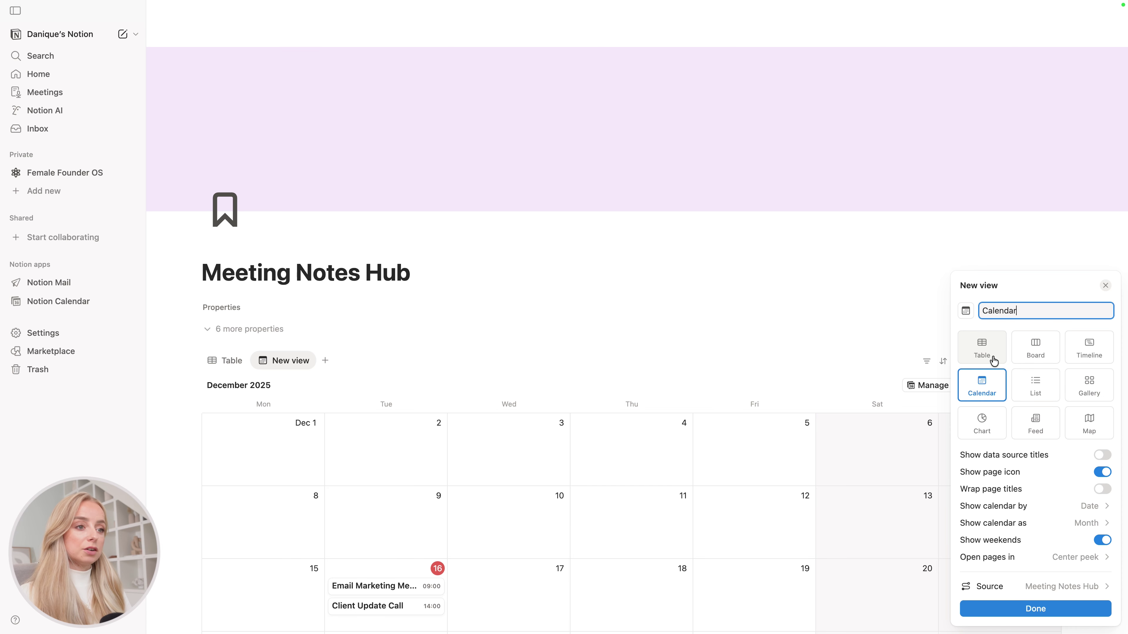
{"action": "key", "text": "Return"}
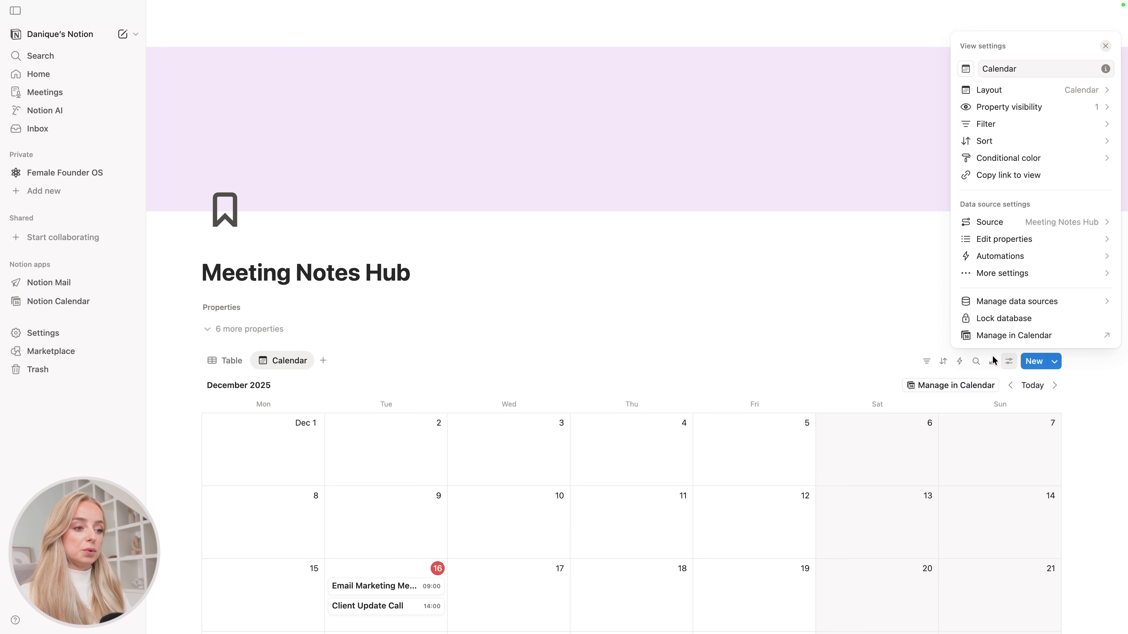
{"action": "key", "text": "Escape"}
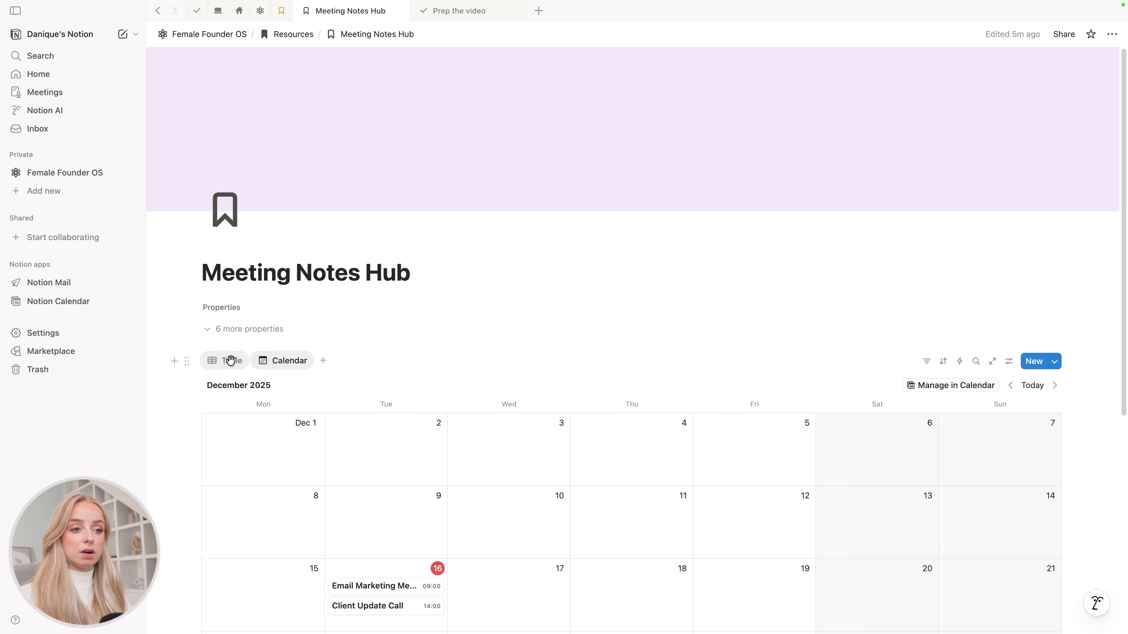
- Compare how the meetings appear in the Table view and in the Calendar view
{"action": "left_click", "coordinate": [232, 361]}
{"action": "scroll", "coordinate": [267, 337], "scroll_direction": "down", "scroll_amount": 3}
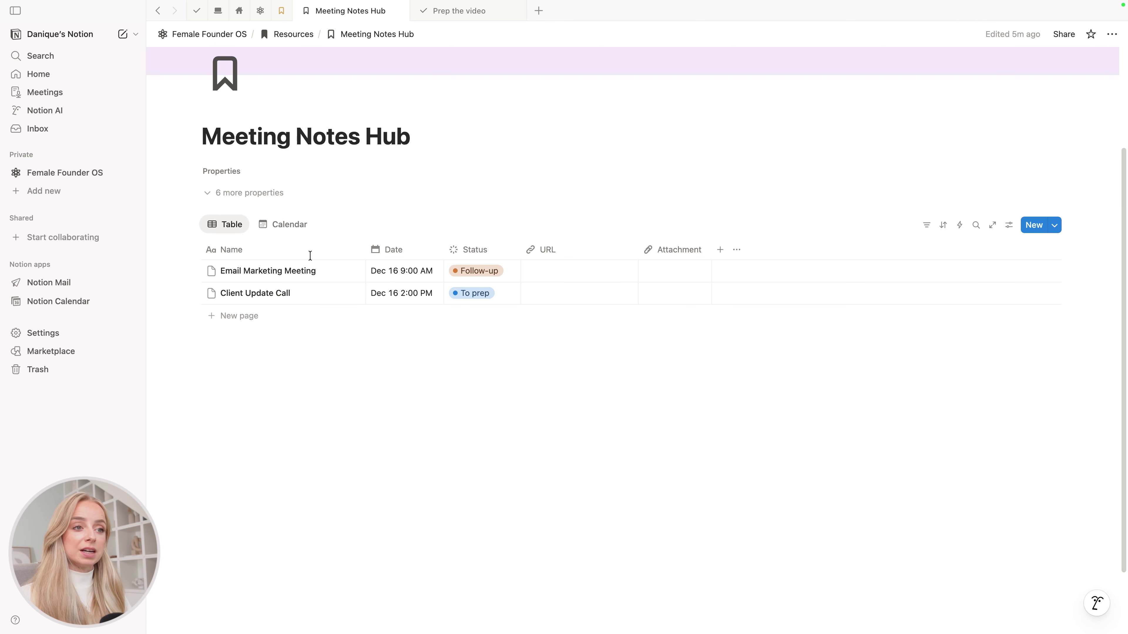
{"action": "left_click", "coordinate": [283, 224]}
{"action": "scroll", "coordinate": [504, 235], "scroll_direction": "down", "scroll_amount": 3}
{"action": "scroll", "coordinate": [596, 300], "scroll_direction": "up", "scroll_amount": 2}
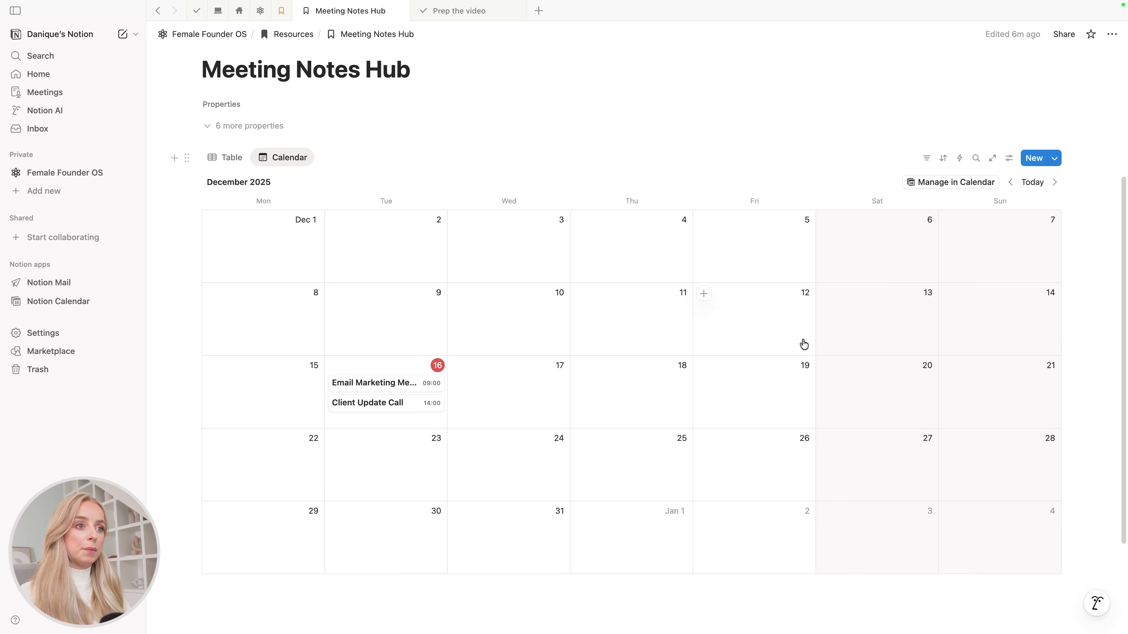
- Turn on wrapping of page titles in the Calendar view's layout
{"action": "left_click", "coordinate": [1009, 158]}
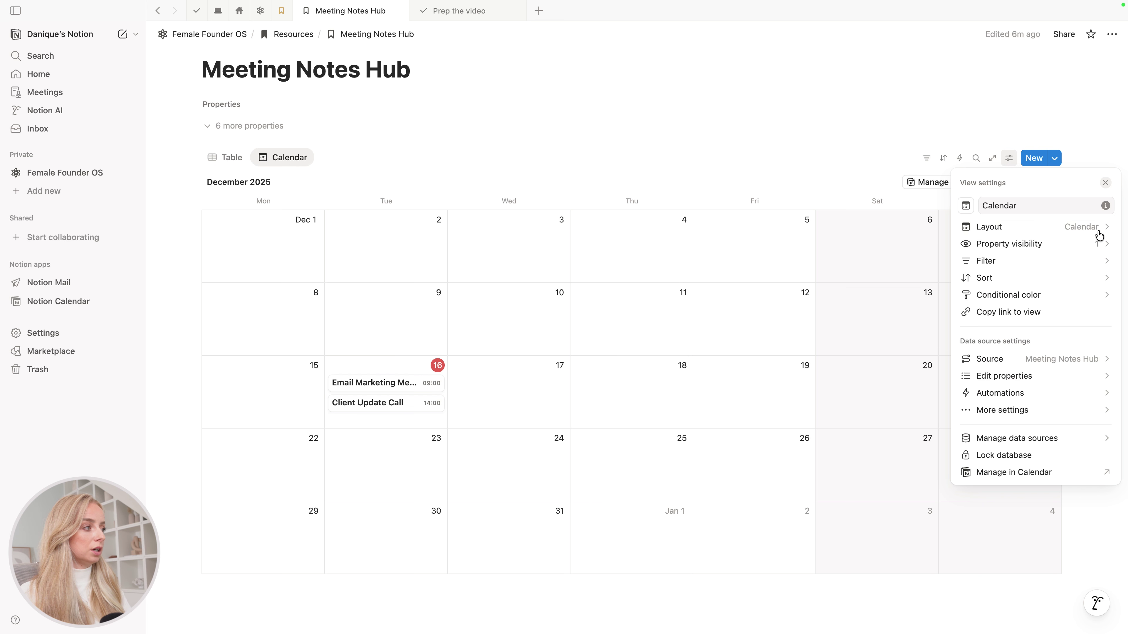
{"action": "left_click", "coordinate": [1084, 230]}
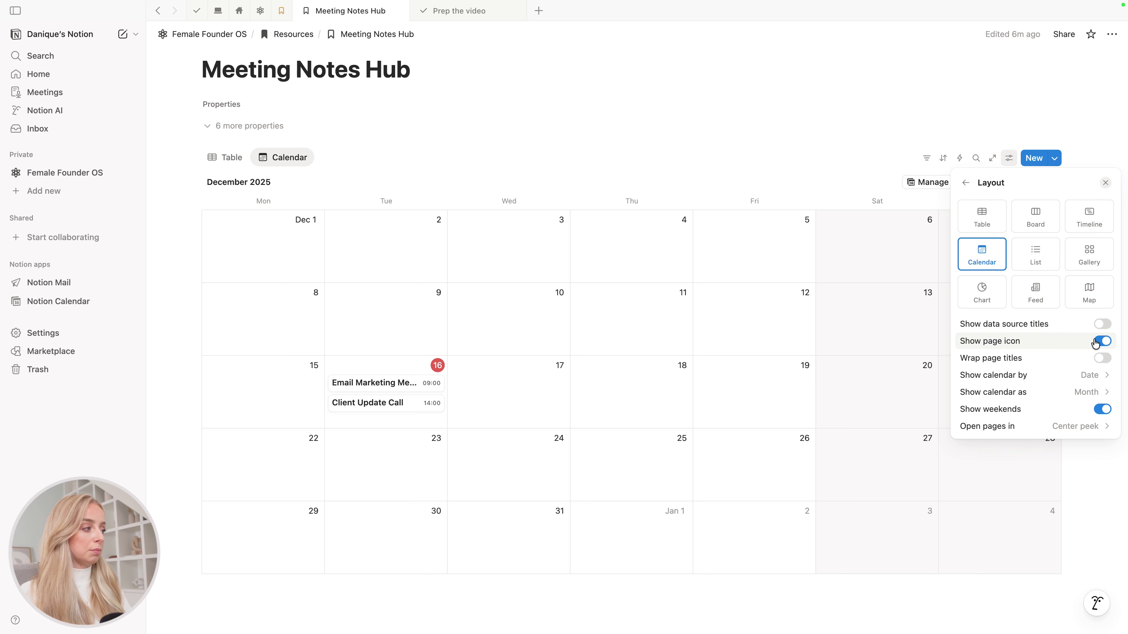
{"action": "left_click", "coordinate": [1102, 360]}
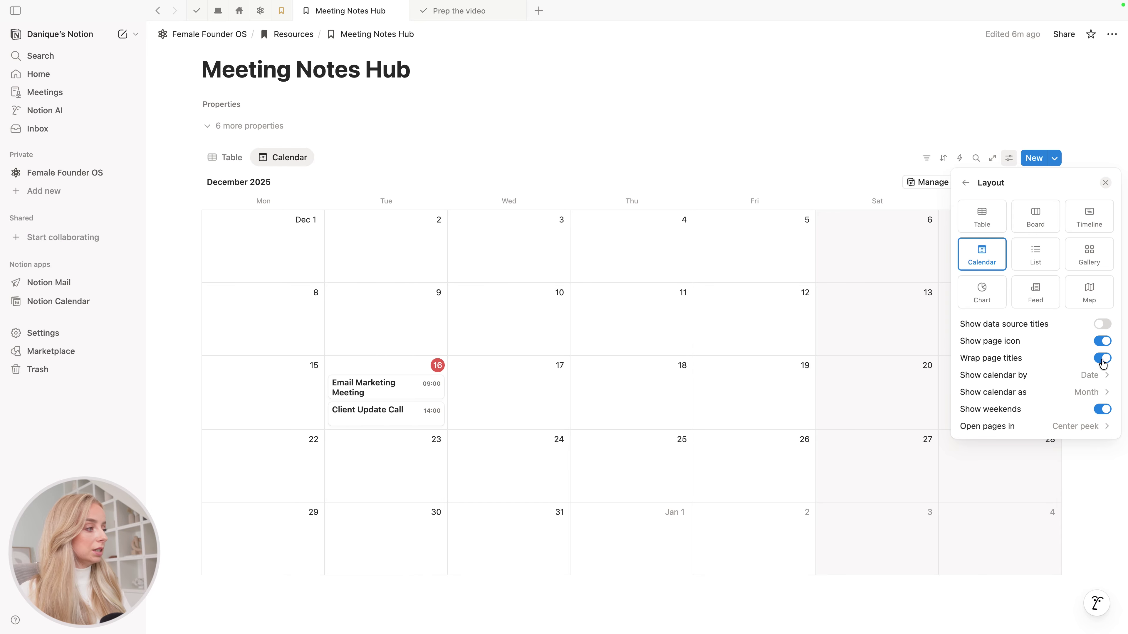
- Try showing the calendar as Week, and set it back to Month
{"action": "left_click", "coordinate": [1075, 396]}
{"action": "left_click", "coordinate": [1049, 425]}
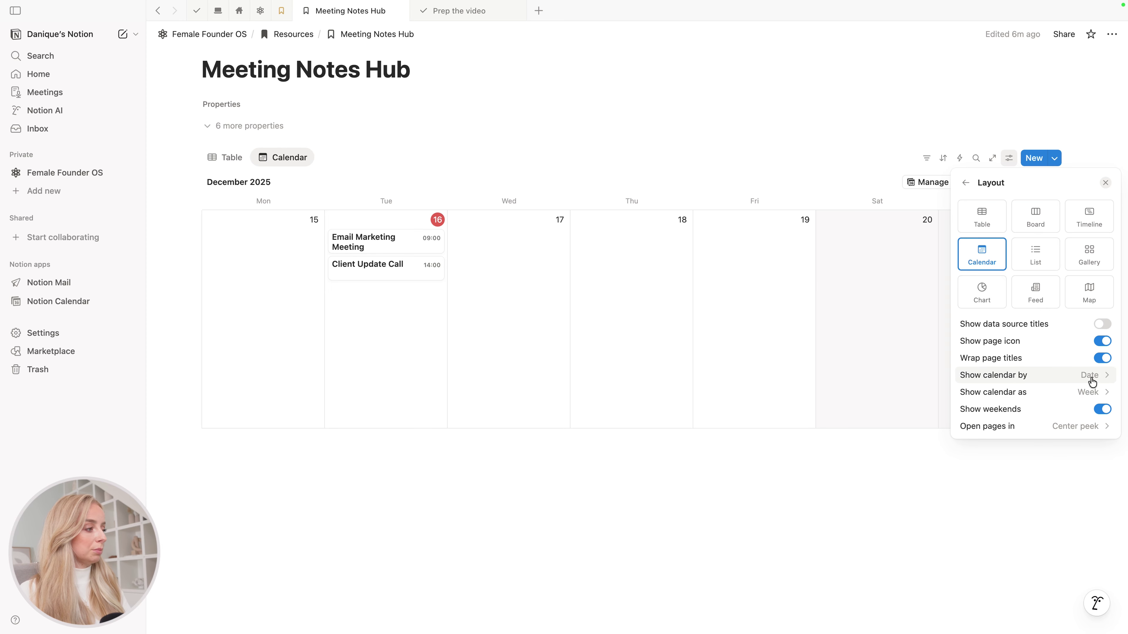
{"action": "left_click", "coordinate": [1092, 392]}
{"action": "left_click", "coordinate": [1075, 408]}
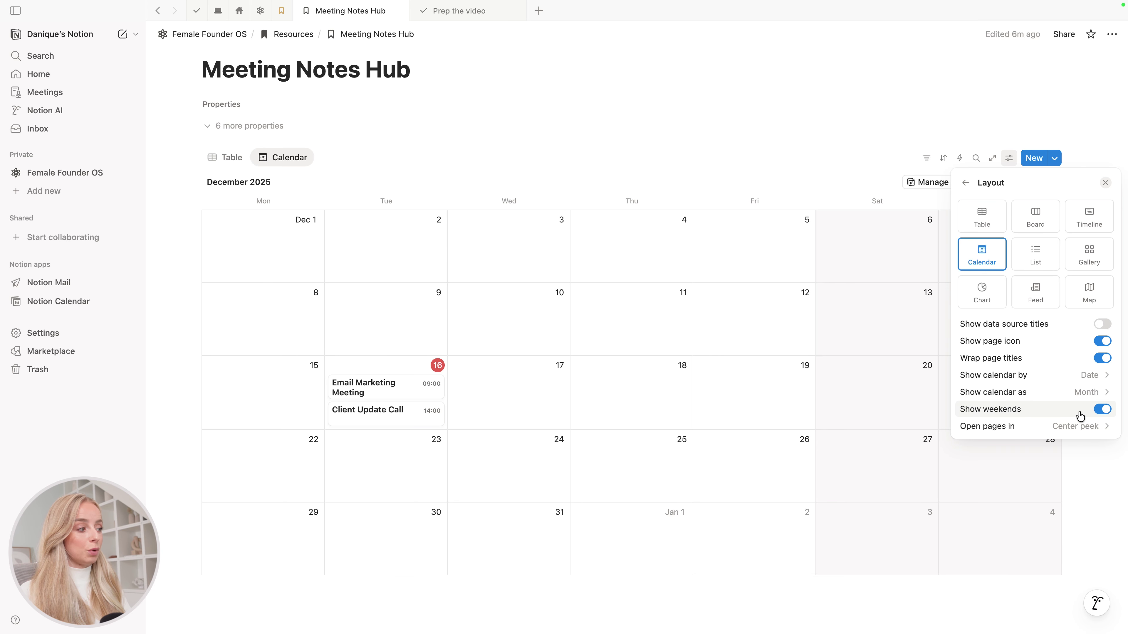
- Hide weekends in the Calendar view and show the Status property on its meeting entries
{"action": "left_click", "coordinate": [1100, 410]}
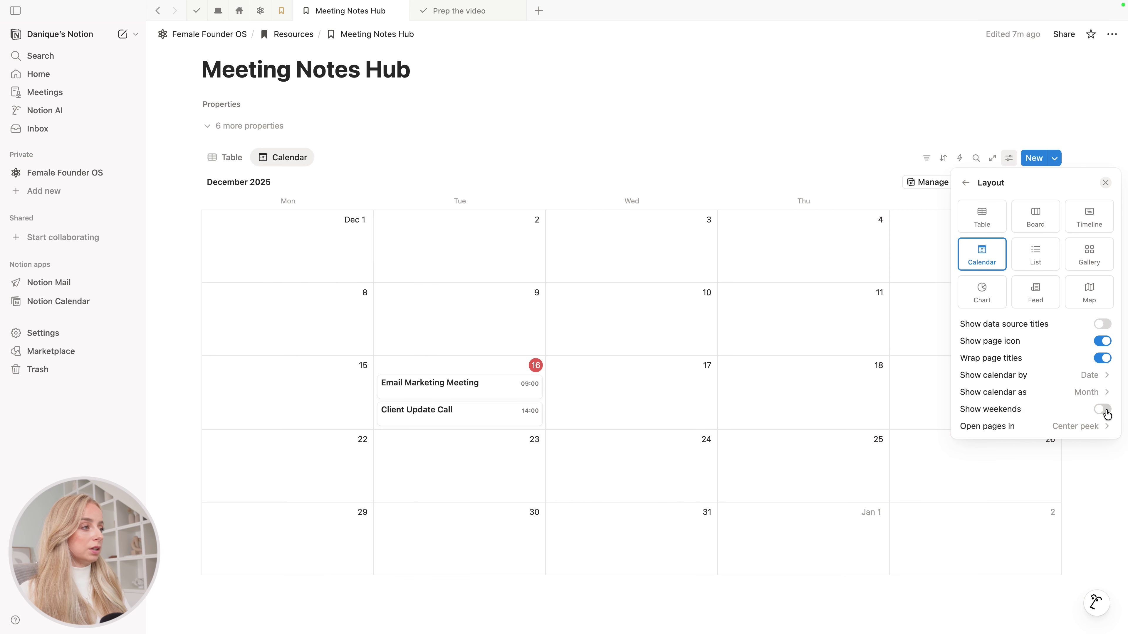
{"action": "left_click", "coordinate": [966, 184]}
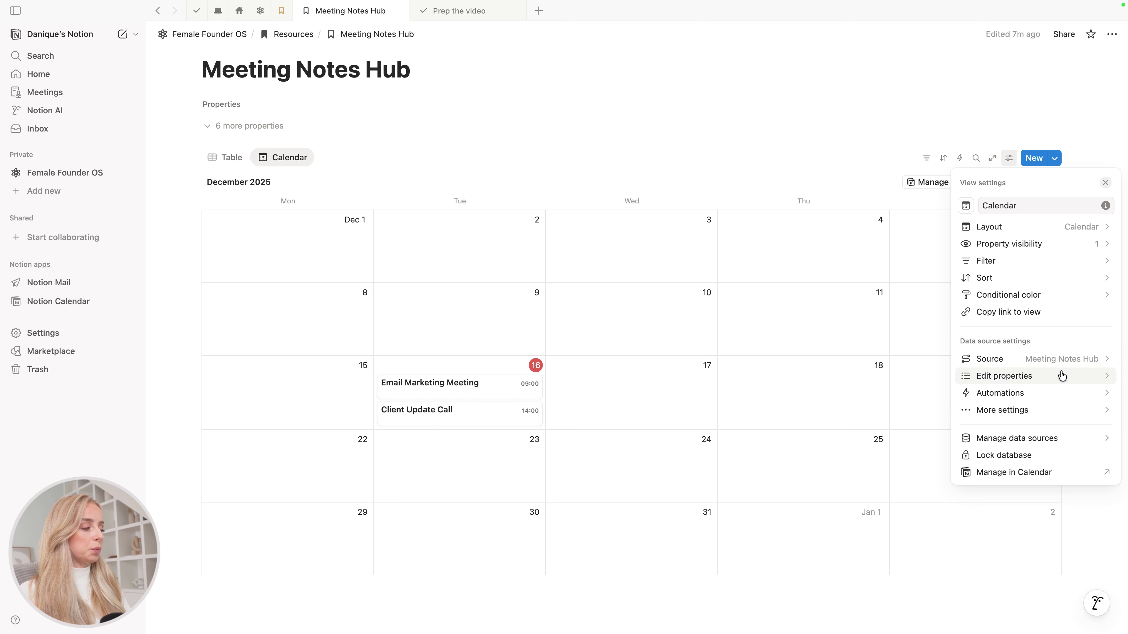
{"action": "left_click", "coordinate": [1043, 247]}
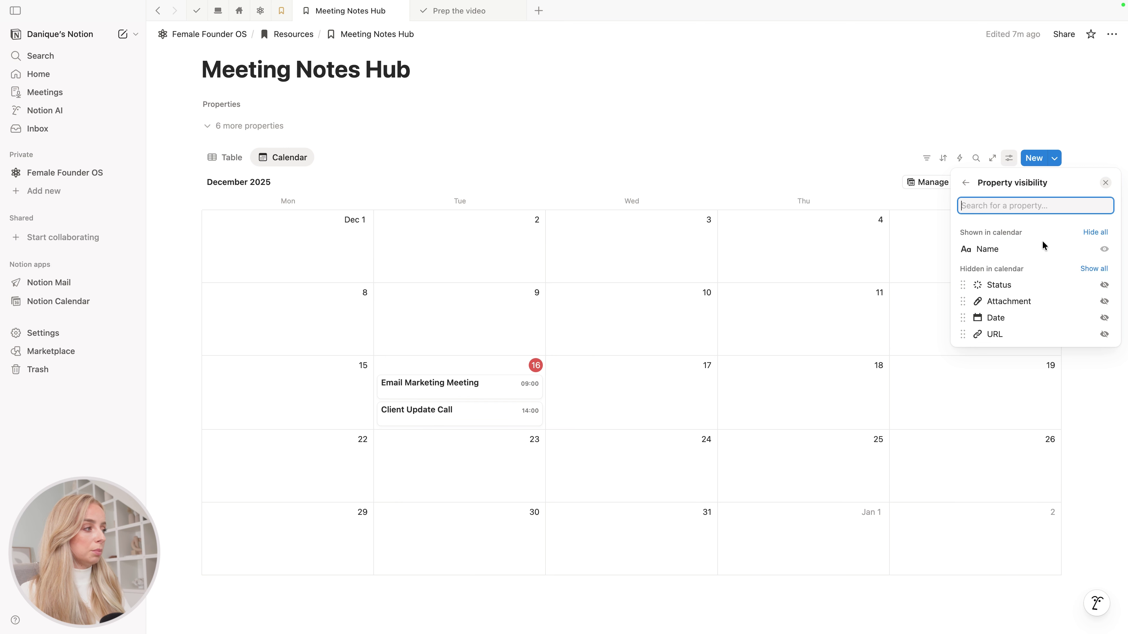
{"action": "left_click", "coordinate": [1105, 286]}
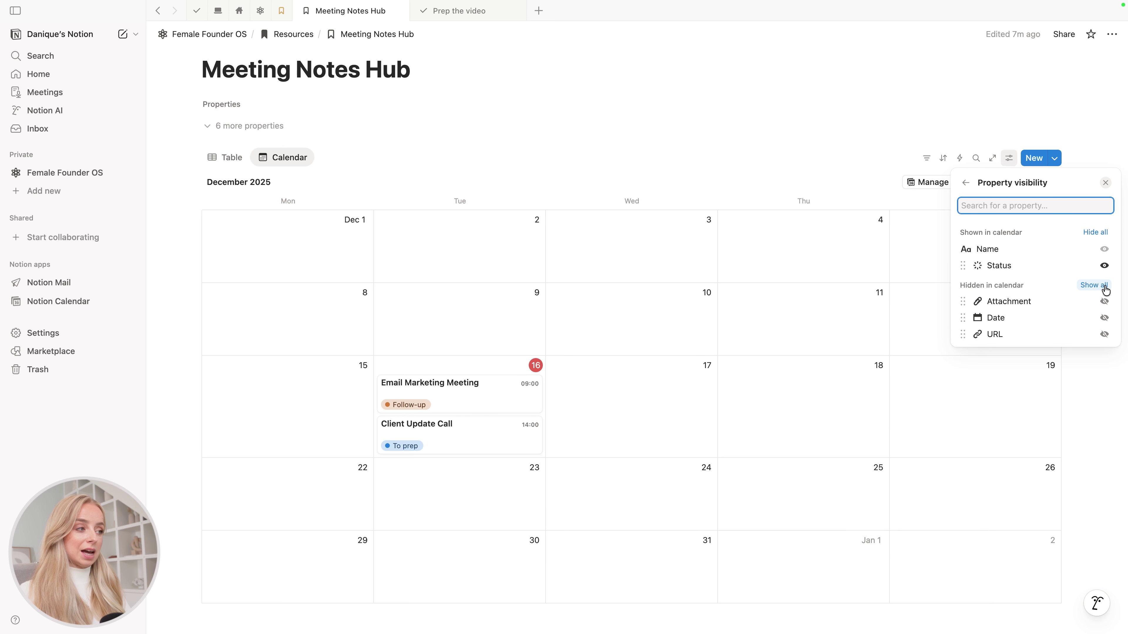
- Try showing the URL property on the calendar entries, and hide it again
{"action": "left_click", "coordinate": [1104, 334]}
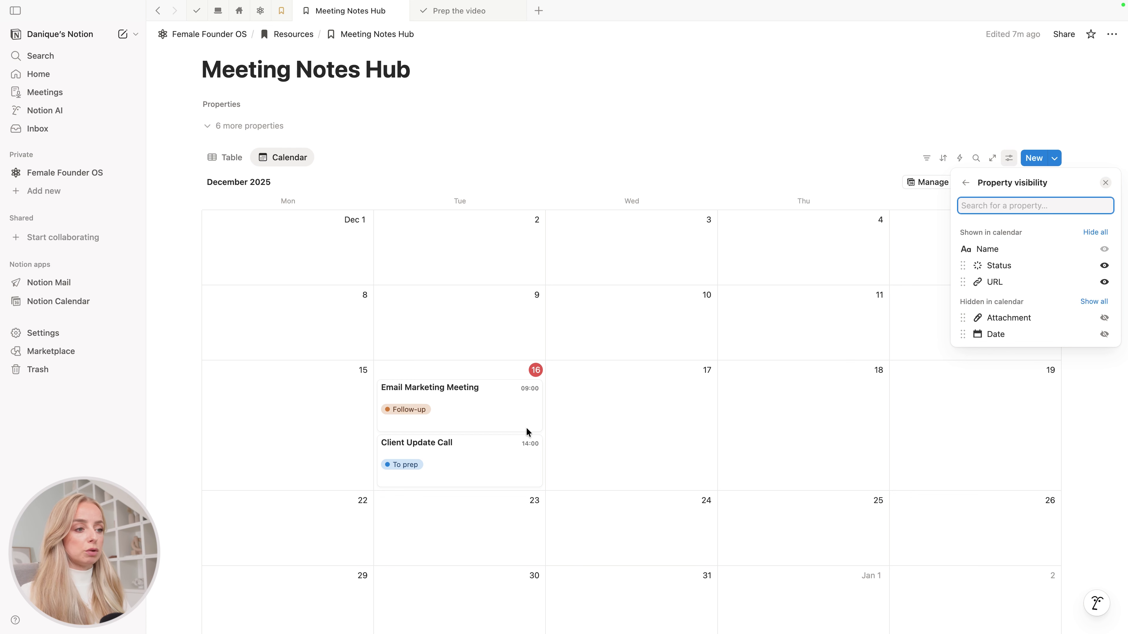
{"action": "left_click", "coordinate": [1105, 282]}
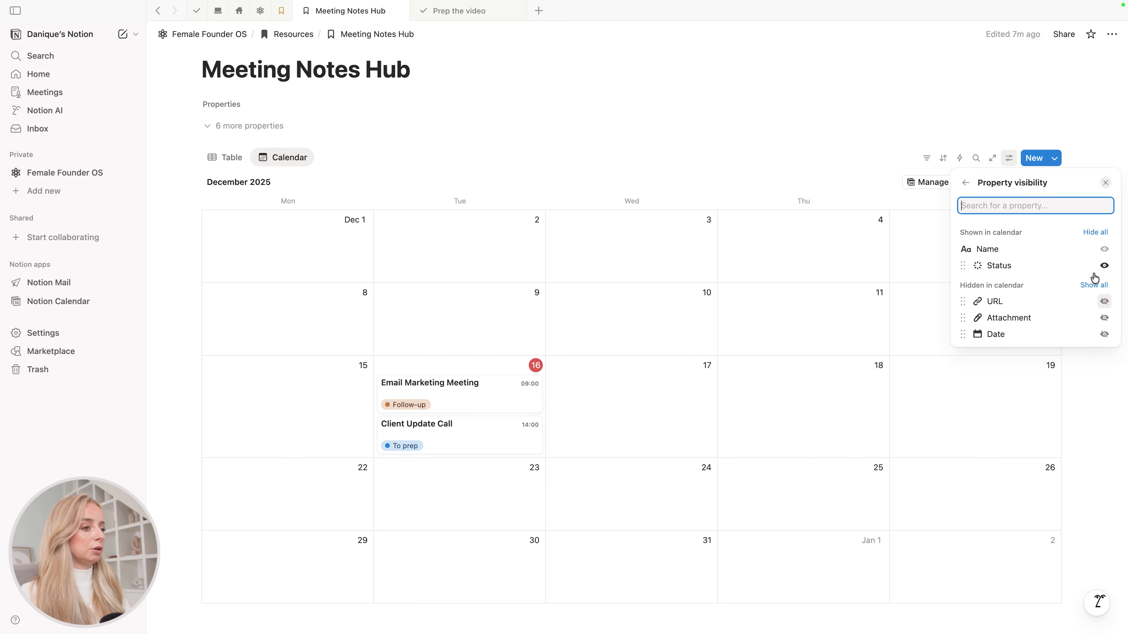
{"action": "left_click", "coordinate": [966, 183]}
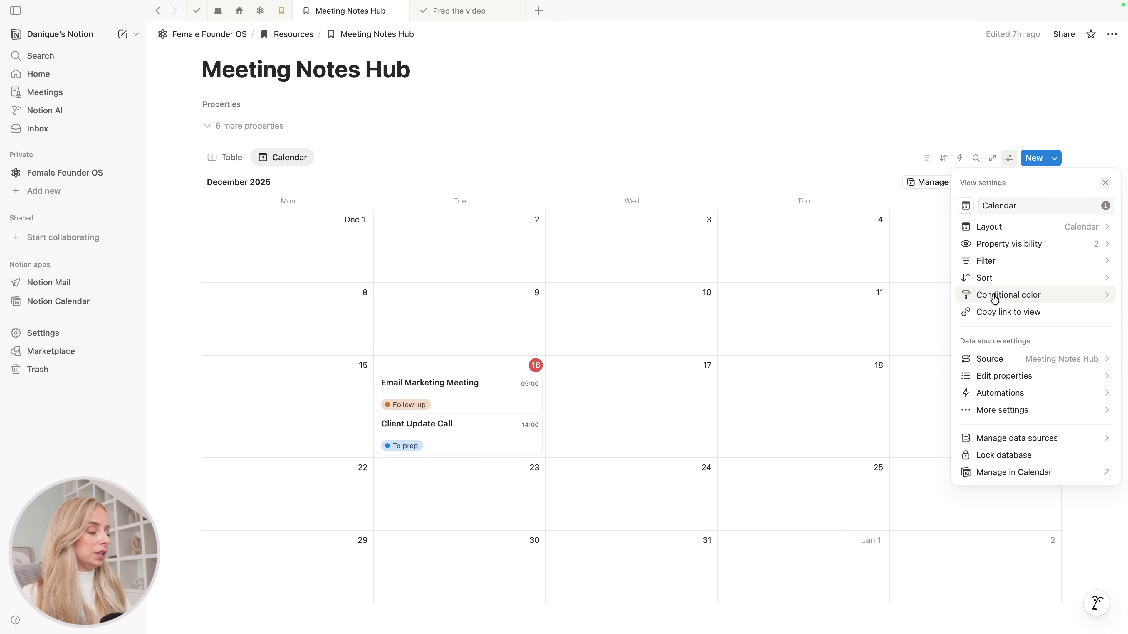
- Add a conditional color based on Status to the Calendar view, with page backgrounds matching each status option
{"action": "left_click", "coordinate": [1010, 295]}
{"action": "left_click", "coordinate": [1035, 334]}
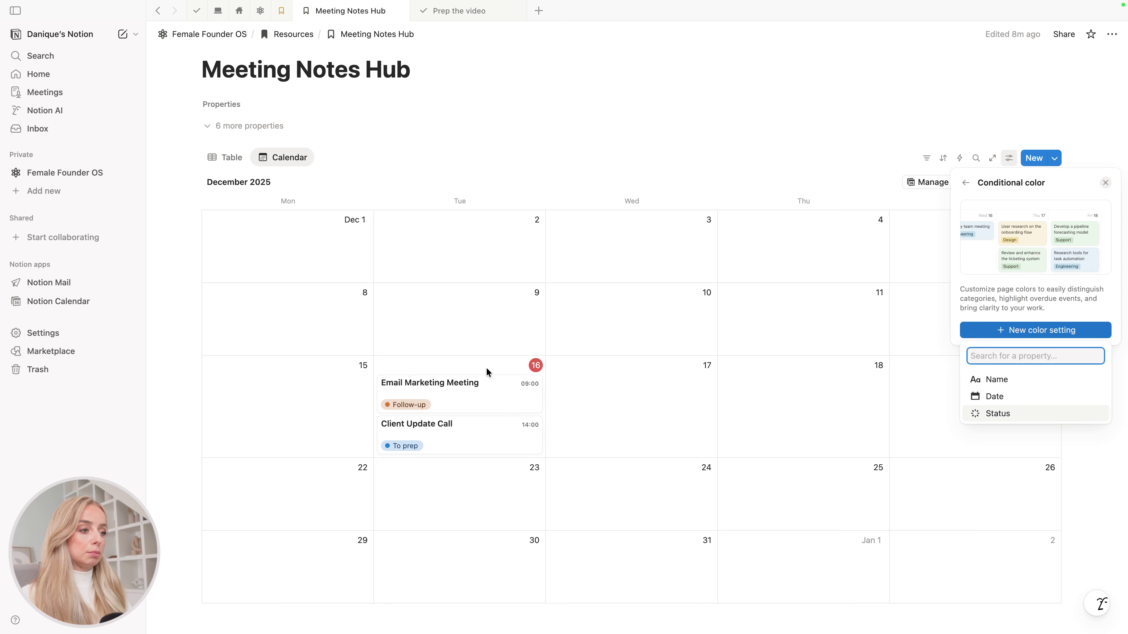
{"action": "left_click", "coordinate": [1017, 420]}
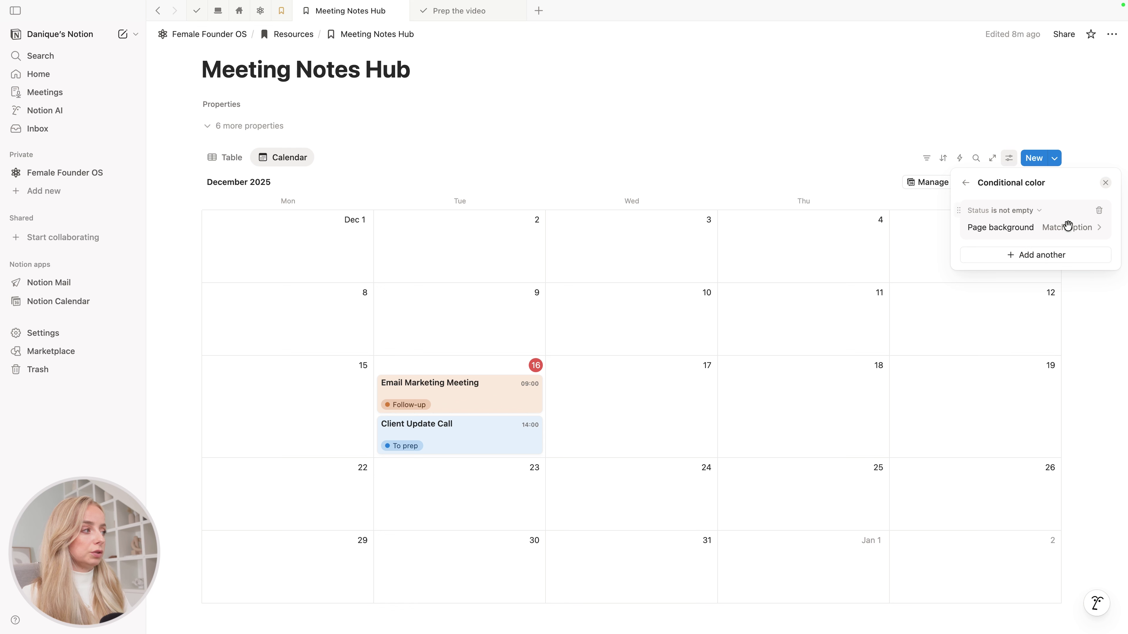
{"action": "left_click", "coordinate": [967, 184]}
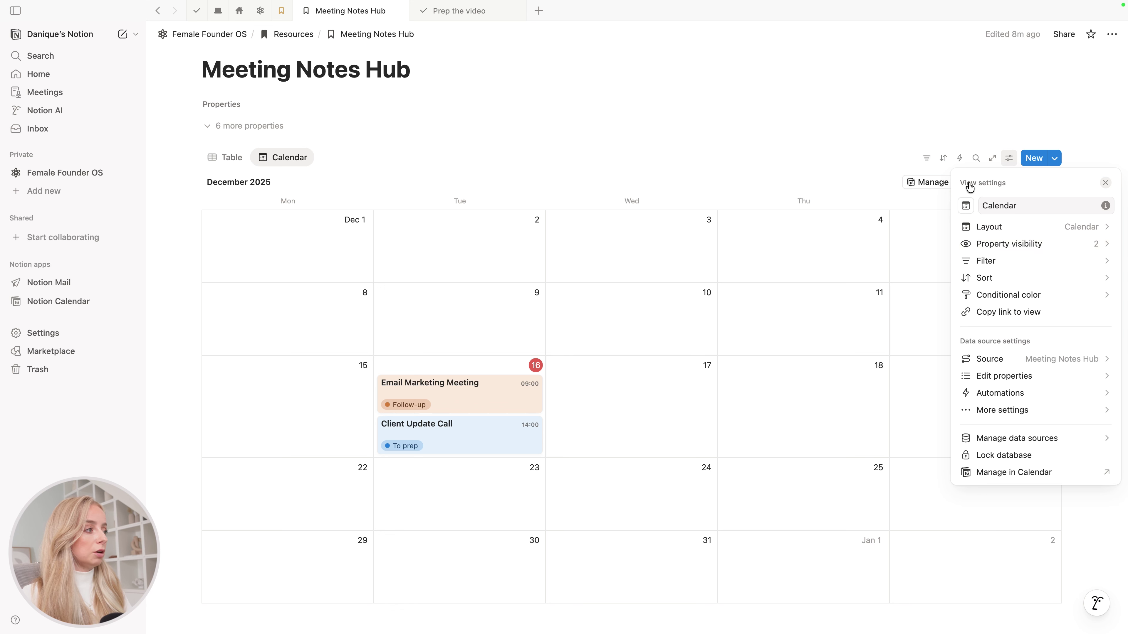
{"action": "key", "text": "Escape"}
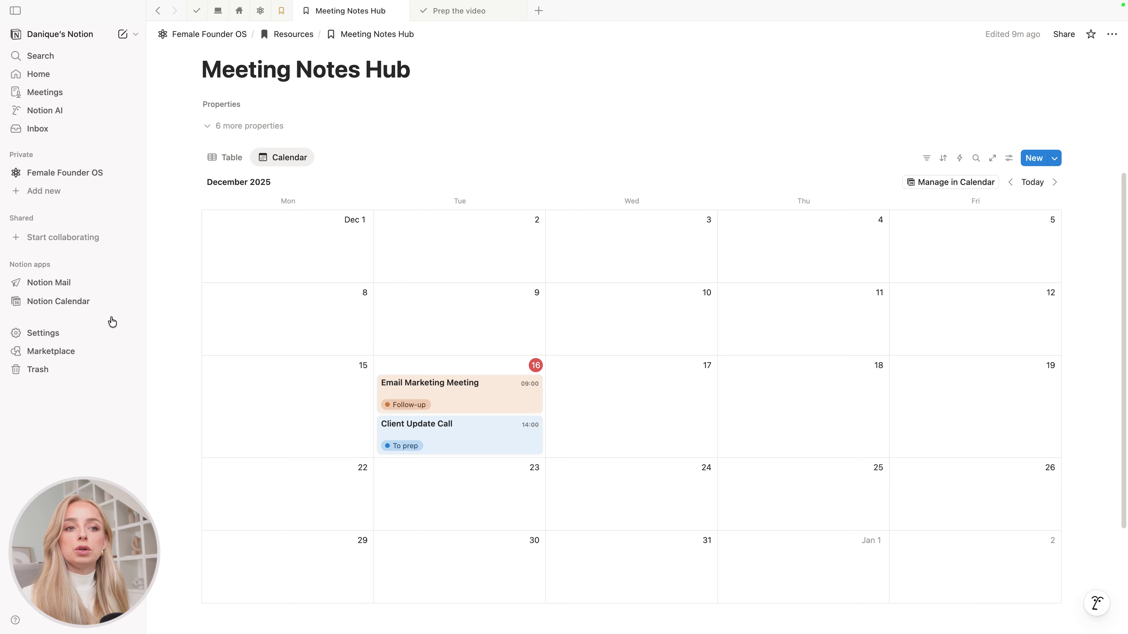
- Open Notion Calendar from the workspace
{"action": "left_click", "coordinate": [79, 304]}
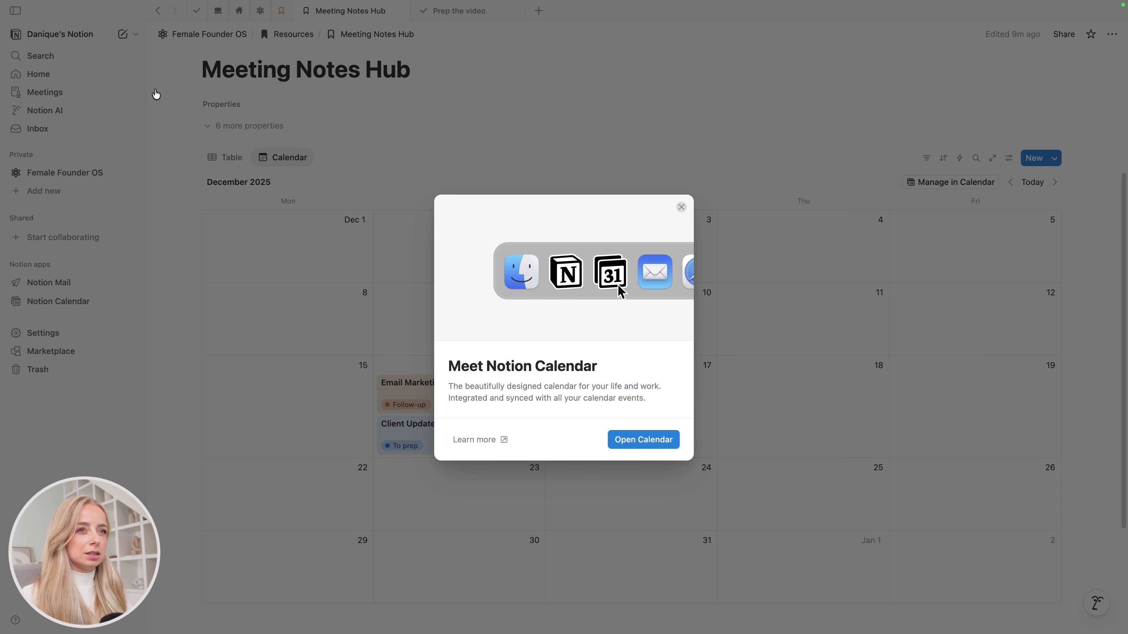
{"action": "left_click", "coordinate": [642, 445]}
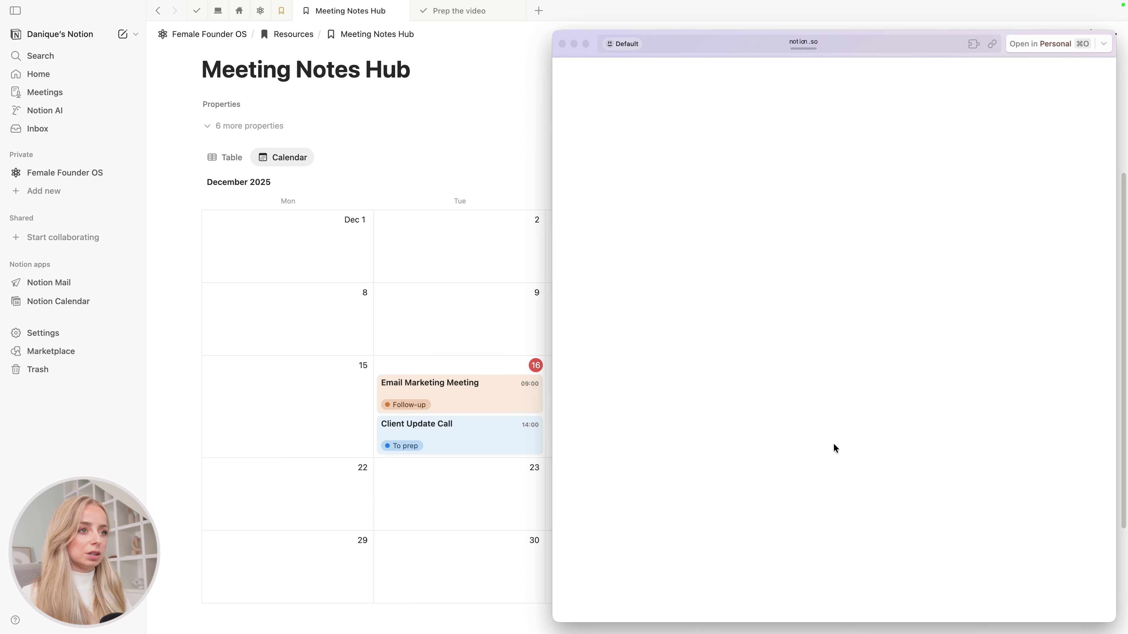
{"action": "left_click_drag", "start_coordinate": [892, 274], "coordinate": [901, 274]}
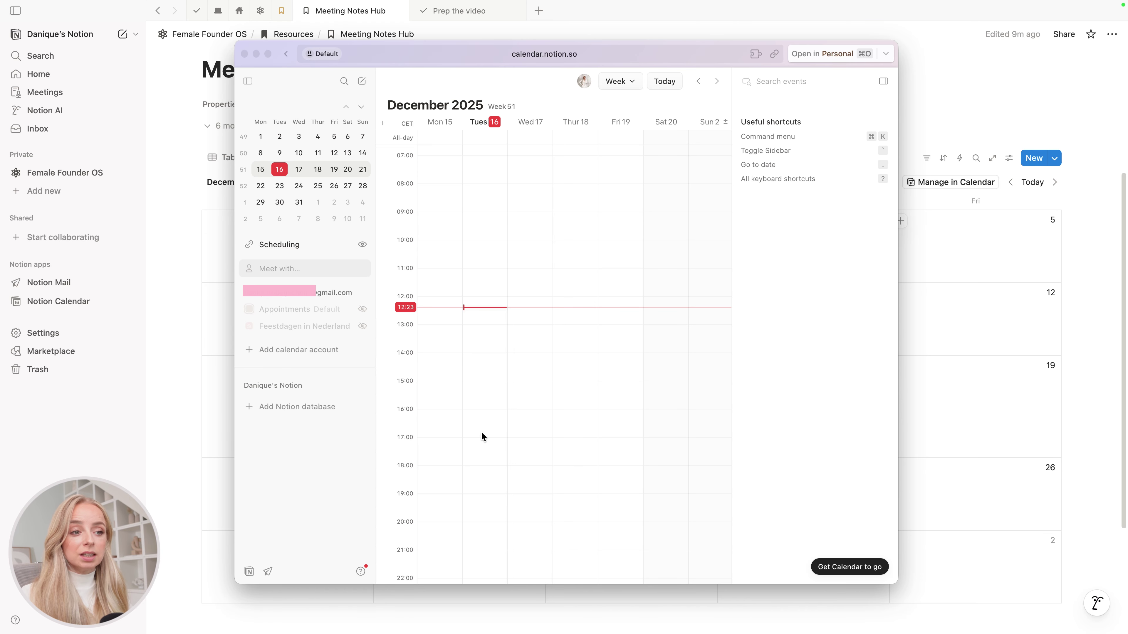
- Add the Meeting Notes Hub database's Calendar view to Notion Calendar, and close the Notion Calendar window
{"action": "mouse_move", "coordinate": [284, 295]}
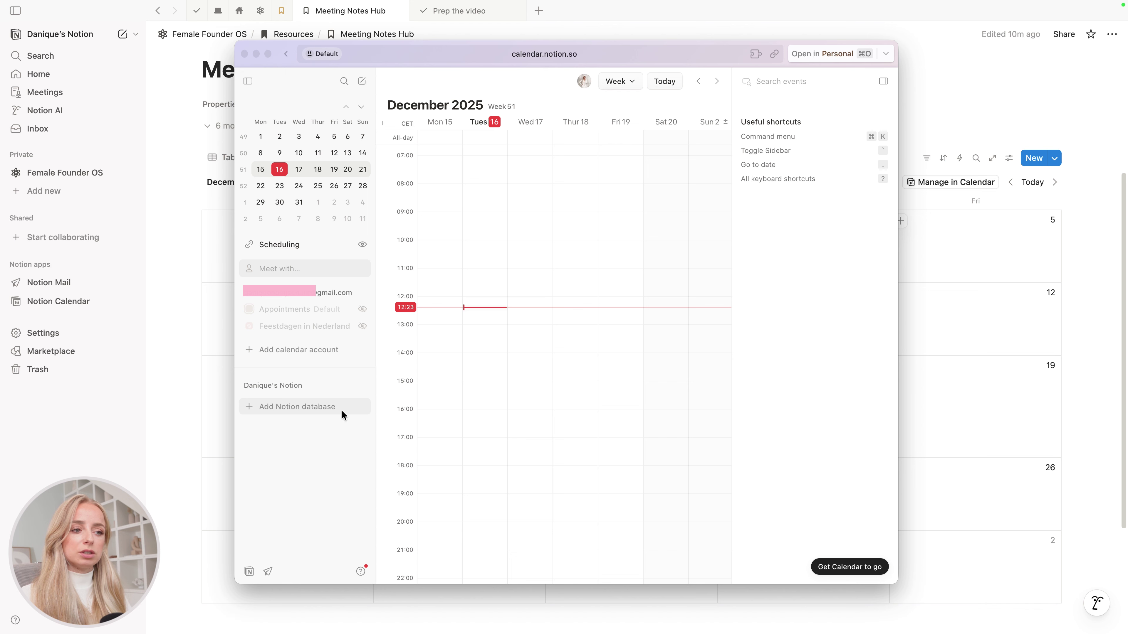
{"action": "left_click", "coordinate": [289, 406]}
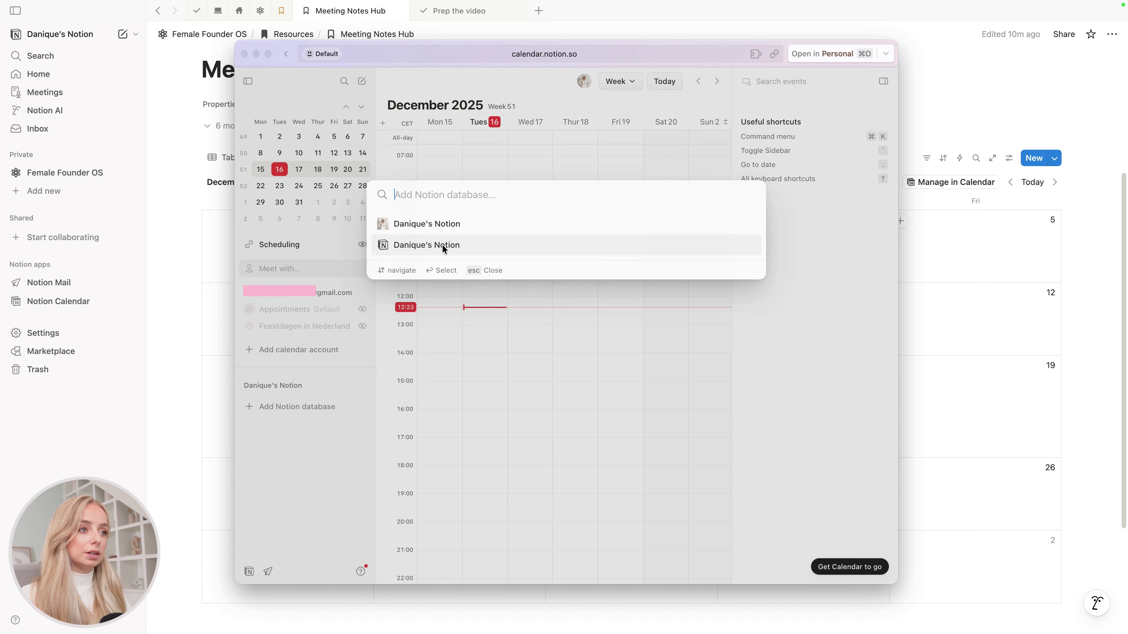
{"action": "left_click", "coordinate": [433, 244]}
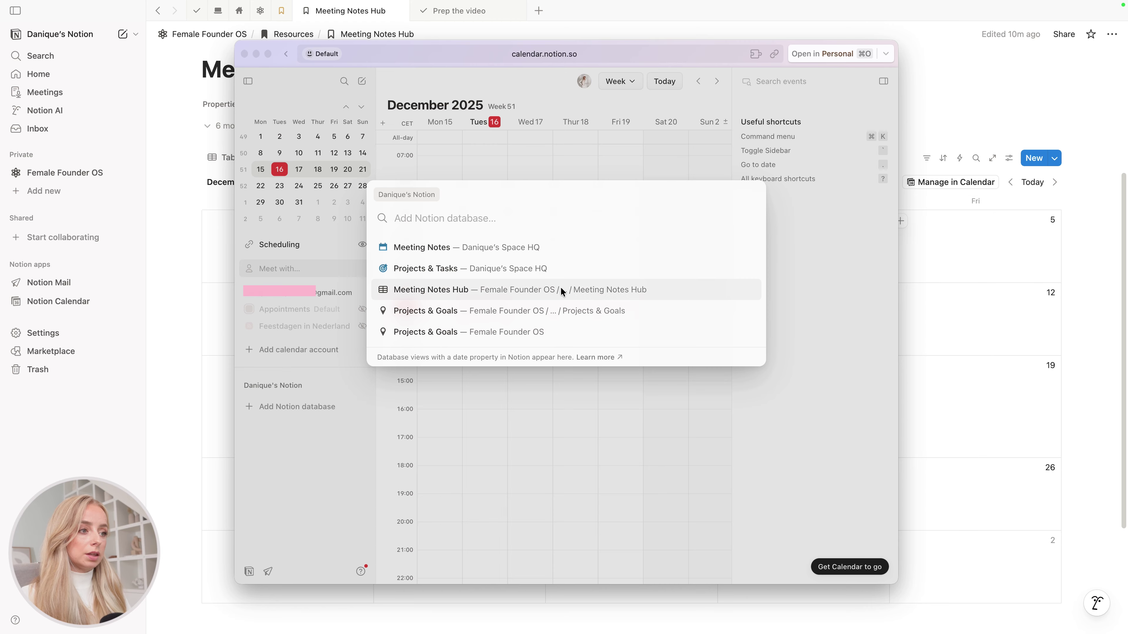
{"action": "left_click", "coordinate": [522, 292]}
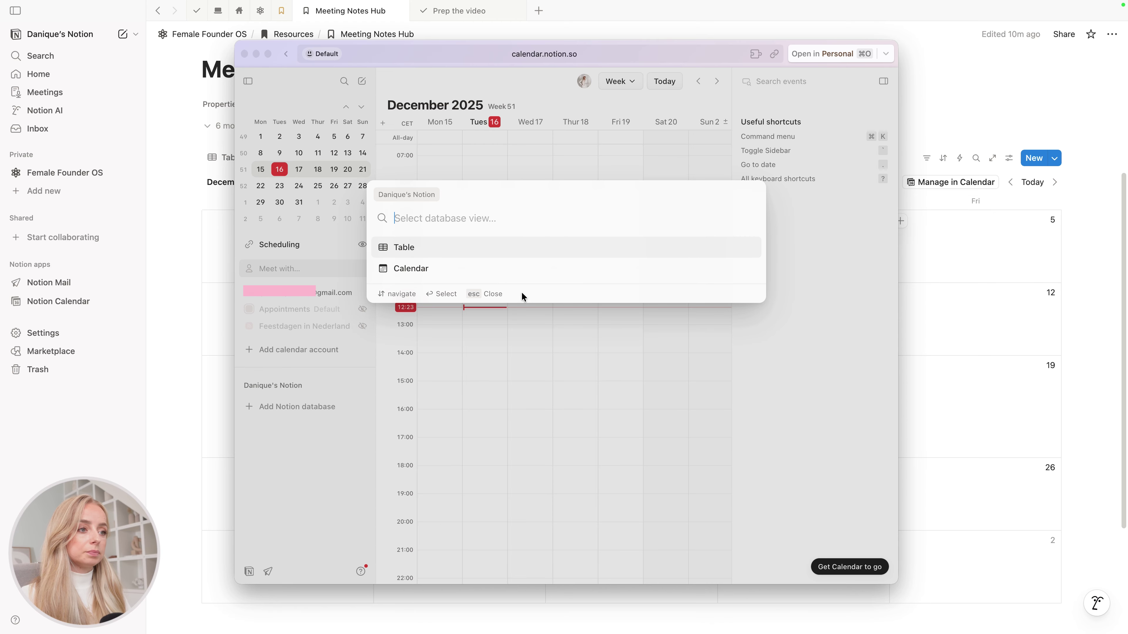
{"action": "left_click", "coordinate": [410, 268]}
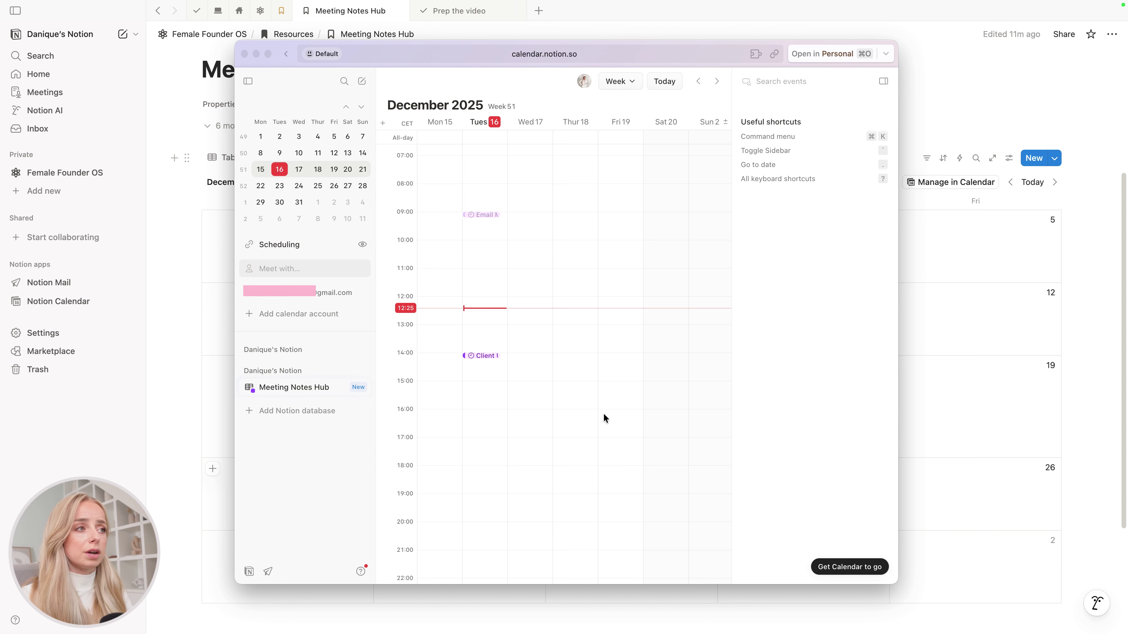
{"action": "left_click", "coordinate": [244, 54]}
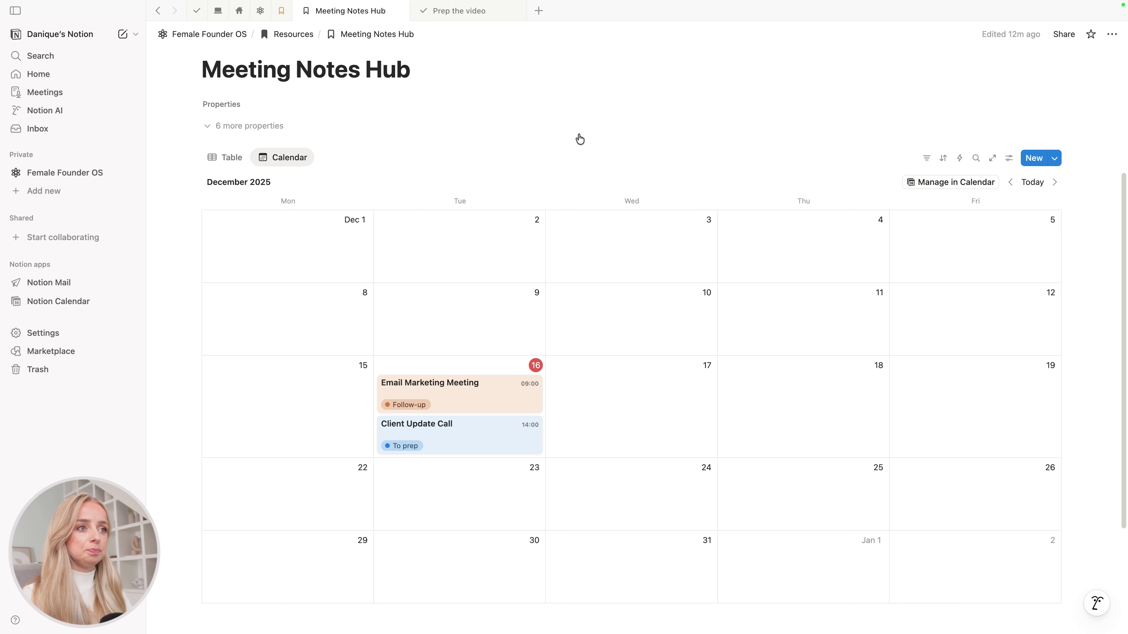
- Switch the meeting database to its Table view and sort it by Date in ascending order
{"action": "scroll", "coordinate": [239, 302], "scroll_direction": "up", "scroll_amount": 3}
{"action": "left_click", "coordinate": [237, 302]}
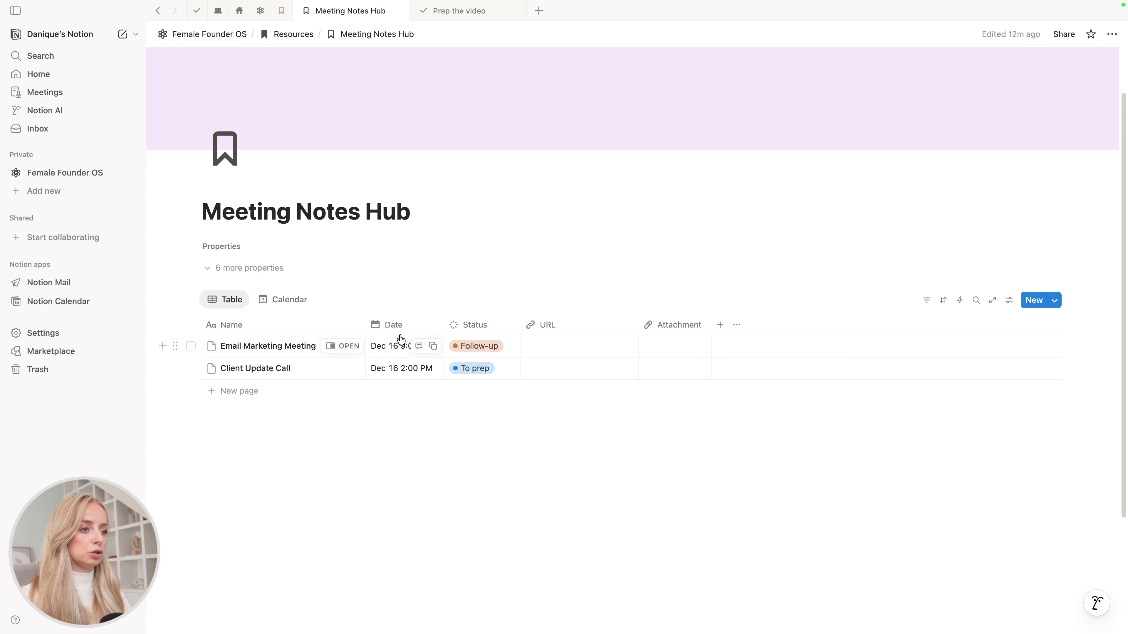
{"action": "left_click", "coordinate": [944, 301]}
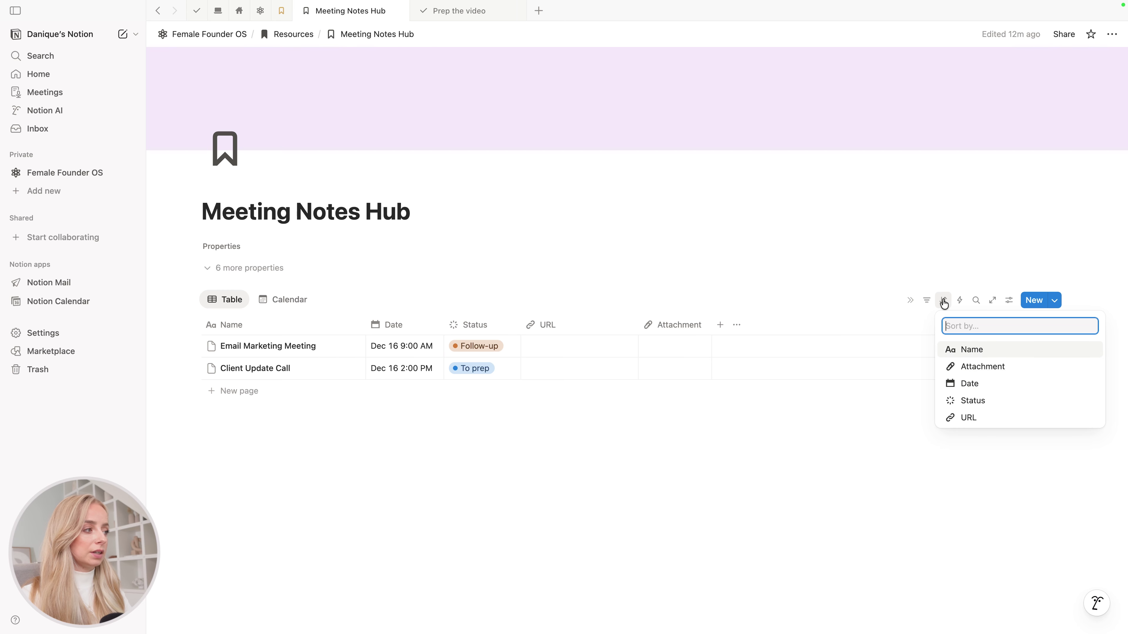
{"action": "left_click", "coordinate": [970, 384]}
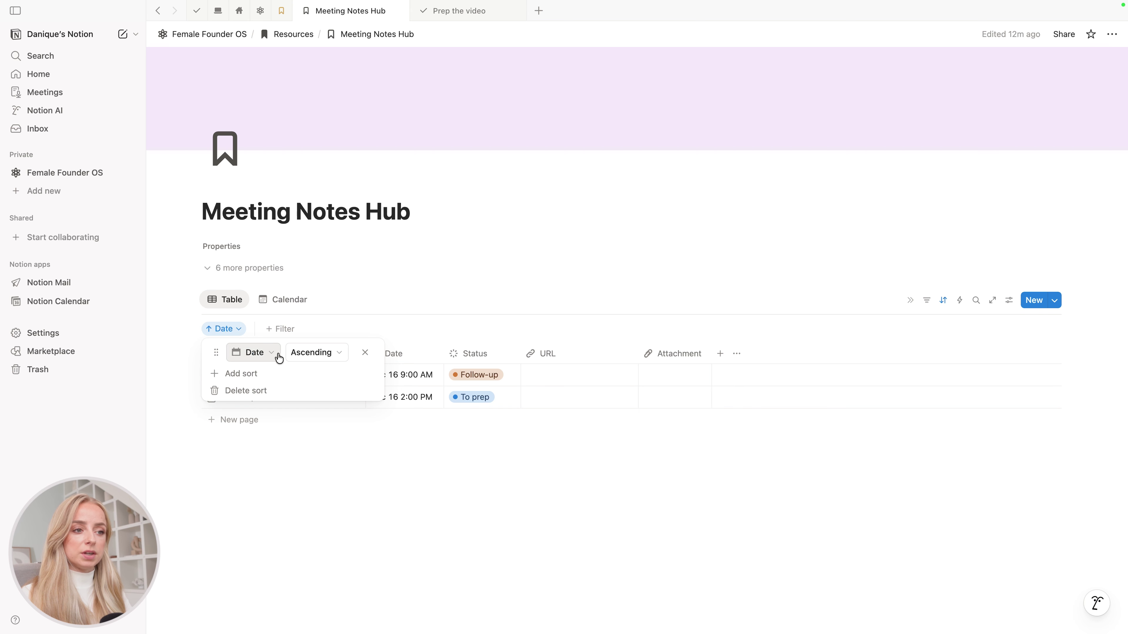
{"action": "left_click", "coordinate": [374, 484]}
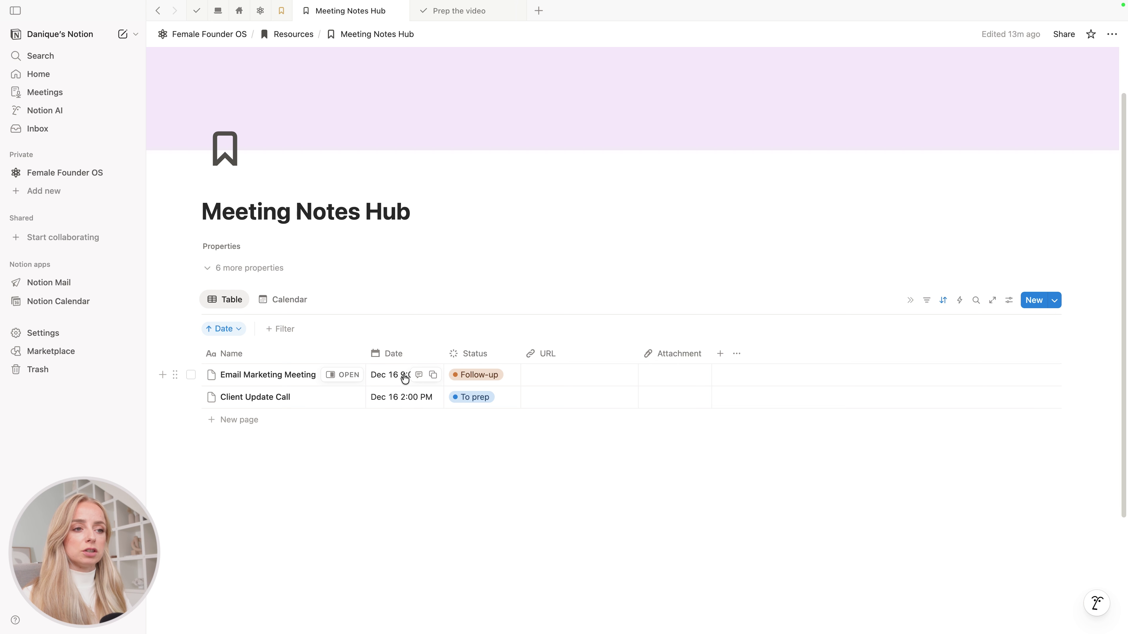
- Try a descending Date sort on the meeting table, and return it to ascending
{"action": "left_click", "coordinate": [235, 333]}
{"action": "left_click", "coordinate": [323, 354]}
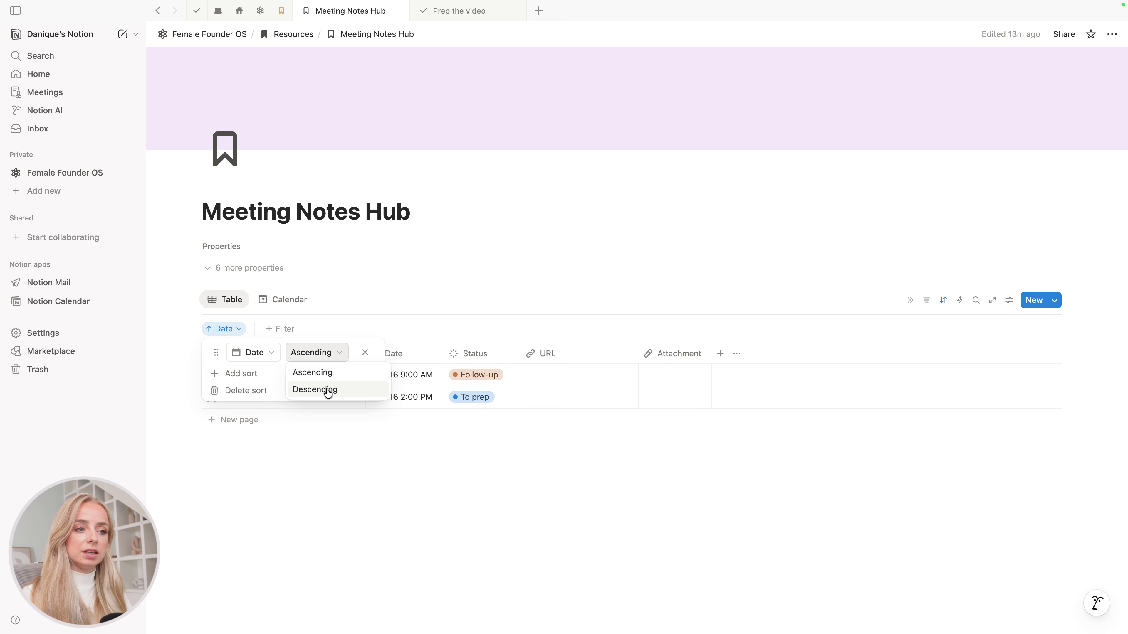
{"action": "left_click", "coordinate": [327, 390]}
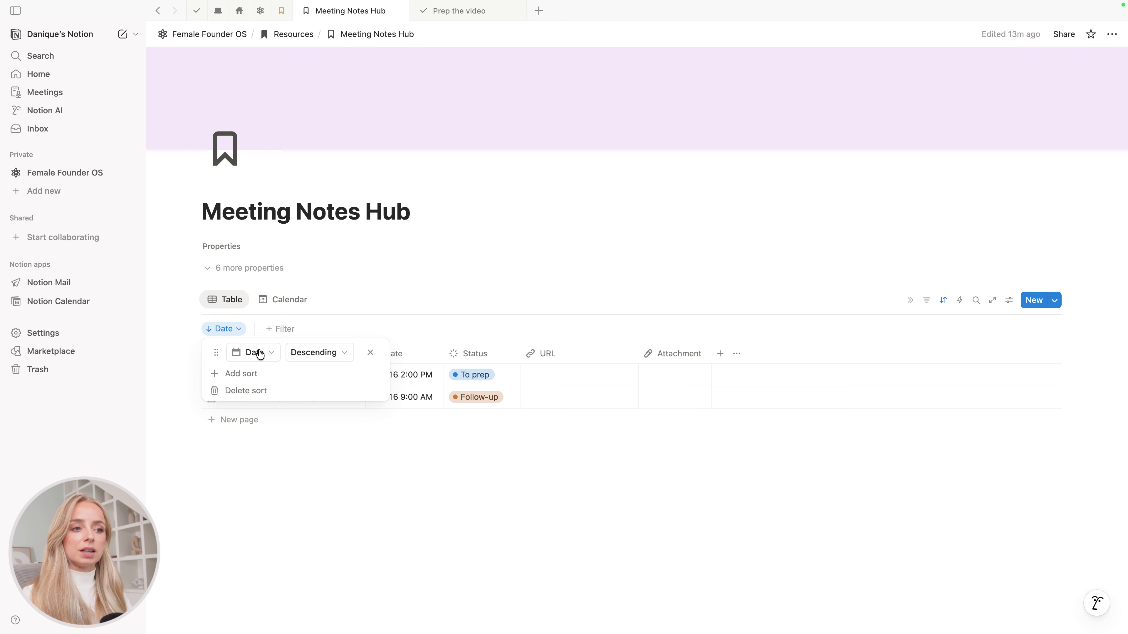
{"action": "left_click", "coordinate": [323, 355]}
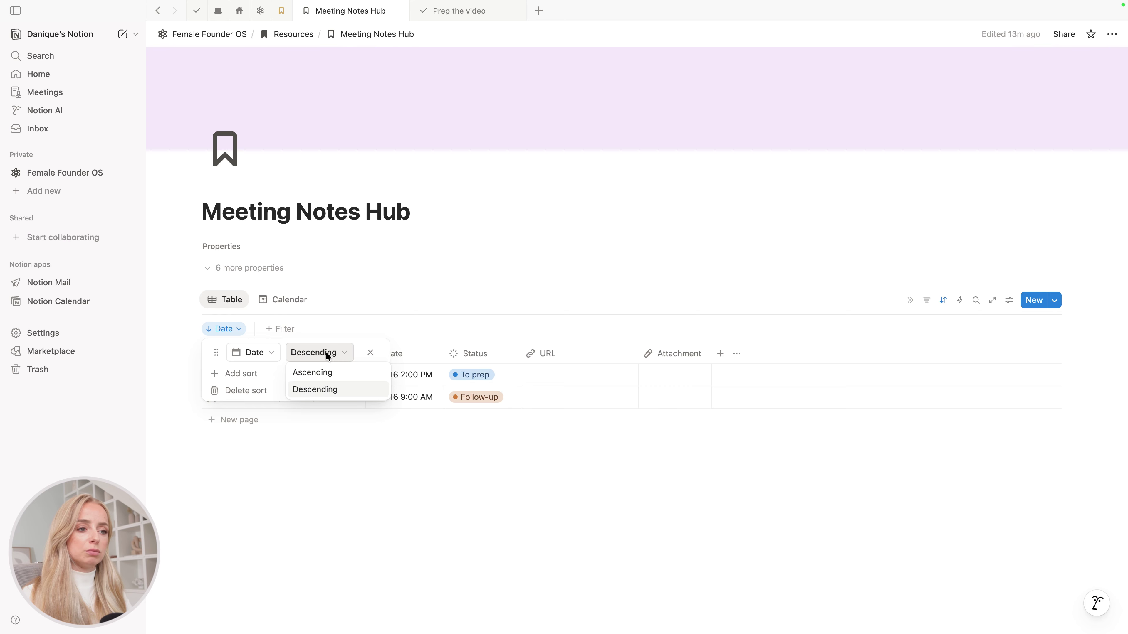
{"action": "left_click", "coordinate": [324, 373]}
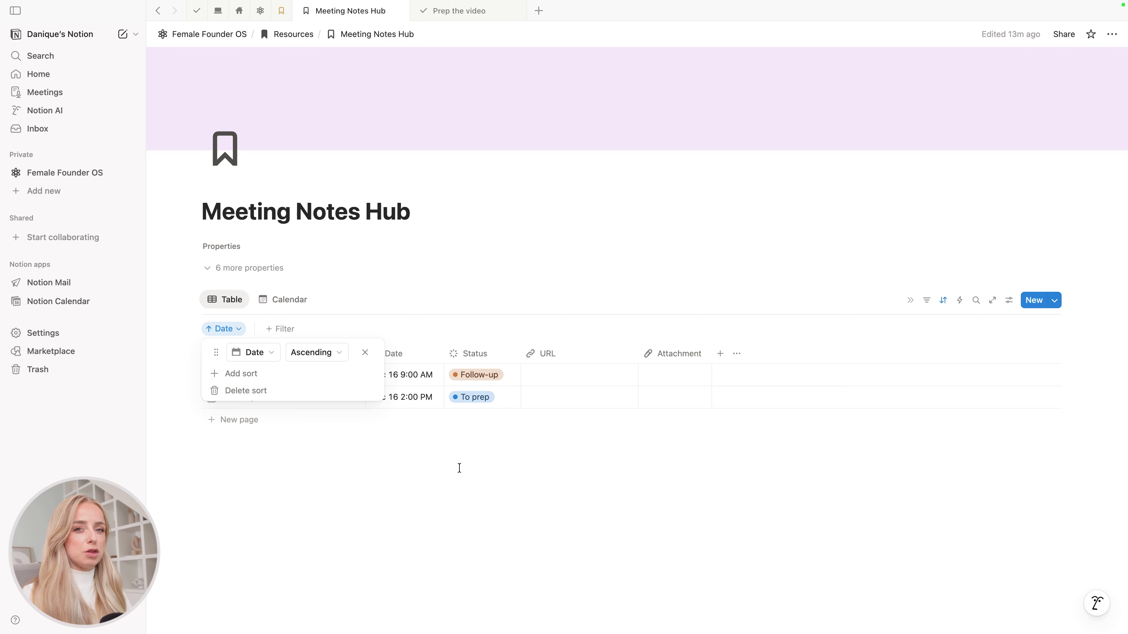
- Set the meeting table's Date sort to descending
{"action": "left_click", "coordinate": [319, 360]}
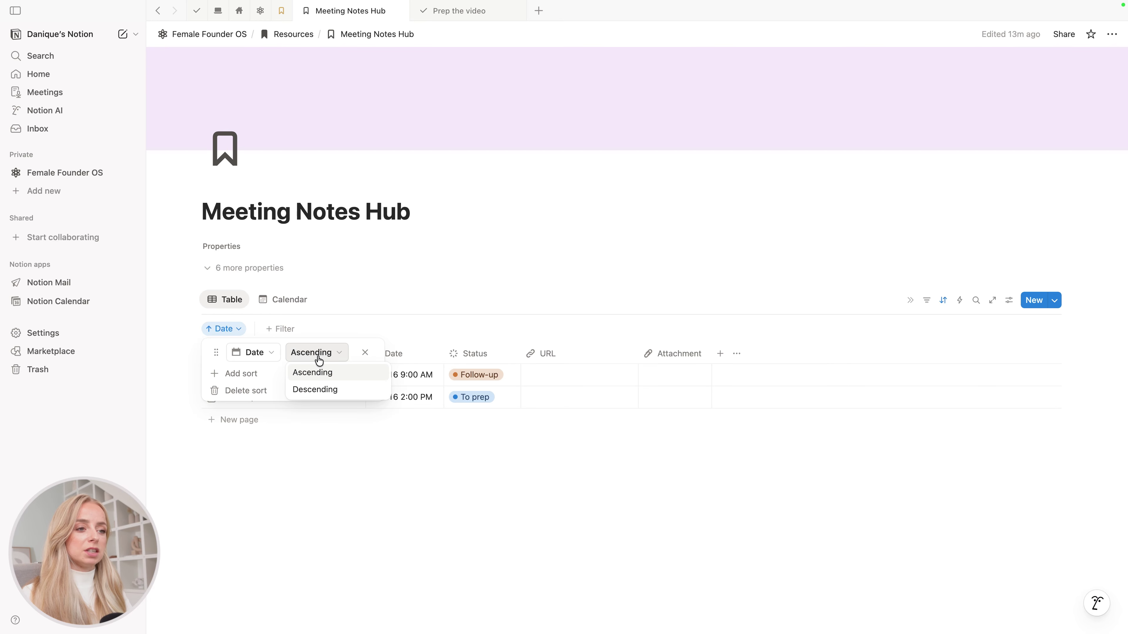
{"action": "left_click", "coordinate": [316, 390]}
{"action": "left_click", "coordinate": [400, 489]}
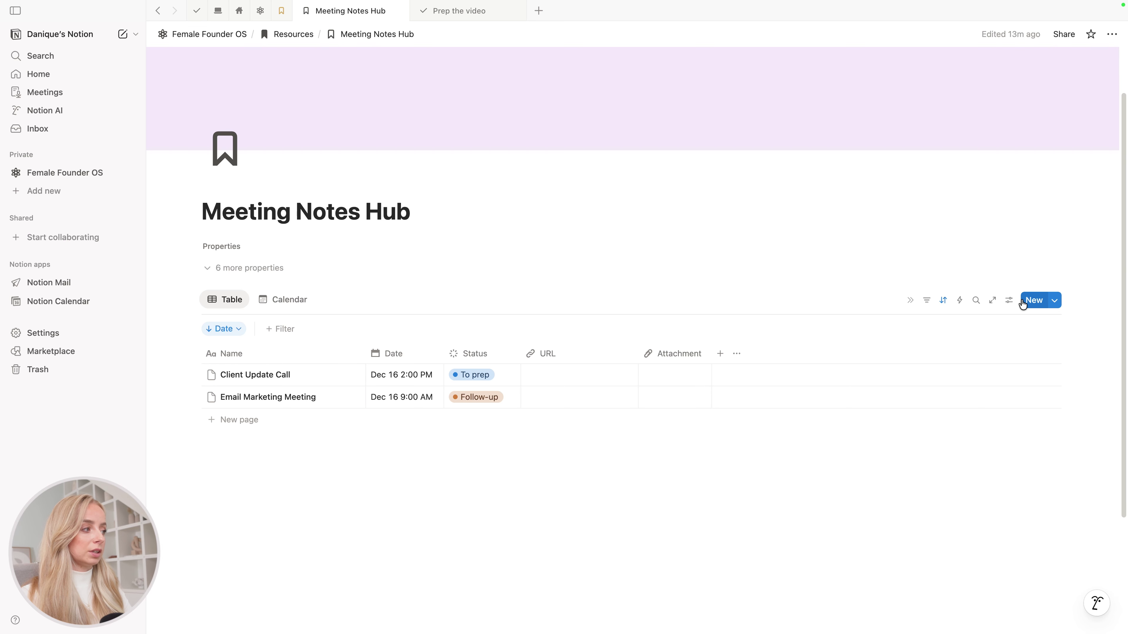
- Create a page template for the meeting database and give it the icon of three people seated at a table
{"action": "left_click", "coordinate": [1056, 302]}
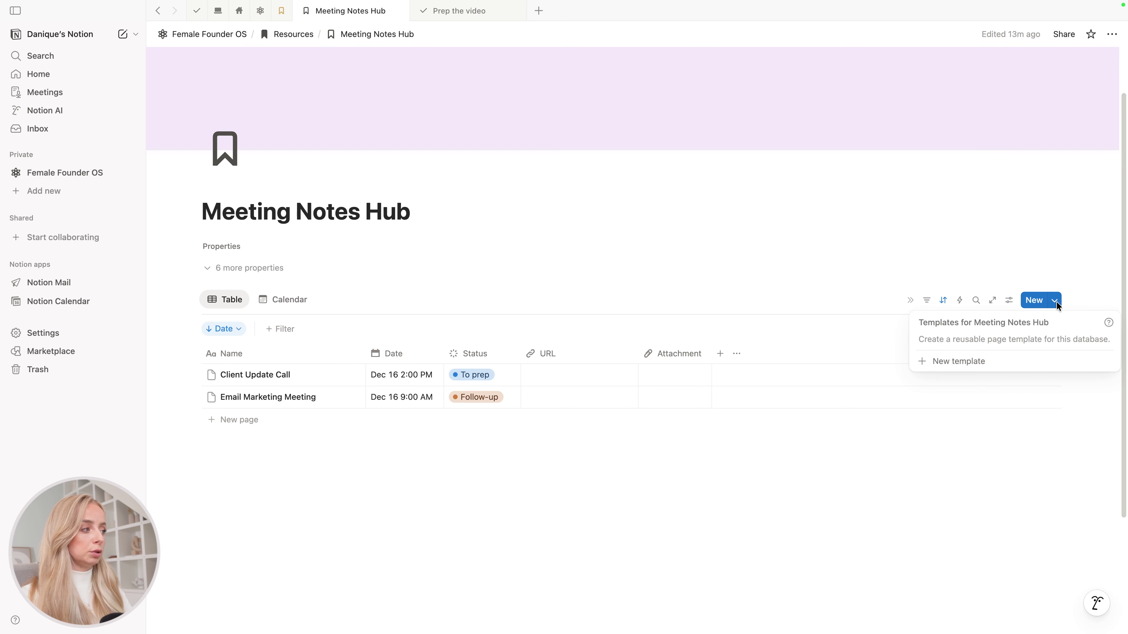
{"action": "left_click", "coordinate": [968, 363]}
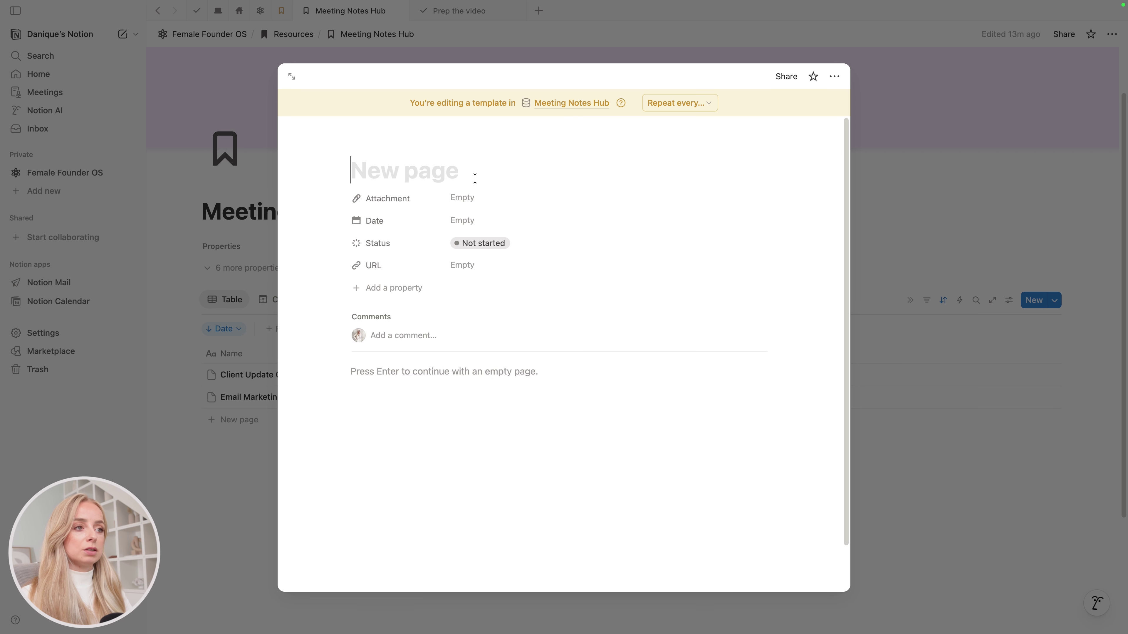
{"action": "left_click", "coordinate": [374, 144]}
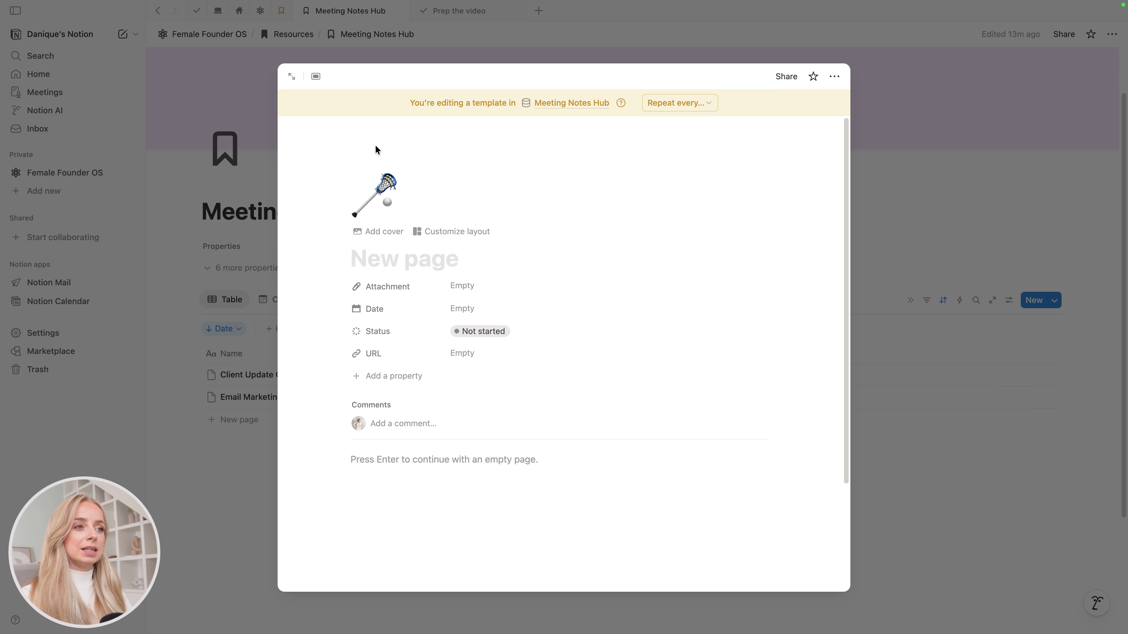
{"action": "left_click", "coordinate": [304, 233]}
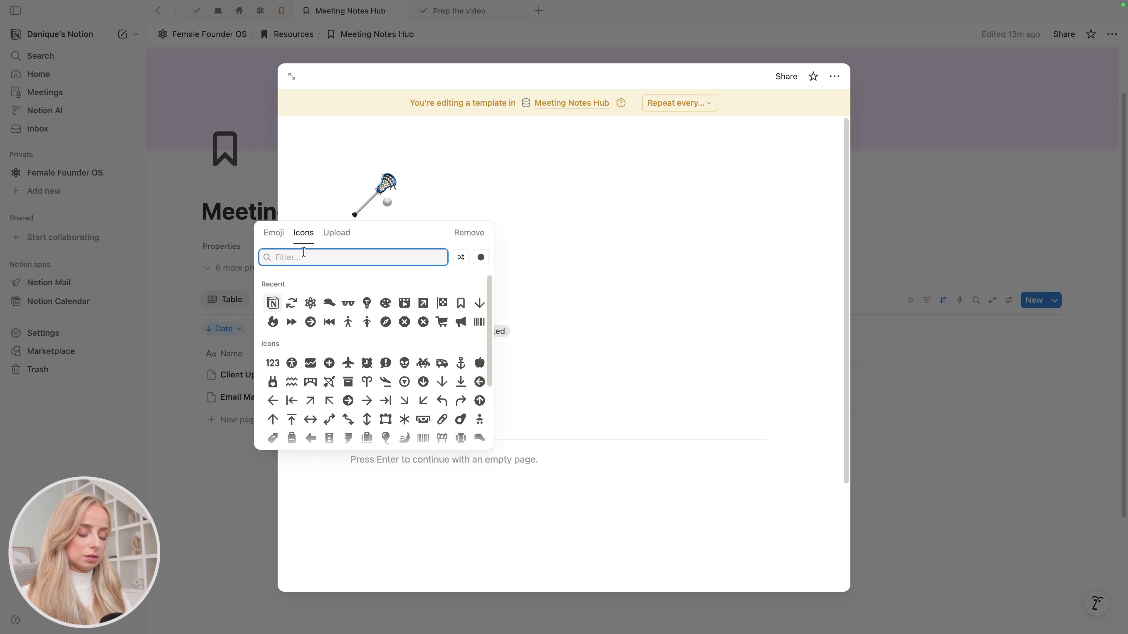
{"action": "type", "text": "meeting"}
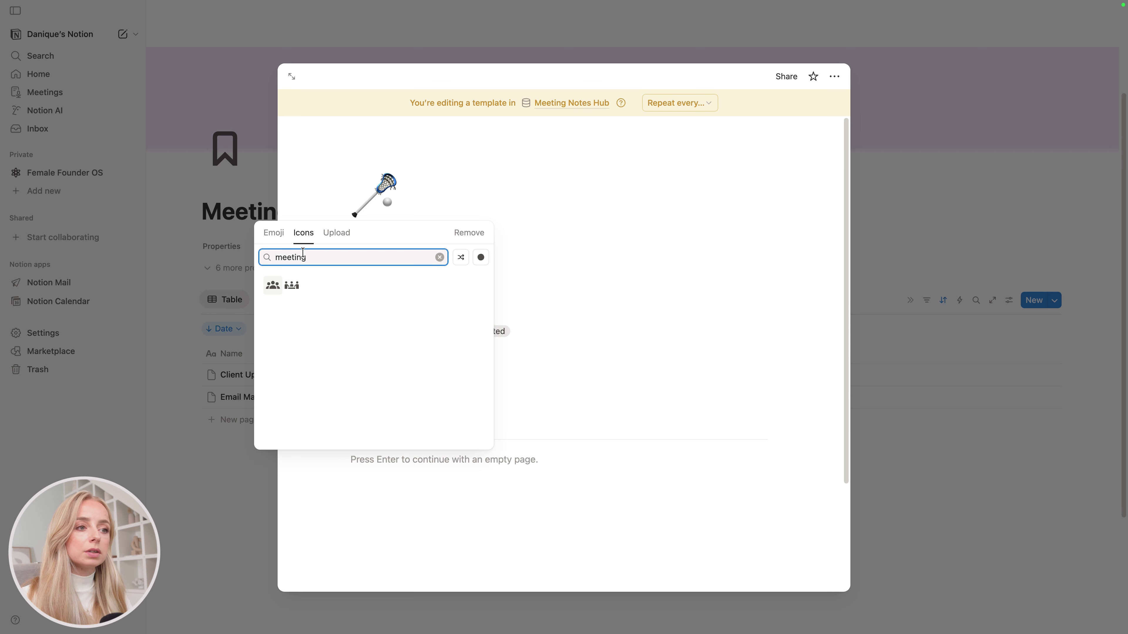
{"action": "left_click", "coordinate": [291, 286]}
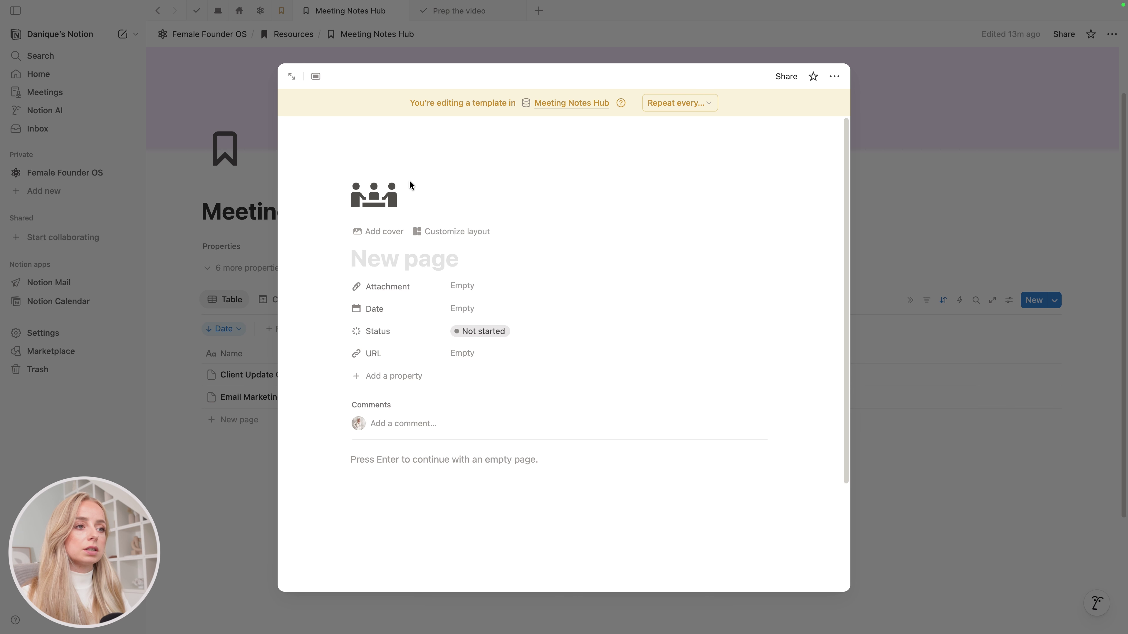
- Add a plain light-blue uploaded cover to the meeting template, and close the template
{"action": "left_click", "coordinate": [384, 233]}
{"action": "left_click", "coordinate": [757, 138]}
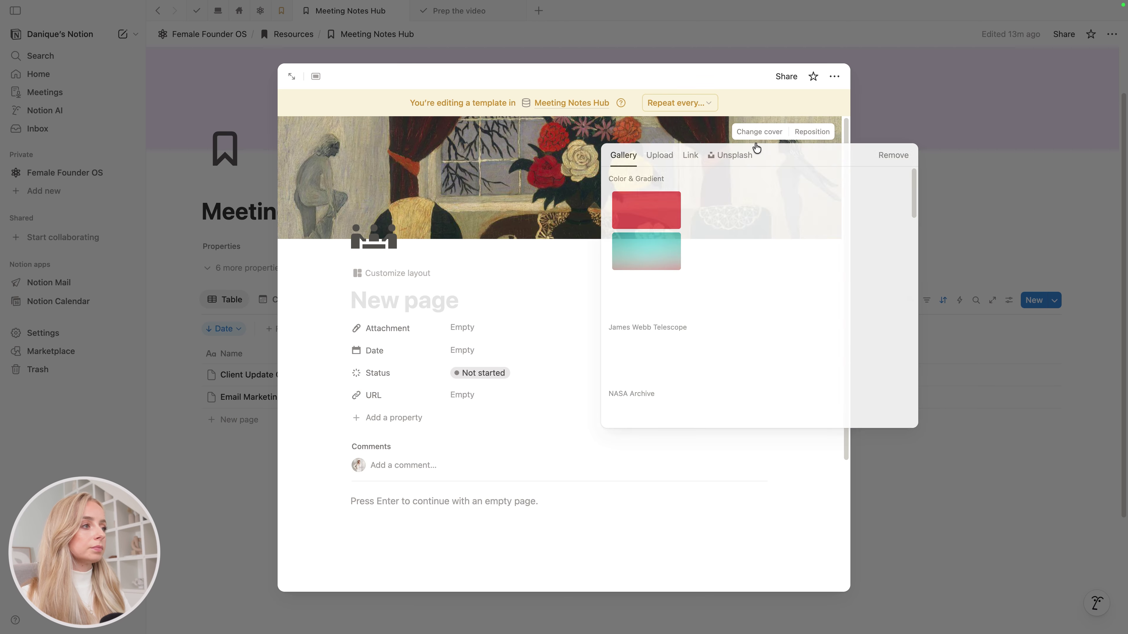
{"action": "left_click", "coordinate": [669, 160]}
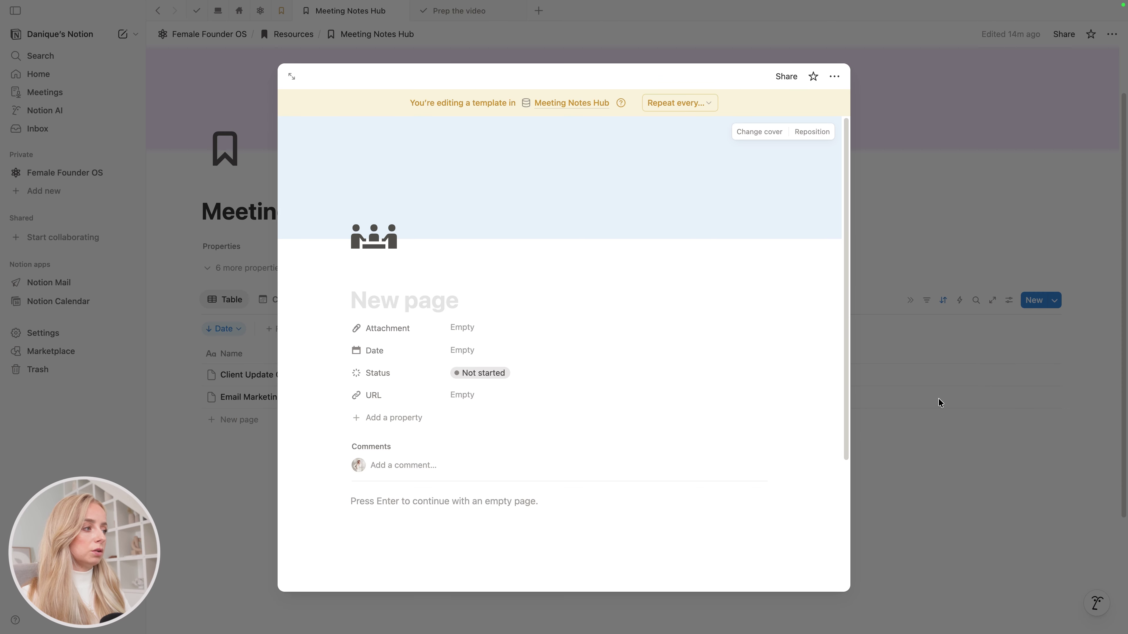
{"action": "left_click", "coordinate": [211, 470]}
- Make the "New page" template the default for all views in Meeting Notes Hub
{"action": "left_click", "coordinate": [1055, 300]}
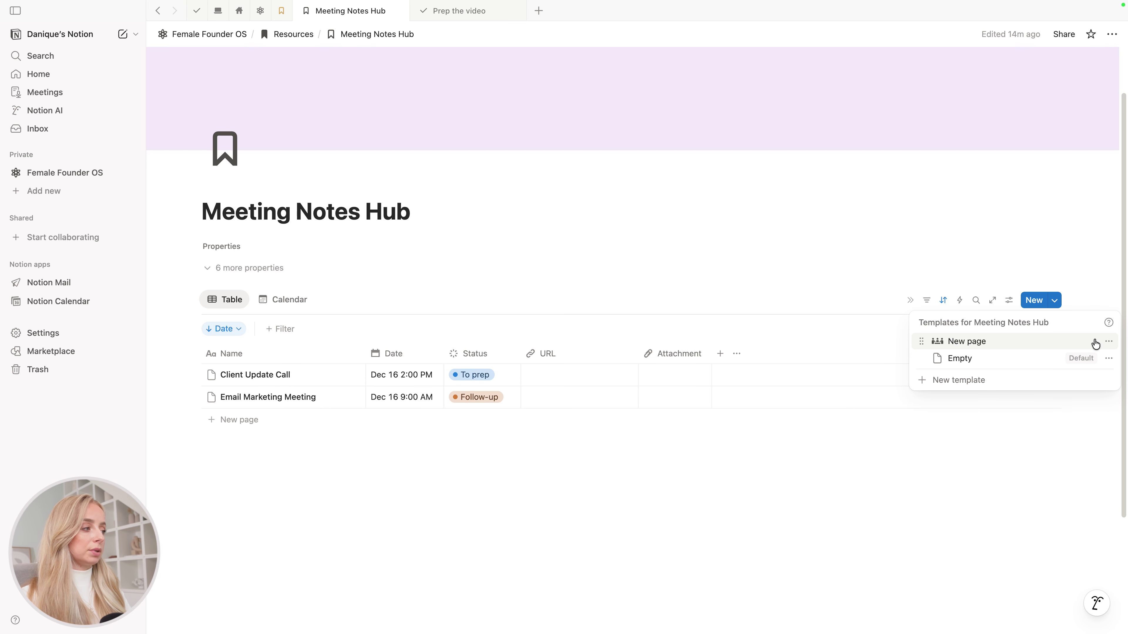
{"action": "left_click", "coordinate": [1107, 341]}
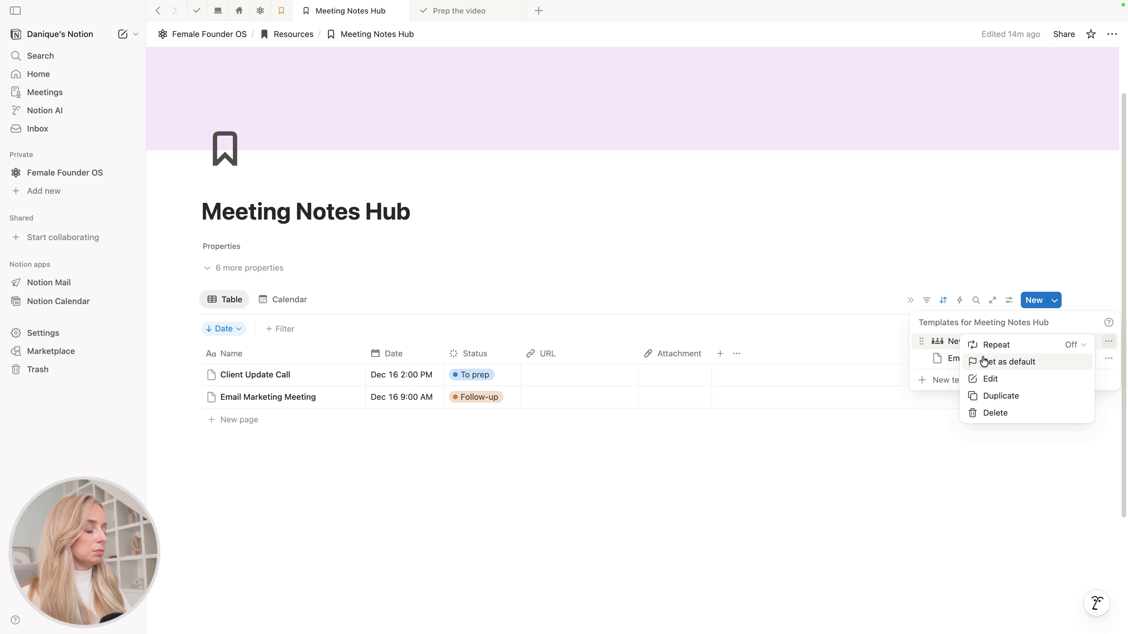
{"action": "left_click", "coordinate": [1019, 362]}
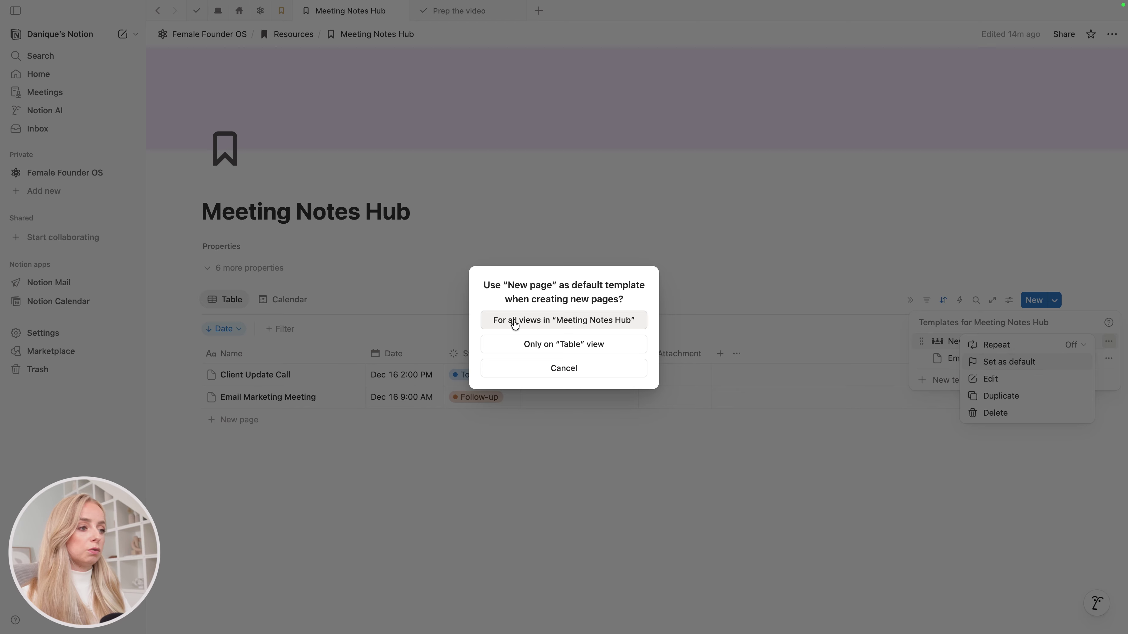
{"action": "left_click", "coordinate": [584, 321]}
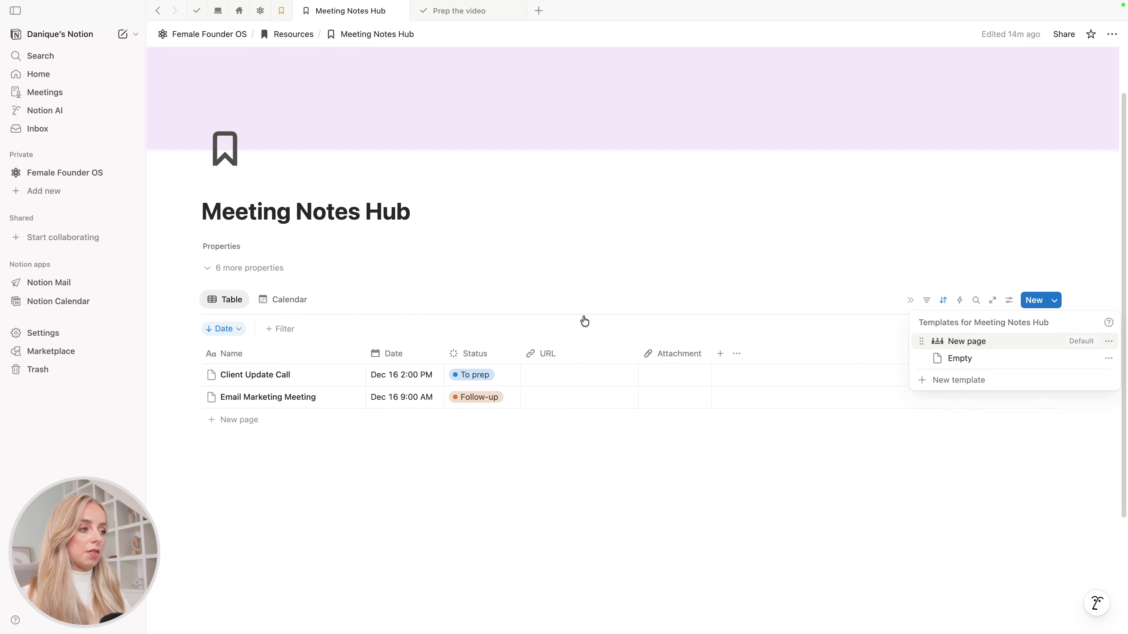
{"action": "left_click", "coordinate": [904, 345]}
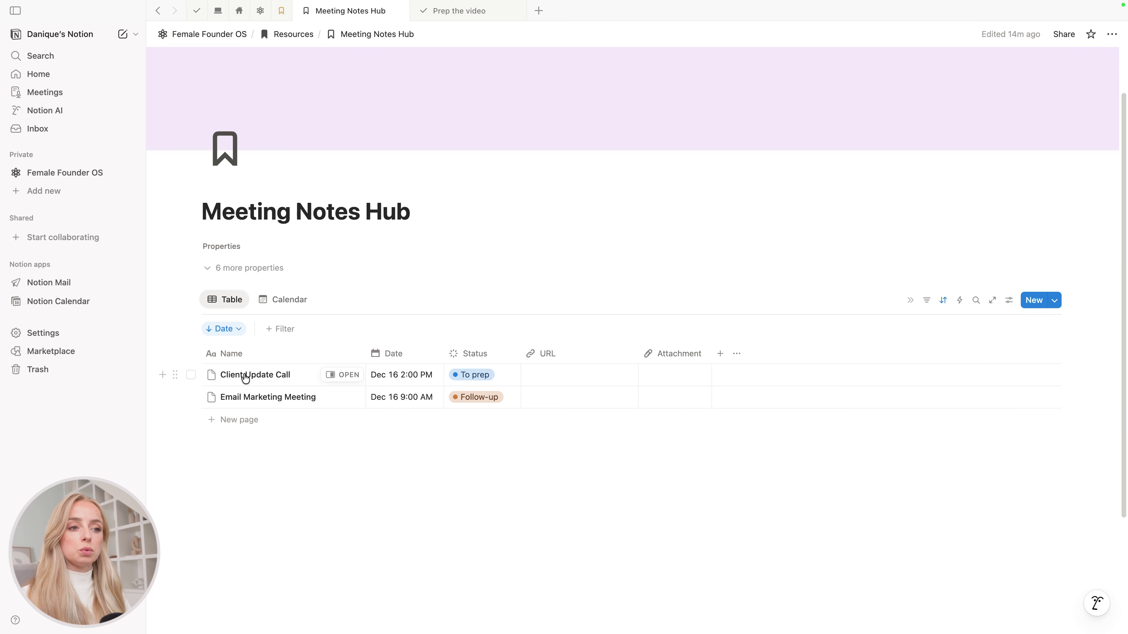
- Apply the "New page" template to the Client Update Call and Email Marketing Meeting pages, and close the page preview
{"action": "left_click", "coordinate": [342, 375]}
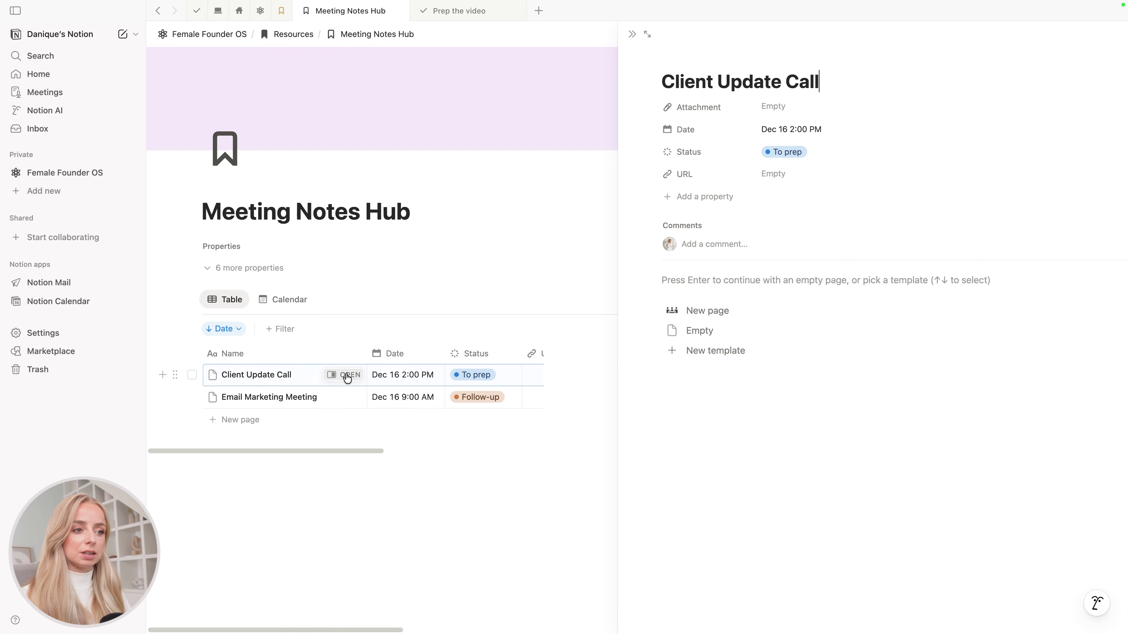
{"action": "left_click", "coordinate": [662, 310]}
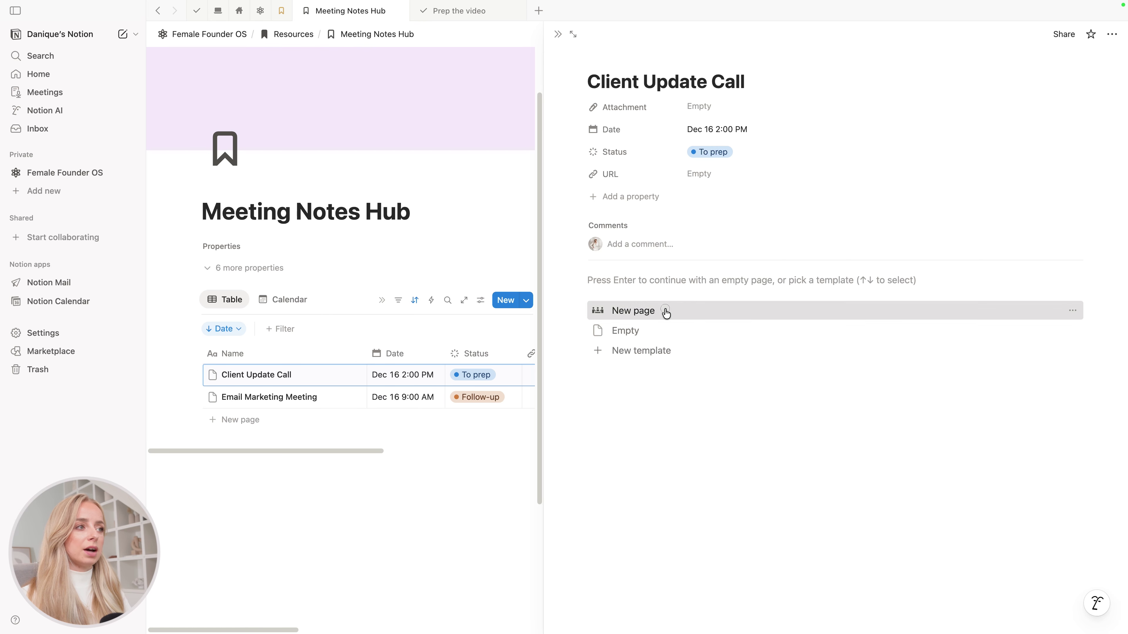
{"action": "mouse_move", "coordinate": [757, 89]}
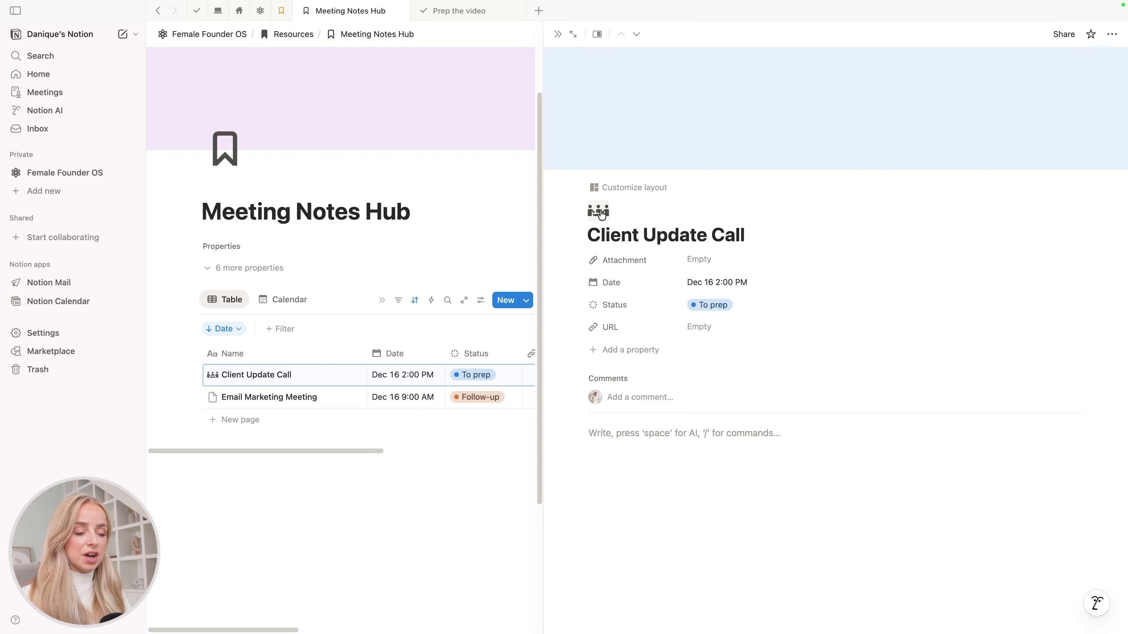
{"action": "key", "text": "Escape"}
{"action": "left_click", "coordinate": [338, 396]}
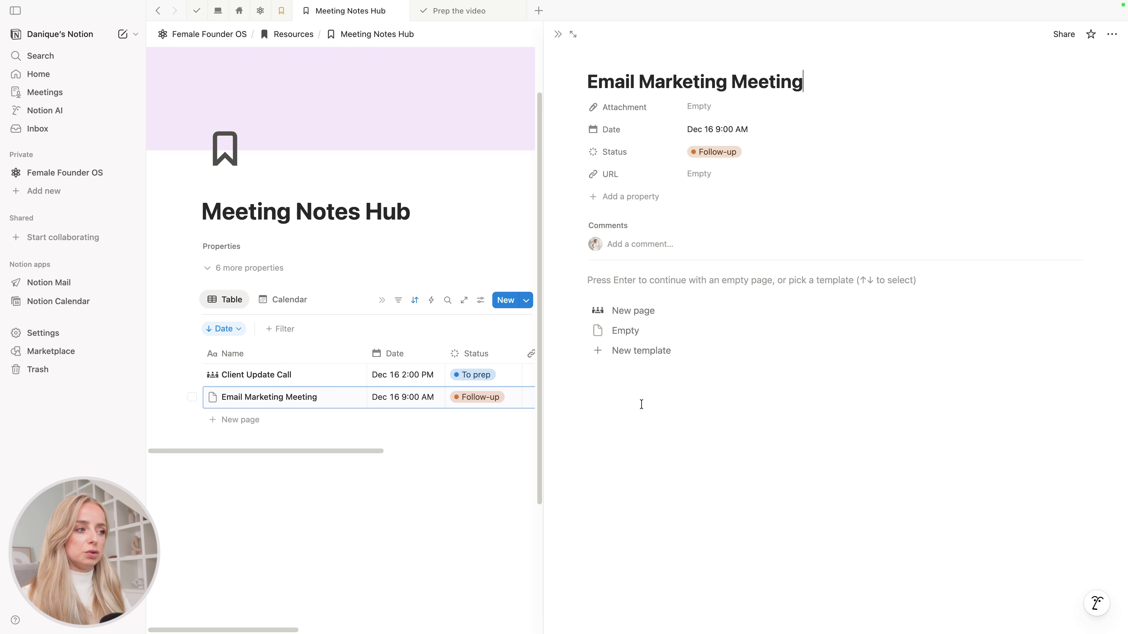
{"action": "left_click", "coordinate": [647, 310]}
{"action": "left_click", "coordinate": [558, 35]}
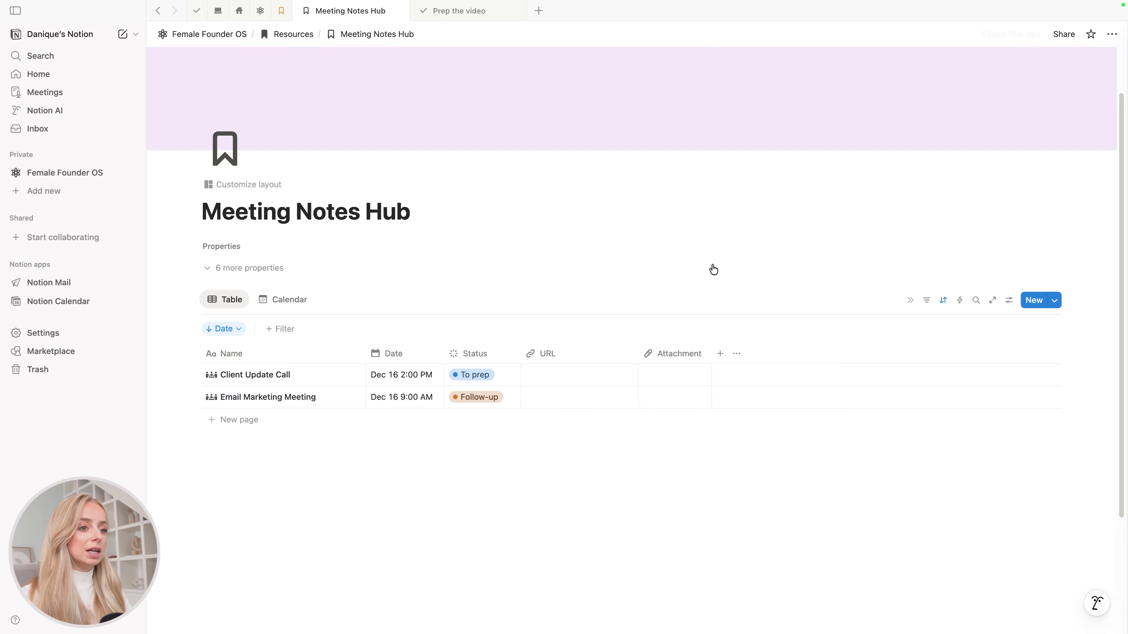
- Add a page named "Test meeting" to the meeting table, and open it to check the default template
{"action": "left_click", "coordinate": [240, 422]}
{"action": "type", "text": "Test meeting"}
{"action": "key", "text": "Return"}
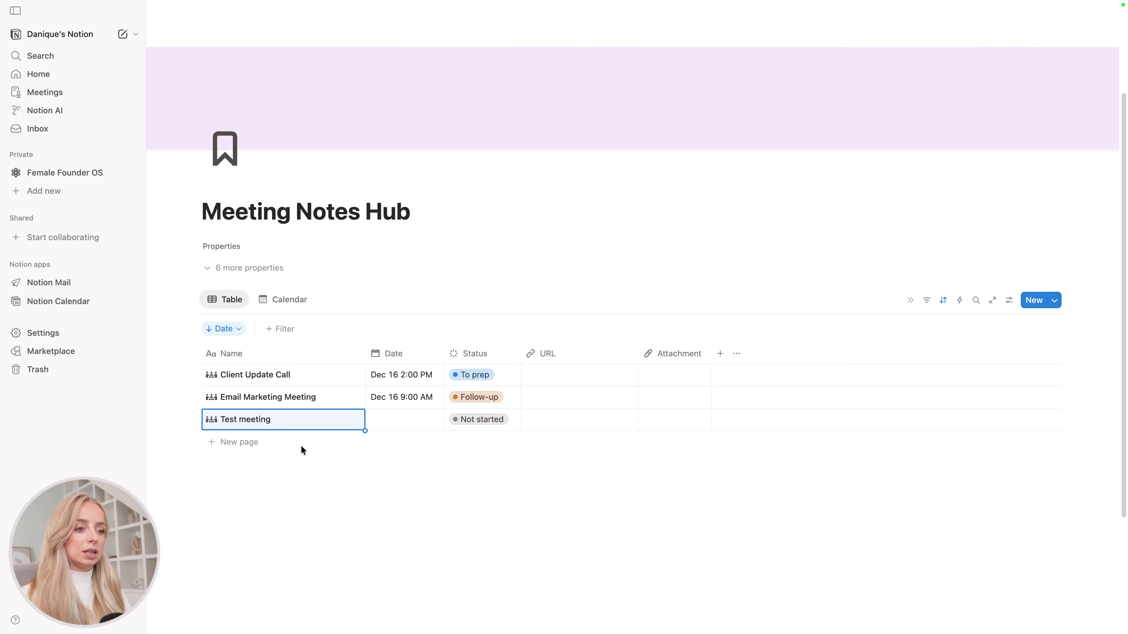
{"action": "left_click", "coordinate": [340, 419]}
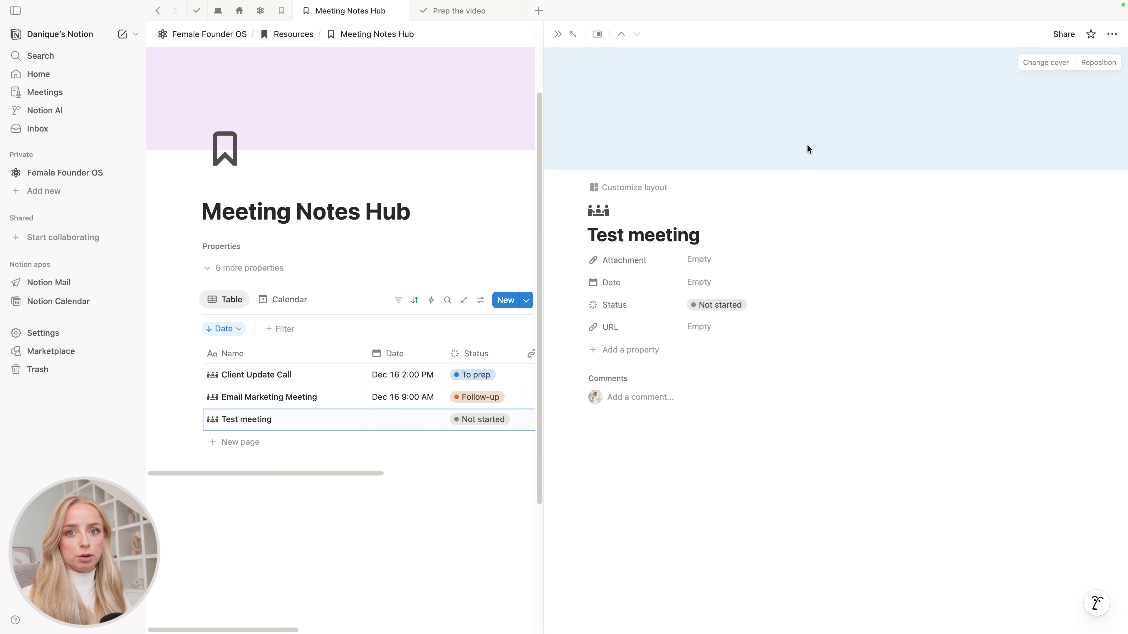
{"action": "left_click", "coordinate": [558, 34]}
{"action": "left_click", "coordinate": [1055, 300]}
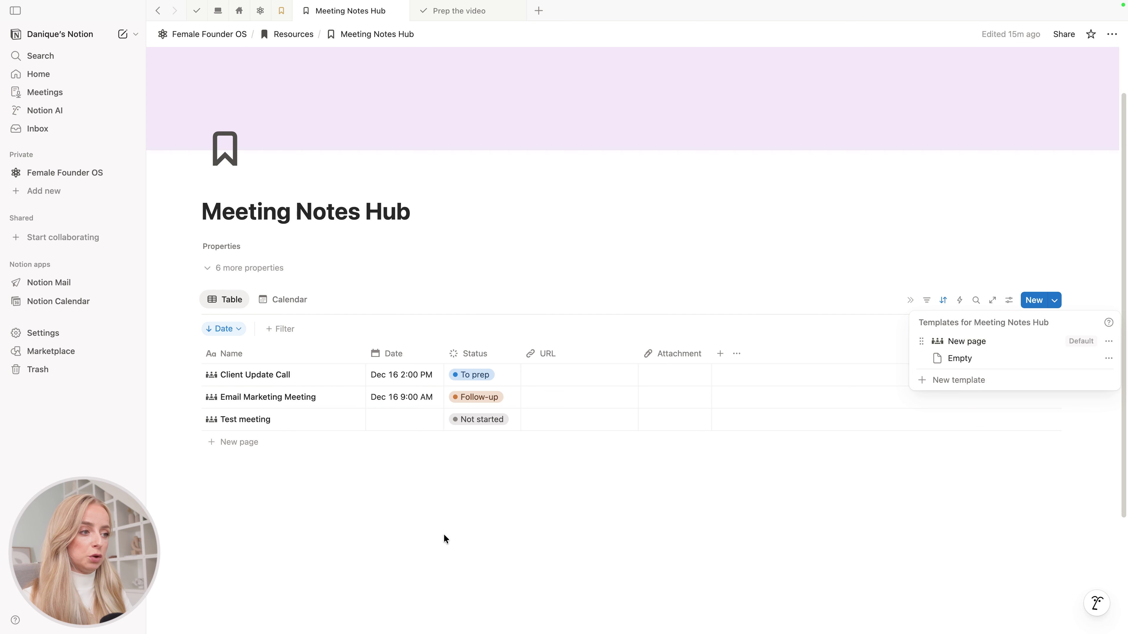
{"action": "left_click", "coordinate": [462, 524]}
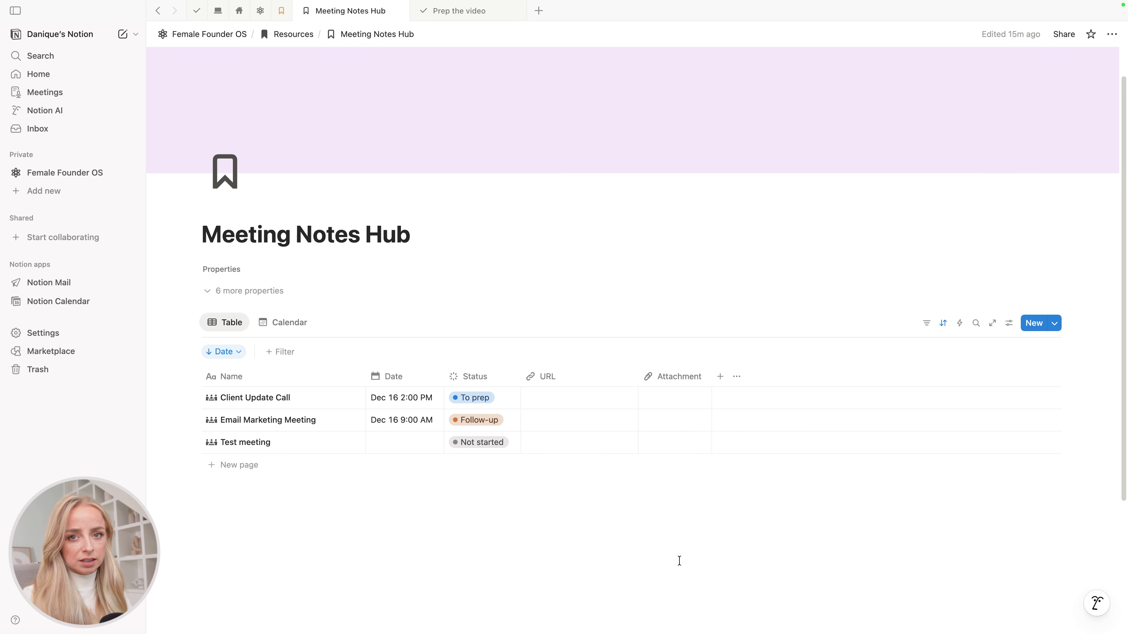
{"action": "scroll", "coordinate": [741, 478], "scroll_direction": "up", "scroll_amount": 1}
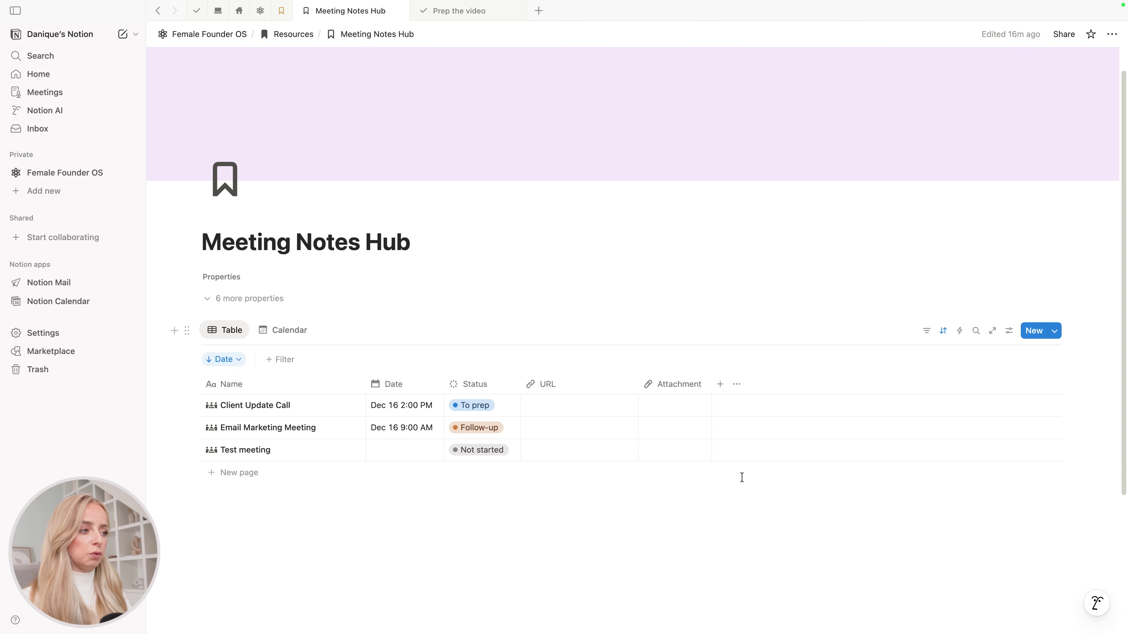
- Start a new Relation property in the meeting table and link it to the Areas data source
{"action": "left_click", "coordinate": [720, 384]}
{"action": "scroll", "coordinate": [744, 561], "scroll_direction": "down", "scroll_amount": 5}
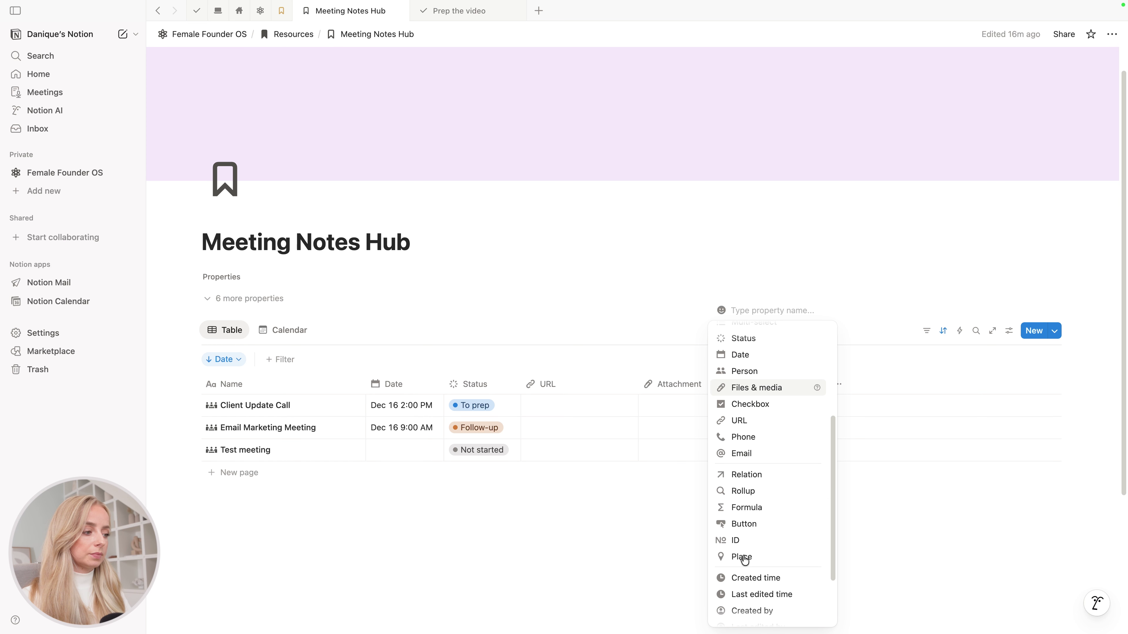
{"action": "left_click", "coordinate": [745, 475]}
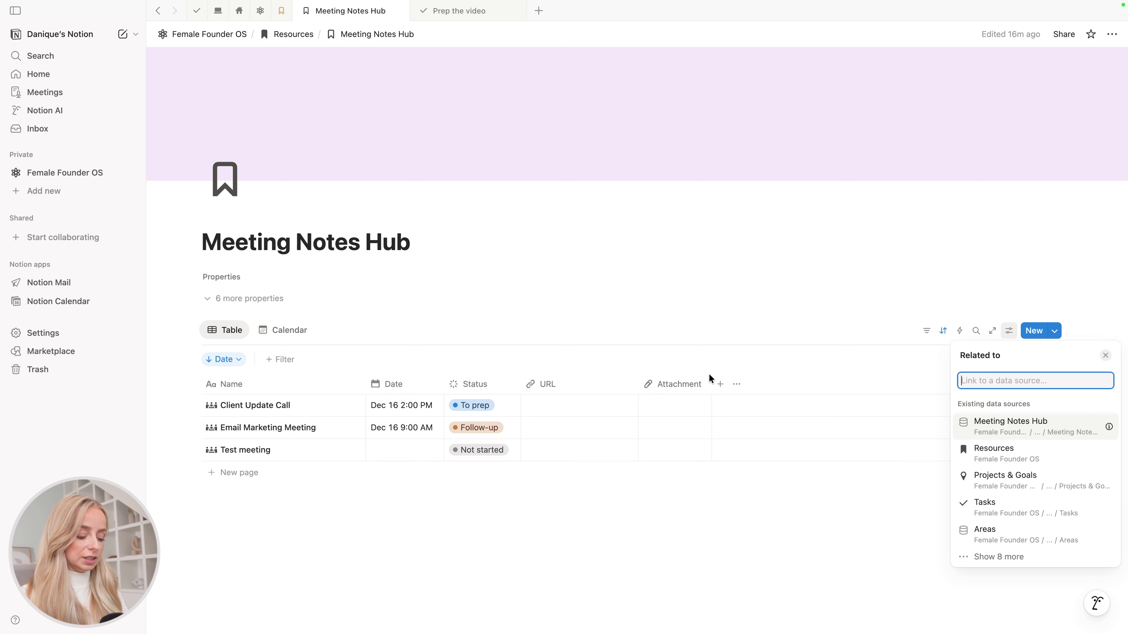
{"action": "type", "text": "area"}
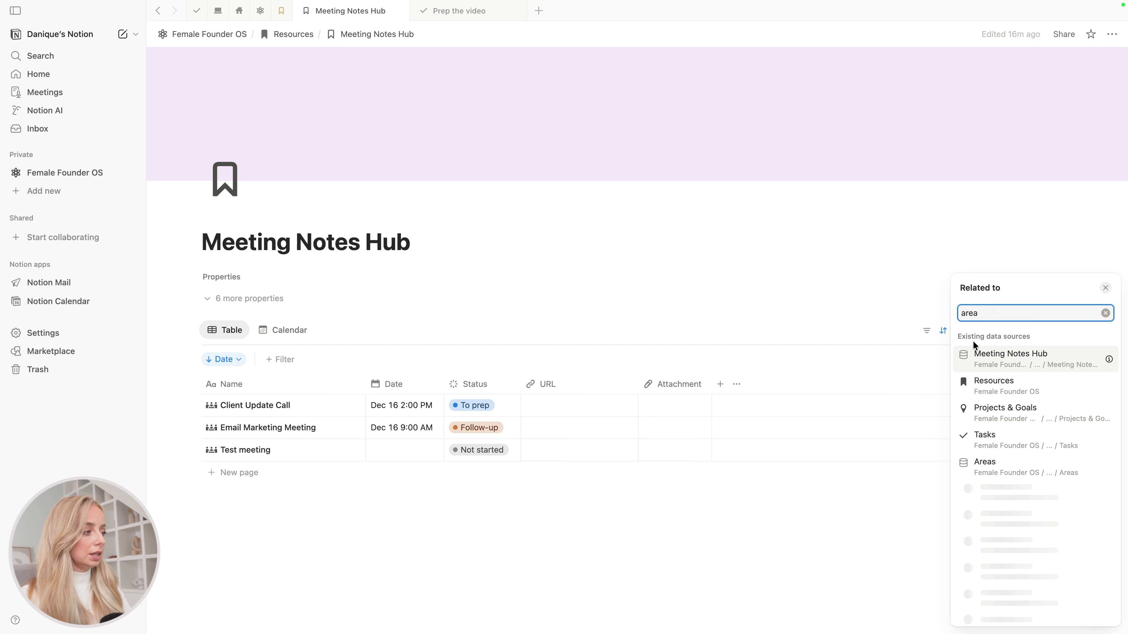
{"action": "left_click", "coordinate": [1043, 430]}
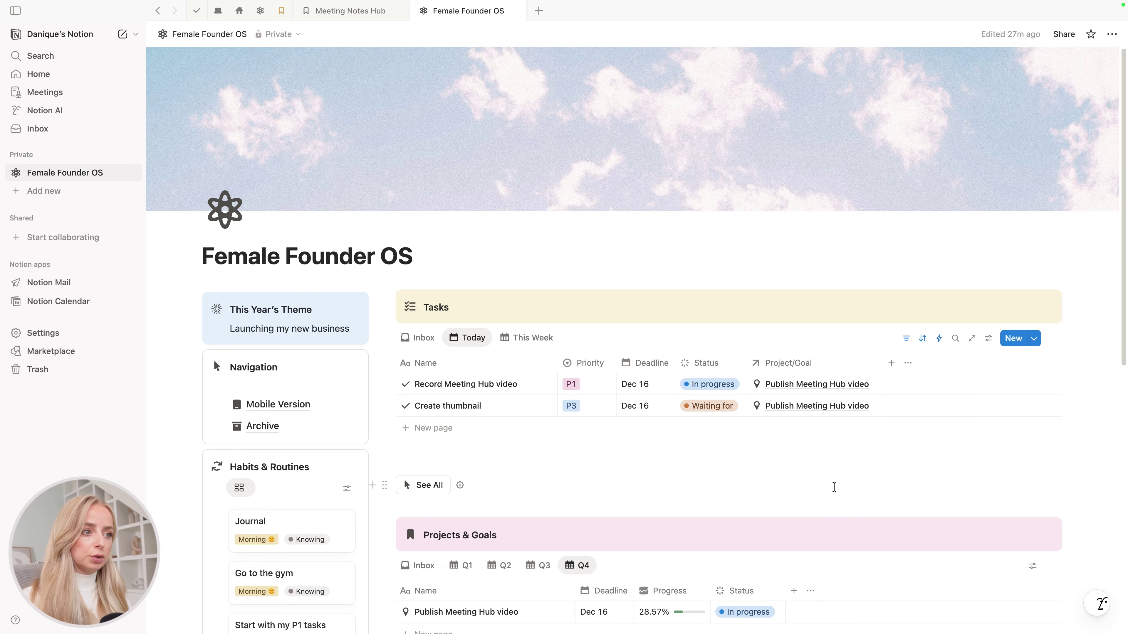
- Examine the Projects & Goals, Resources and Areas sections of the Female Founder OS dashboard
{"action": "scroll", "coordinate": [833, 487], "scroll_direction": "down", "scroll_amount": 3}
{"action": "scroll", "coordinate": [834, 487], "scroll_direction": "down", "scroll_amount": 10}
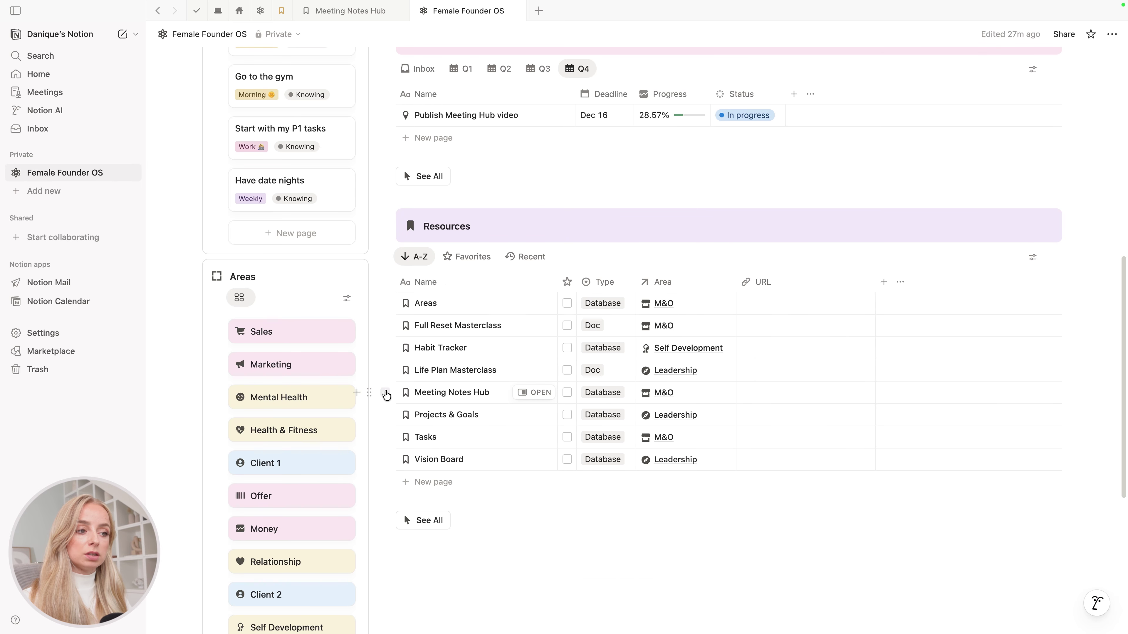
{"action": "left_click", "coordinate": [385, 392]}
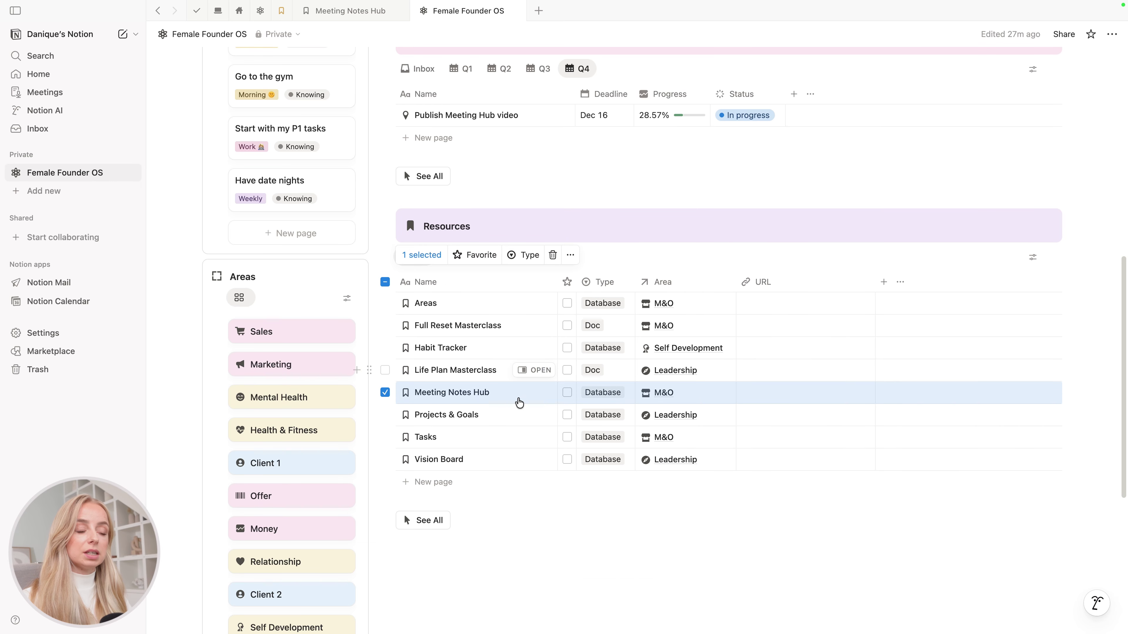
{"action": "left_click", "coordinate": [385, 391]}
{"action": "scroll", "coordinate": [701, 532], "scroll_direction": "up", "scroll_amount": 1}
{"action": "scroll", "coordinate": [701, 532], "scroll_direction": "up", "scroll_amount": 1}
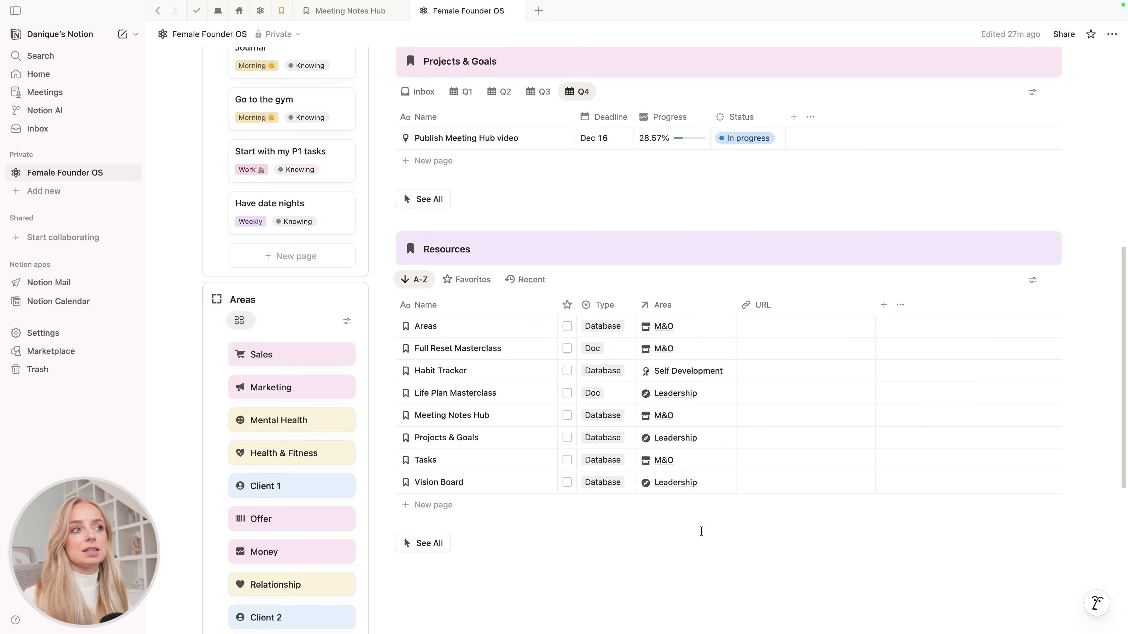
{"action": "scroll", "coordinate": [701, 532], "scroll_direction": "up", "scroll_amount": 5}
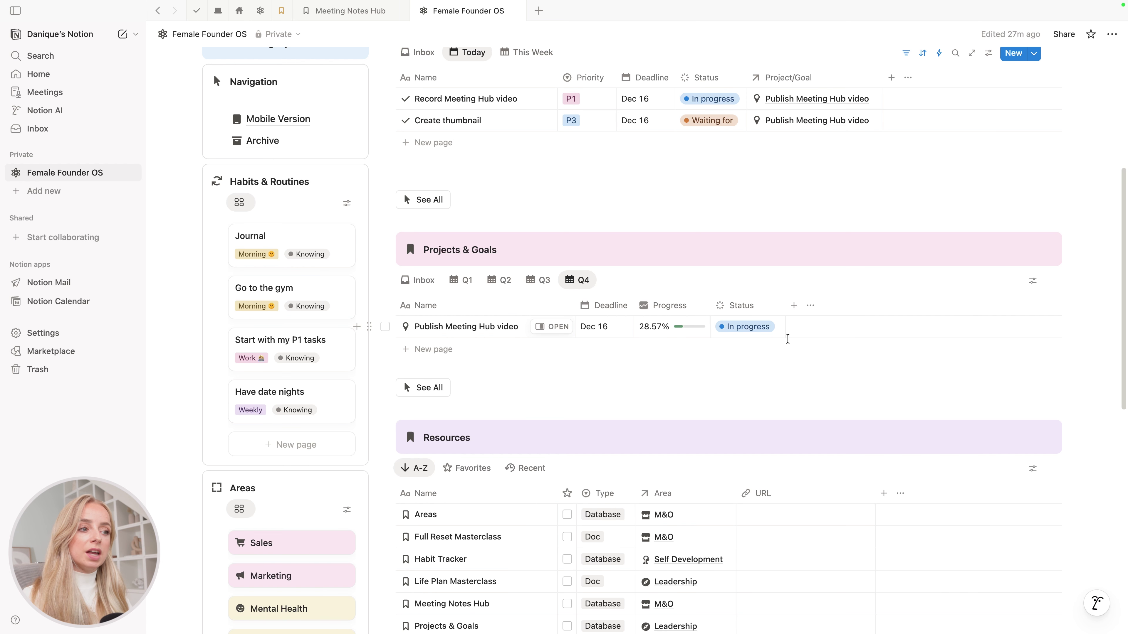
{"action": "scroll", "coordinate": [787, 339], "scroll_direction": "down", "scroll_amount": 6}
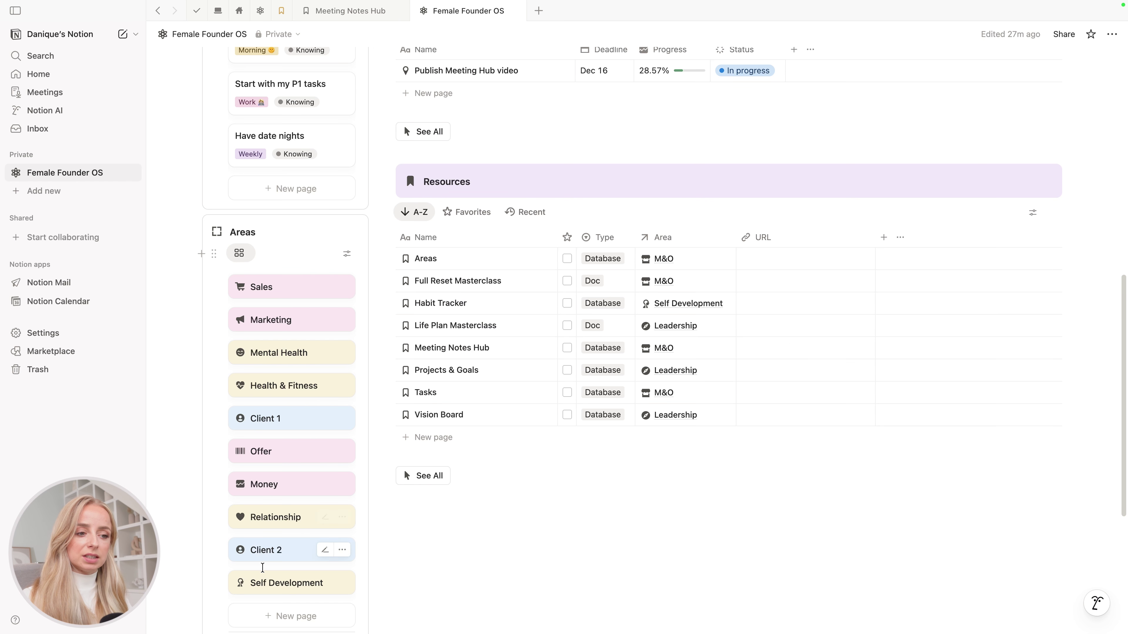
{"action": "scroll", "coordinate": [265, 573], "scroll_direction": "down", "scroll_amount": 1}
{"action": "mouse_move", "coordinate": [342, 632]}
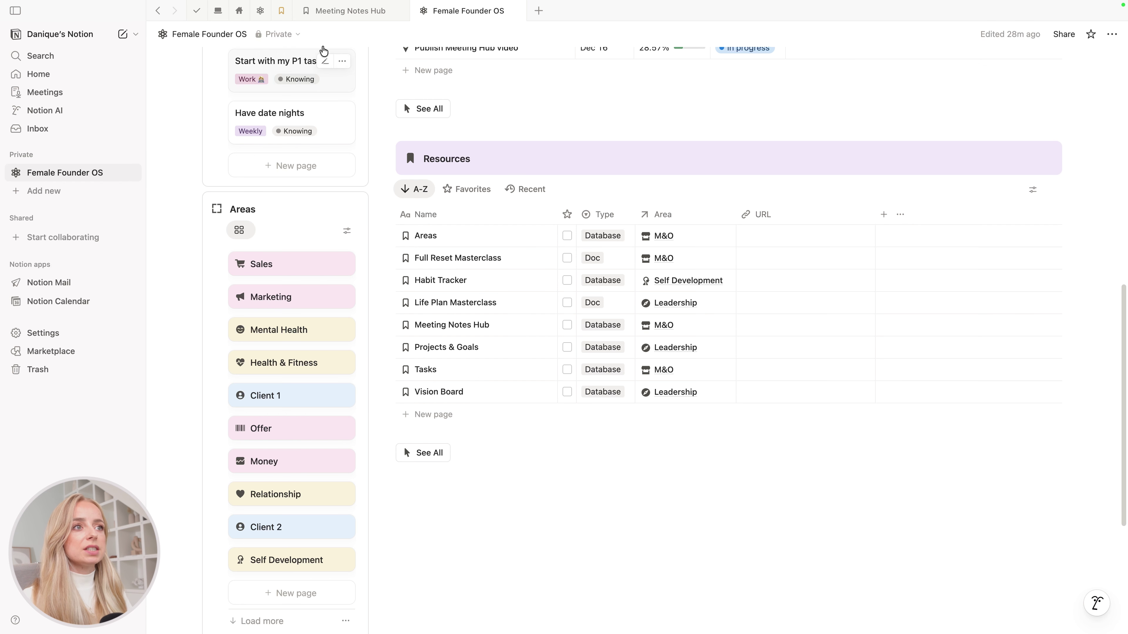
- Add the relation to Areas named "Area", limited to 1 page, as a two-way relation with the related property "Meetings"
{"action": "left_click", "coordinate": [340, 13]}
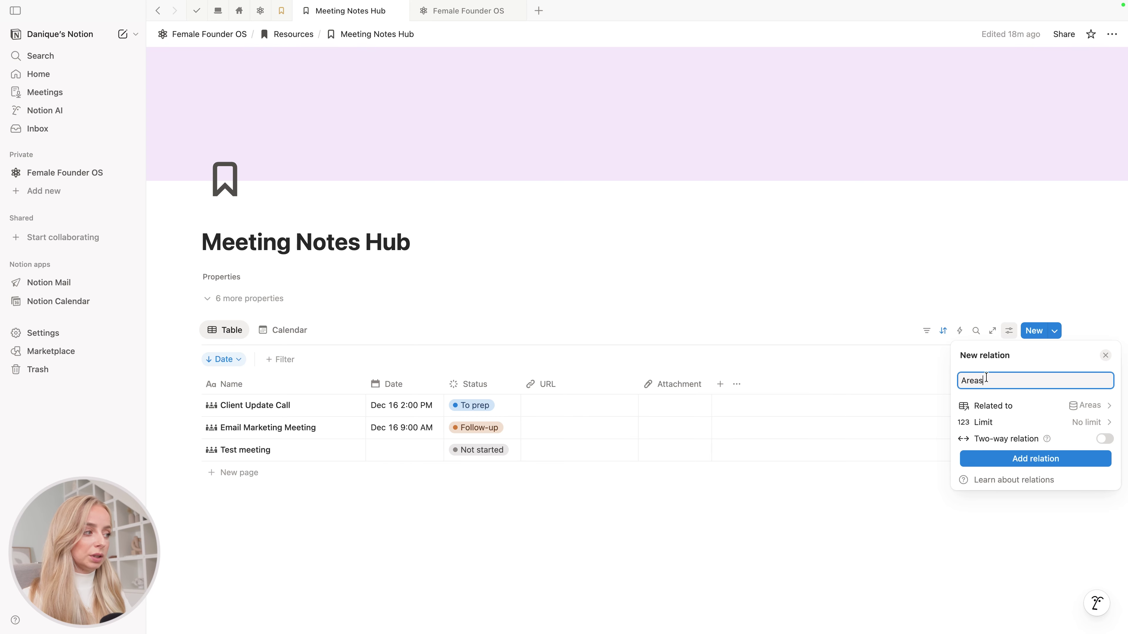
{"action": "key", "text": "BackSpace"}
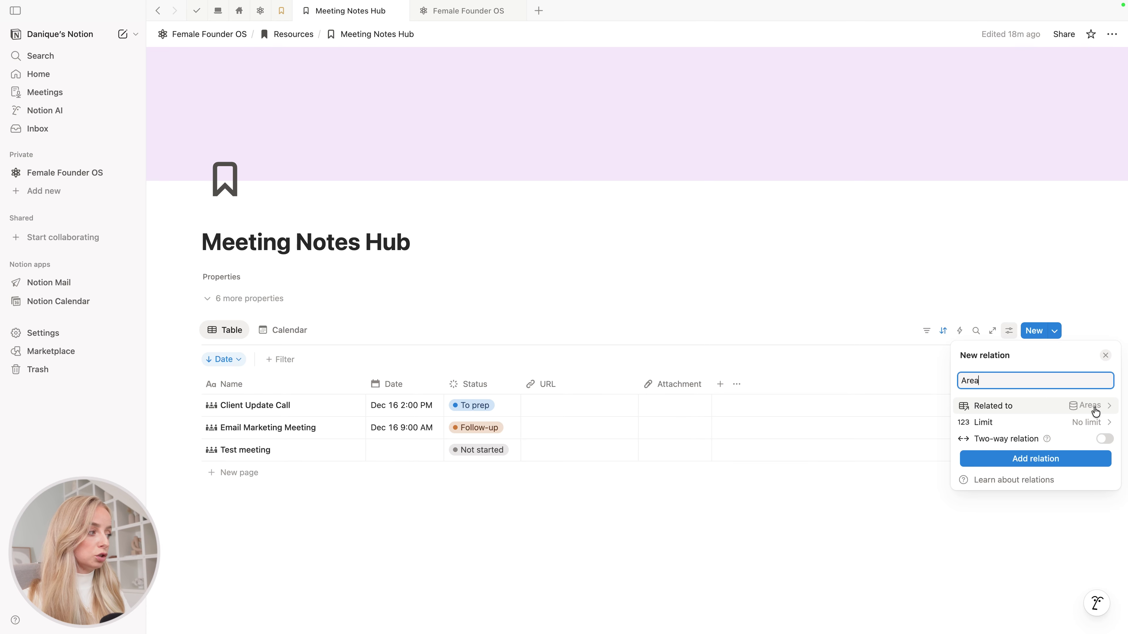
{"action": "left_click", "coordinate": [1095, 423]}
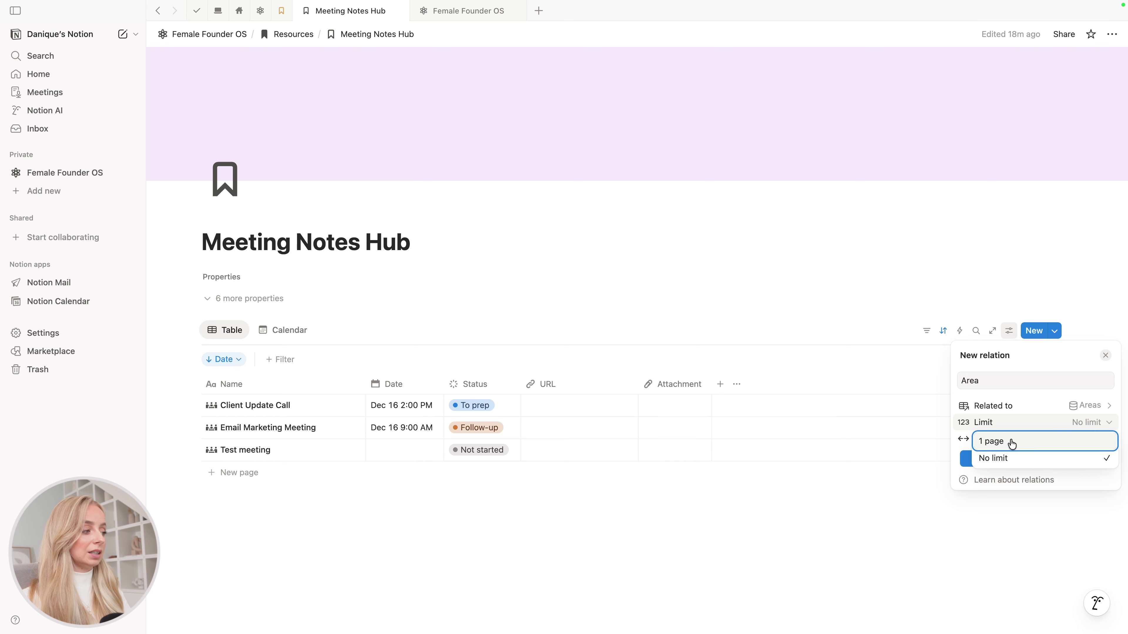
{"action": "left_click", "coordinate": [1035, 442]}
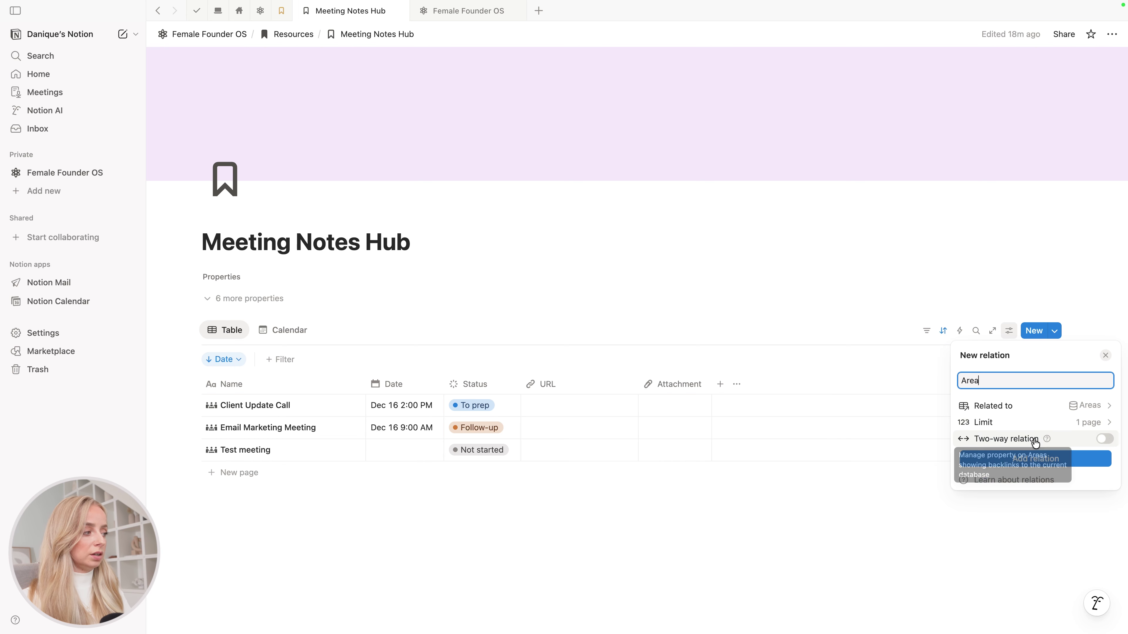
{"action": "left_click", "coordinate": [1103, 442]}
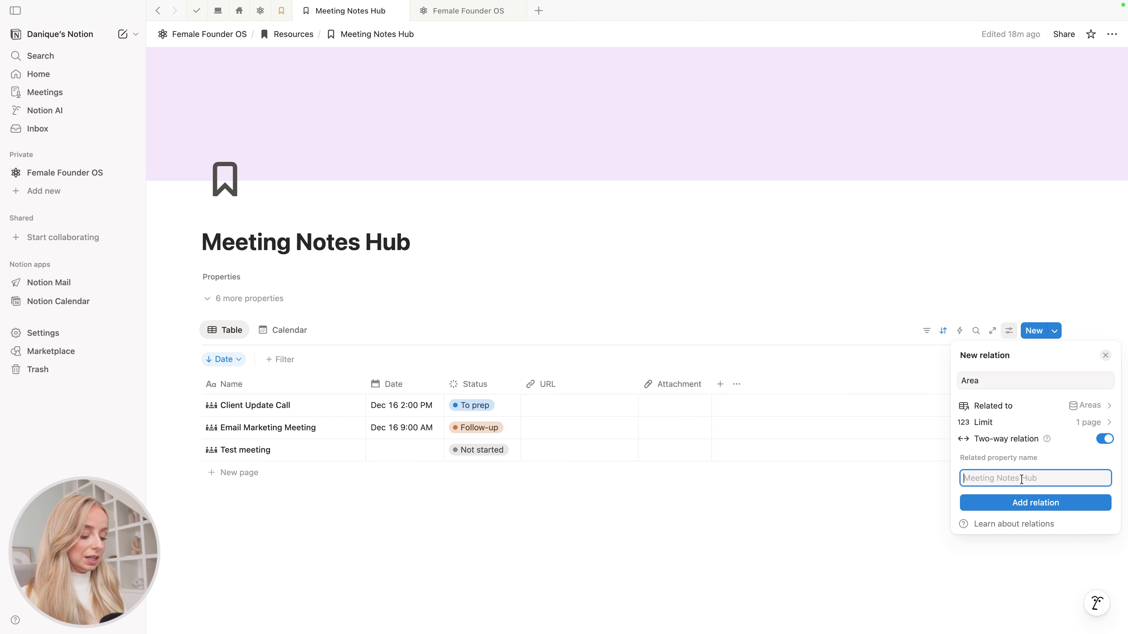
{"action": "type", "text": "Meetings"}
{"action": "left_click", "coordinate": [1055, 505]}
{"action": "left_click", "coordinate": [695, 552]}
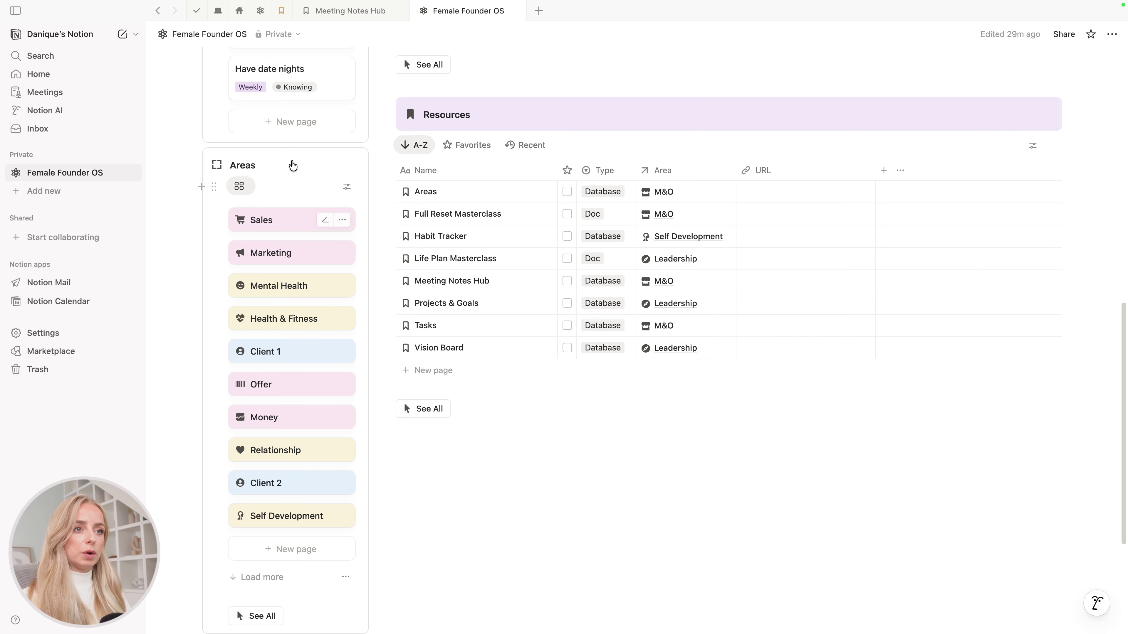
- Open the full Areas page from the Female Founder OS dashboard and look over all its area cards
{"action": "scroll", "coordinate": [279, 304], "scroll_direction": "down", "scroll_amount": 1}
{"action": "left_click", "coordinate": [256, 600]}
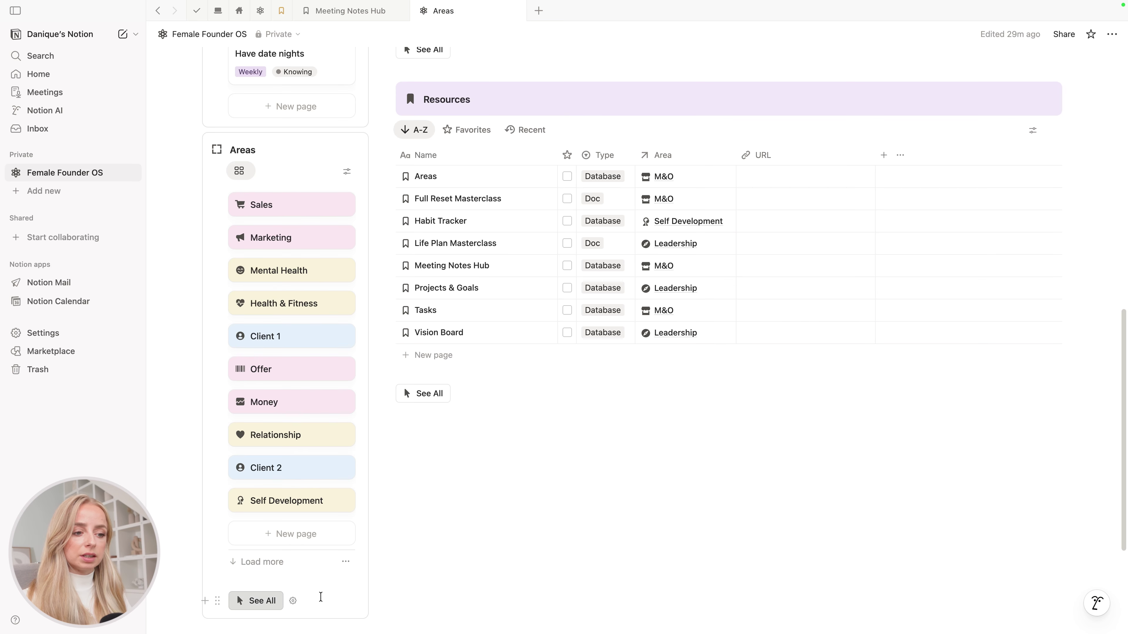
{"action": "scroll", "coordinate": [634, 311], "scroll_direction": "down", "scroll_amount": 1}
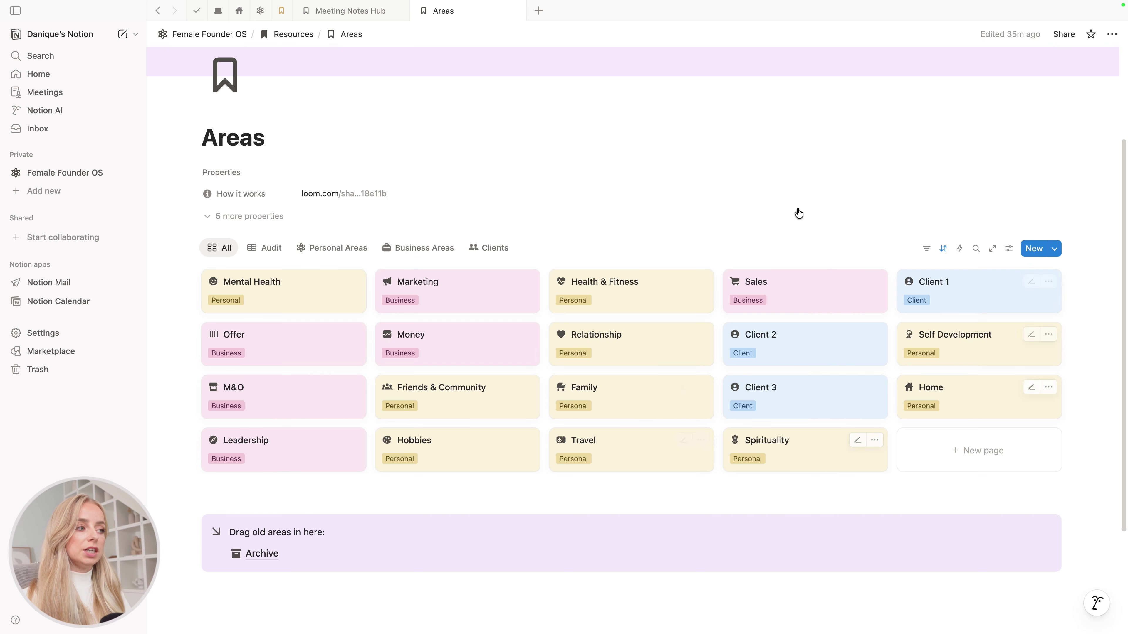
- Set the Area of the Client Update Call to Client 1 in the Meeting Notes Hub table
{"action": "left_click", "coordinate": [351, 11]}
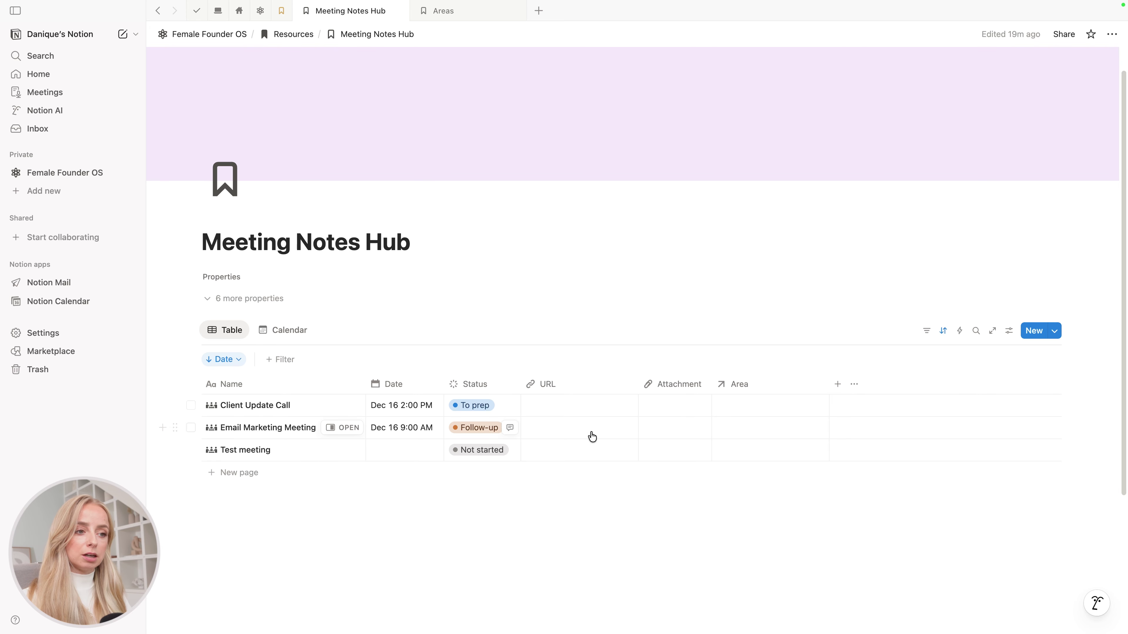
{"action": "left_click", "coordinate": [726, 407]}
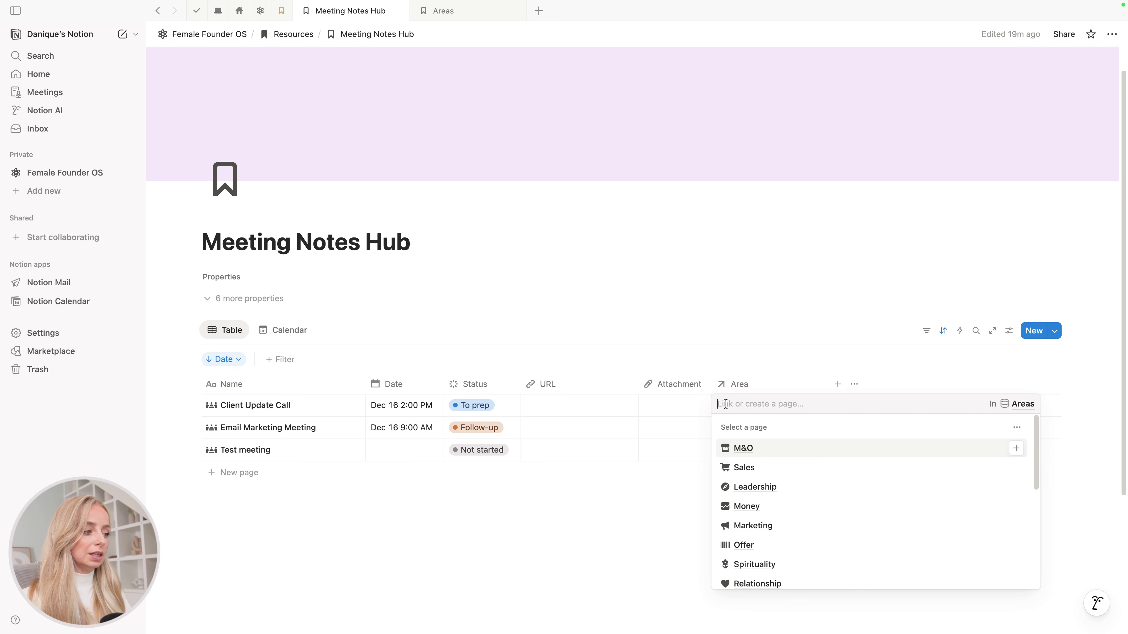
{"action": "scroll", "coordinate": [797, 474], "scroll_direction": "down", "scroll_amount": 5}
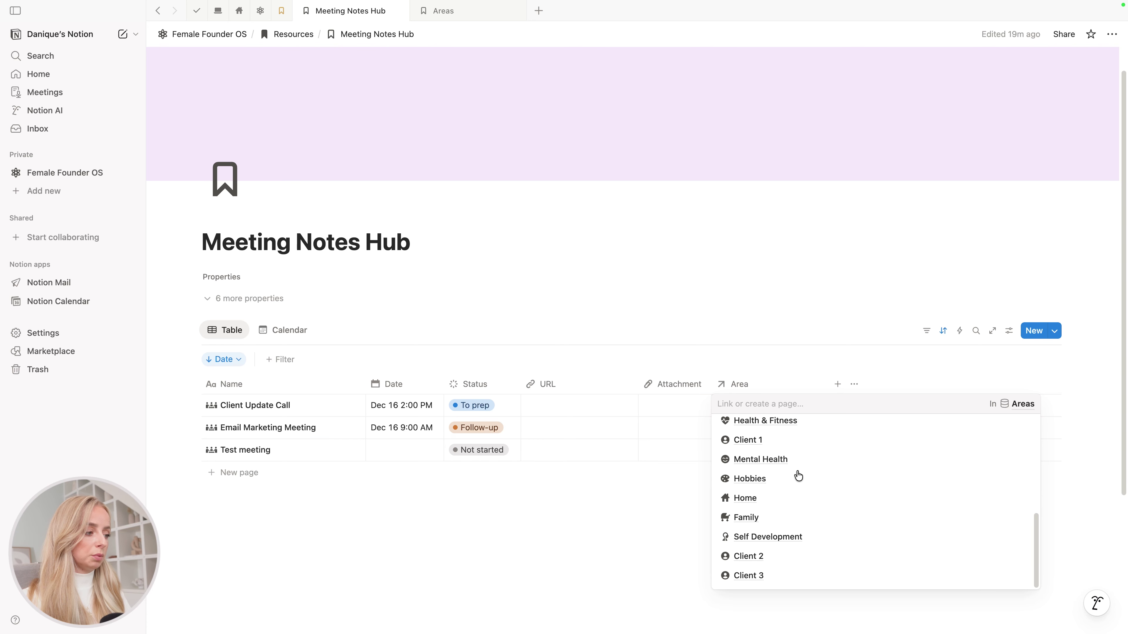
{"action": "left_click", "coordinate": [782, 445]}
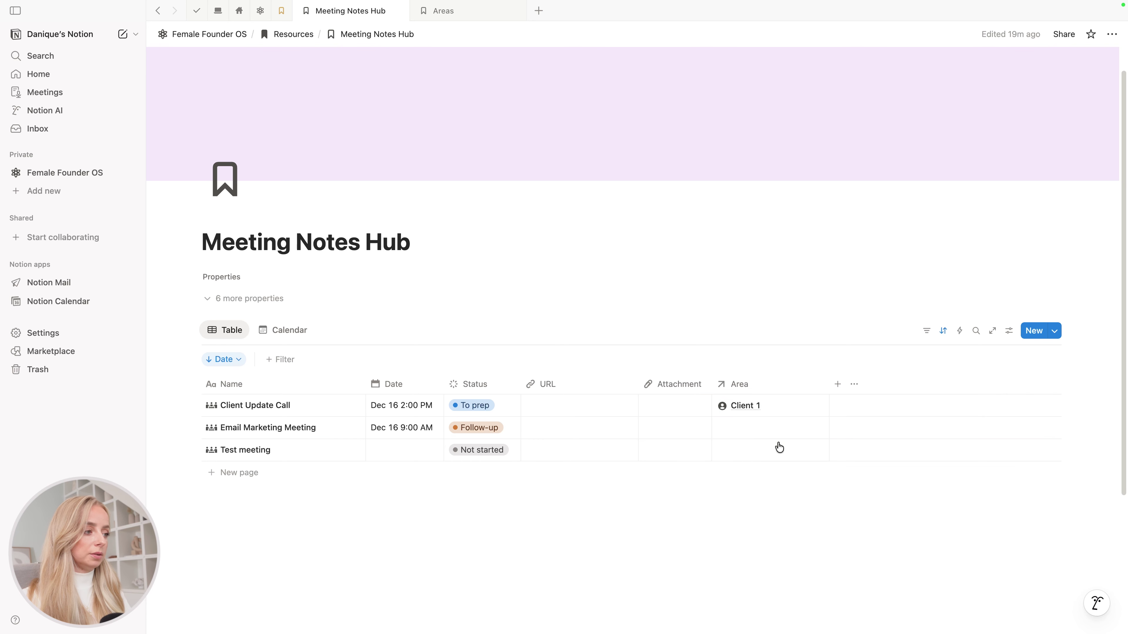
- Show the Type property beside each page in the Area relation's page picker
{"action": "left_click", "coordinate": [760, 434]}
{"action": "scroll", "coordinate": [758, 565], "scroll_direction": "down", "scroll_amount": 1}
{"action": "scroll", "coordinate": [758, 565], "scroll_direction": "down", "scroll_amount": 3}
{"action": "scroll", "coordinate": [757, 565], "scroll_direction": "up", "scroll_amount": 5}
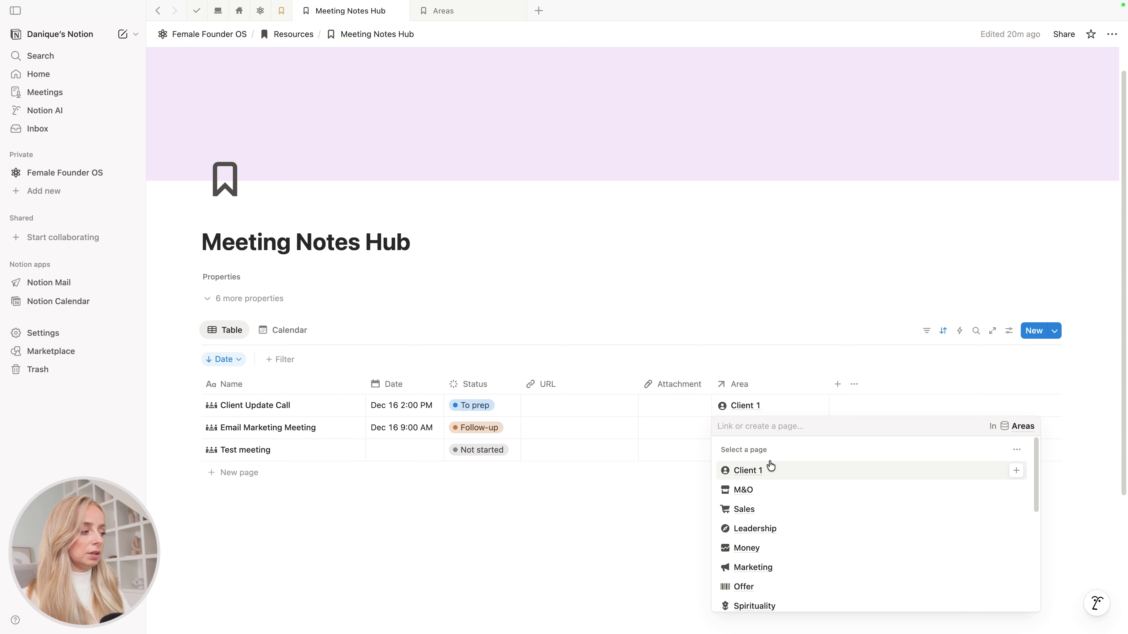
{"action": "left_click", "coordinate": [1018, 451]}
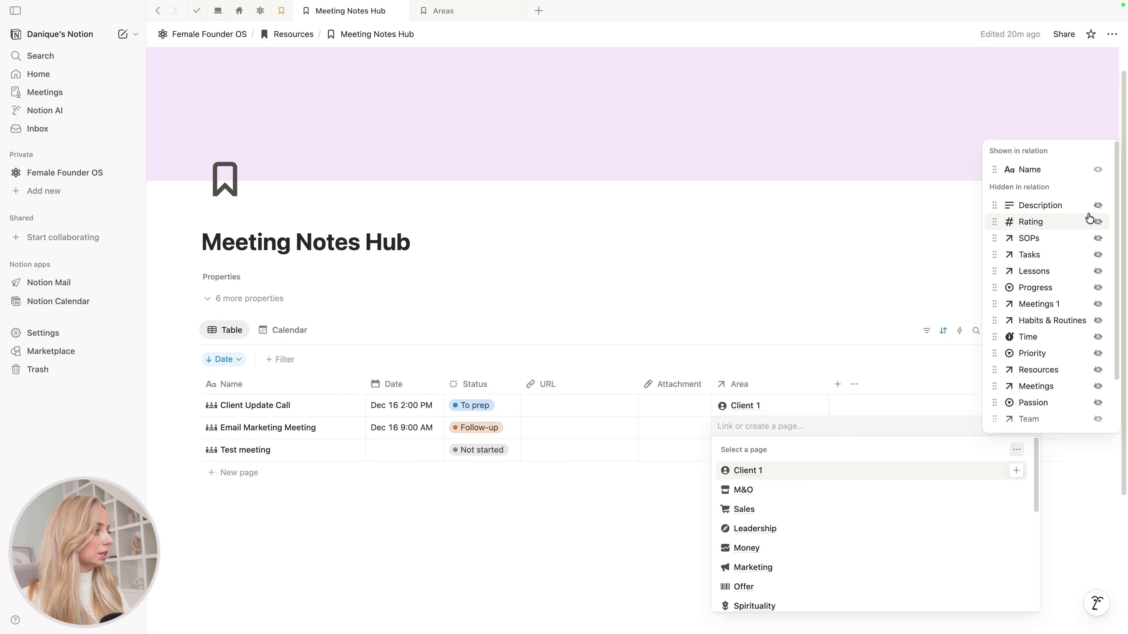
{"action": "scroll", "coordinate": [1097, 417], "scroll_direction": "down", "scroll_amount": 2}
{"action": "left_click", "coordinate": [1098, 424]}
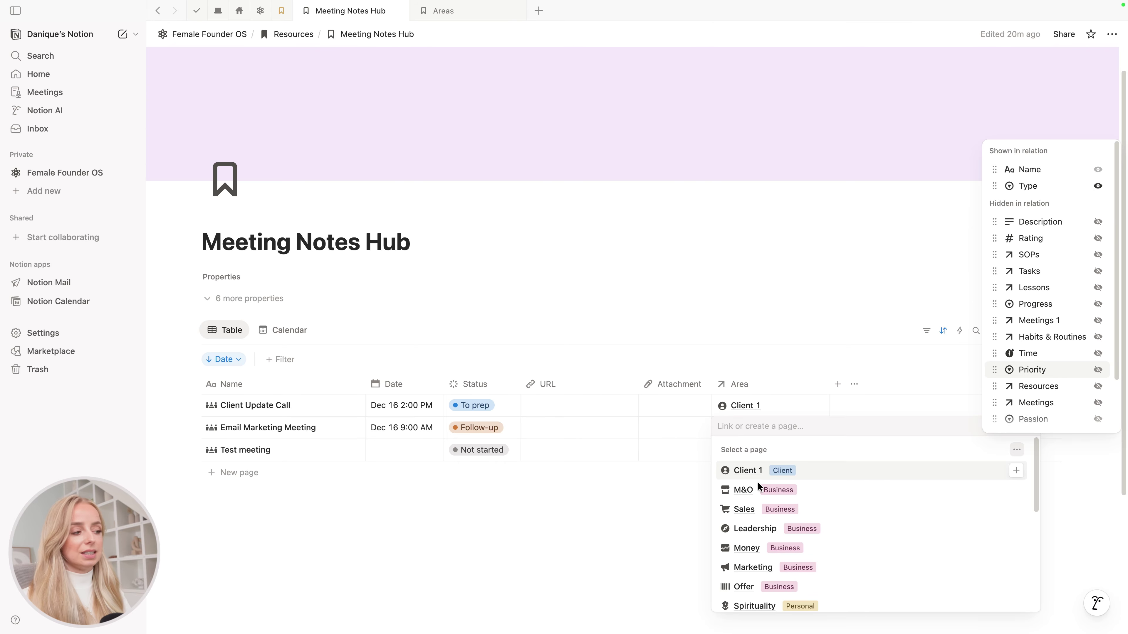
{"action": "key", "text": "Escape"}
{"action": "key", "text": "Escape"}
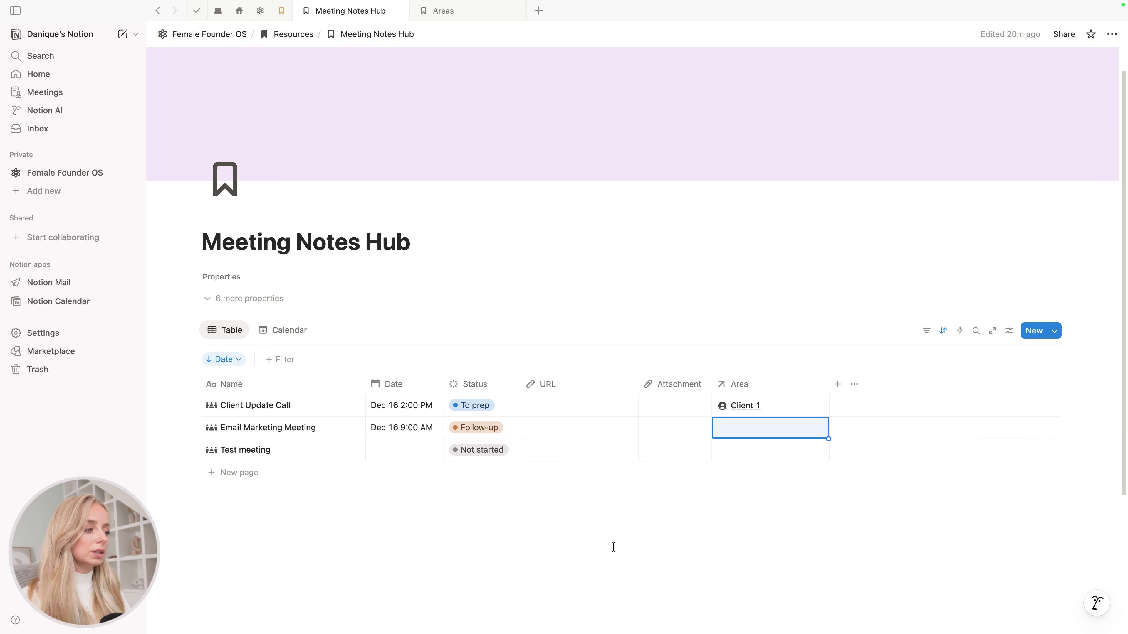
- Set the Area of the Email Marketing Meeting to Marketing and that of the Test meeting to Sales
{"action": "left_click", "coordinate": [756, 430]}
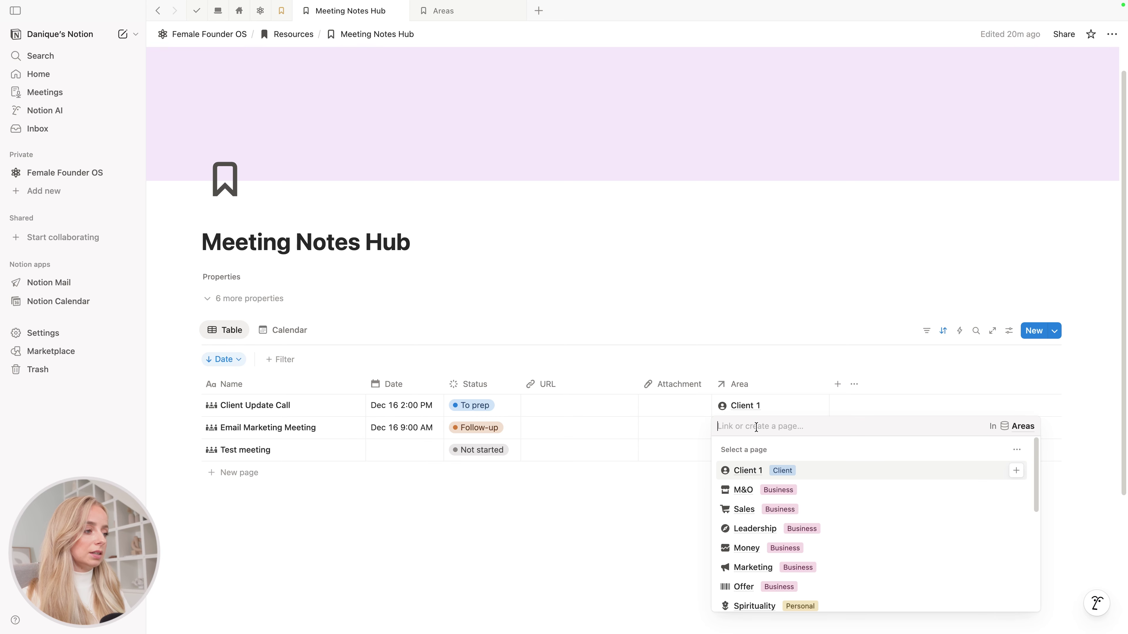
{"action": "scroll", "coordinate": [763, 511], "scroll_direction": "down", "scroll_amount": 1}
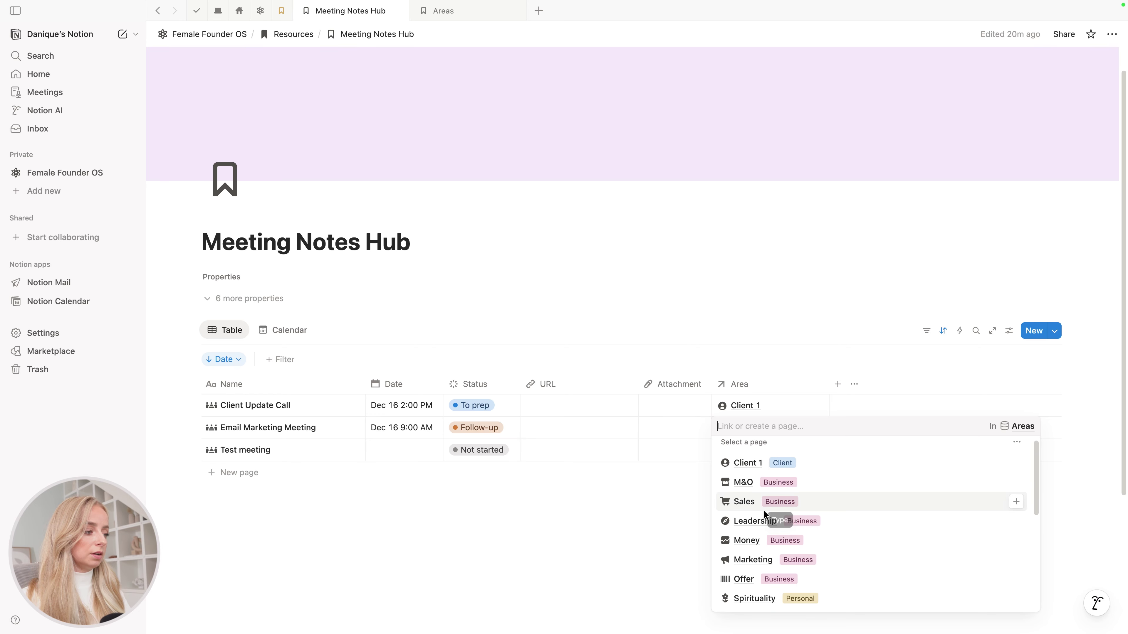
{"action": "left_click", "coordinate": [755, 560]}
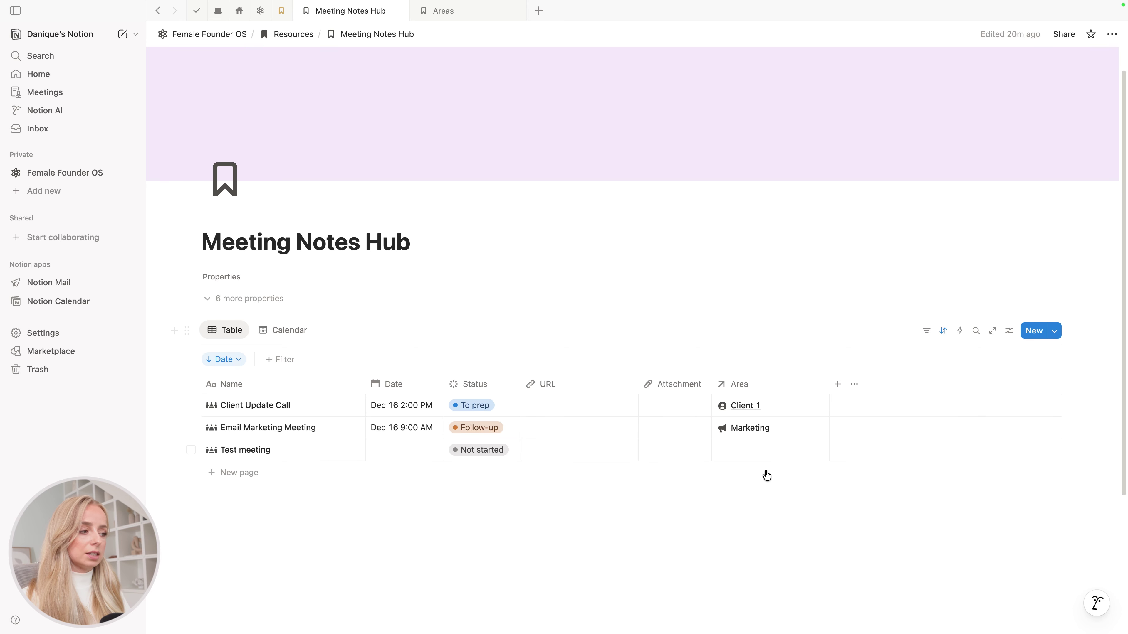
{"action": "left_click", "coordinate": [773, 450]}
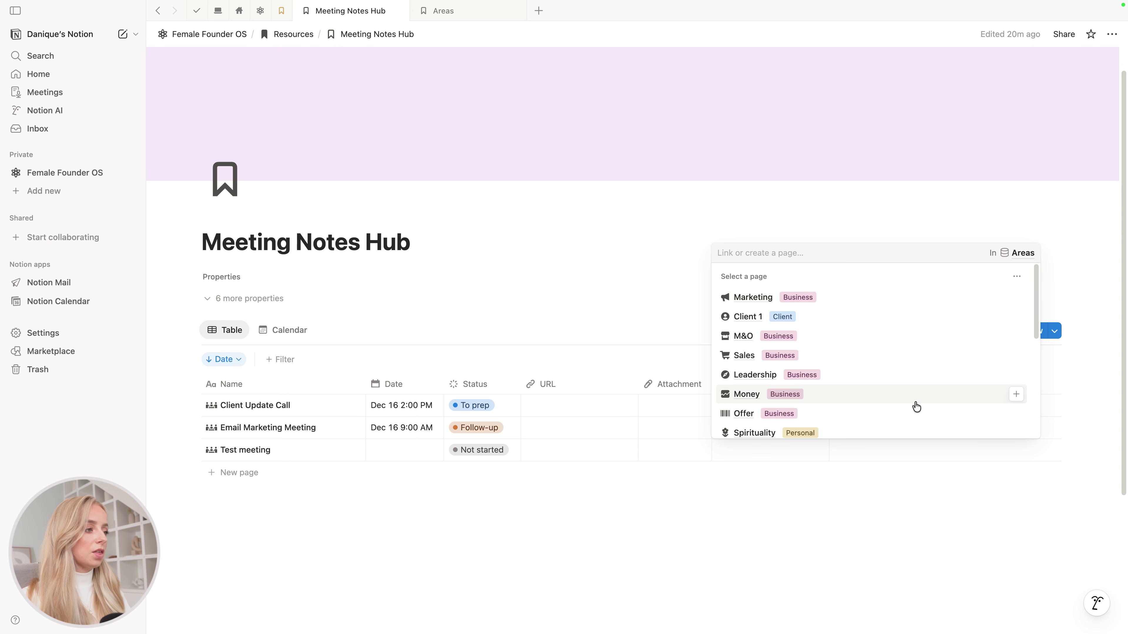
{"action": "left_click", "coordinate": [903, 361]}
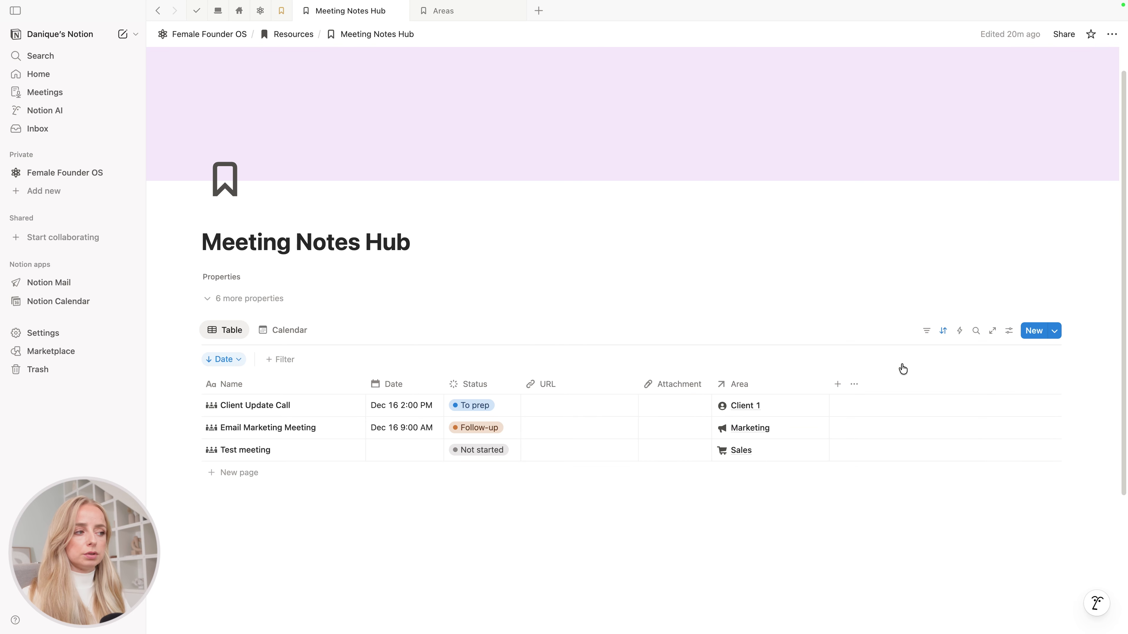
- Rename the "Test meeting" page as "Sales call"
{"action": "left_click", "coordinate": [239, 450]}
{"action": "type", "text": "Sales "}
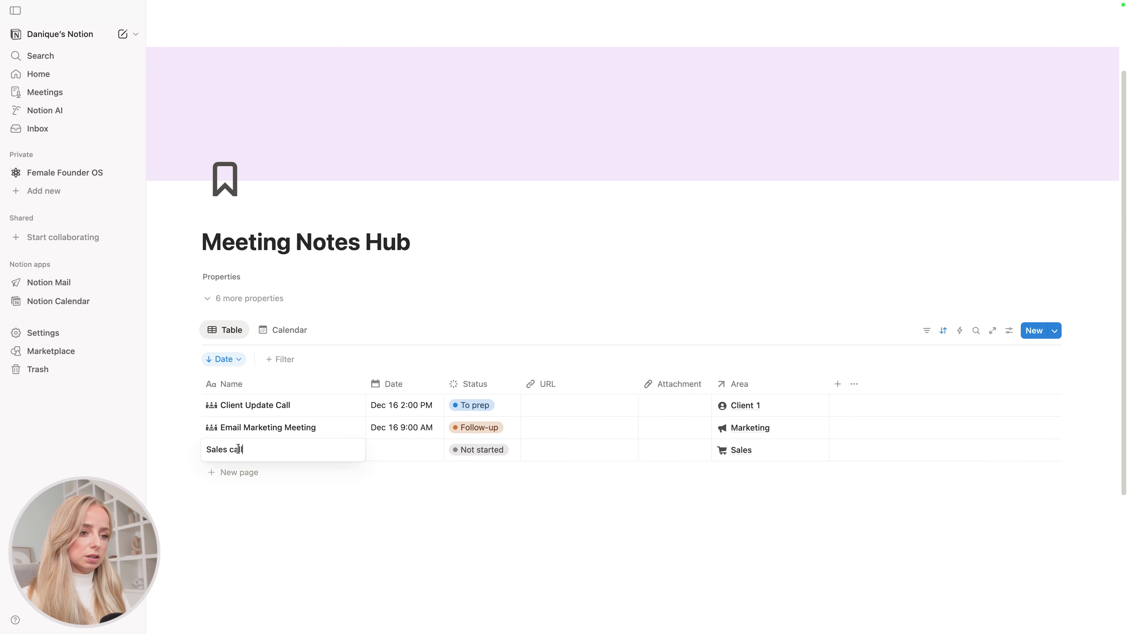
{"action": "type", "text": "call"}
{"action": "key", "text": "Return"}
{"action": "key", "text": "Escape"}
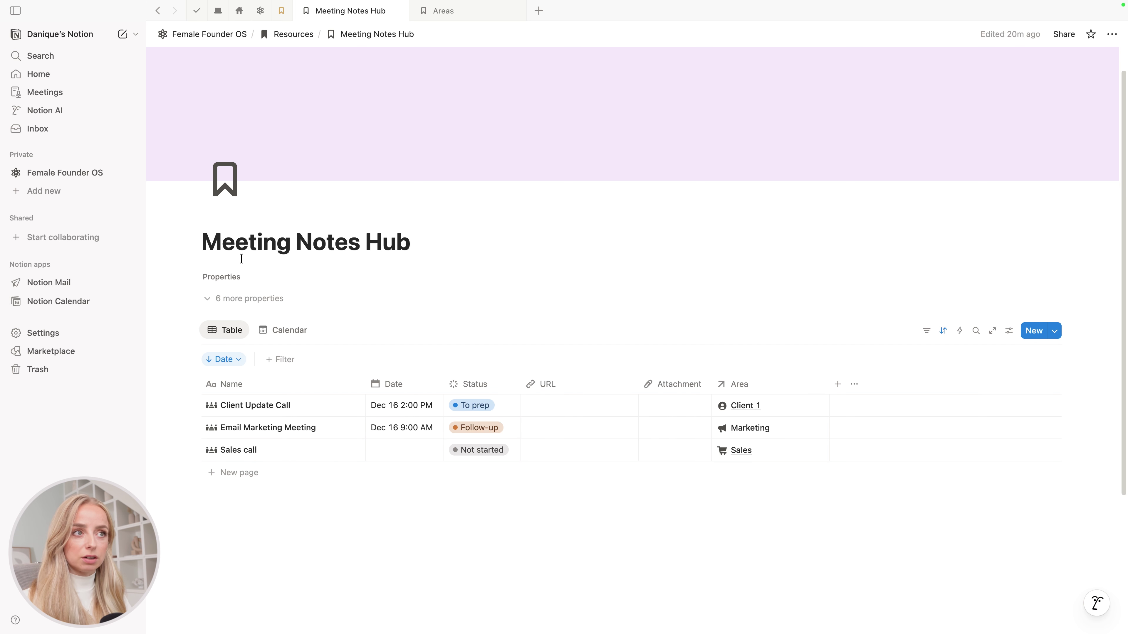
- Open the Client 1 page in Areas and check its related meetings in the details and the Meetings view
{"action": "left_click", "coordinate": [458, 13]}
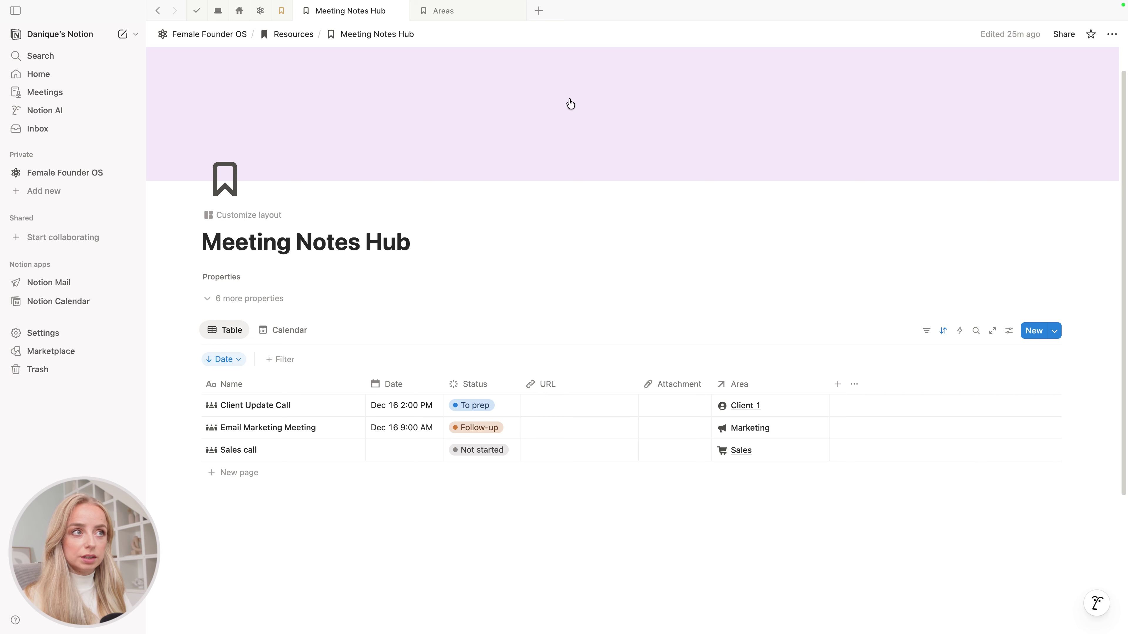
{"action": "left_click", "coordinate": [448, 13]}
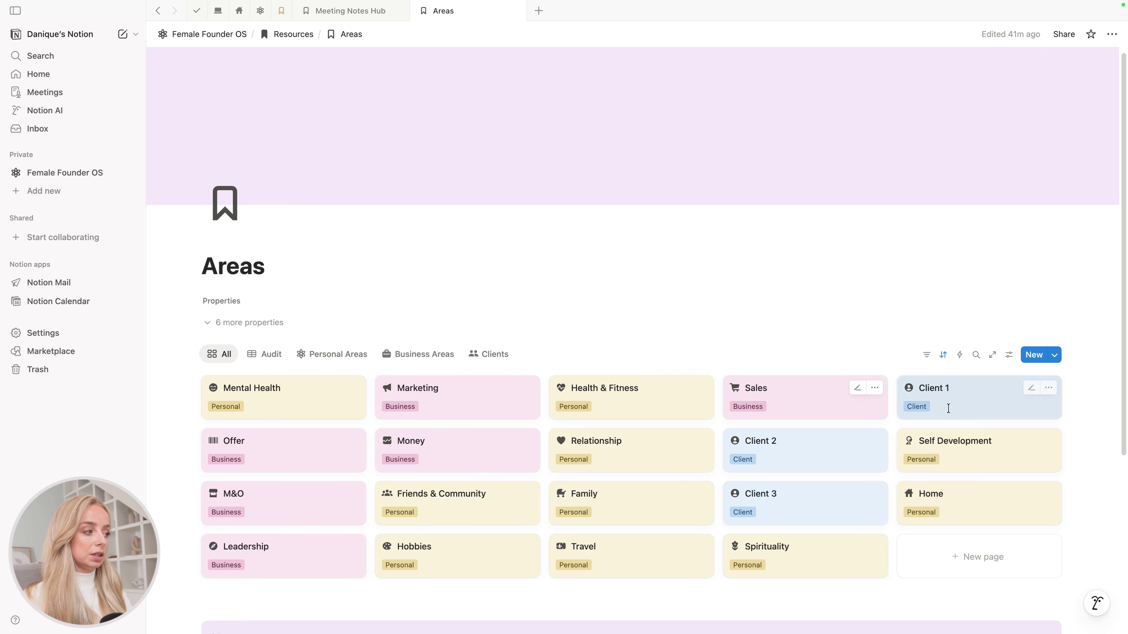
{"action": "left_click", "coordinate": [958, 405]}
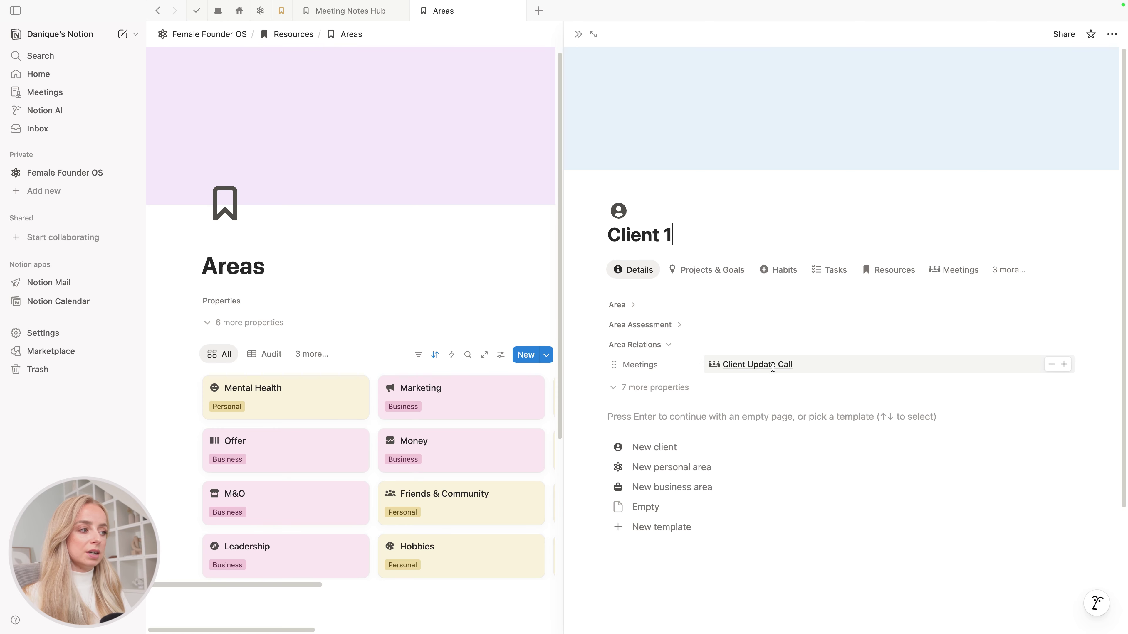
{"action": "left_click", "coordinate": [946, 271]}
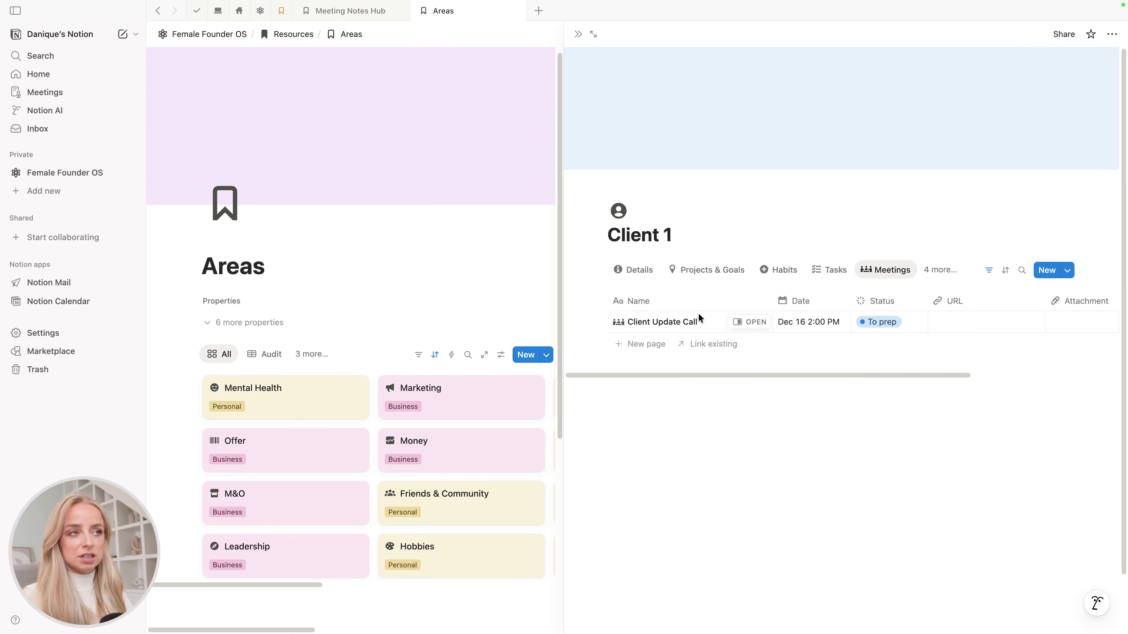
- Narrow the Area column in the Meeting Notes Hub table and move it between Status and URL
{"action": "left_click", "coordinate": [357, 11]}
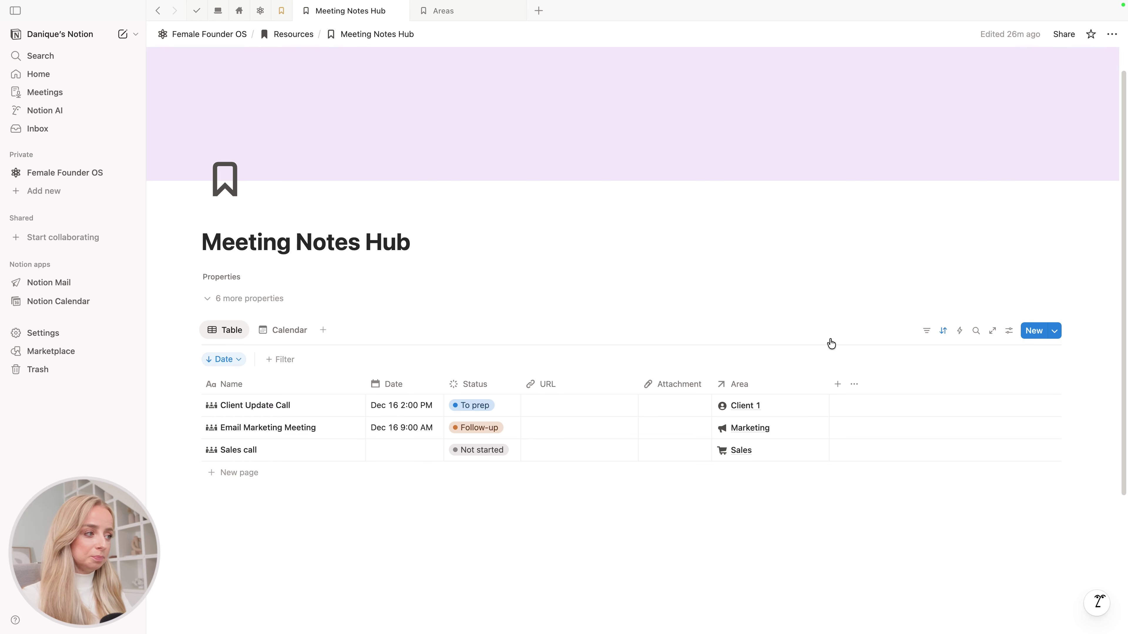
{"action": "left_click_drag", "start_coordinate": [828, 384], "coordinate": [553, 391]}
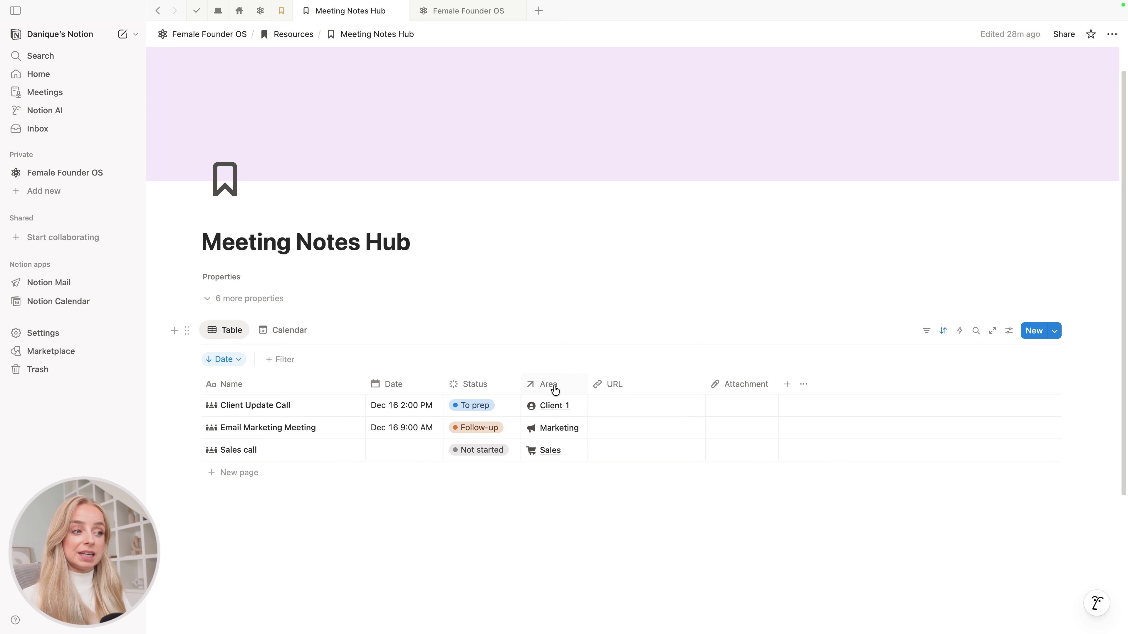
- Add a Select property named "Area 2" to the meeting table and bring up its option settings
{"action": "left_click", "coordinate": [787, 385]}
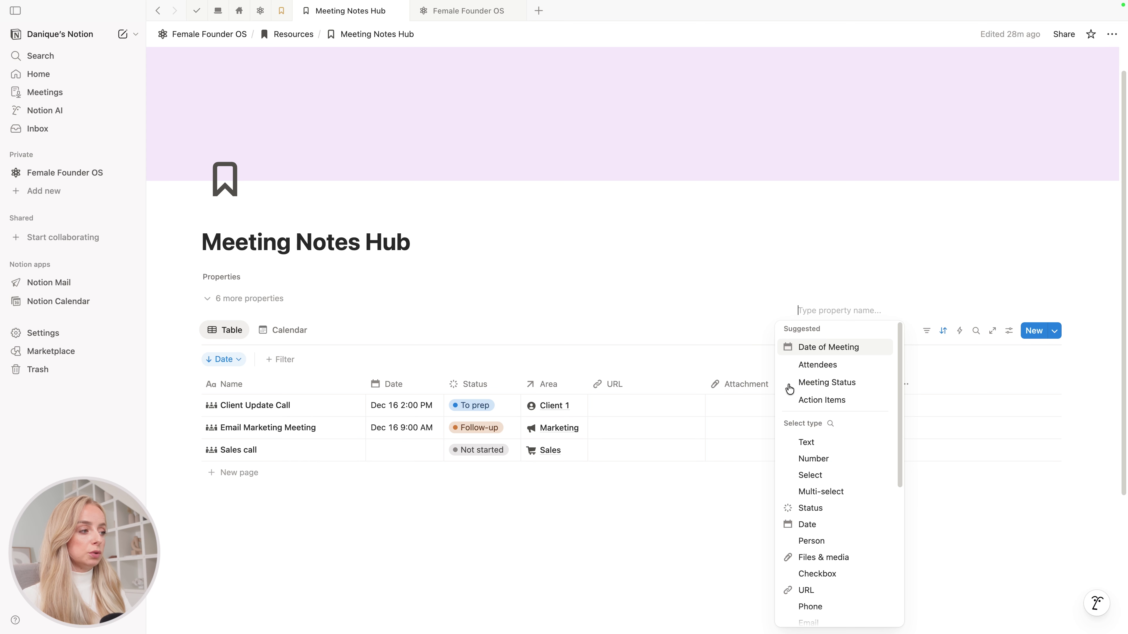
{"action": "left_click", "coordinate": [819, 477]}
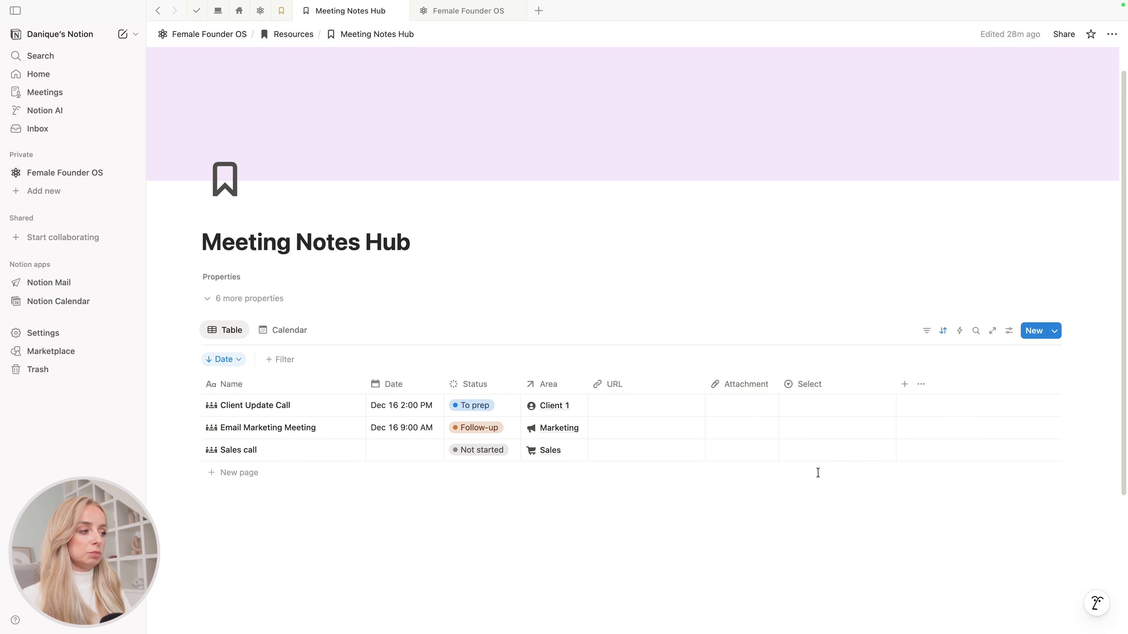
{"action": "left_click", "coordinate": [831, 385]}
{"action": "double_click", "coordinate": [820, 110]}
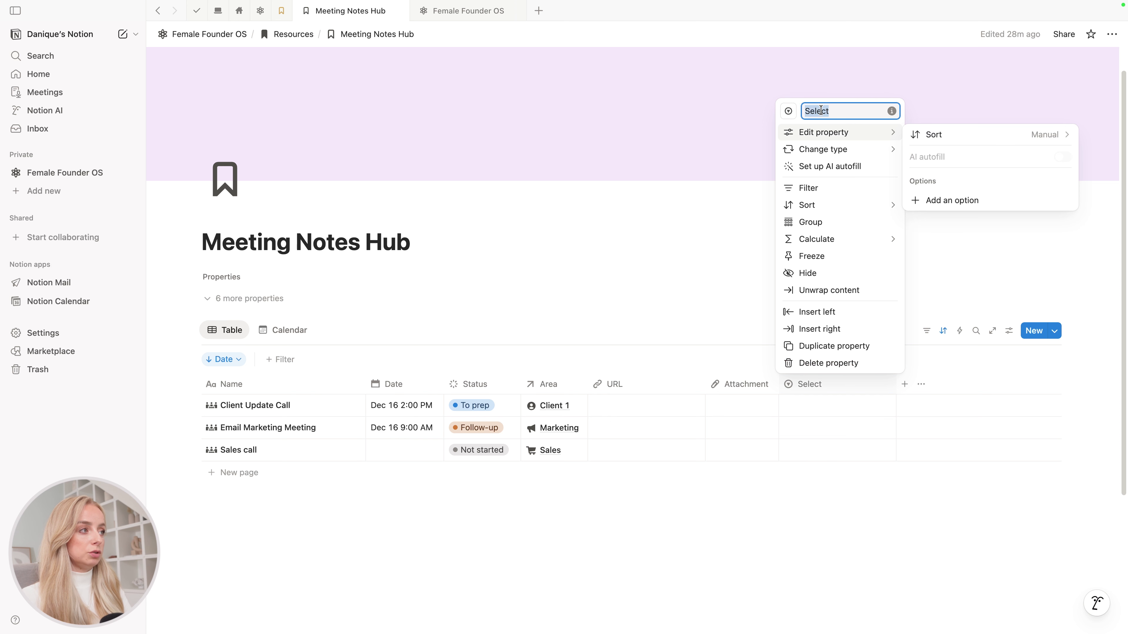
{"action": "type", "text": "Area 2"}
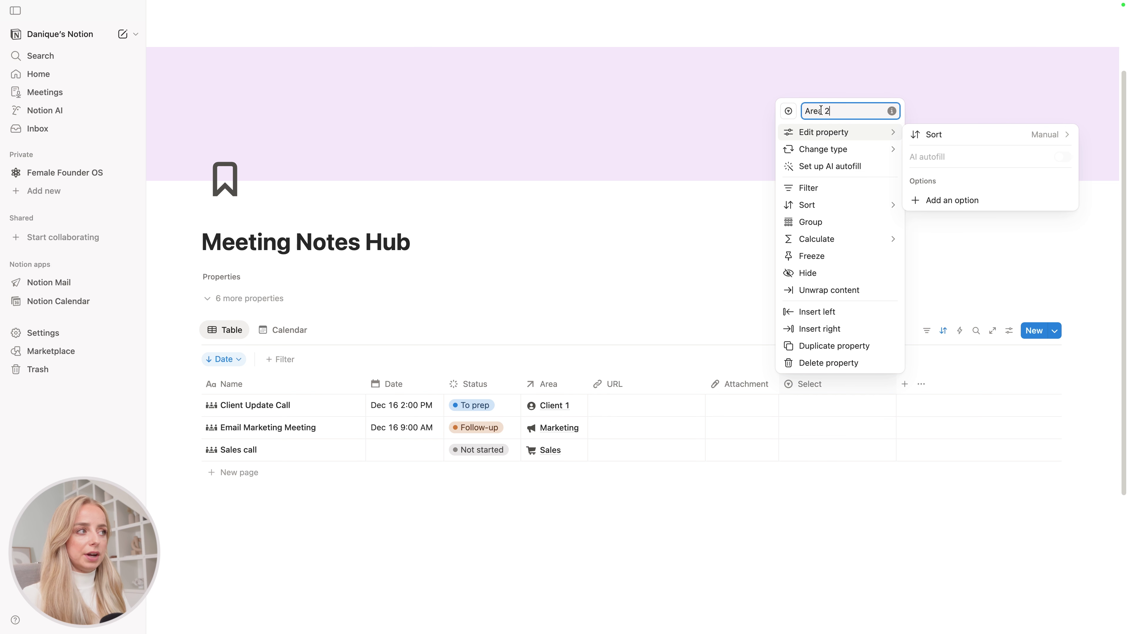
{"action": "key", "text": "BackSpace"}
{"action": "key", "text": "BackSpace"}
{"action": "type", "text": "2"}
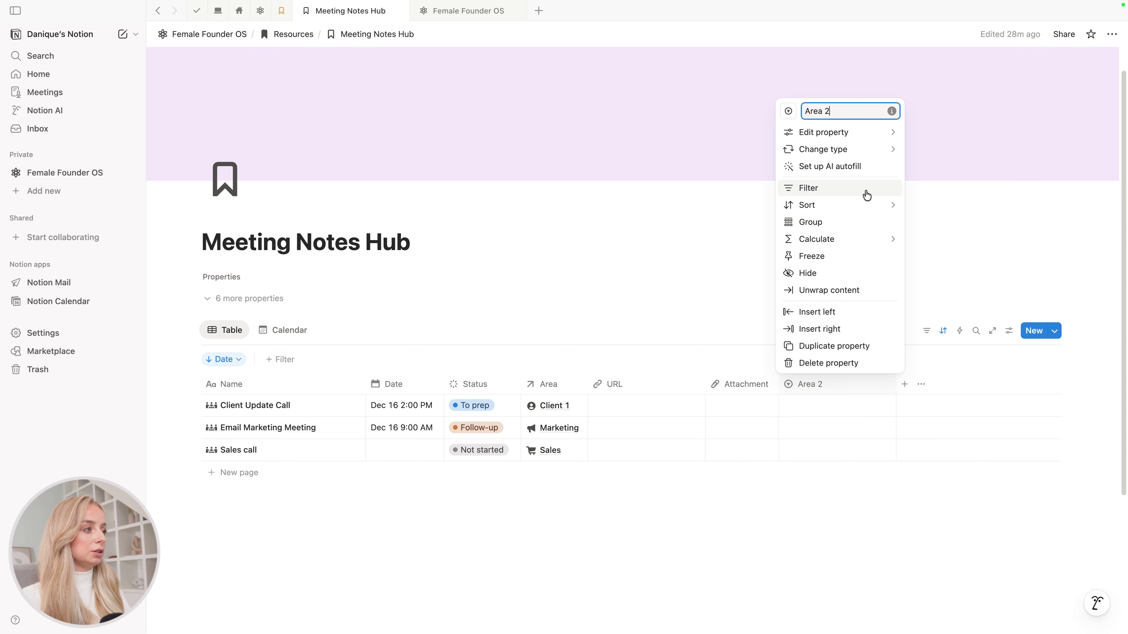
{"action": "mouse_move", "coordinate": [888, 136]}
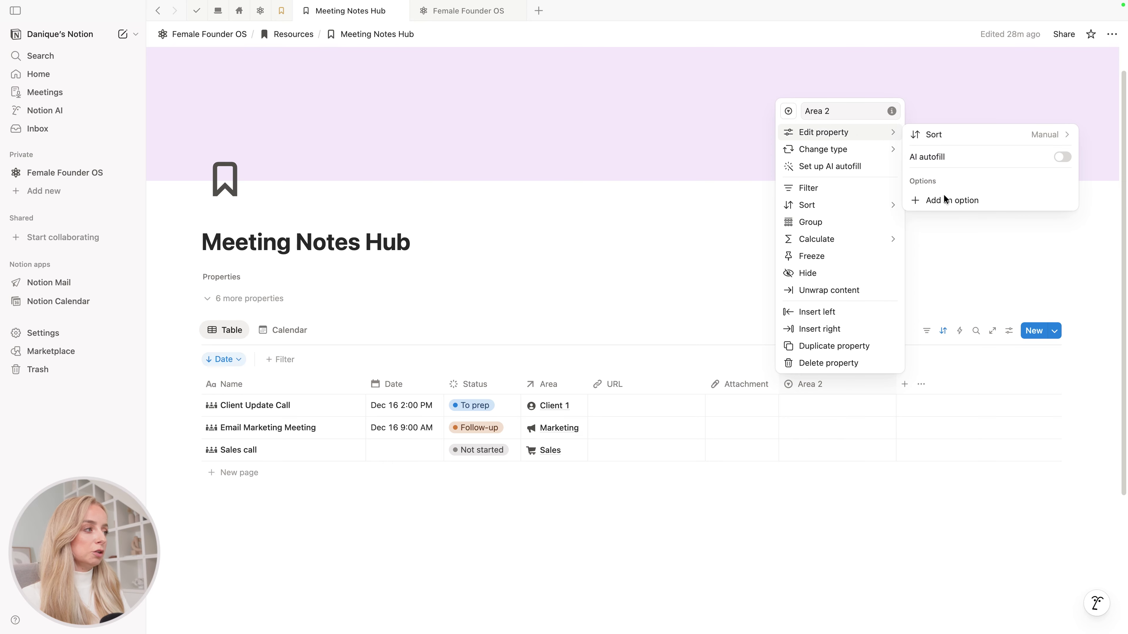
- Add the options Client 1, Marketing and Sales to the Area 2 select property
{"action": "left_click", "coordinate": [959, 200]}
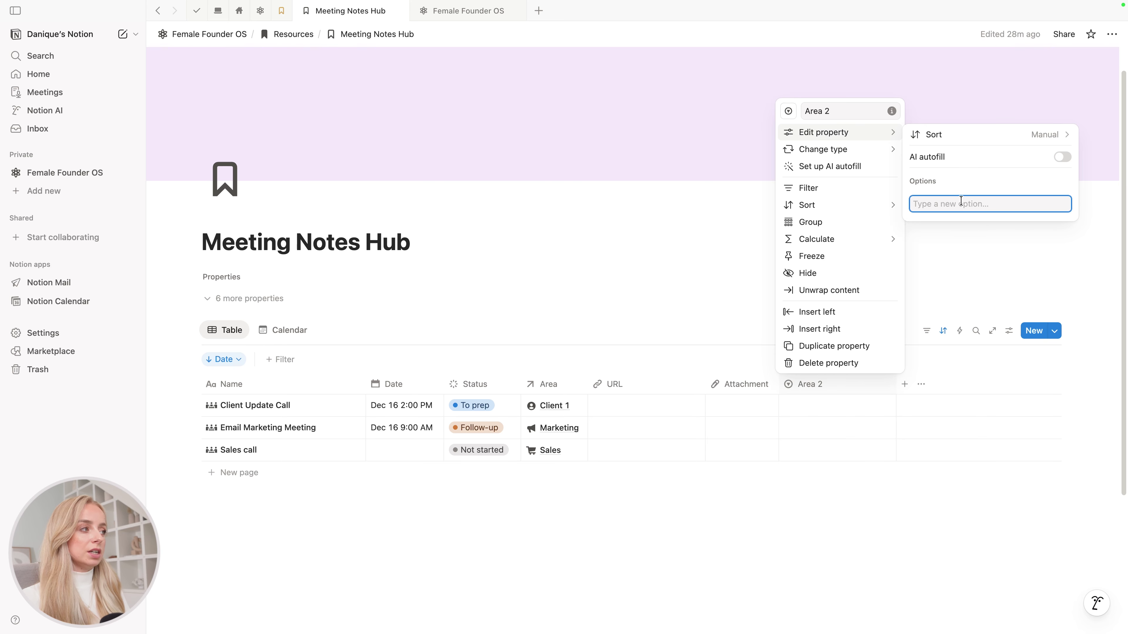
{"action": "type", "text": "Client 1"}
{"action": "key", "text": "Return"}
{"action": "type", "text": "Marketing"}
{"action": "key", "text": "Return"}
{"action": "type", "text": "Sales"}
{"action": "key", "text": "Return"}
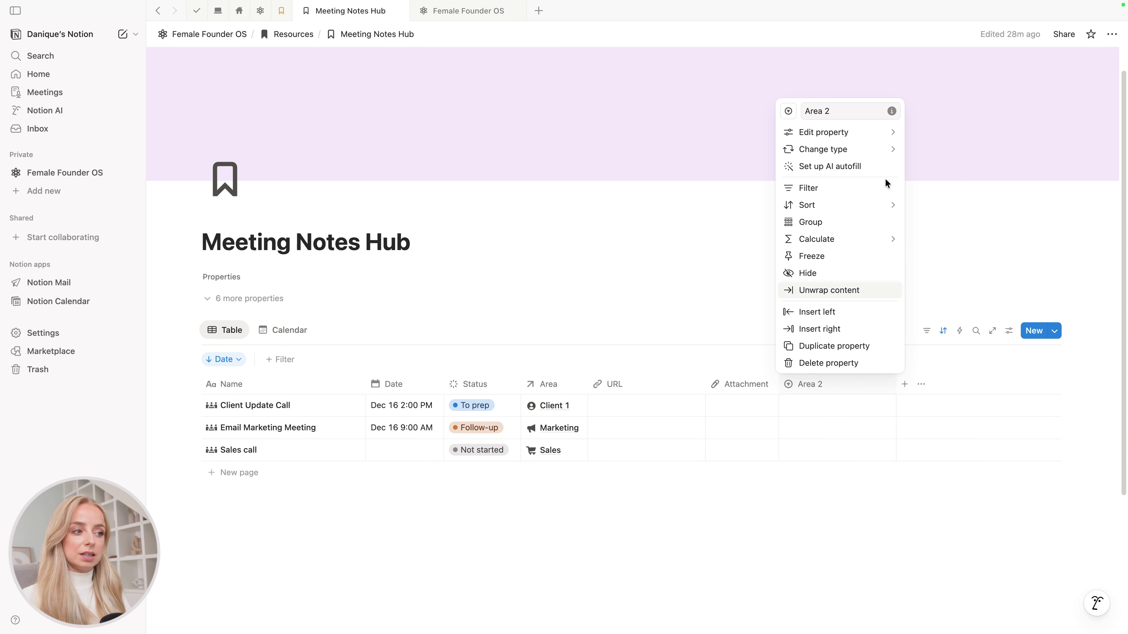
{"action": "left_click", "coordinate": [964, 226]}
- Move the Area 2 column beside Area and set it to Client 1, Marketing and Sales for the three meetings, matching their Area
{"action": "left_click_drag", "start_coordinate": [828, 391], "coordinate": [653, 398]}
{"action": "left_click", "coordinate": [617, 404]}
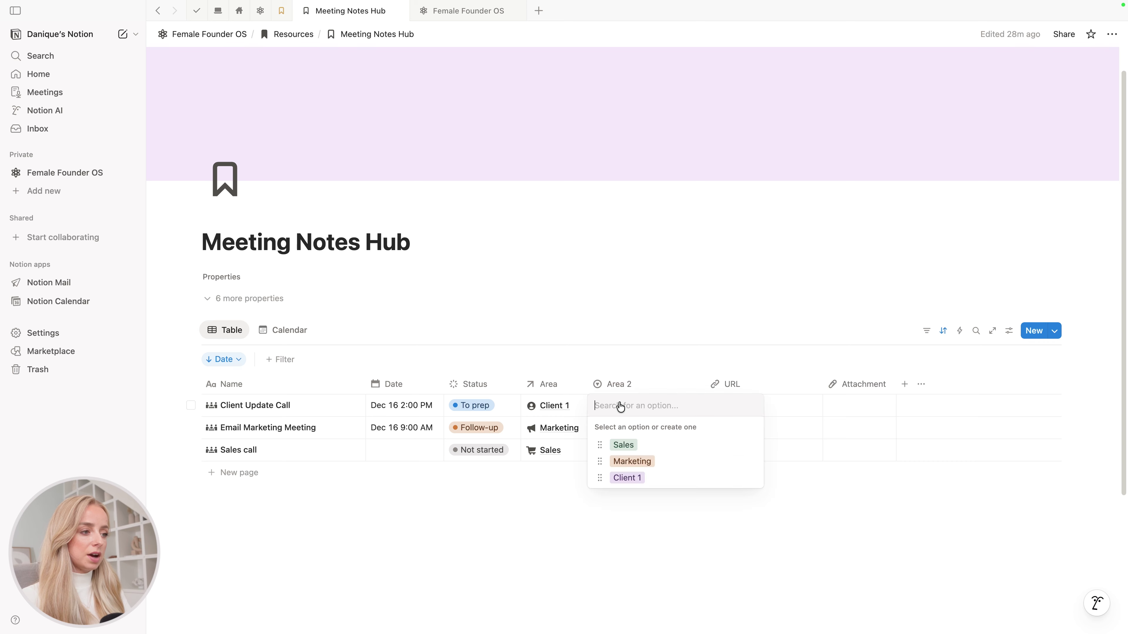
{"action": "left_click", "coordinate": [621, 478]}
{"action": "left_click", "coordinate": [624, 429]}
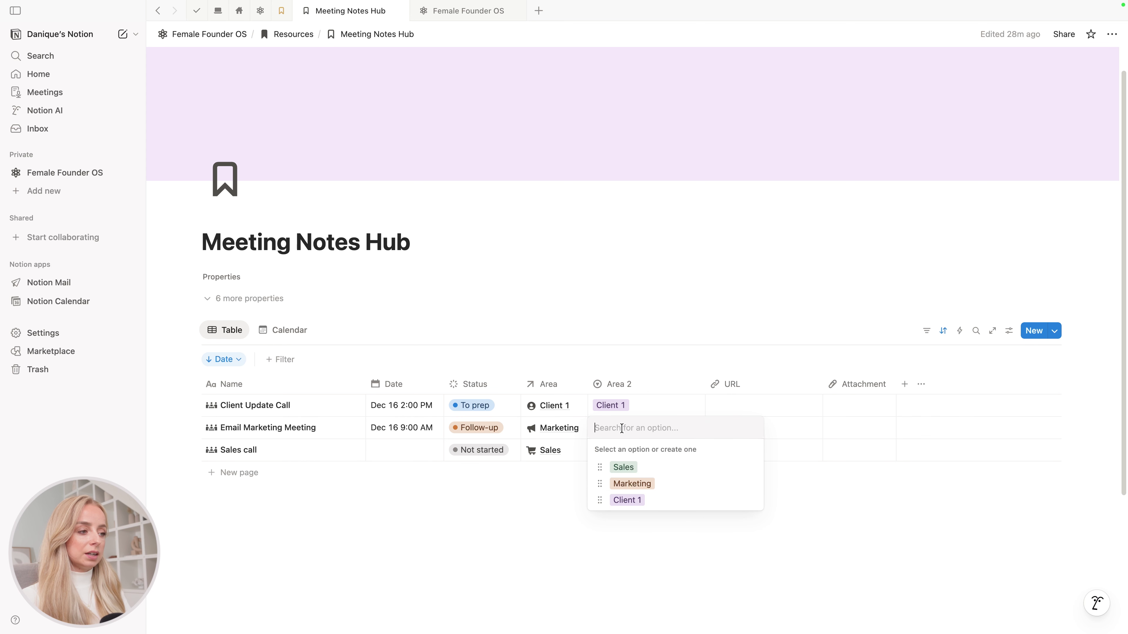
{"action": "left_click", "coordinate": [617, 484]}
{"action": "left_click", "coordinate": [609, 450]}
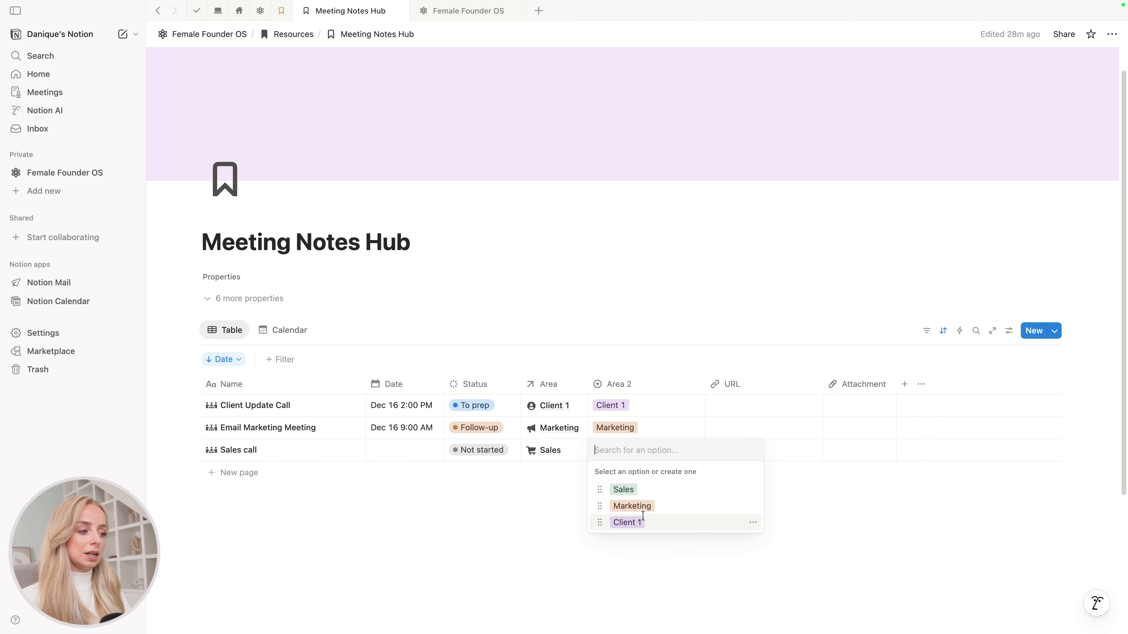
{"action": "left_click", "coordinate": [642, 490]}
- Narrow the Area 2 column in the meeting table
{"action": "left_click_drag", "start_coordinate": [704, 384], "coordinate": [652, 384]}
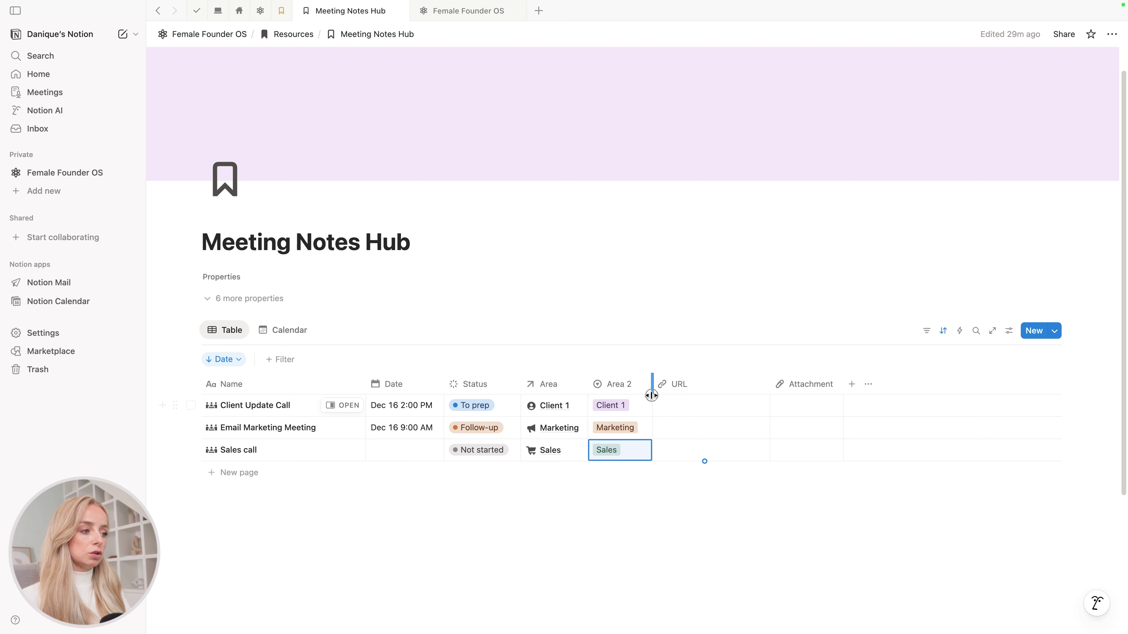
{"action": "left_click", "coordinate": [665, 536]}
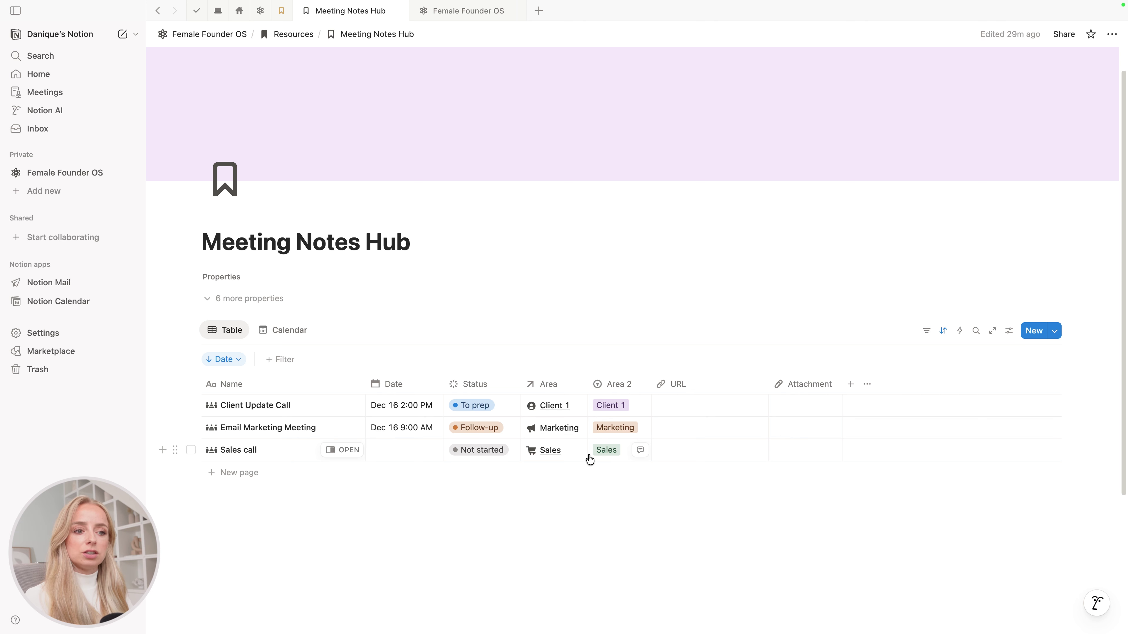
- Rename the Table view as "By Date" and give it the circled down-arrow icon
{"action": "left_click", "coordinate": [237, 333]}
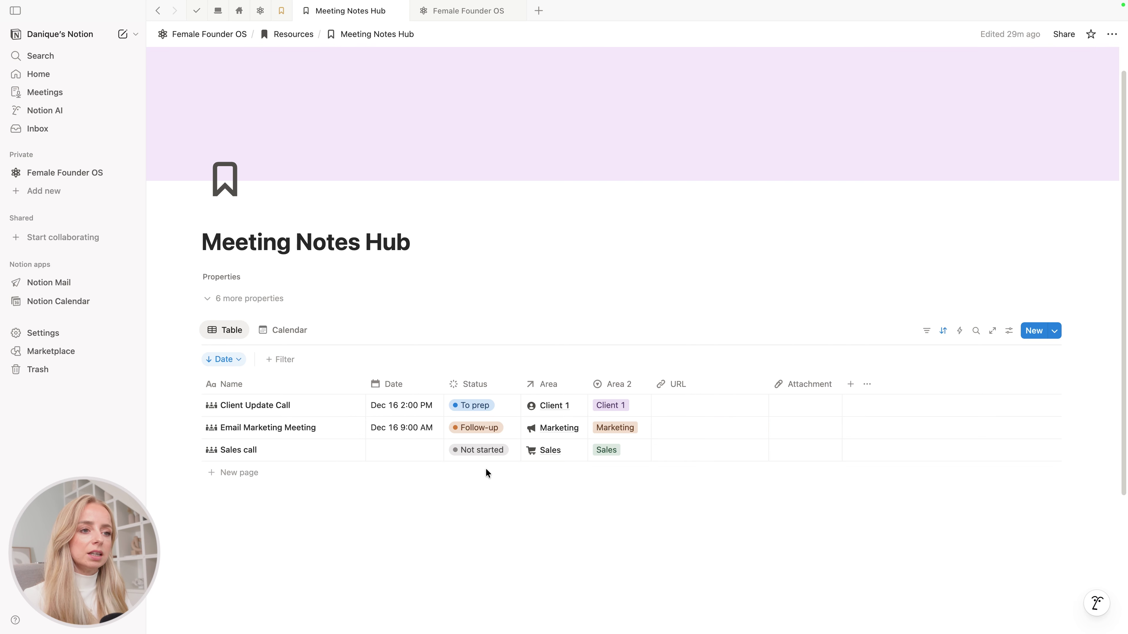
{"action": "left_click", "coordinate": [230, 331]}
{"action": "left_click", "coordinate": [231, 352]}
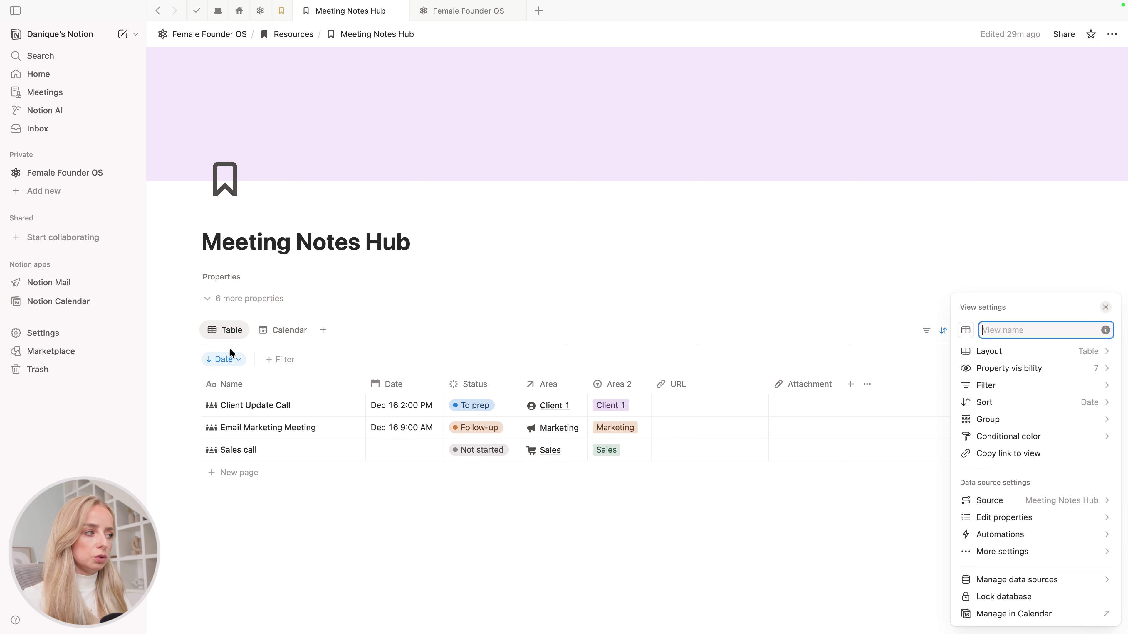
{"action": "type", "text": "By Date"}
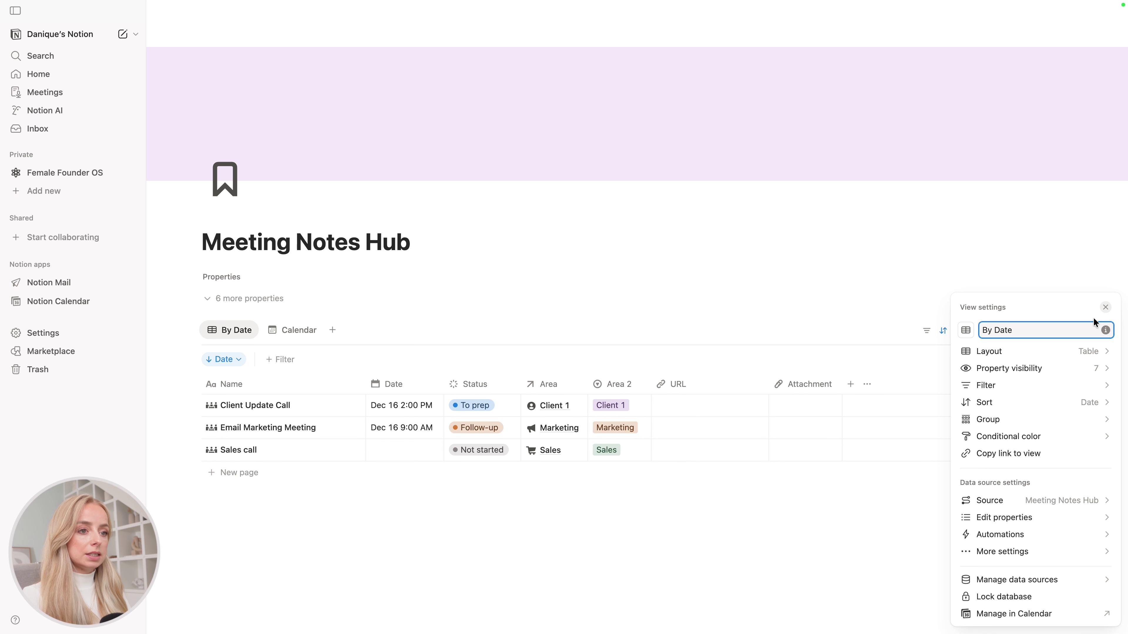
{"action": "left_click", "coordinate": [966, 330]}
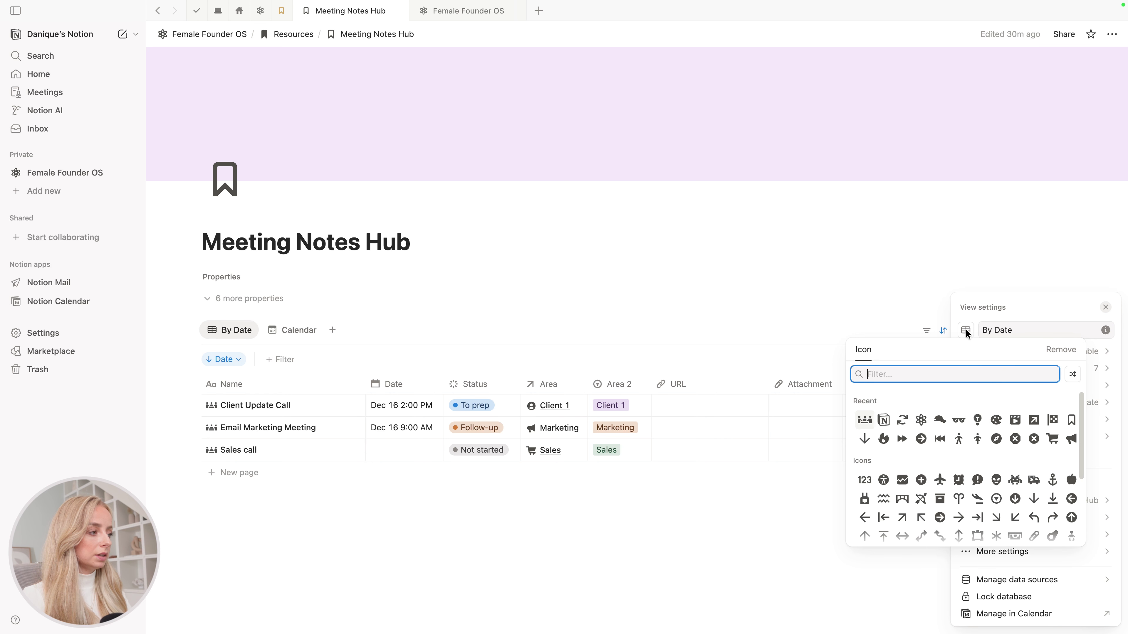
{"action": "type", "text": "arrow"}
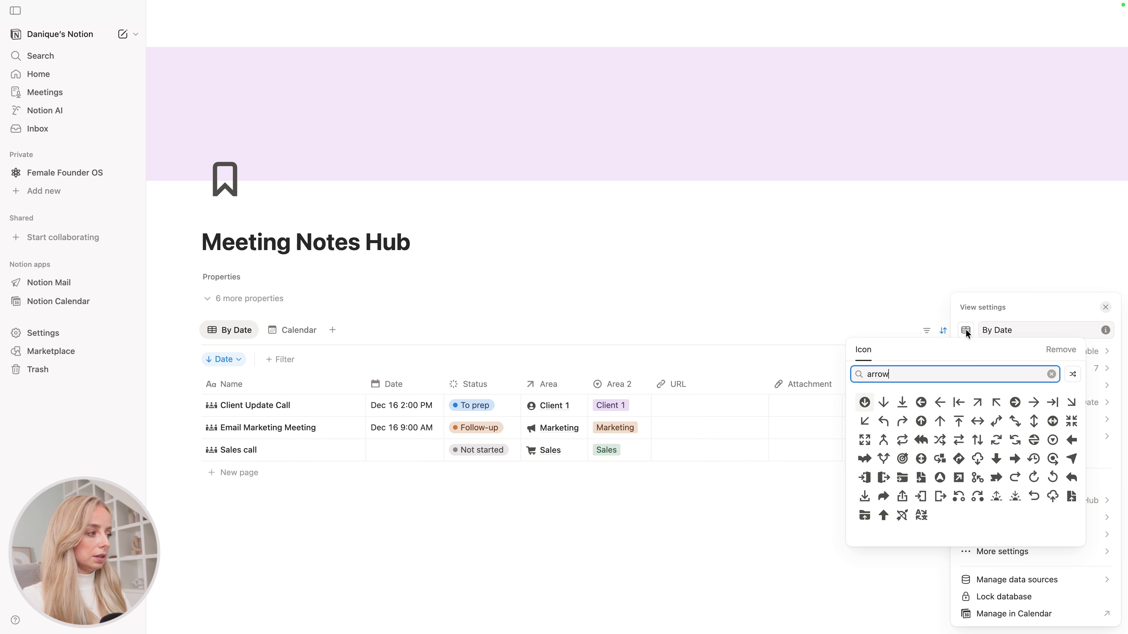
{"action": "left_click", "coordinate": [864, 402]}
{"action": "left_click", "coordinate": [763, 550]}
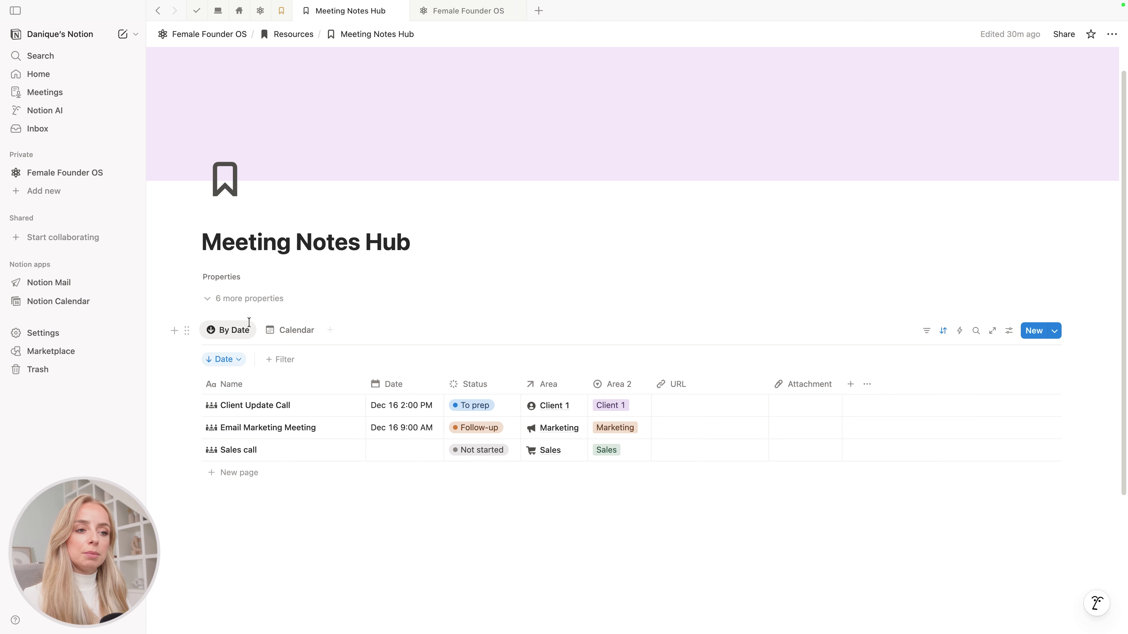
- Duplicate the By Date view and name the copy "By Area"
{"action": "left_click", "coordinate": [228, 334]}
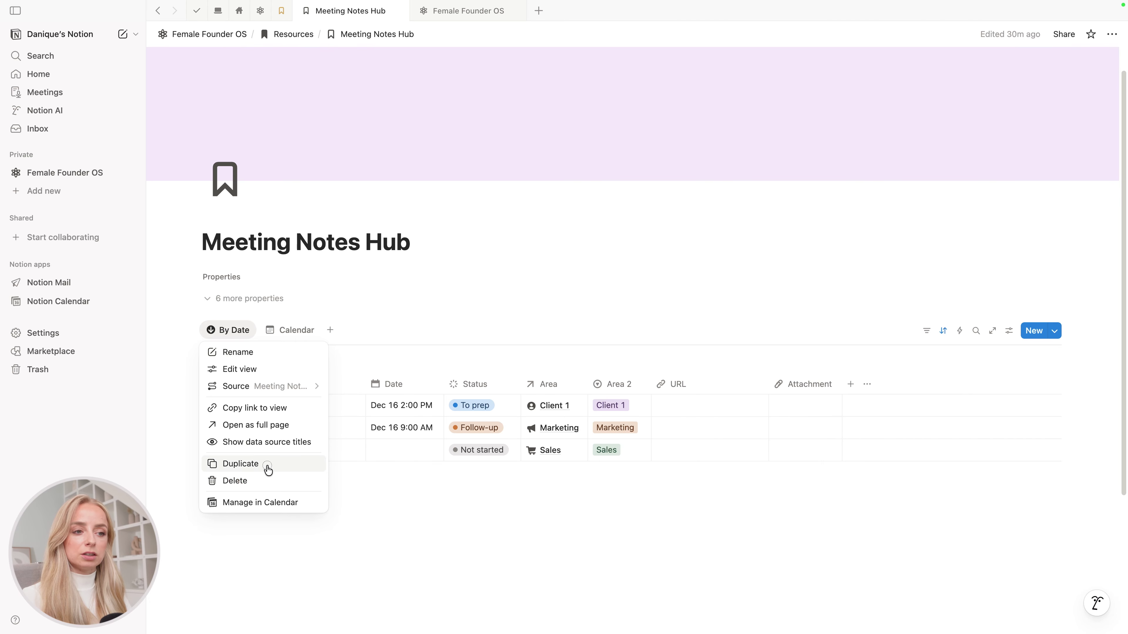
{"action": "left_click", "coordinate": [243, 466]}
{"action": "triple_click", "coordinate": [1010, 331]}
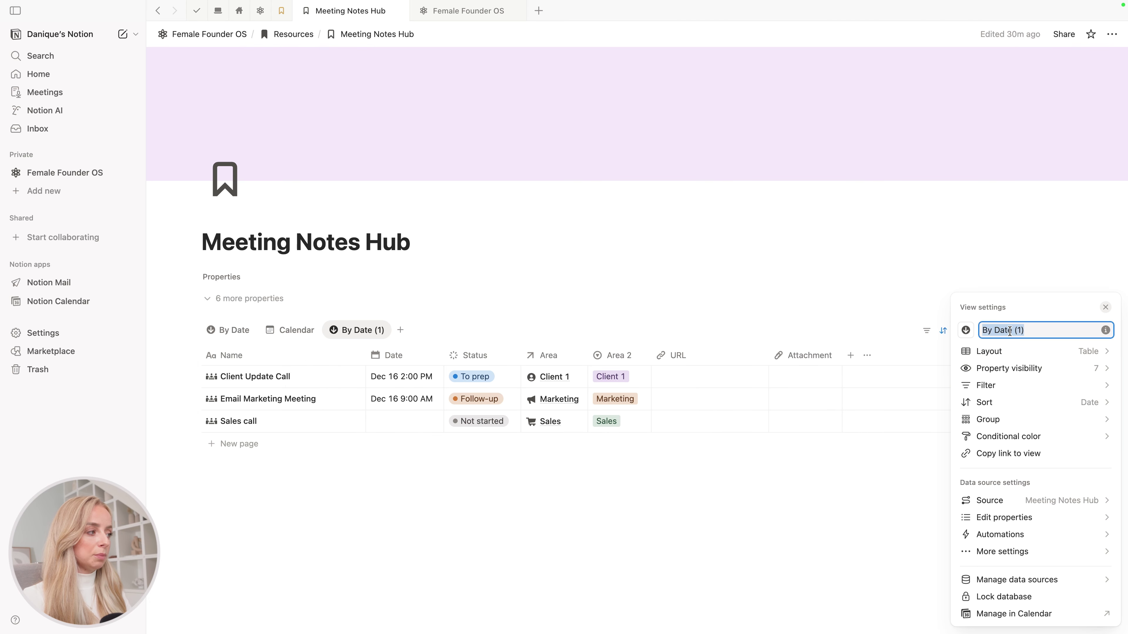
{"action": "type", "text": "By "}
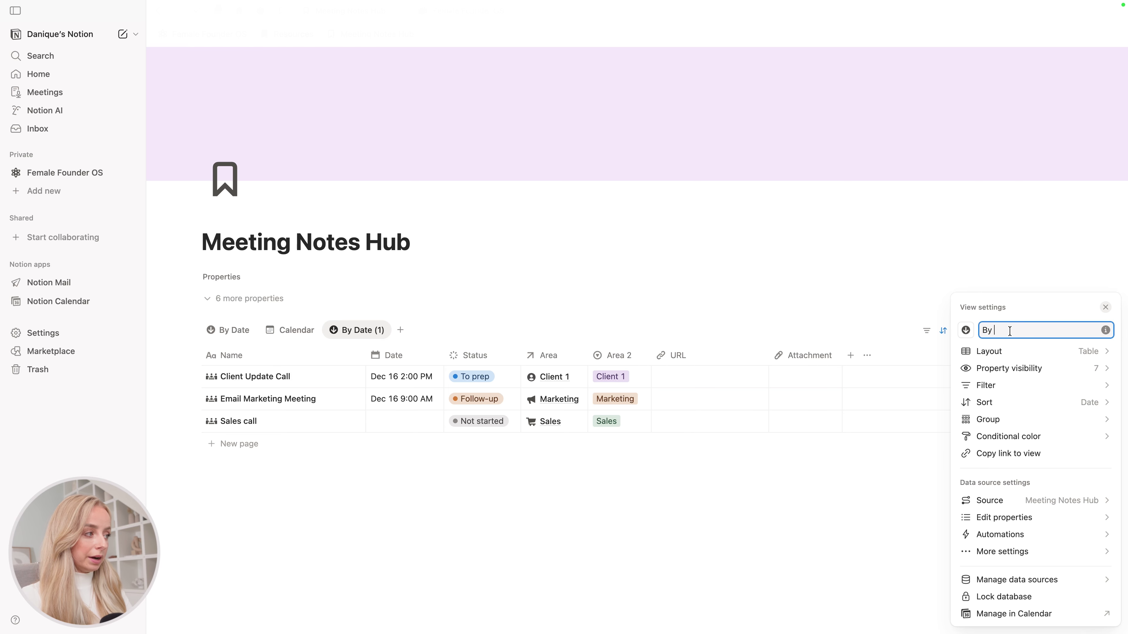
{"action": "type", "text": "Area"}
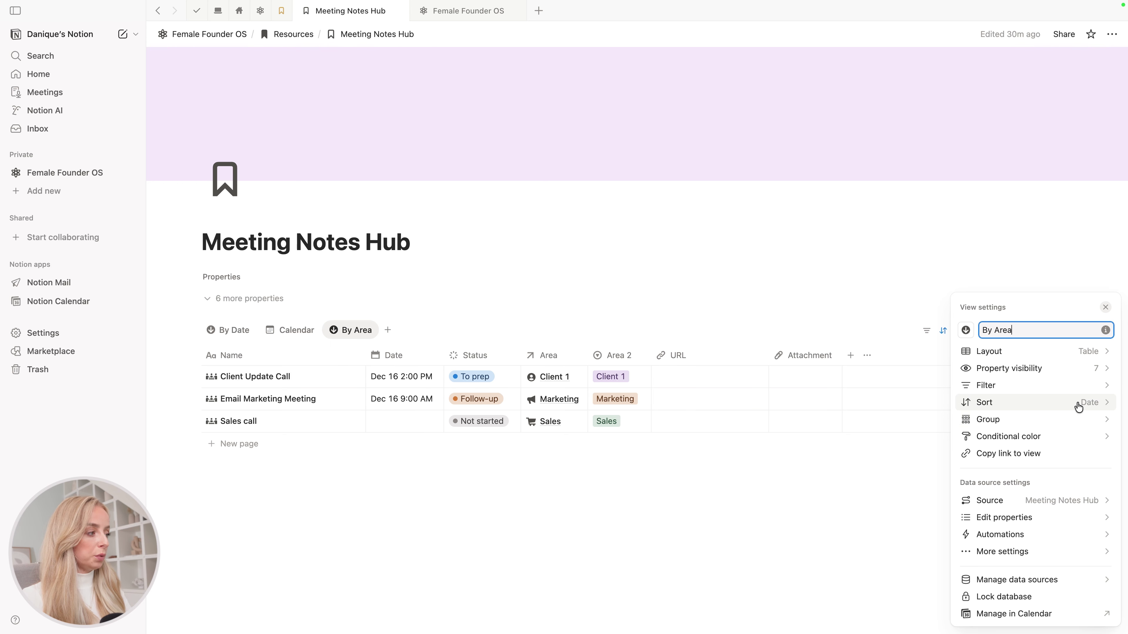
- Group the By Area view by the Area property and look over the resulting groups
{"action": "left_click", "coordinate": [1022, 420]}
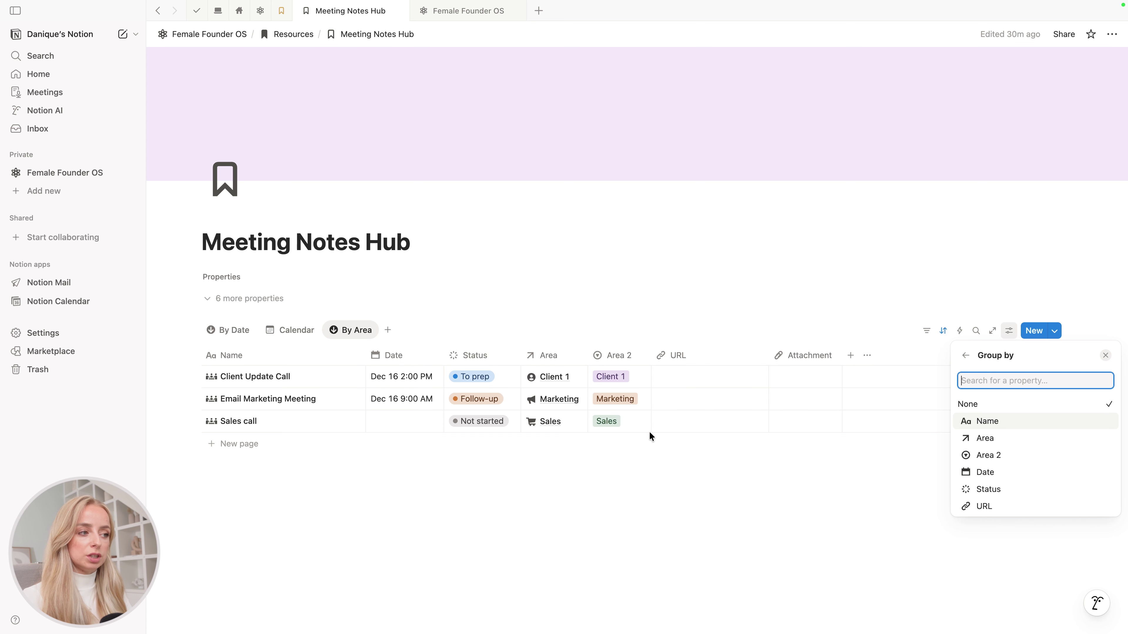
{"action": "left_click", "coordinate": [987, 441]}
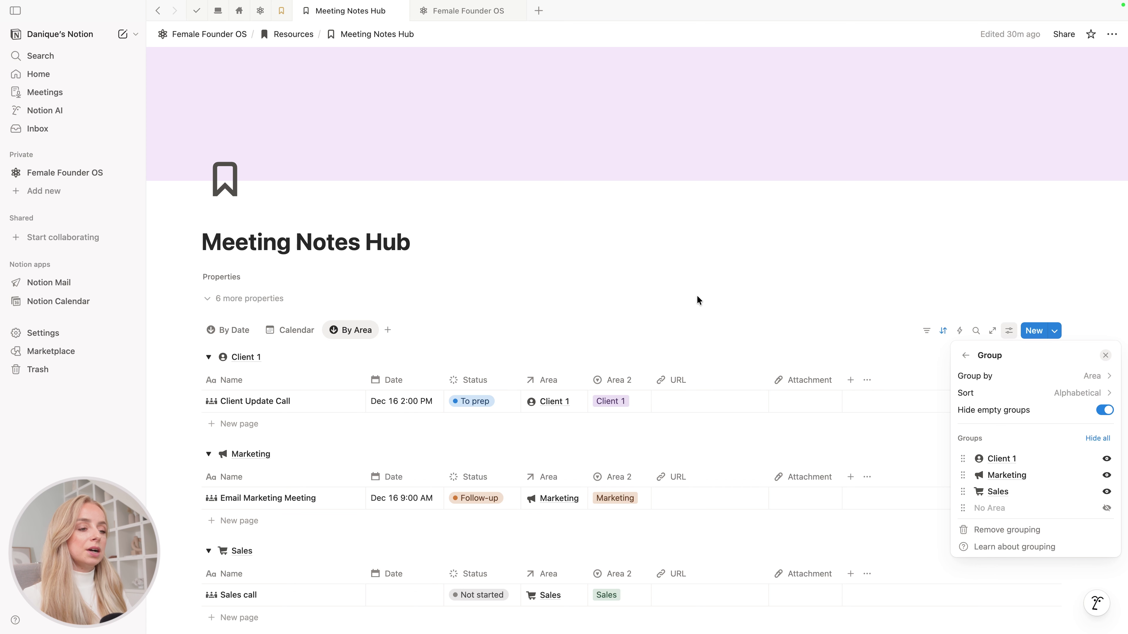
{"action": "left_click", "coordinate": [710, 306]}
{"action": "scroll", "coordinate": [770, 343], "scroll_direction": "down", "scroll_amount": 1}
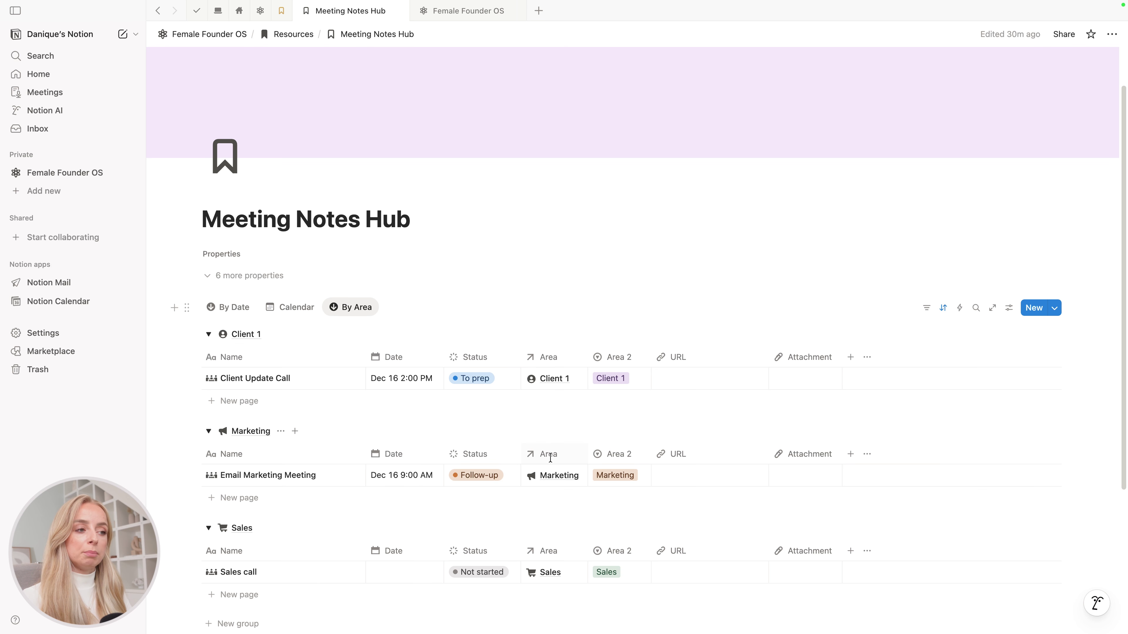
{"action": "scroll", "coordinate": [550, 457], "scroll_direction": "down", "scroll_amount": 1}
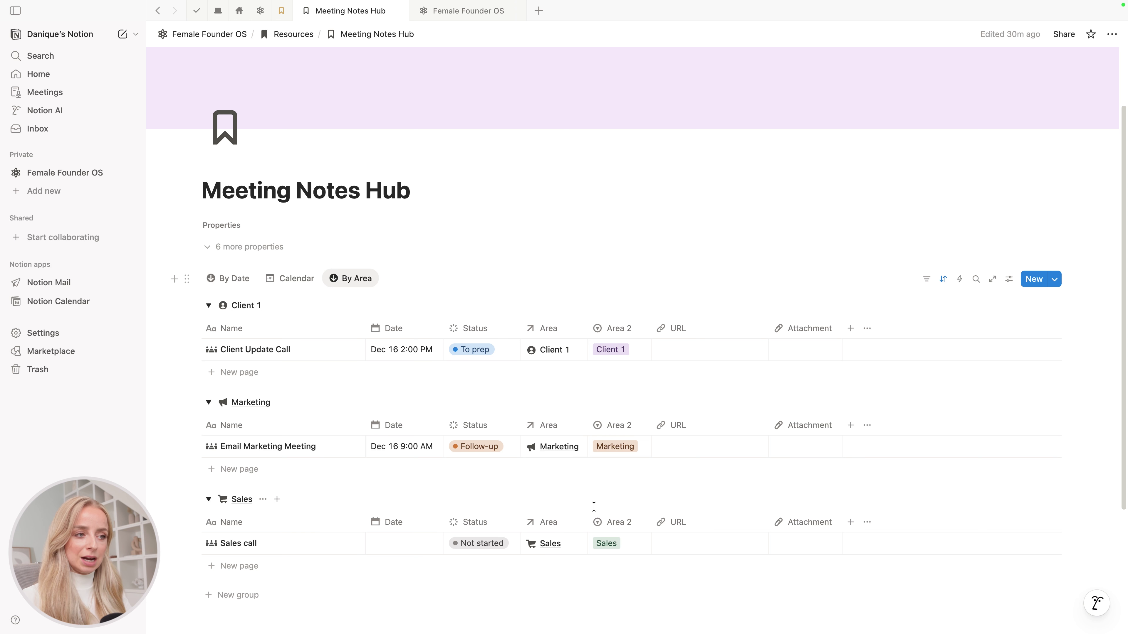
{"action": "scroll", "coordinate": [676, 467], "scroll_direction": "down", "scroll_amount": 1}
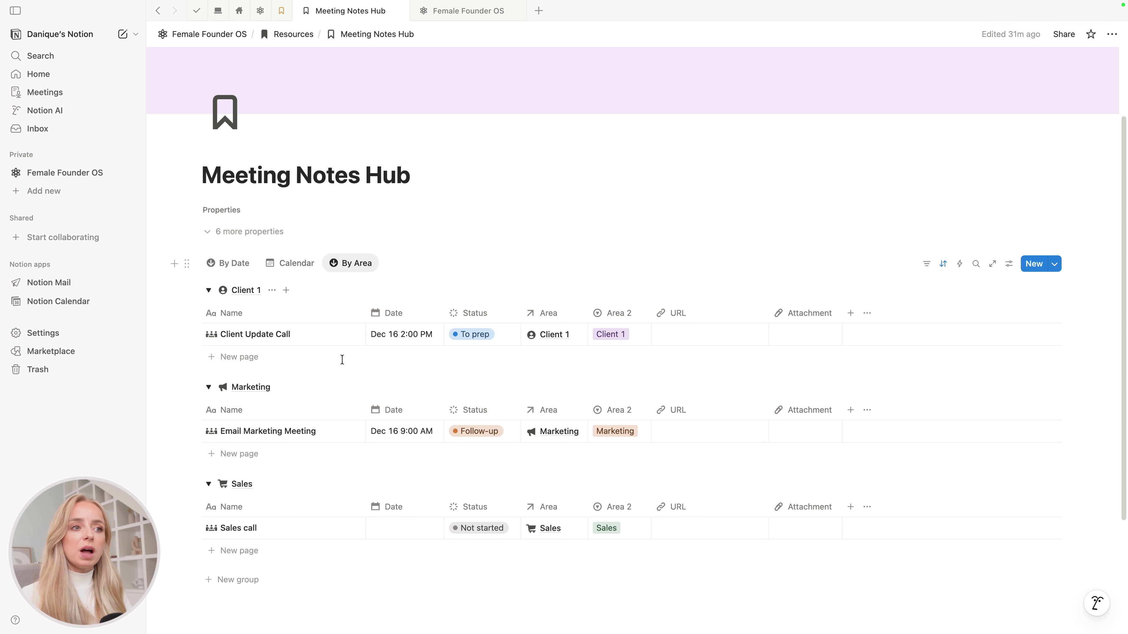
- Collapse the Client 1, Marketing and Sales groups, then expand Client 1 again
{"action": "left_click", "coordinate": [208, 290]}
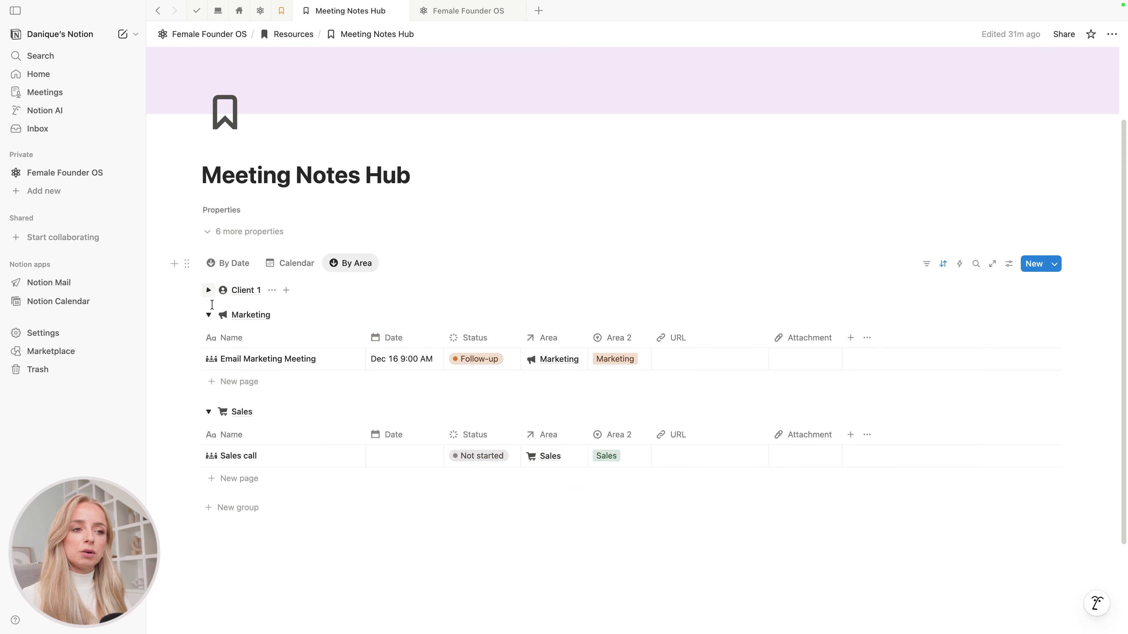
{"action": "left_click", "coordinate": [208, 316]}
{"action": "left_click", "coordinate": [208, 339]}
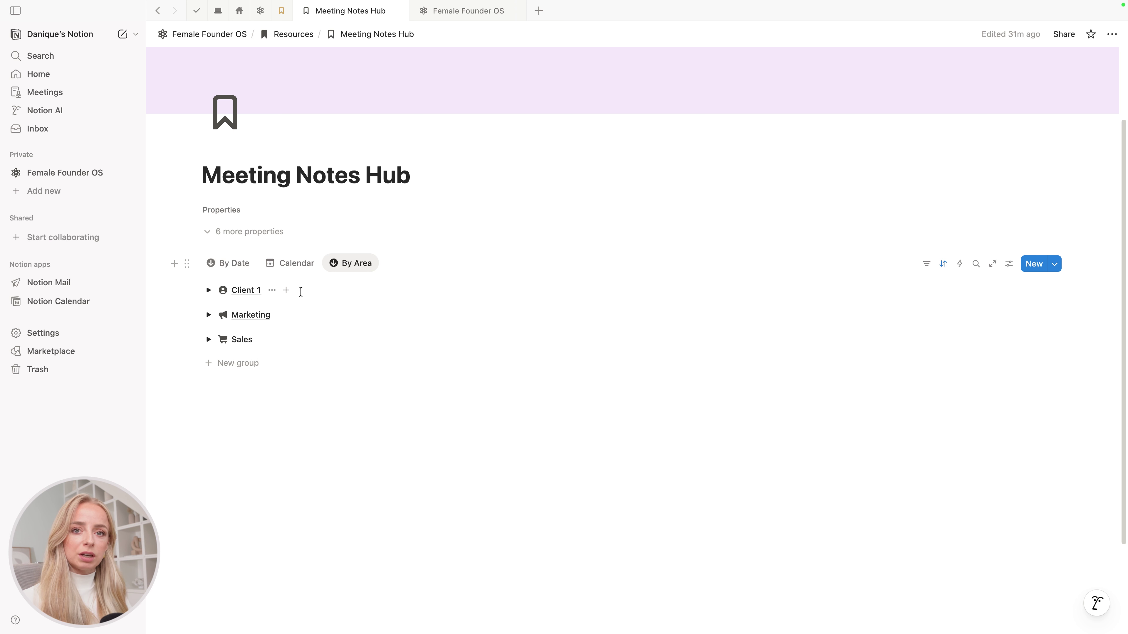
{"action": "left_click", "coordinate": [208, 290]}
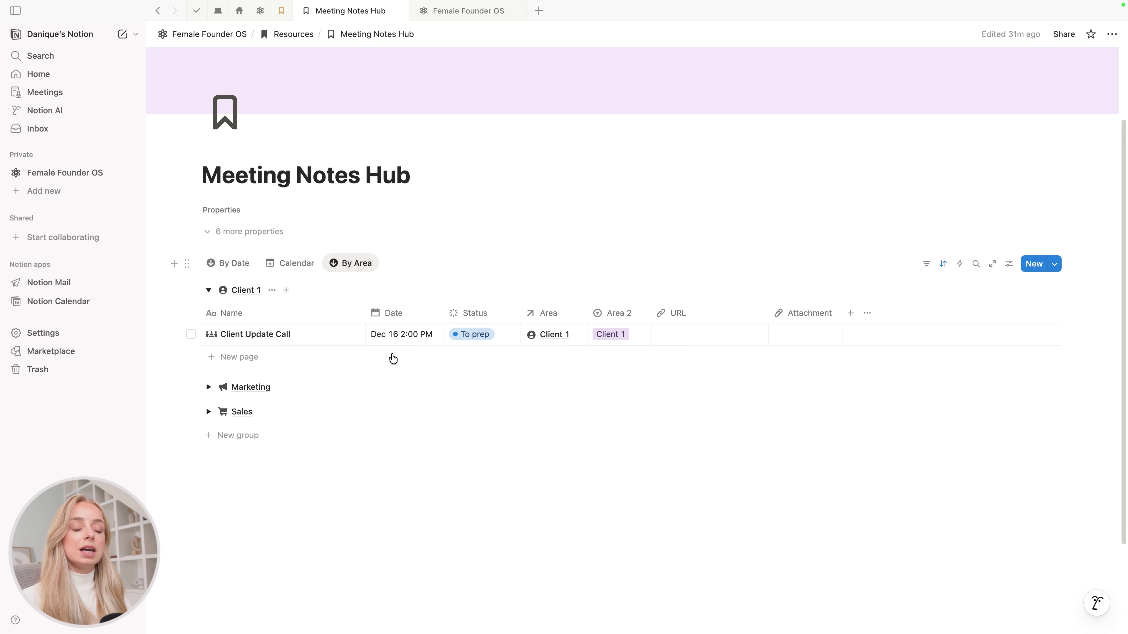
- Add a meeting named "Client Update Call" to the Client 1 group and date it Dec 23 at 9:00 AM
{"action": "left_click", "coordinate": [246, 357]}
{"action": "type", "text": "Client "}
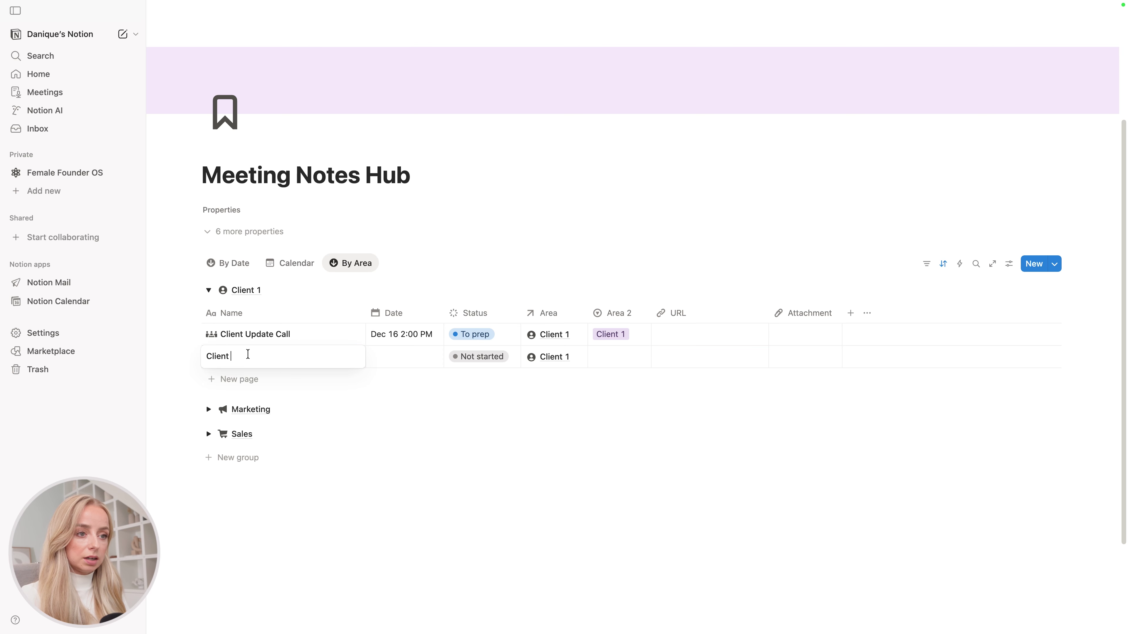
{"action": "type", "text": "Update Call"}
{"action": "key", "text": "Return"}
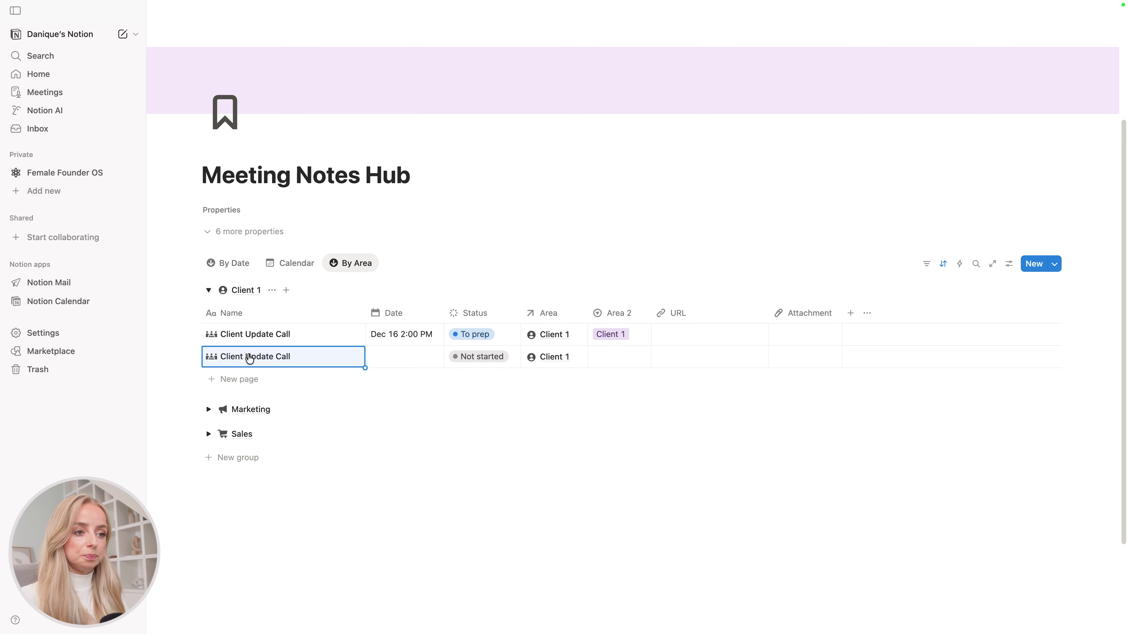
{"action": "left_click", "coordinate": [378, 357]}
{"action": "left_click", "coordinate": [401, 202]}
{"action": "left_click", "coordinate": [494, 296]}
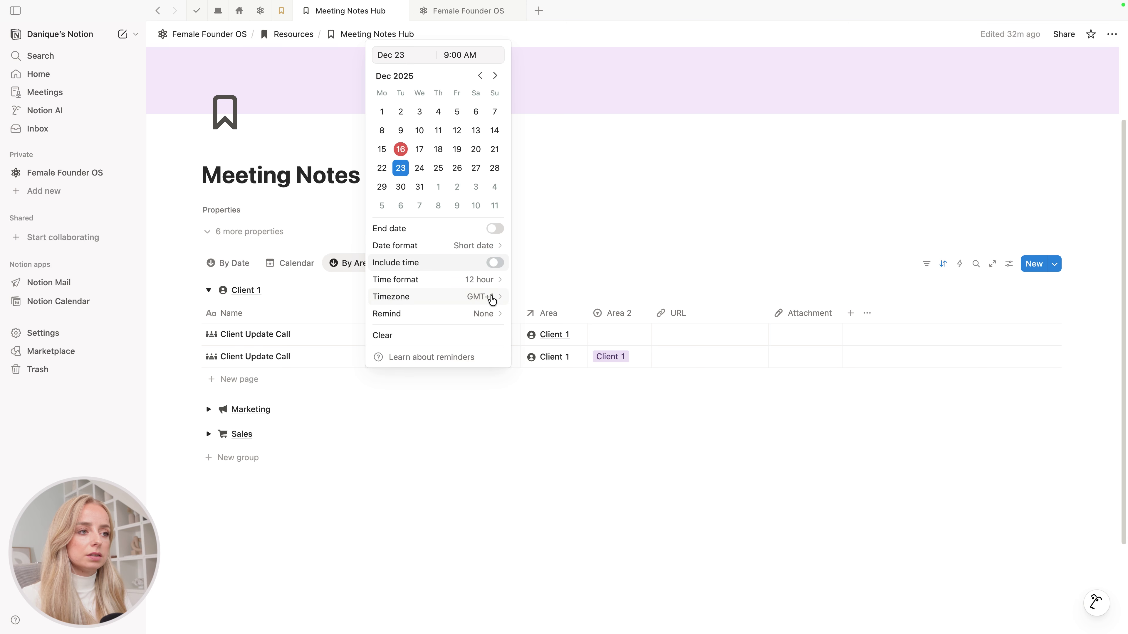
{"action": "left_click", "coordinate": [438, 539]}
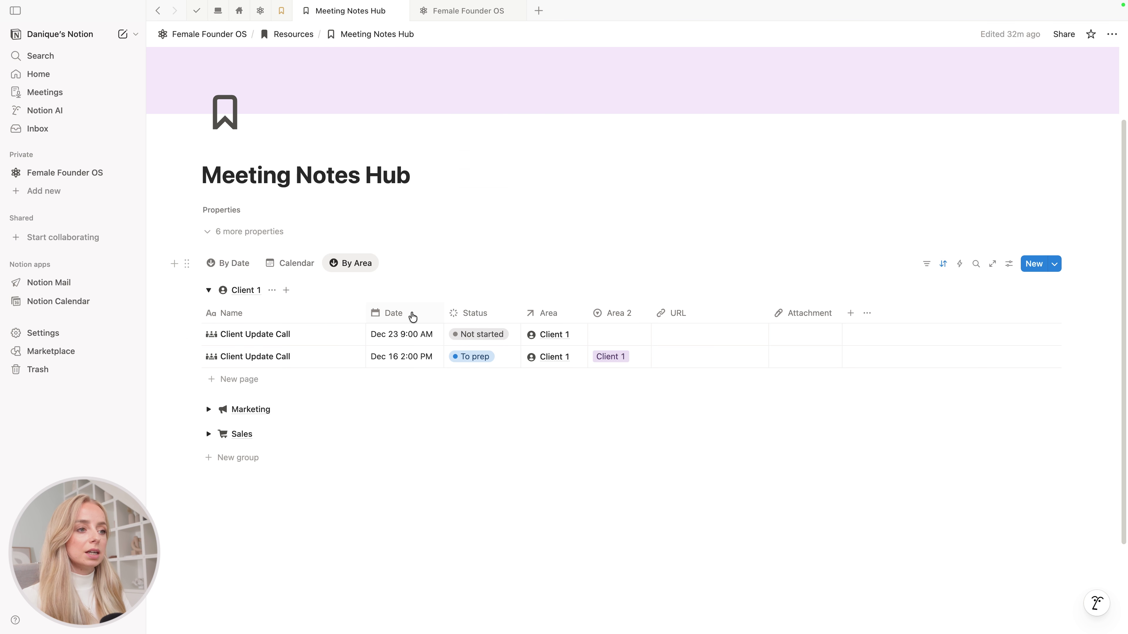
- Change the By Area view's Date sort to ascending
{"action": "left_click", "coordinate": [943, 263]}
{"action": "left_click", "coordinate": [332, 318]}
{"action": "left_click", "coordinate": [322, 336]}
{"action": "left_click", "coordinate": [407, 562]}
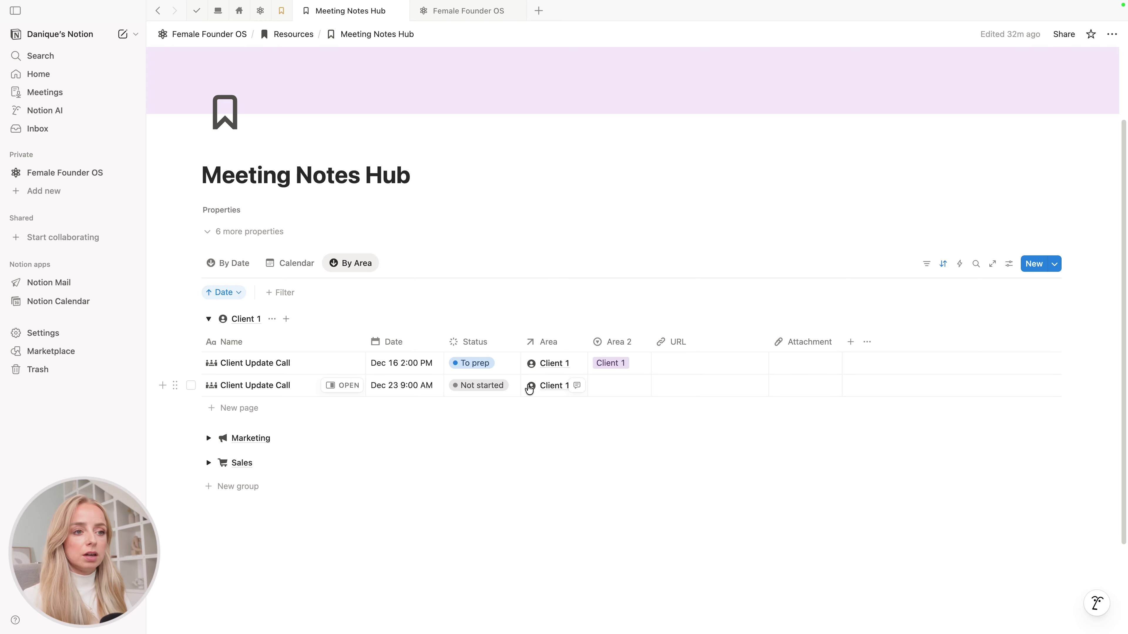
- Show the aggregation on the area groups and collapse the Client 1 group
{"action": "left_click", "coordinate": [272, 320]}
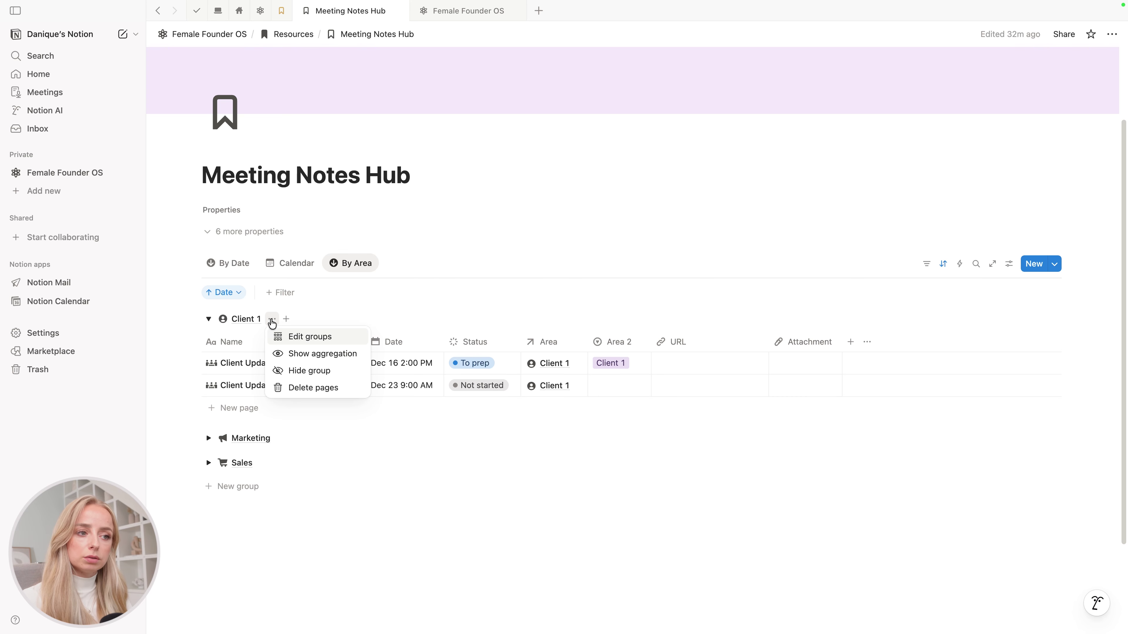
{"action": "left_click", "coordinate": [320, 355]}
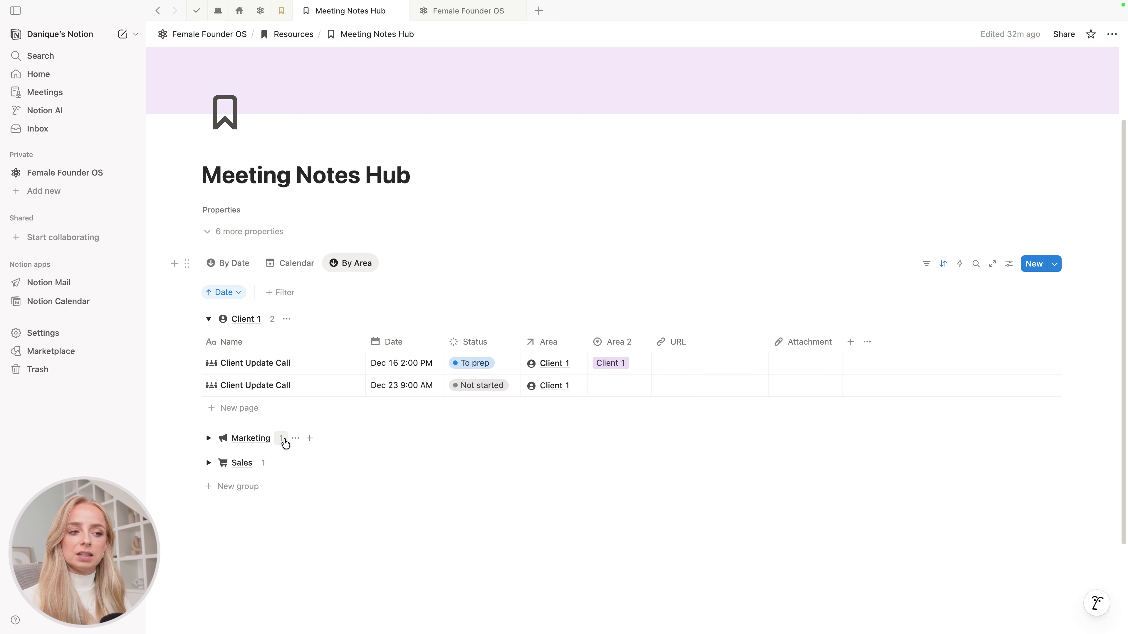
{"action": "left_click", "coordinate": [209, 319]}
{"action": "left_click", "coordinate": [209, 319]}
{"action": "left_click", "coordinate": [209, 319]}
{"action": "left_click", "coordinate": [208, 344]}
{"action": "left_click", "coordinate": [208, 343]}
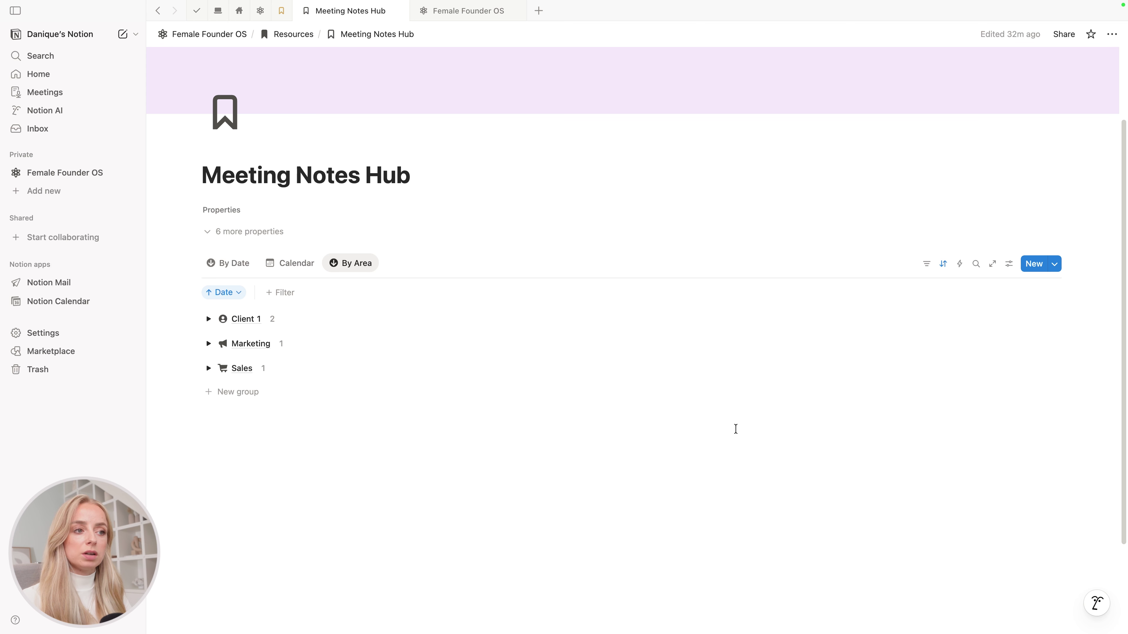
- Switch the By Area view's group sorting to manual and order the groups Sales, Marketing, Client 1
{"action": "left_click", "coordinate": [1010, 268]}
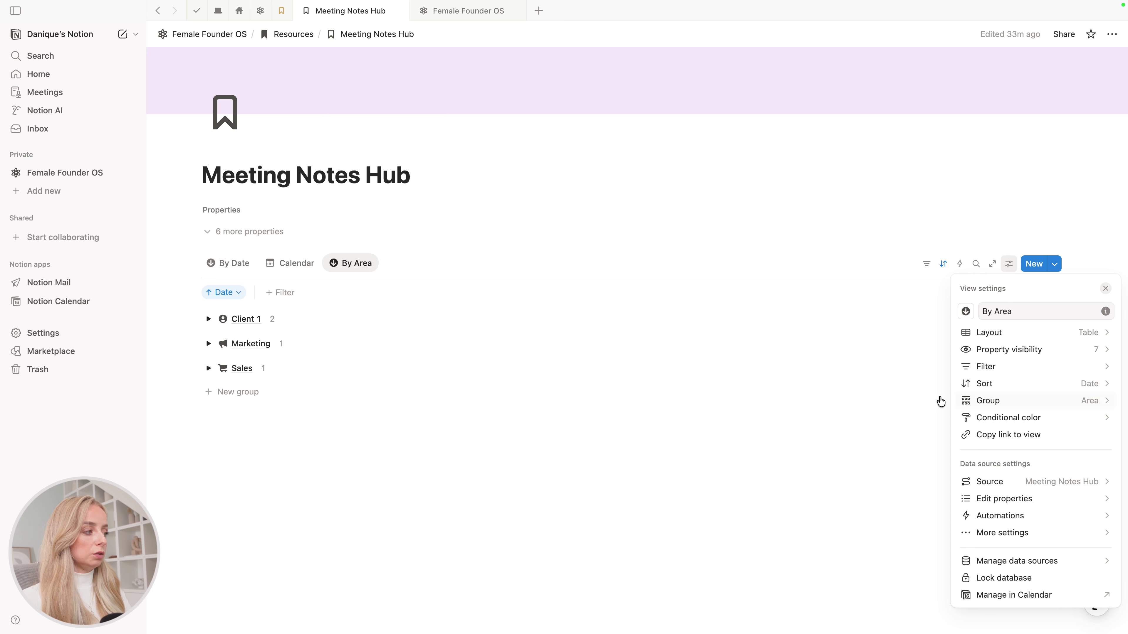
{"action": "left_click", "coordinate": [1099, 405]}
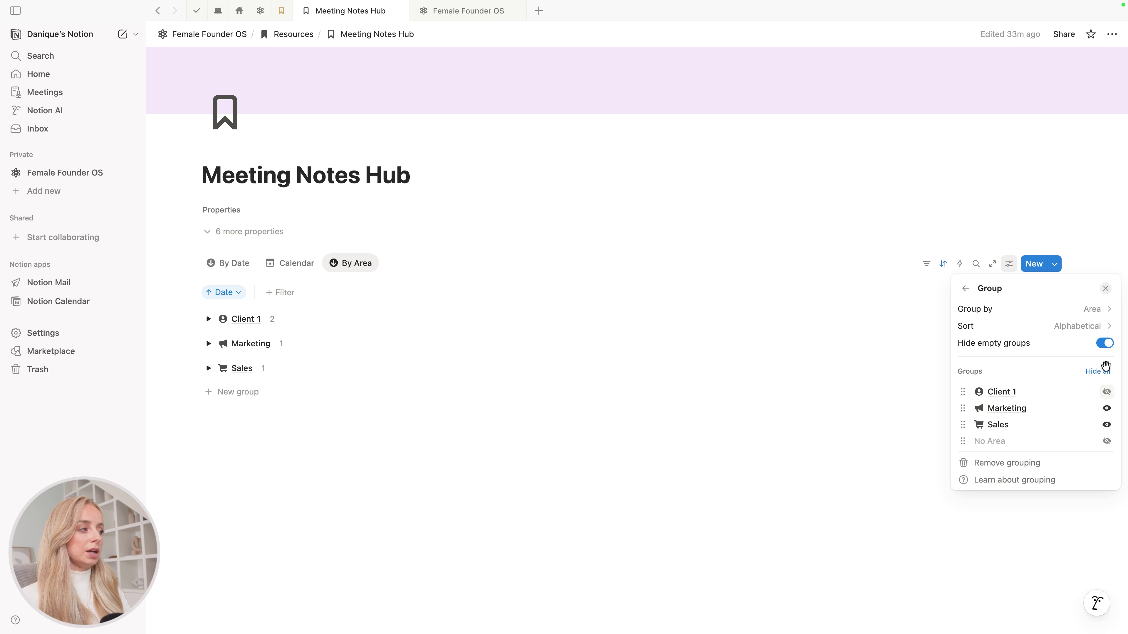
{"action": "left_click", "coordinate": [1068, 326]}
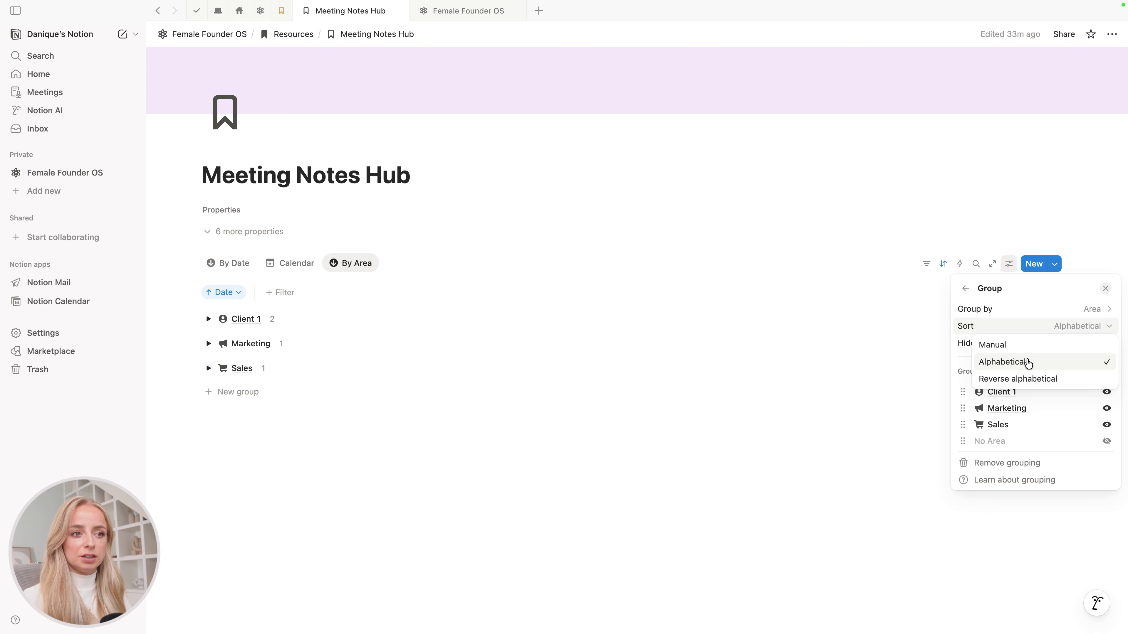
{"action": "left_click", "coordinate": [1016, 348]}
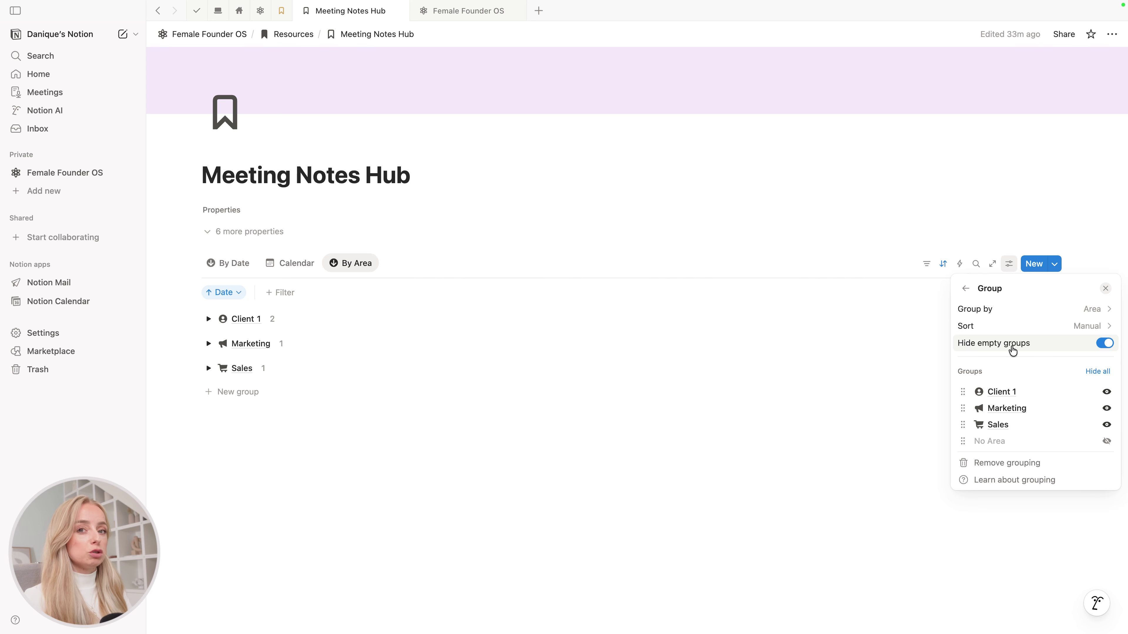
{"action": "left_click_drag", "start_coordinate": [965, 427], "coordinate": [966, 394]}
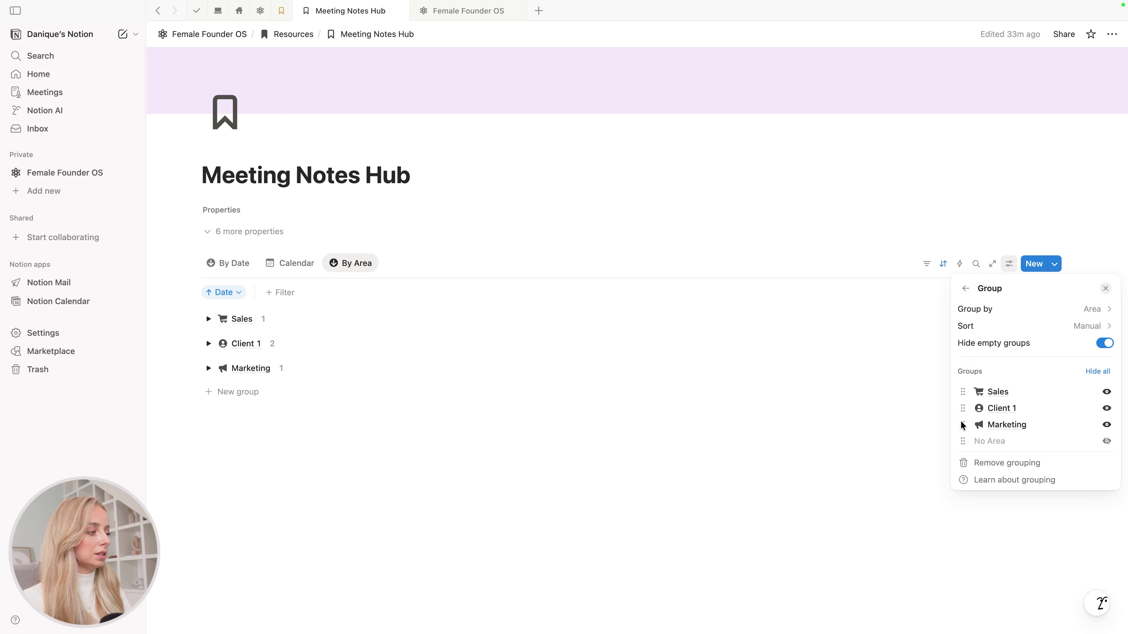
{"action": "left_click_drag", "start_coordinate": [963, 425], "coordinate": [962, 408]}
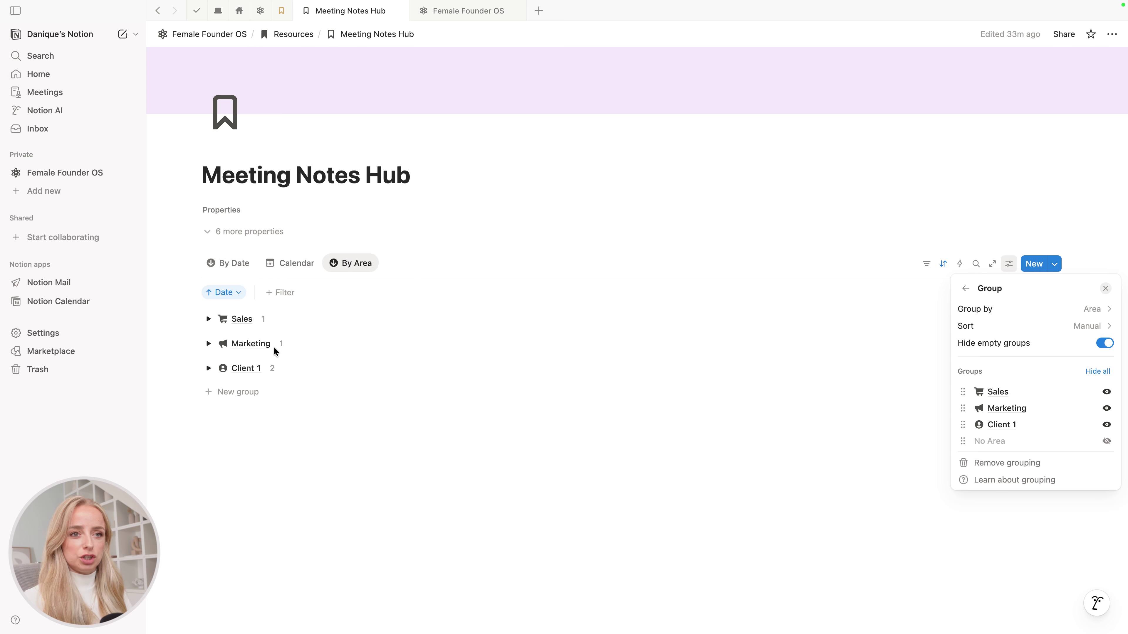
- Set the By Area view's group sorting back to alphabetical and close the view settings
{"action": "left_click", "coordinate": [1084, 327]}
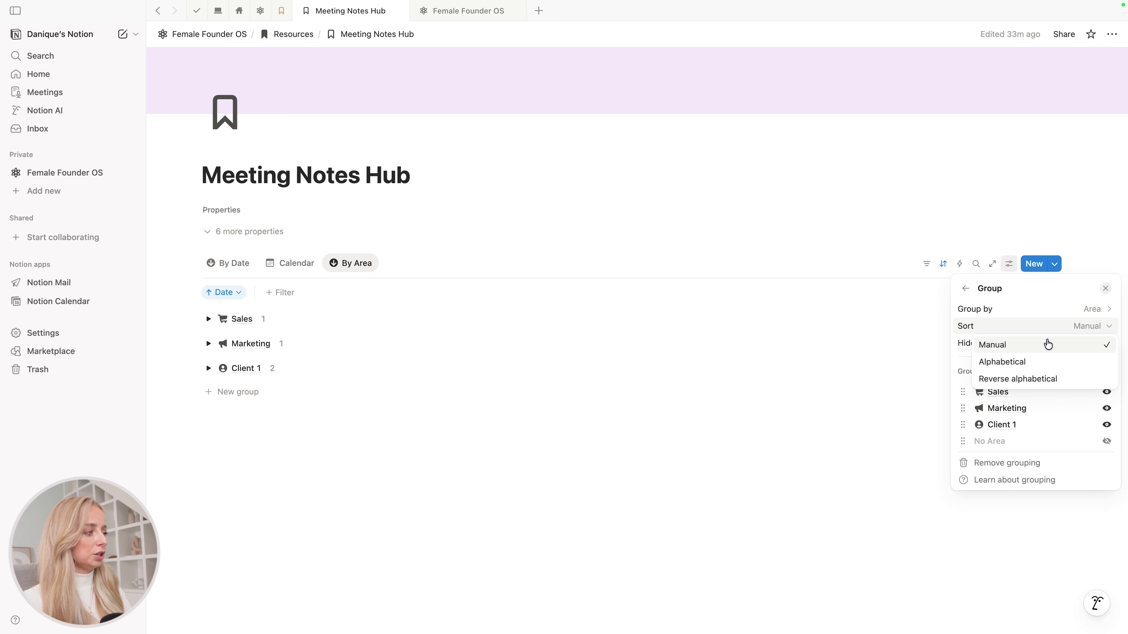
{"action": "left_click", "coordinate": [1034, 363]}
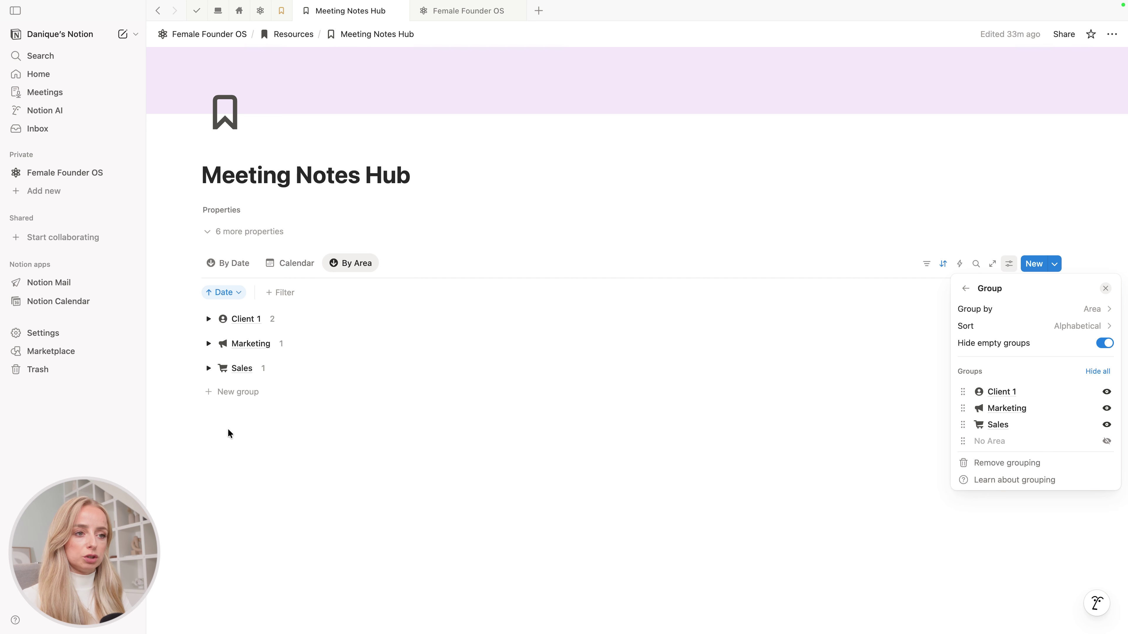
{"action": "left_click", "coordinate": [416, 494]}
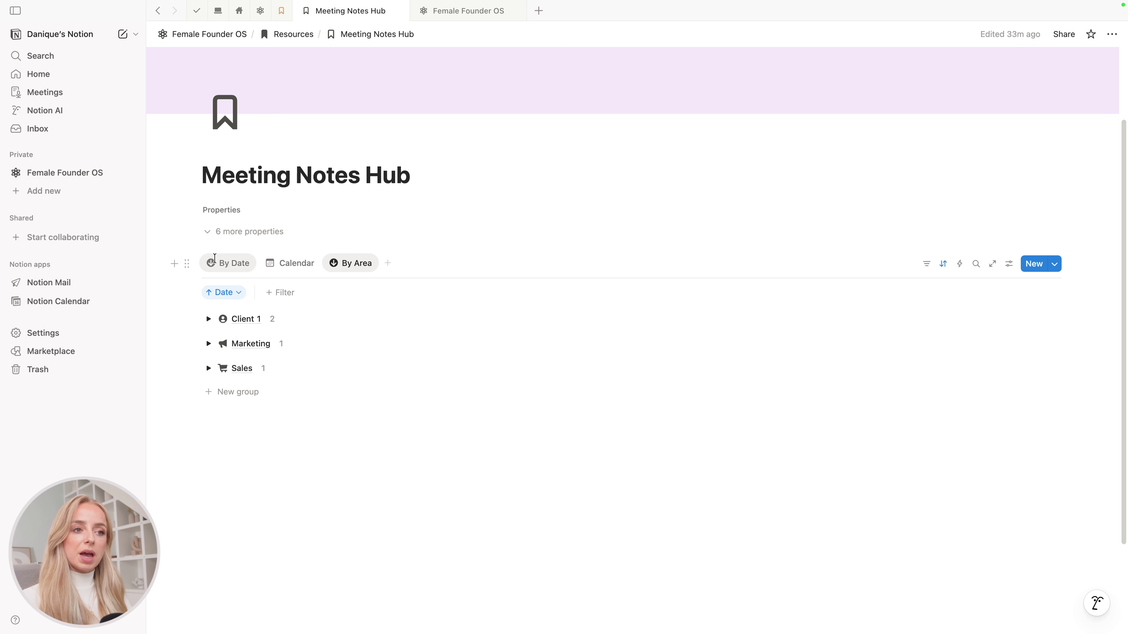
- Move the By Area view between By Date and Calendar, and look at the By Date and By Area views
{"action": "left_click", "coordinate": [369, 265]}
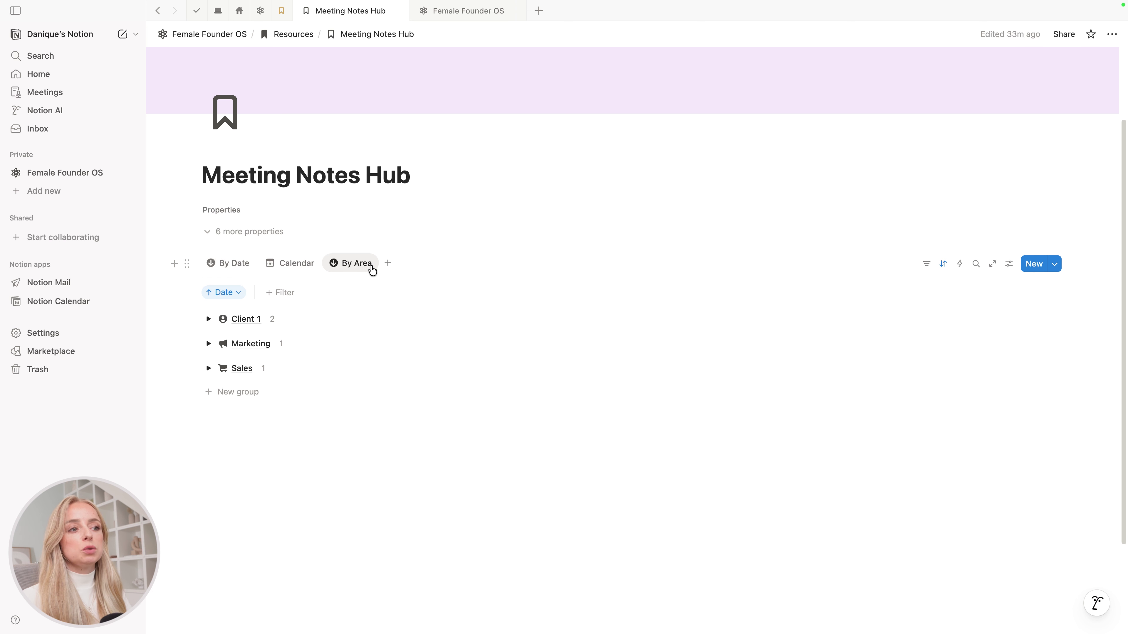
{"action": "left_click_drag", "start_coordinate": [367, 265], "coordinate": [322, 263]}
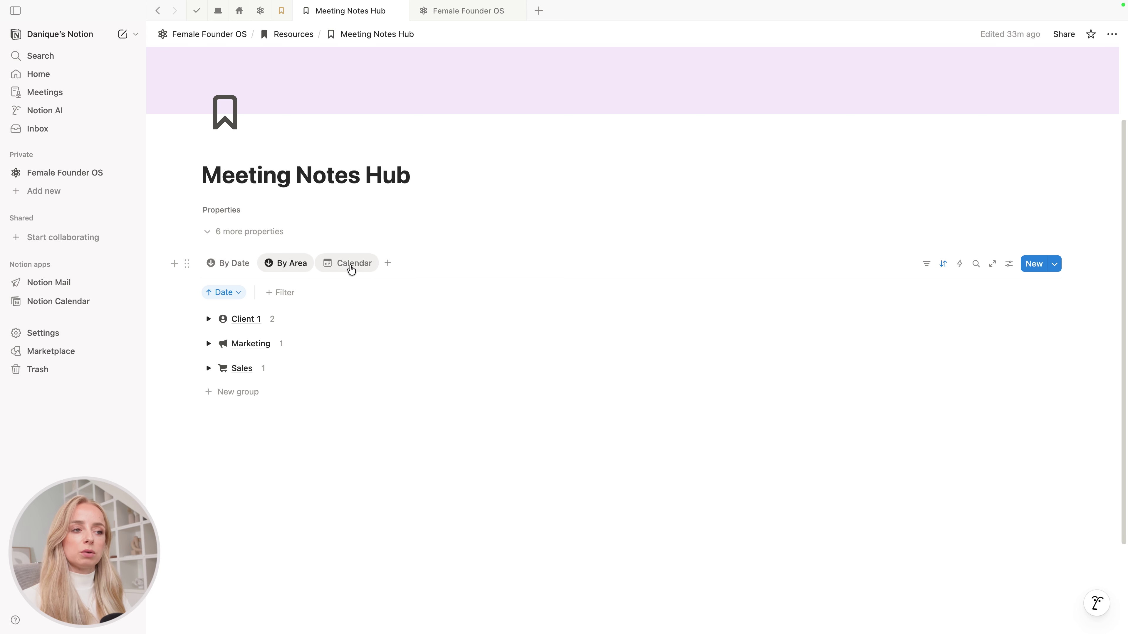
{"action": "left_click", "coordinate": [230, 267]}
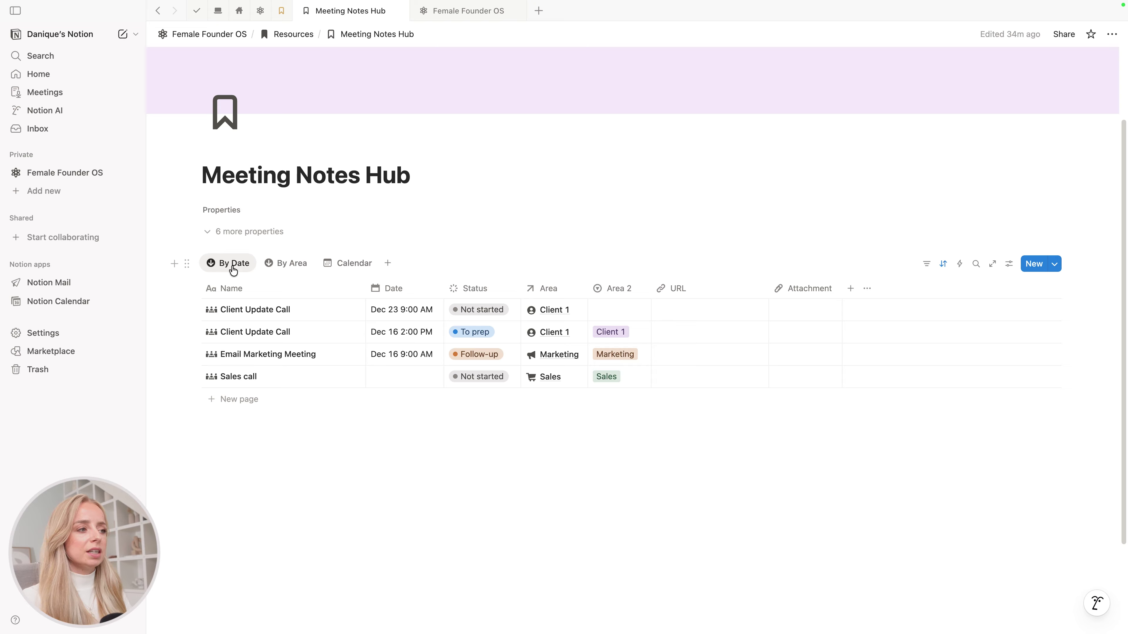
{"action": "left_click", "coordinate": [283, 266]}
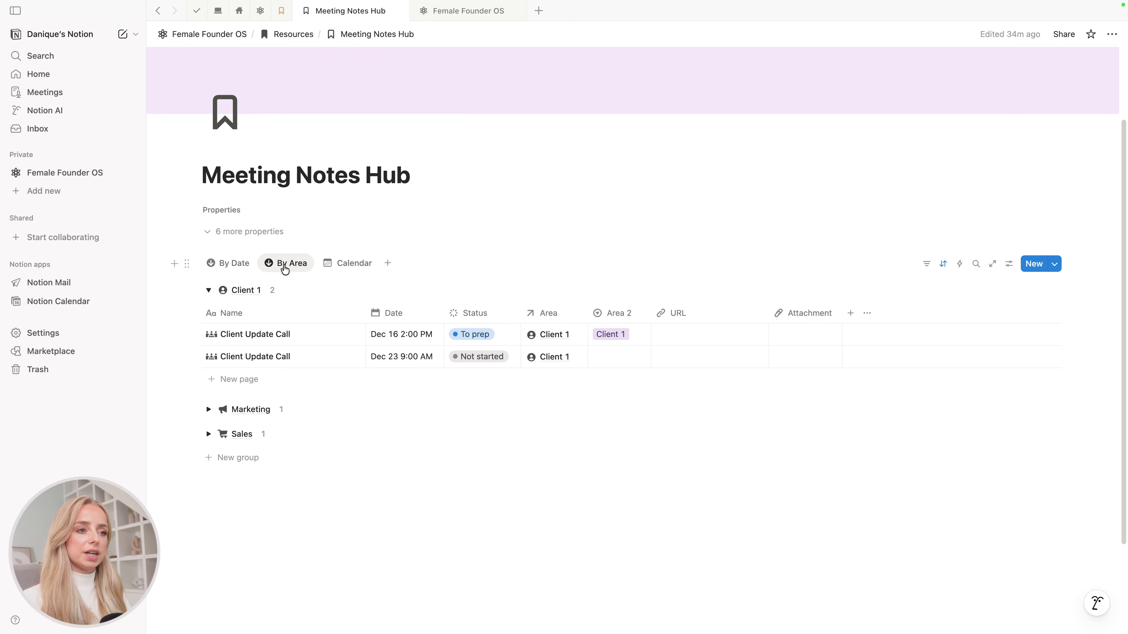
- Turn off page icons in the layout of the Meeting Notes Hub's By Area view
{"action": "left_click", "coordinate": [1009, 265]}
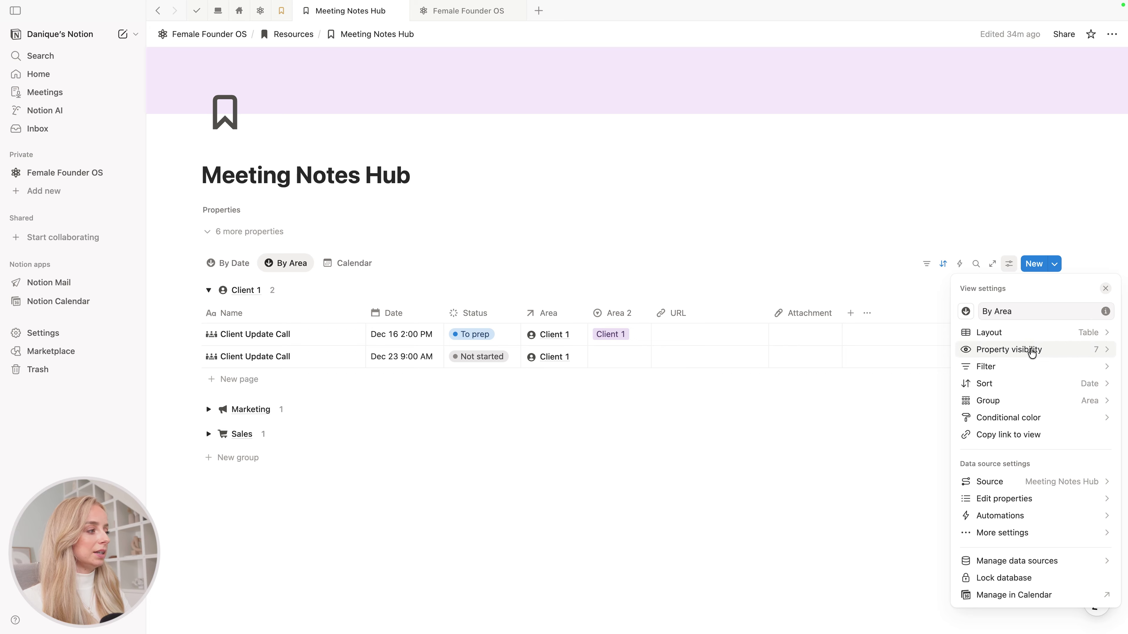
{"action": "left_click", "coordinate": [1086, 338]}
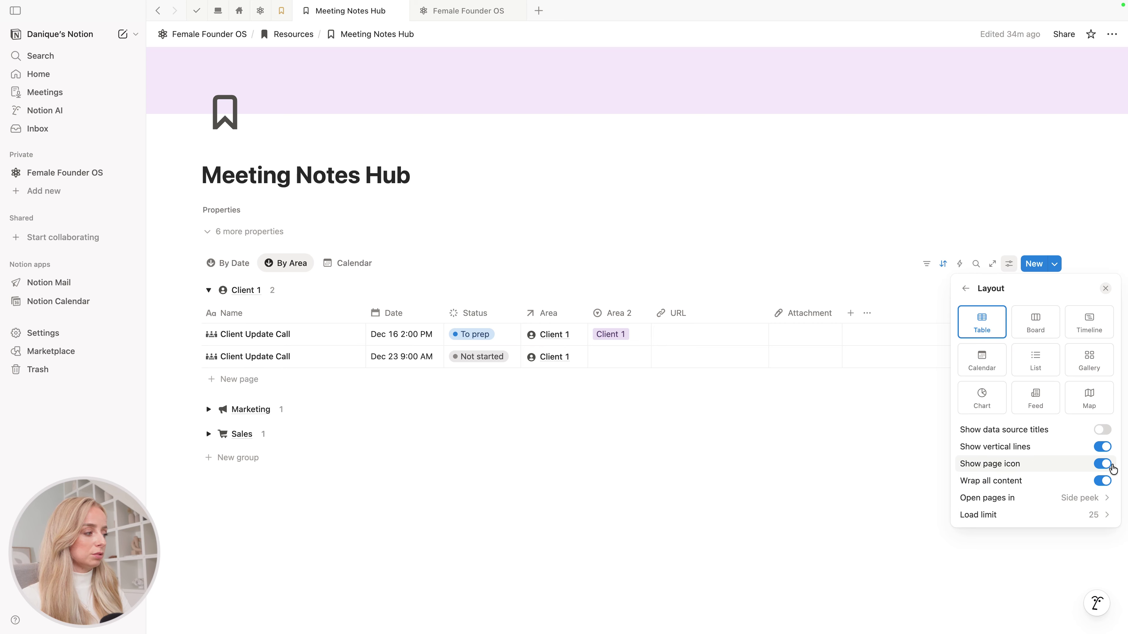
{"action": "left_click", "coordinate": [1102, 465]}
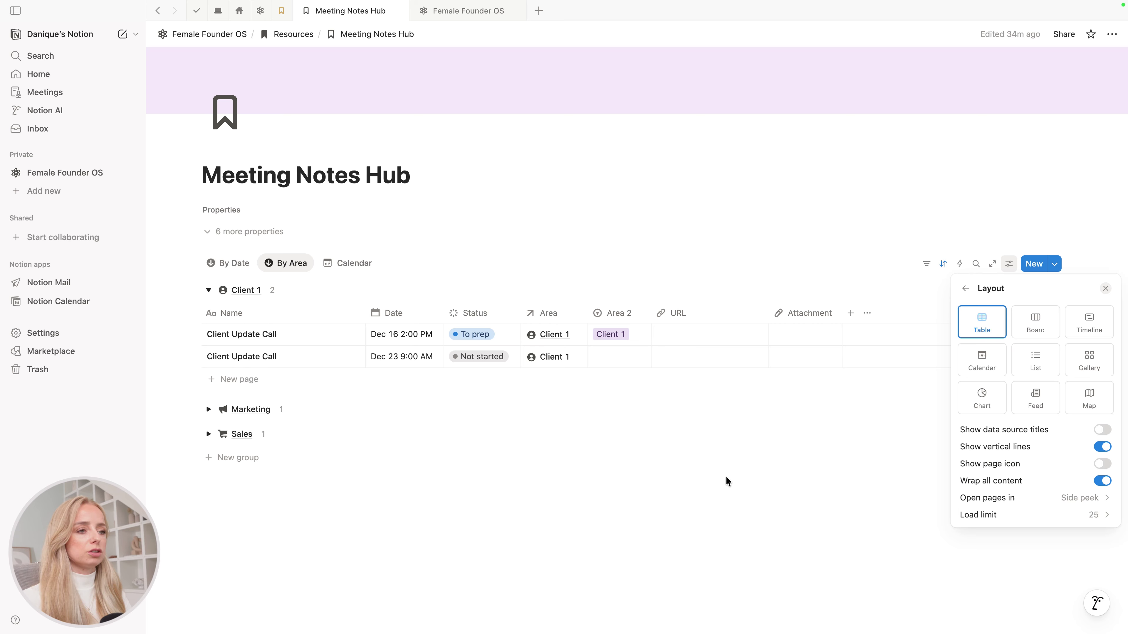
{"action": "left_click", "coordinate": [666, 514]}
- Turn off page icons in the layout of the By Date view
{"action": "left_click", "coordinate": [228, 263]}
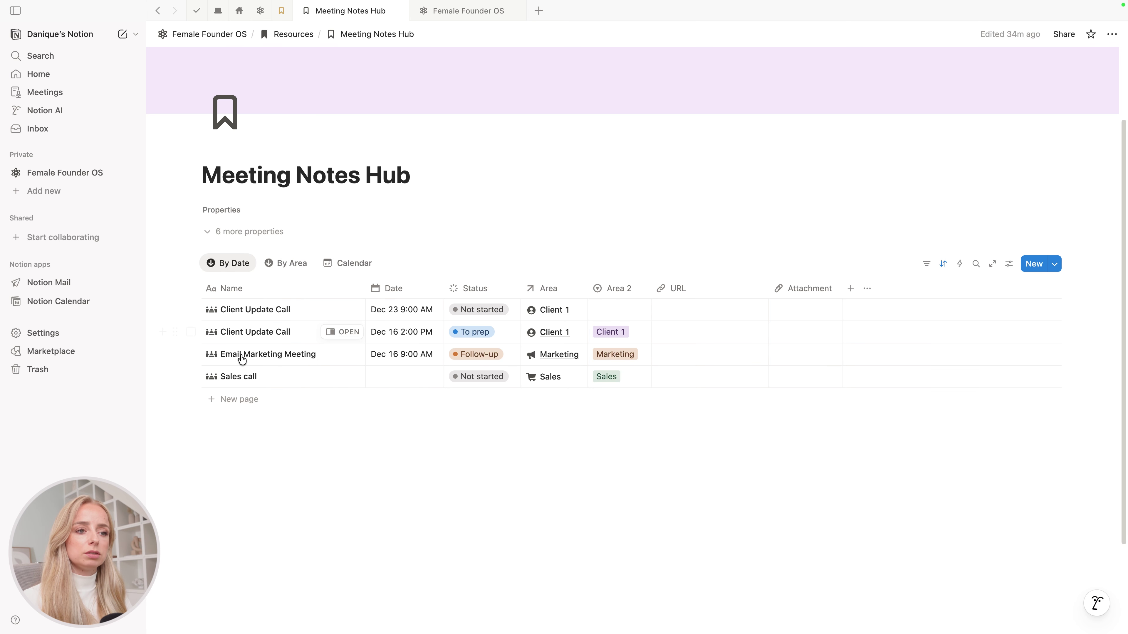
{"action": "left_click", "coordinate": [1009, 265]}
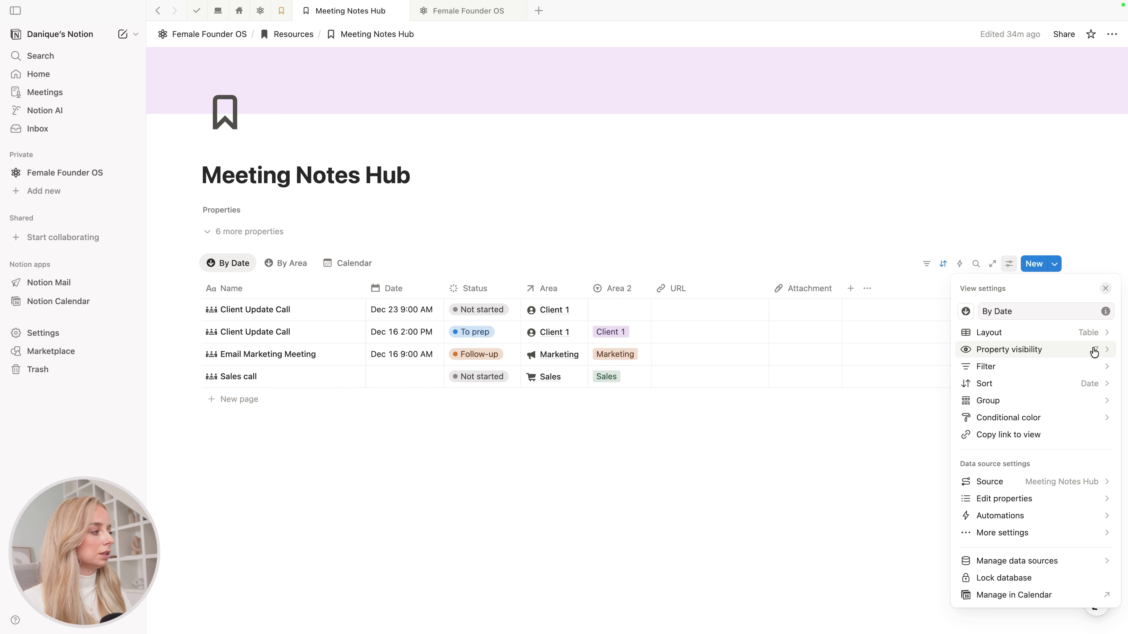
{"action": "left_click", "coordinate": [1090, 332]}
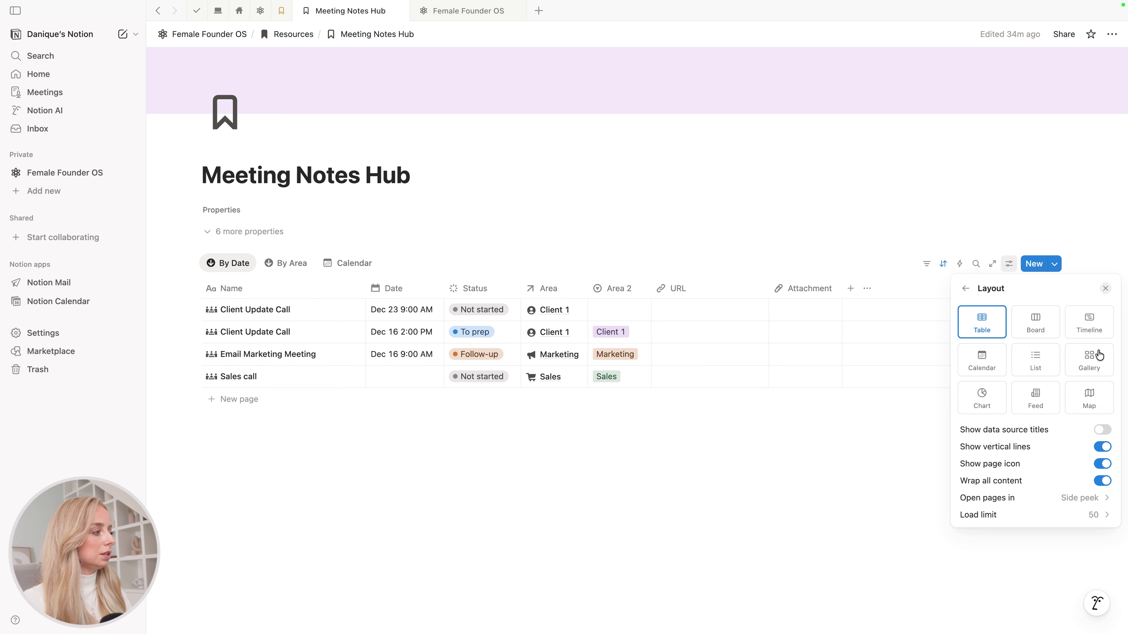
{"action": "left_click", "coordinate": [1103, 464]}
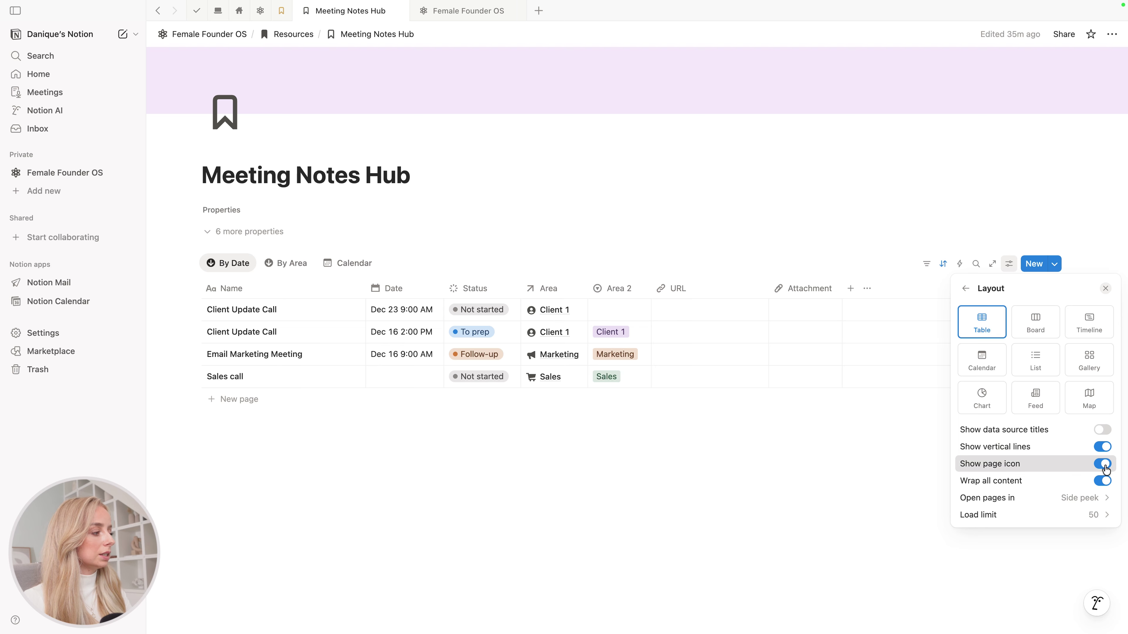
{"action": "left_click", "coordinate": [683, 499]}
- Narrow the Name column in both the By Date and By Area views
{"action": "left_click_drag", "start_coordinate": [366, 289], "coordinate": [333, 291]}
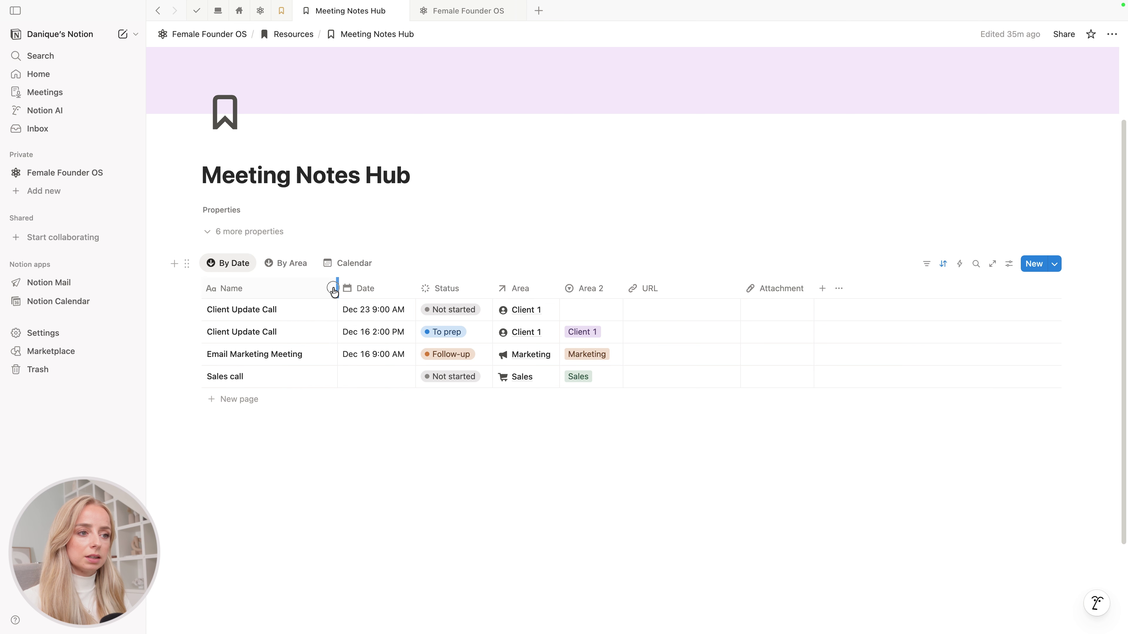
{"action": "left_click", "coordinate": [298, 268]}
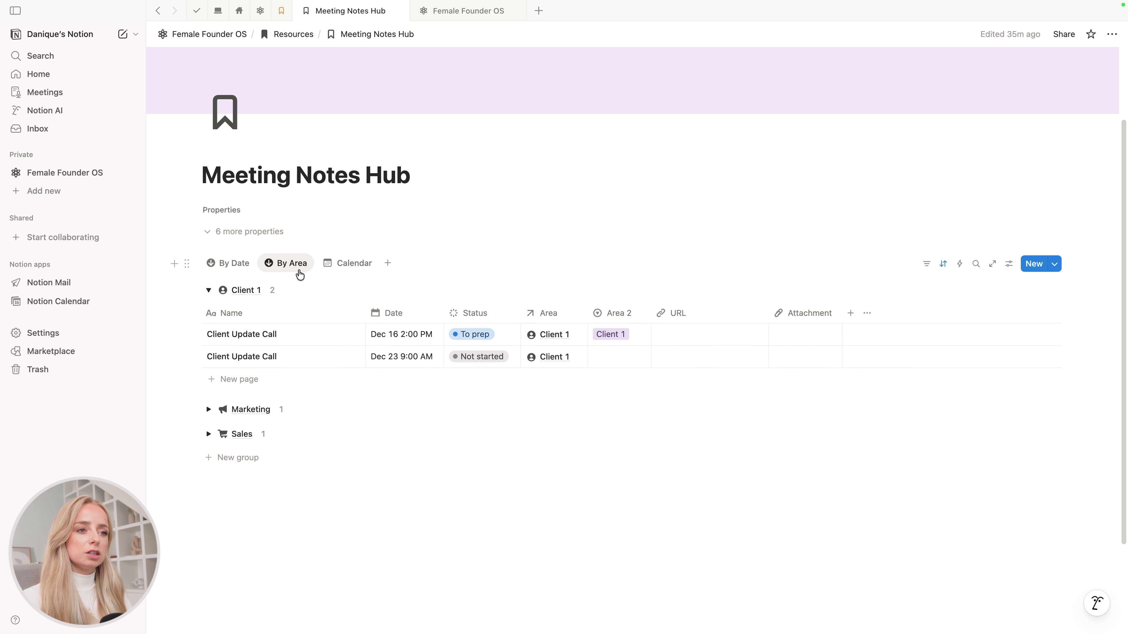
{"action": "left_click_drag", "start_coordinate": [366, 314], "coordinate": [302, 315]}
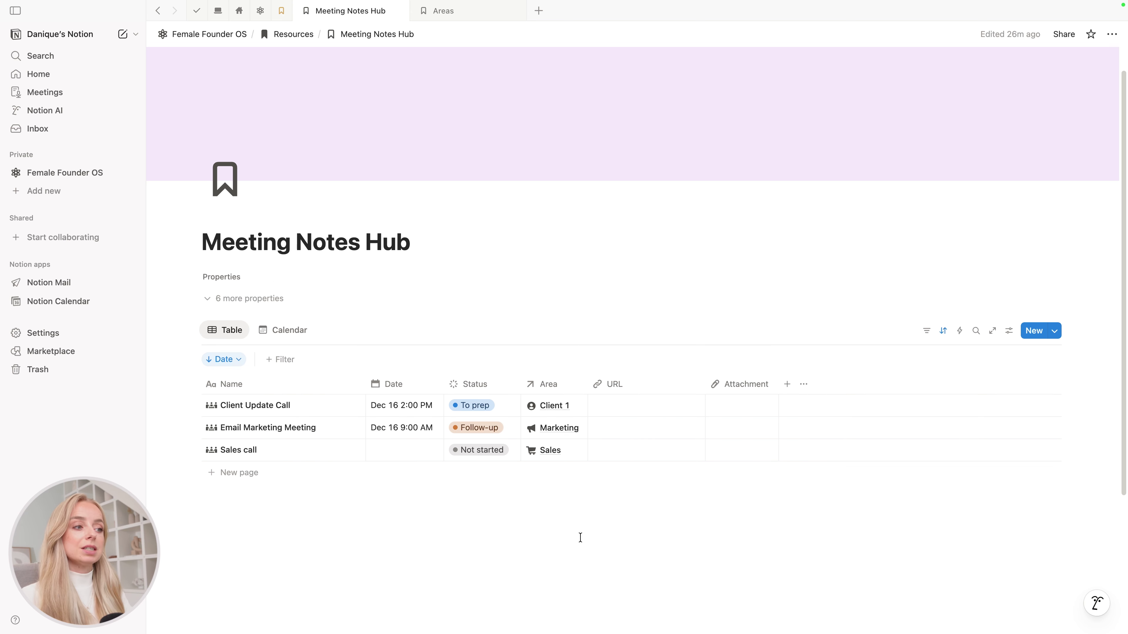
- Look over the sections of the Female Founder OS dashboard, including Areas and Resources, and return to the Meeting Notes Hub
{"action": "left_click", "coordinate": [437, 11]}
{"action": "left_click", "coordinate": [233, 35]}
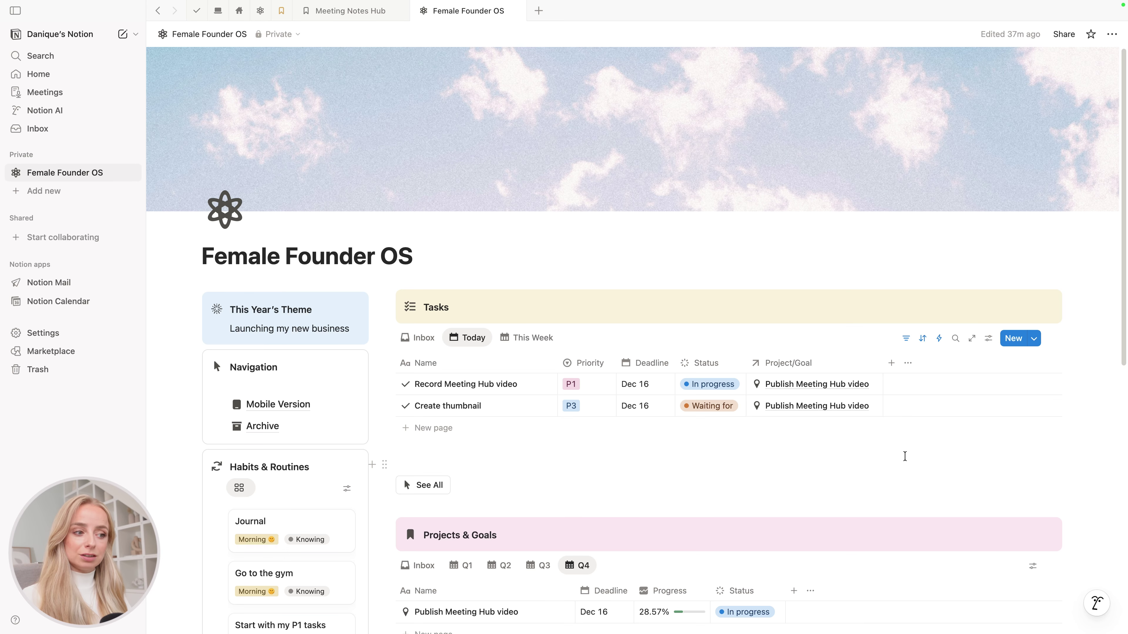
{"action": "scroll", "coordinate": [904, 456], "scroll_direction": "down", "scroll_amount": 10}
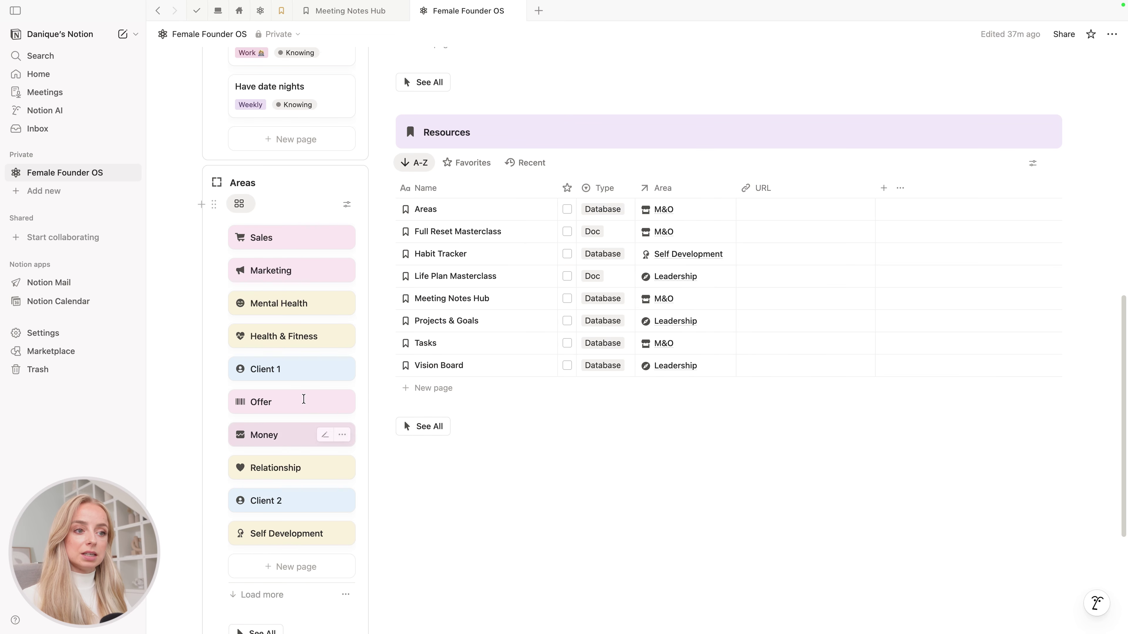
{"action": "scroll", "coordinate": [304, 399], "scroll_direction": "up", "scroll_amount": 10}
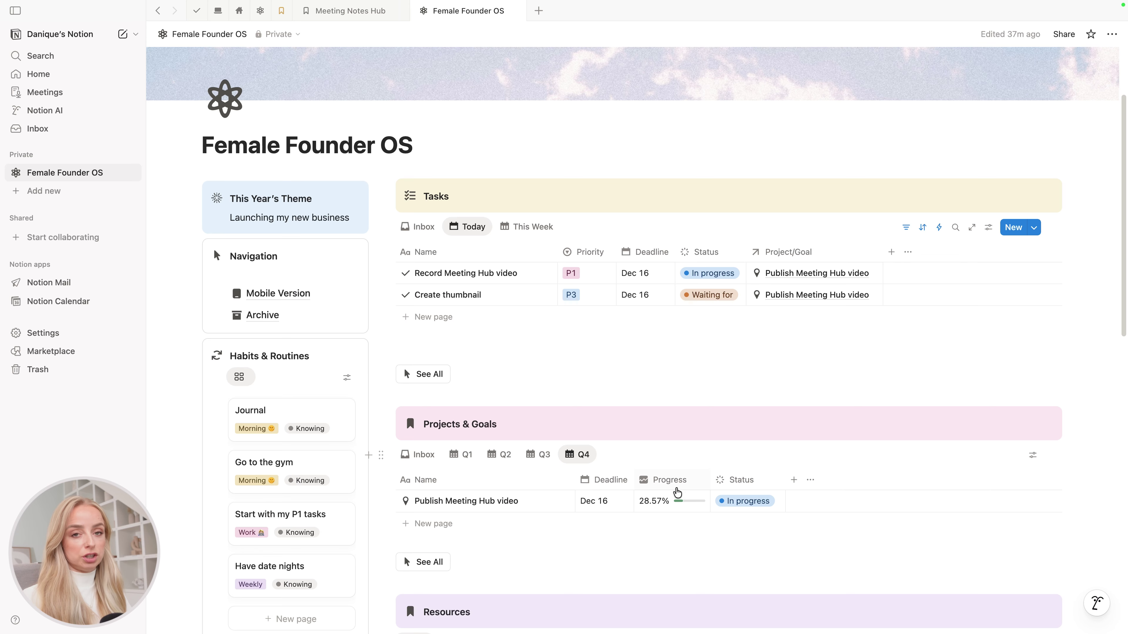
{"action": "left_click", "coordinate": [364, 16]}
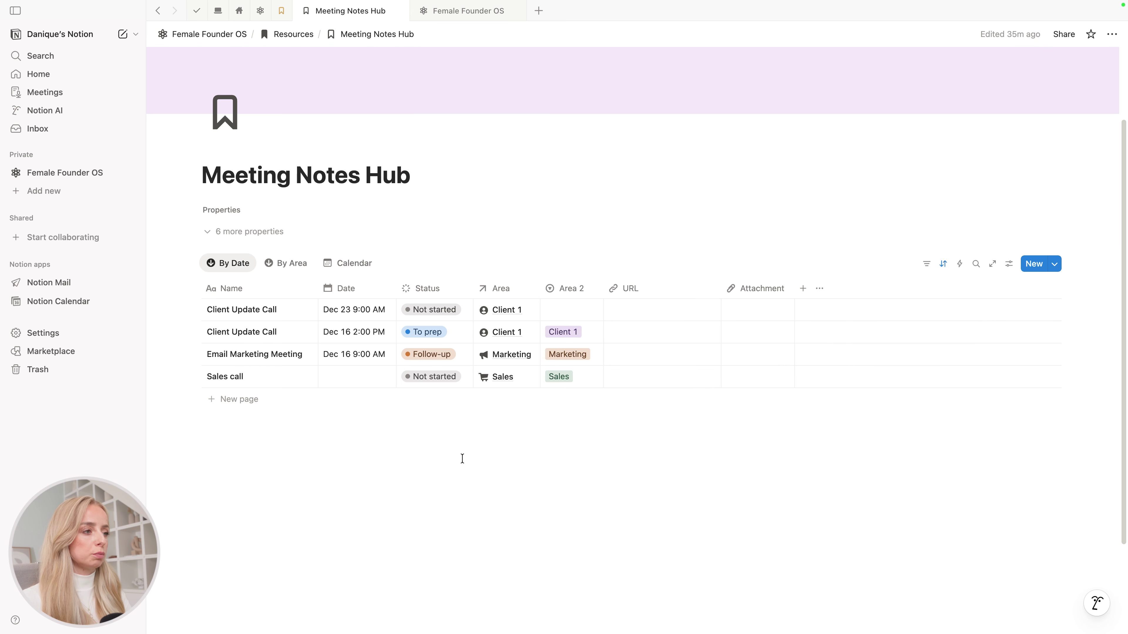
- Set up a new relation property in the By Date table linked to Projects & Goals and name it Project/Goal
{"action": "left_click", "coordinate": [802, 291]}
{"action": "scroll", "coordinate": [831, 537], "scroll_direction": "down", "scroll_amount": 2}
{"action": "scroll", "coordinate": [836, 537], "scroll_direction": "down", "scroll_amount": 1}
{"action": "left_click", "coordinate": [830, 570]}
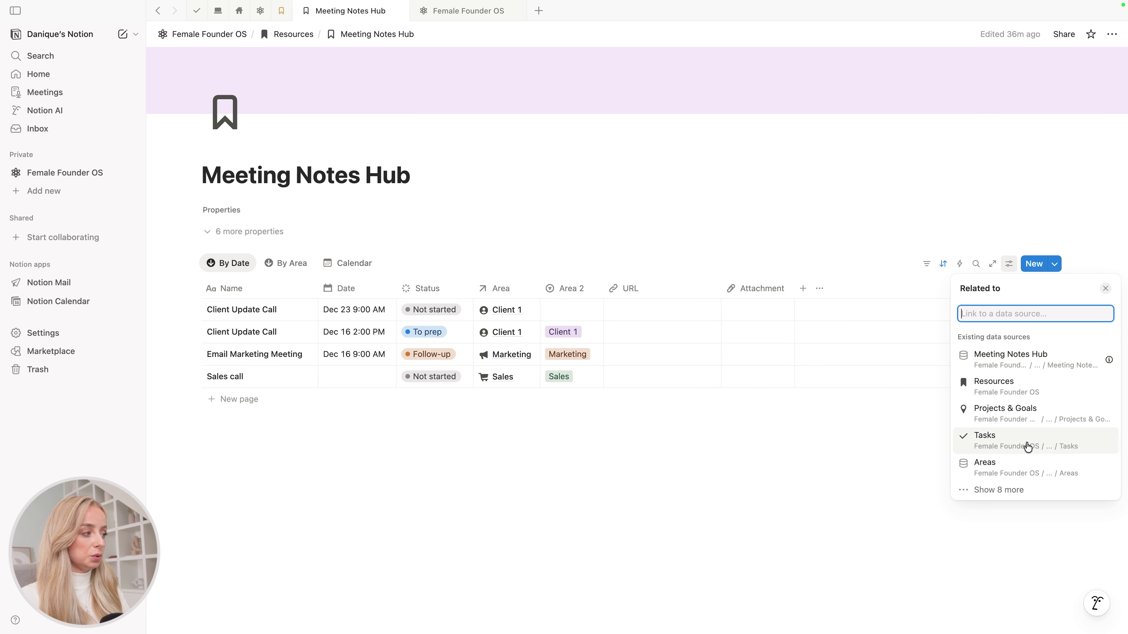
{"action": "left_click", "coordinate": [1058, 416]}
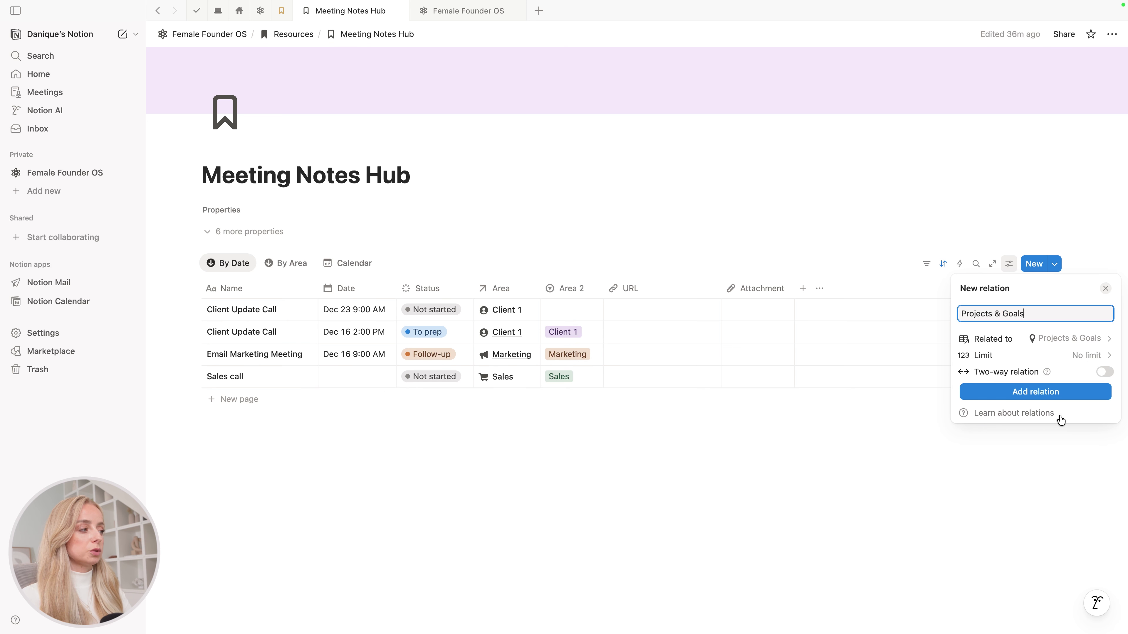
{"action": "left_click_drag", "start_coordinate": [990, 313], "coordinate": [1079, 314]}
{"action": "key", "text": "BackSpace"}
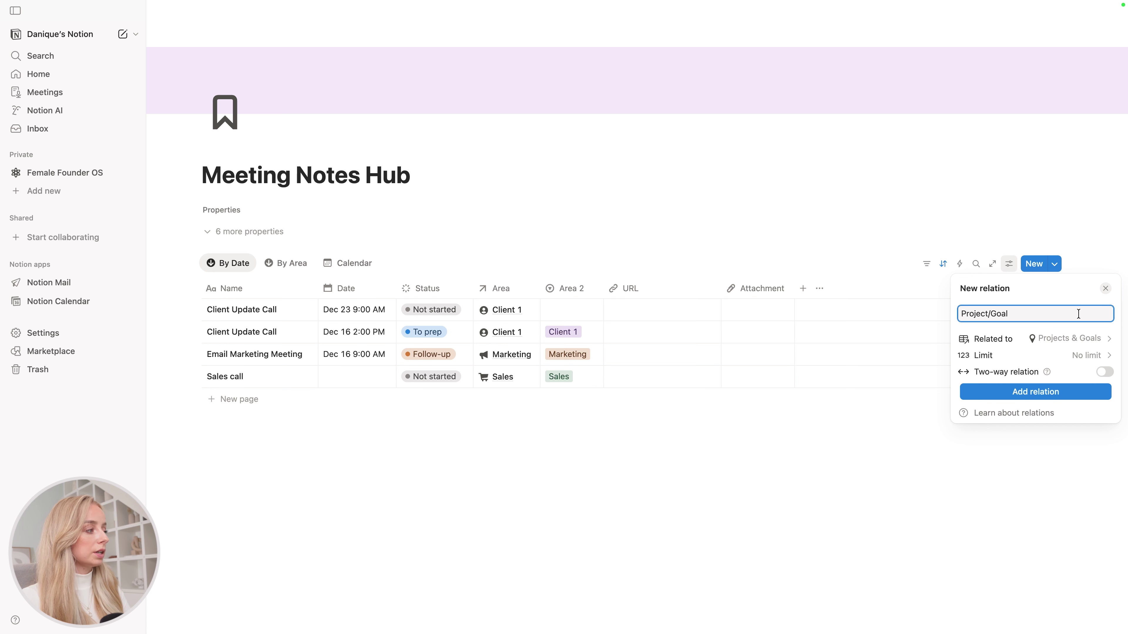
- Make the relation two-way with Meetings as the related property name, and add it to the database
{"action": "left_click", "coordinate": [1104, 373]}
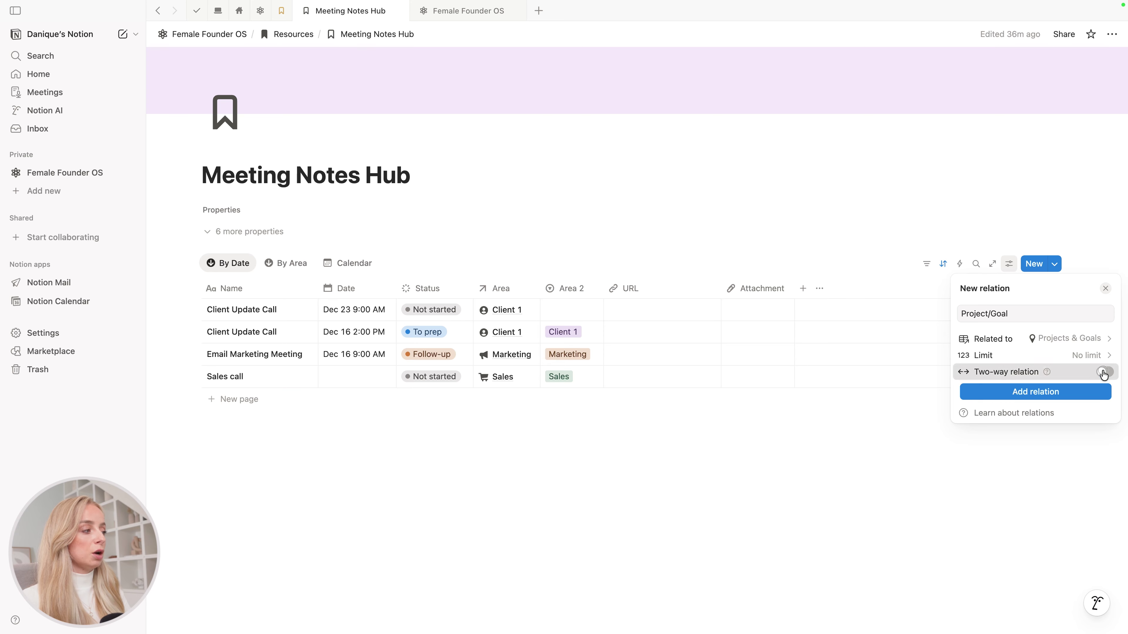
{"action": "type", "text": "Meetings"}
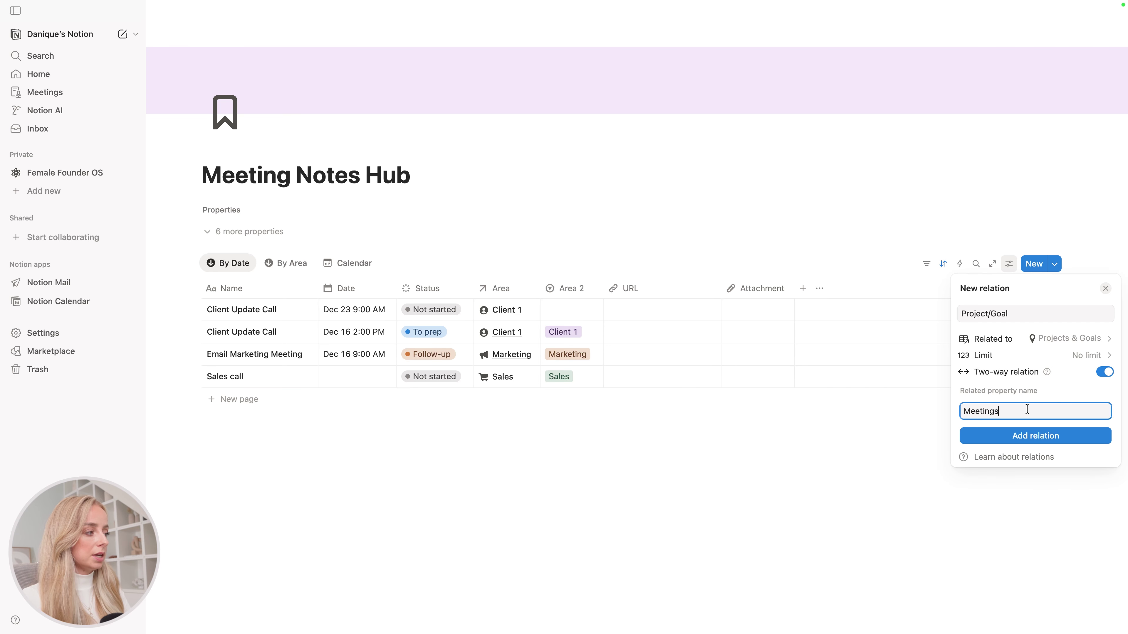
{"action": "left_click", "coordinate": [1039, 438]}
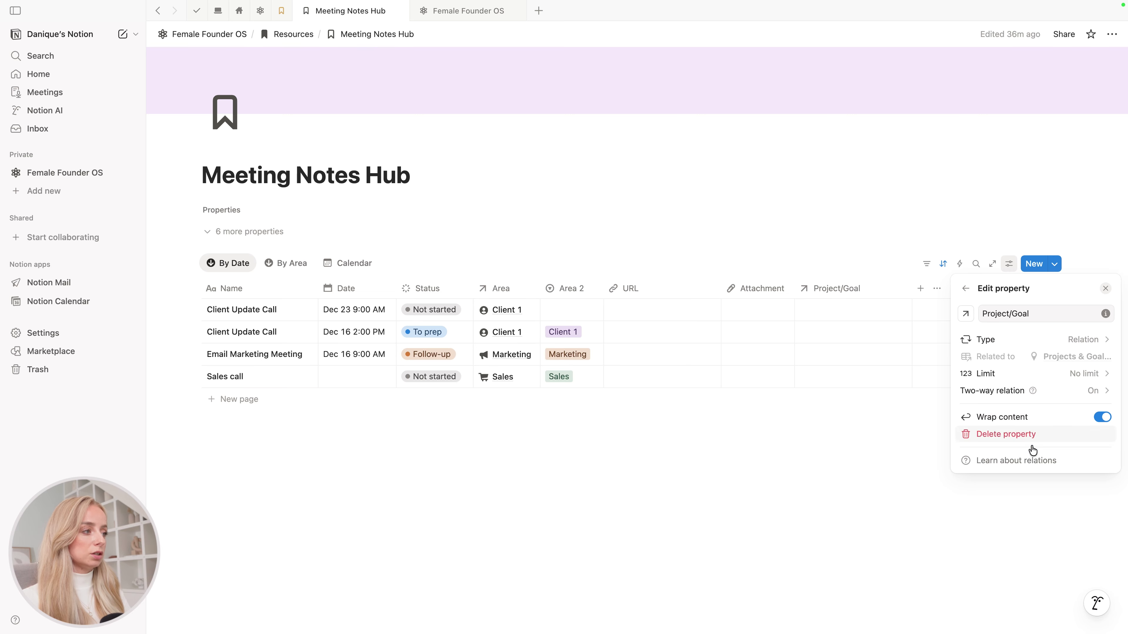
{"action": "left_click", "coordinate": [814, 479]}
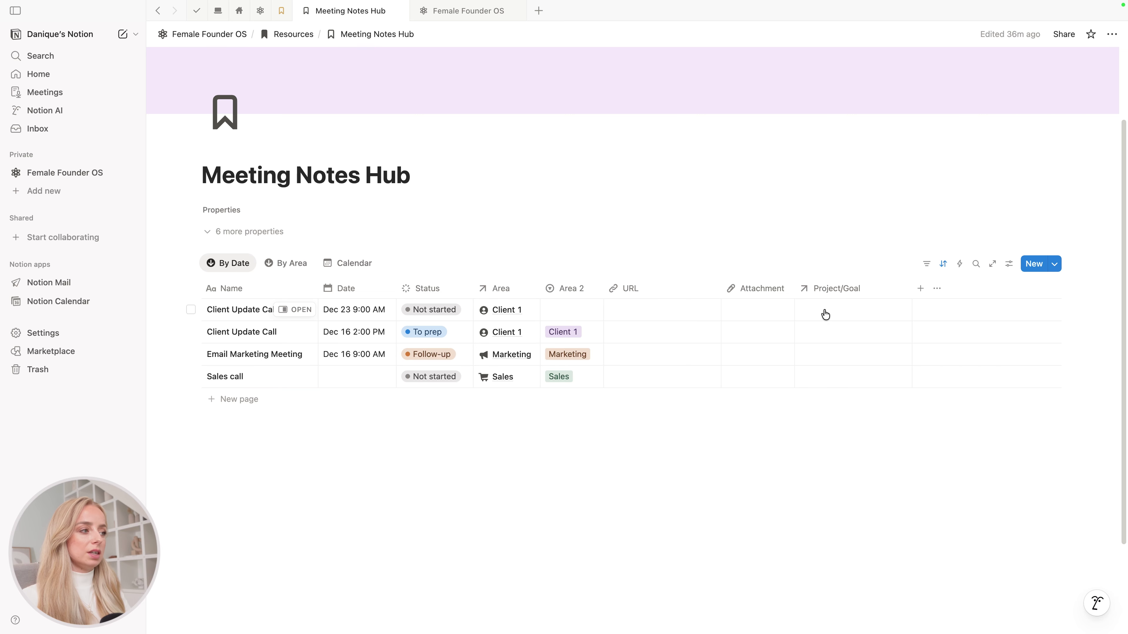
- Open the Publish Meeting Hub video project from the full Projects & Goals database
{"action": "left_click", "coordinate": [845, 315]}
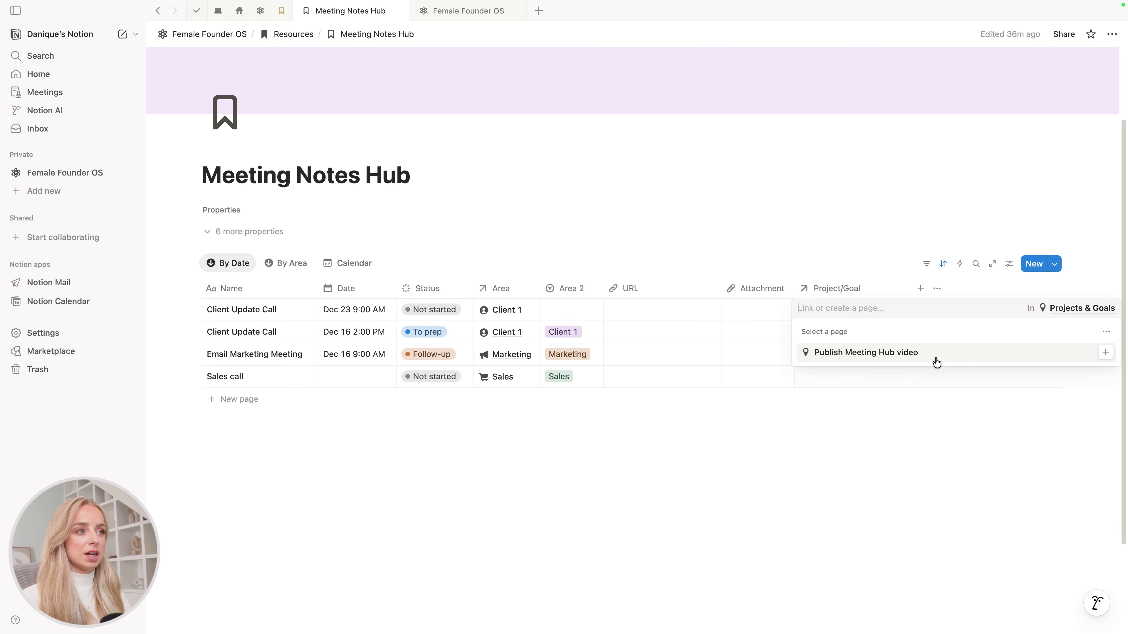
{"action": "left_click", "coordinate": [485, 13]}
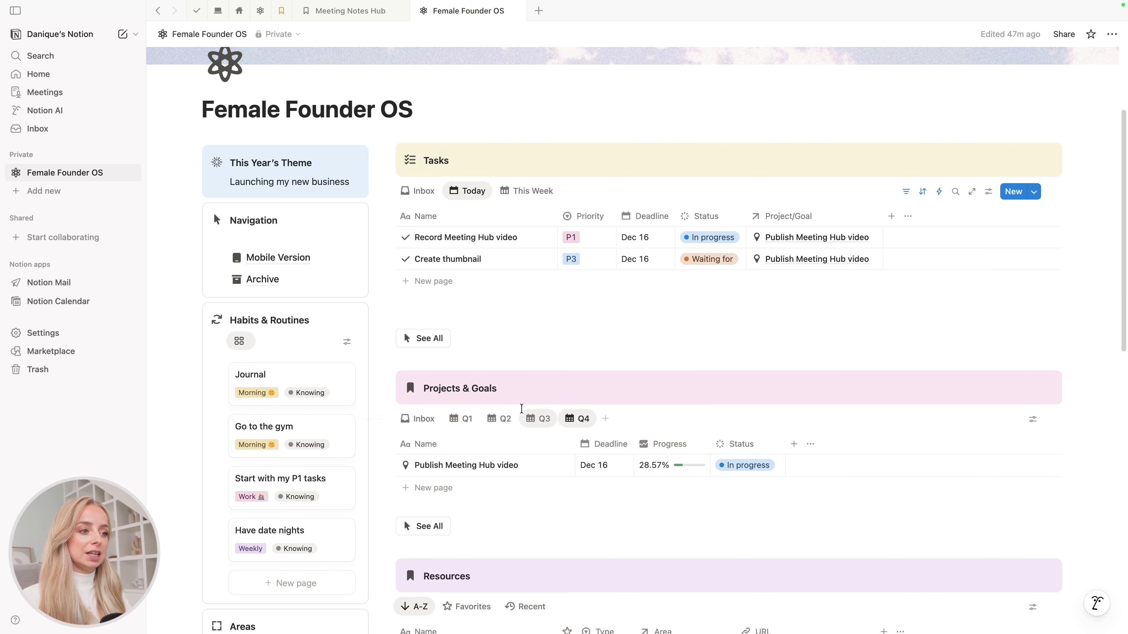
{"action": "left_click", "coordinate": [439, 530]}
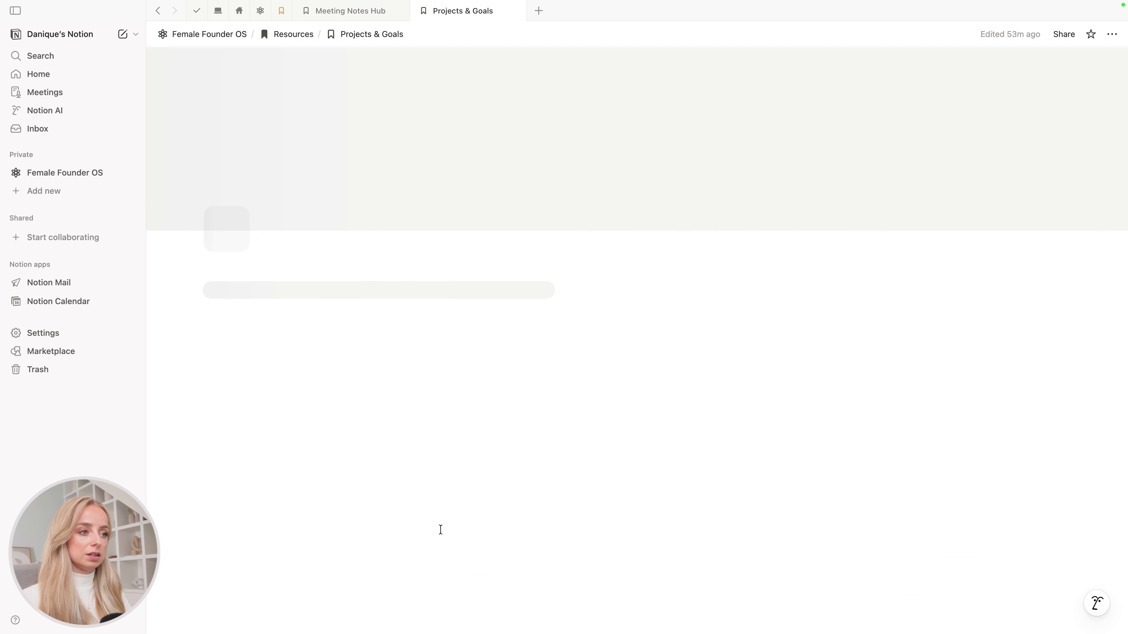
{"action": "scroll", "coordinate": [625, 542], "scroll_direction": "down", "scroll_amount": 1}
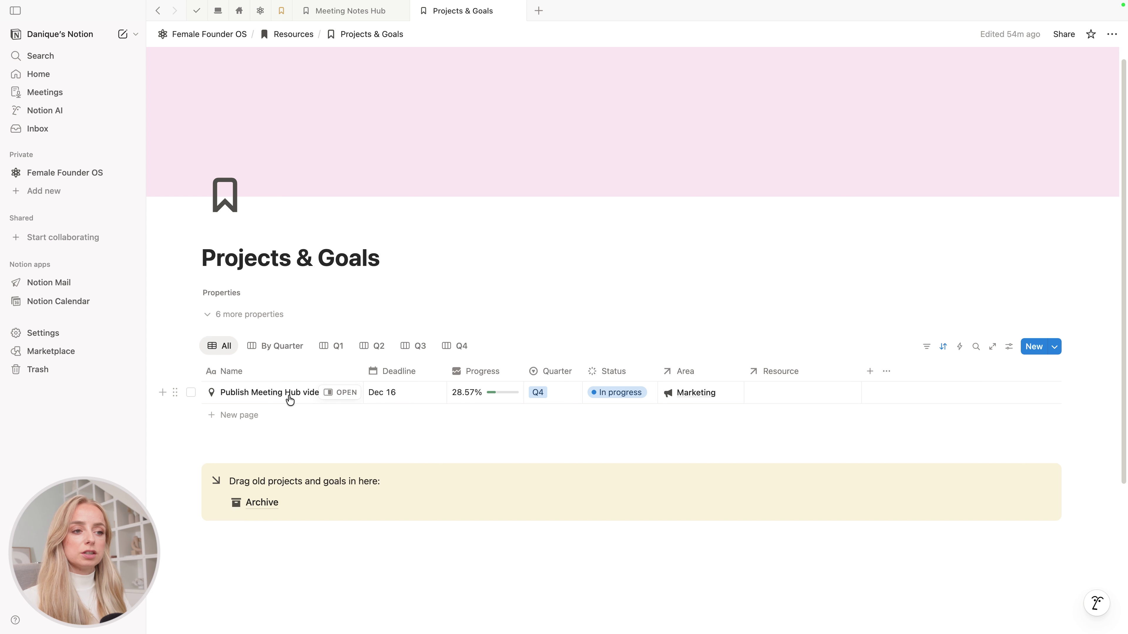
{"action": "left_click", "coordinate": [329, 394]}
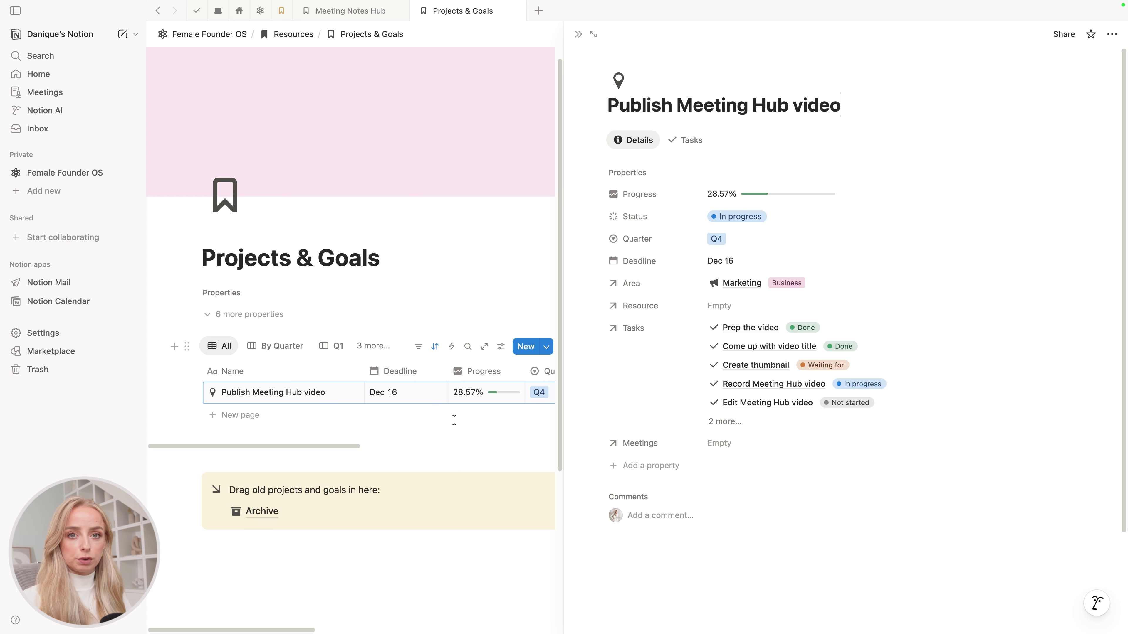
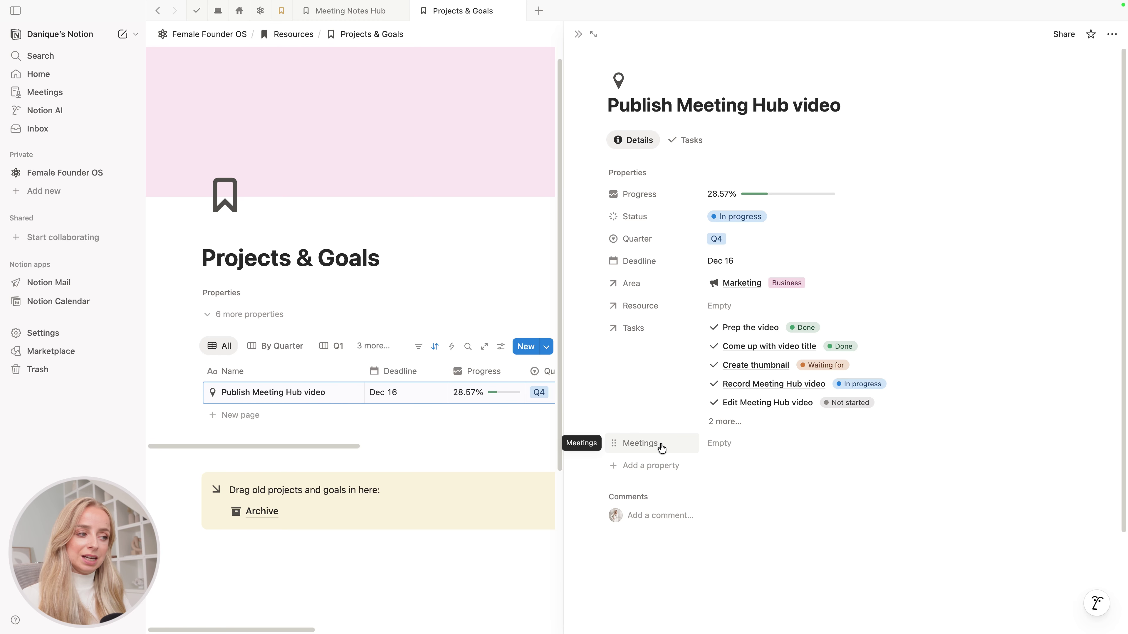
- Show the Date property in the project's Meetings relation and link the Sales call meeting
{"action": "left_click", "coordinate": [728, 443]}
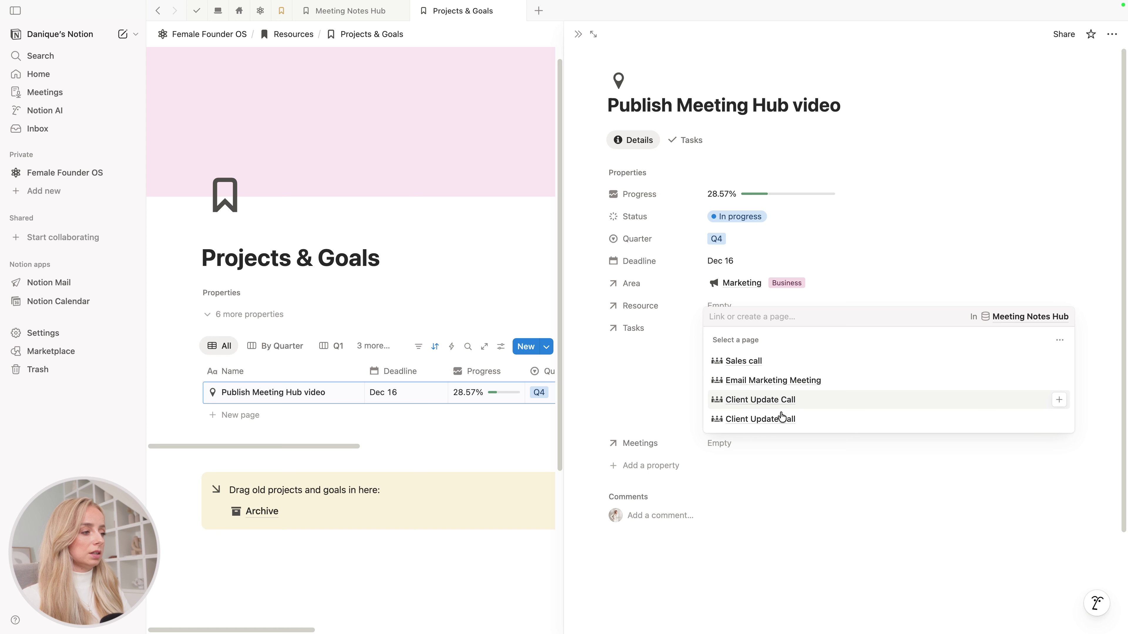
{"action": "left_click", "coordinate": [1059, 340]}
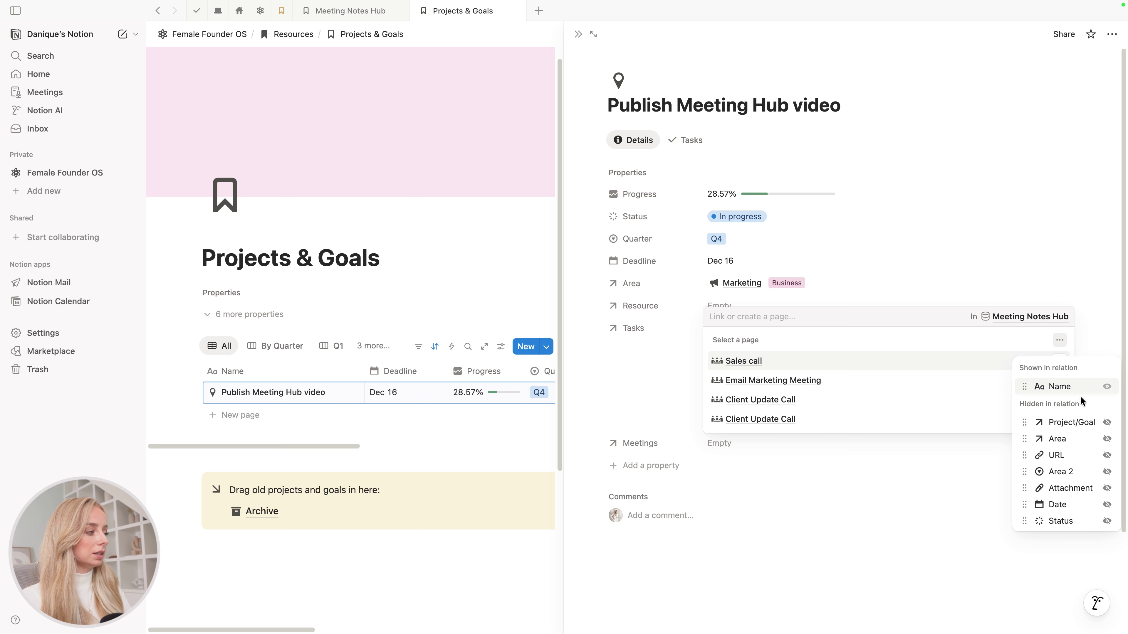
{"action": "left_click", "coordinate": [1107, 504]}
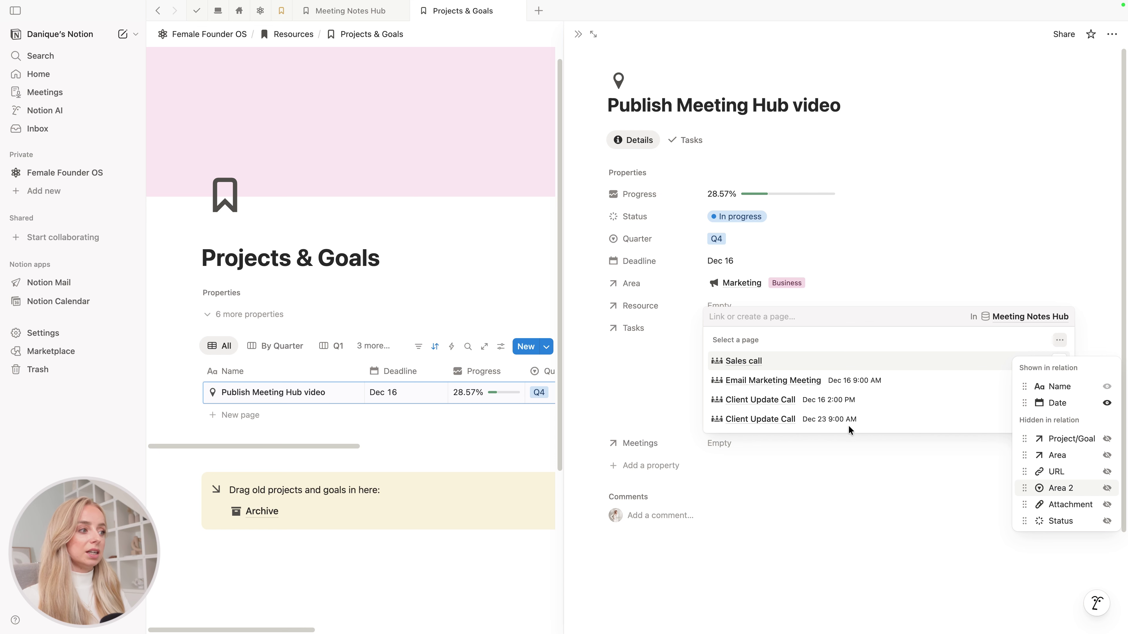
{"action": "left_click", "coordinate": [807, 470]}
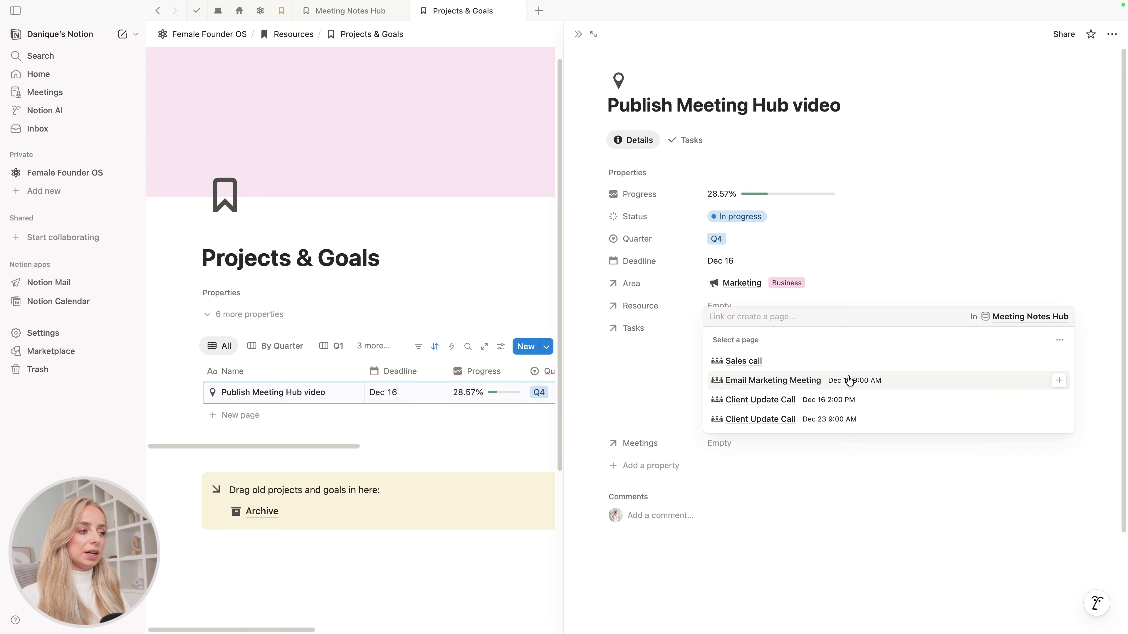
{"action": "left_click", "coordinate": [793, 362]}
{"action": "left_click", "coordinate": [747, 569]}
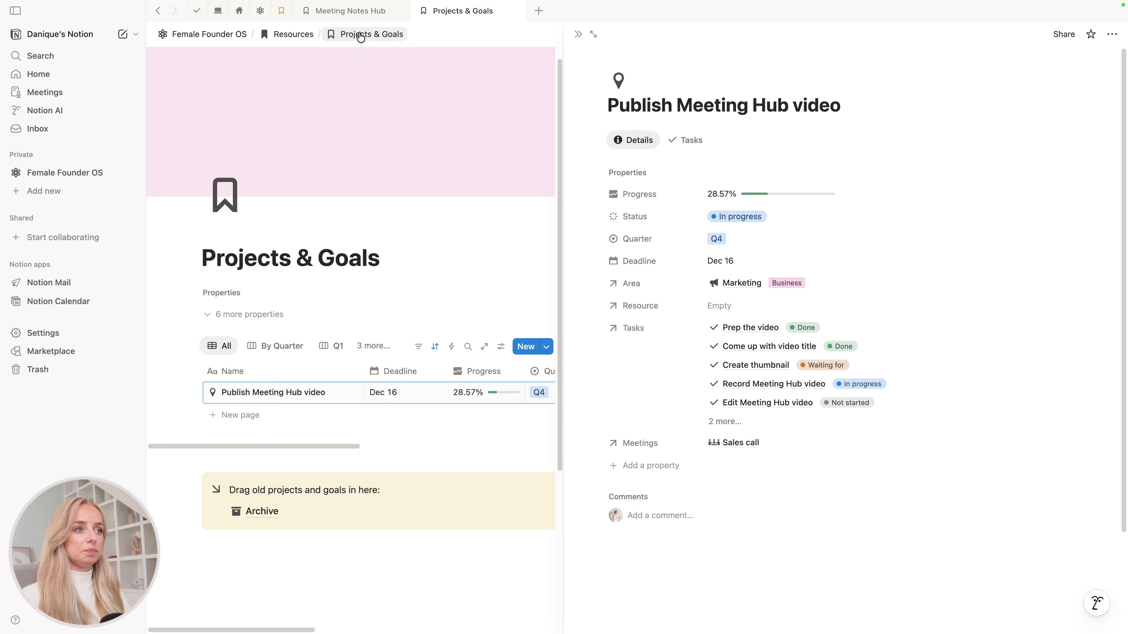
- In the Meeting Notes Hub, widen the Project/Goal column and unlink Publish Meeting Hub video from the Sales call
{"action": "left_click", "coordinate": [358, 15]}
{"action": "left_click", "coordinate": [633, 511]}
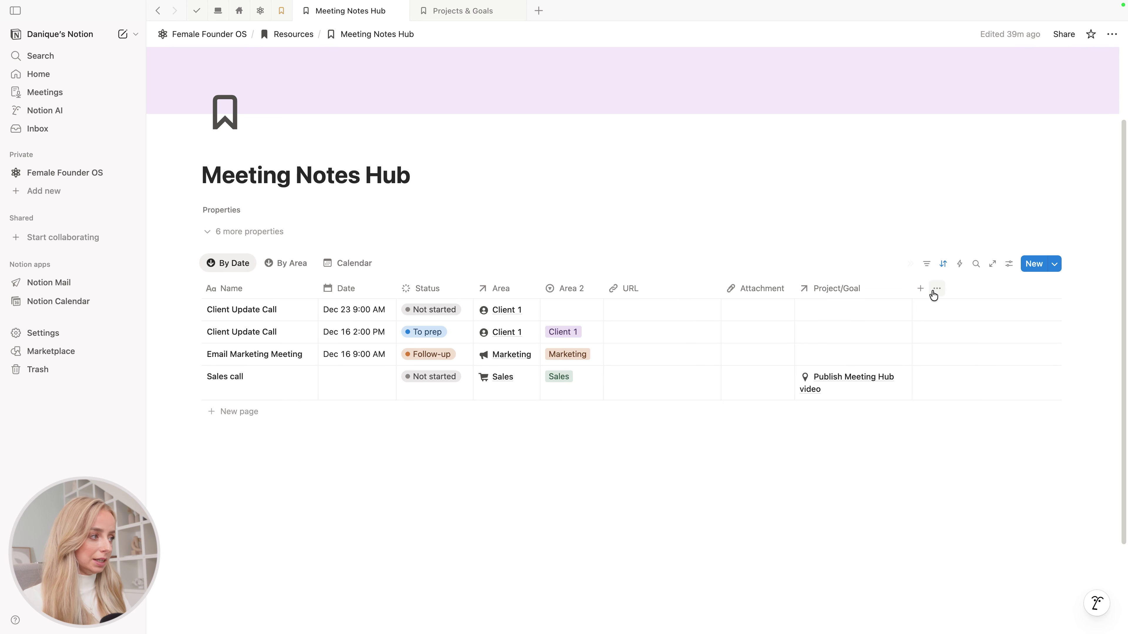
{"action": "left_click_drag", "start_coordinate": [912, 288], "coordinate": [926, 288]}
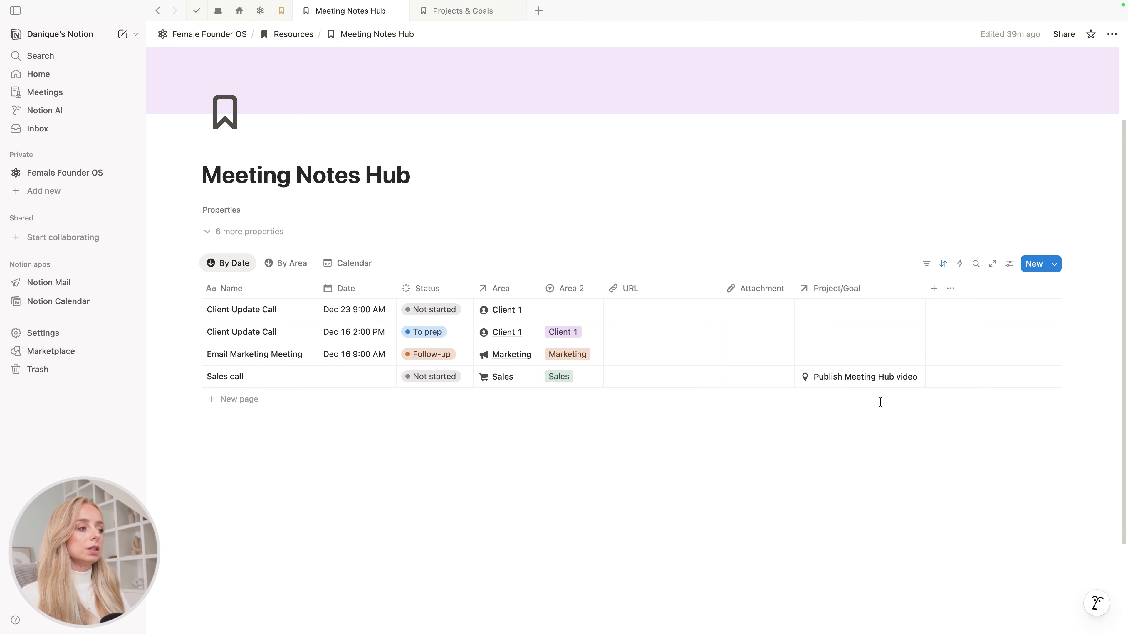
{"action": "left_click", "coordinate": [834, 389]}
{"action": "left_click", "coordinate": [1106, 418]}
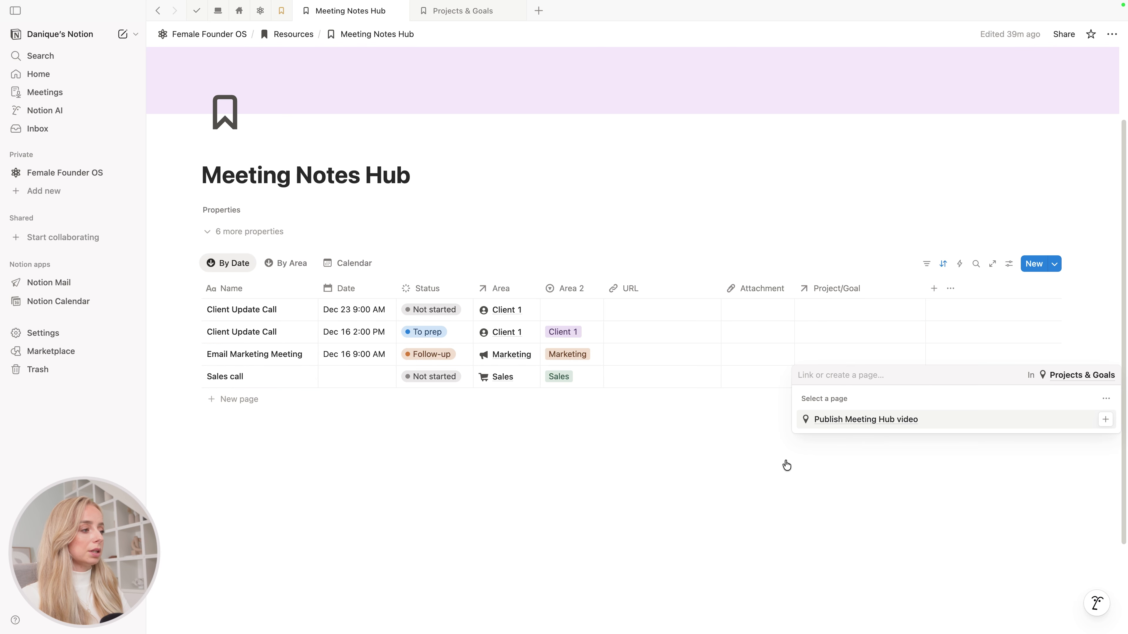
- Create and link a project named Create Q1 Email Campaigns in the Email Marketing Meeting's Project/Goal relation, and widen that column
{"action": "left_click", "coordinate": [715, 493]}
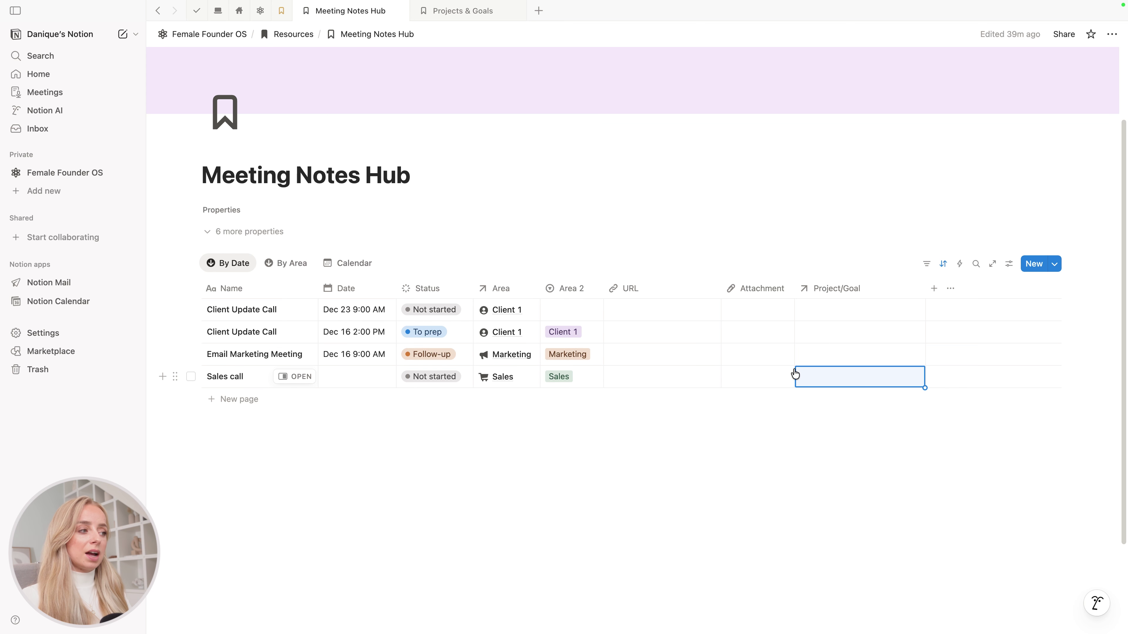
{"action": "left_click", "coordinate": [811, 354]}
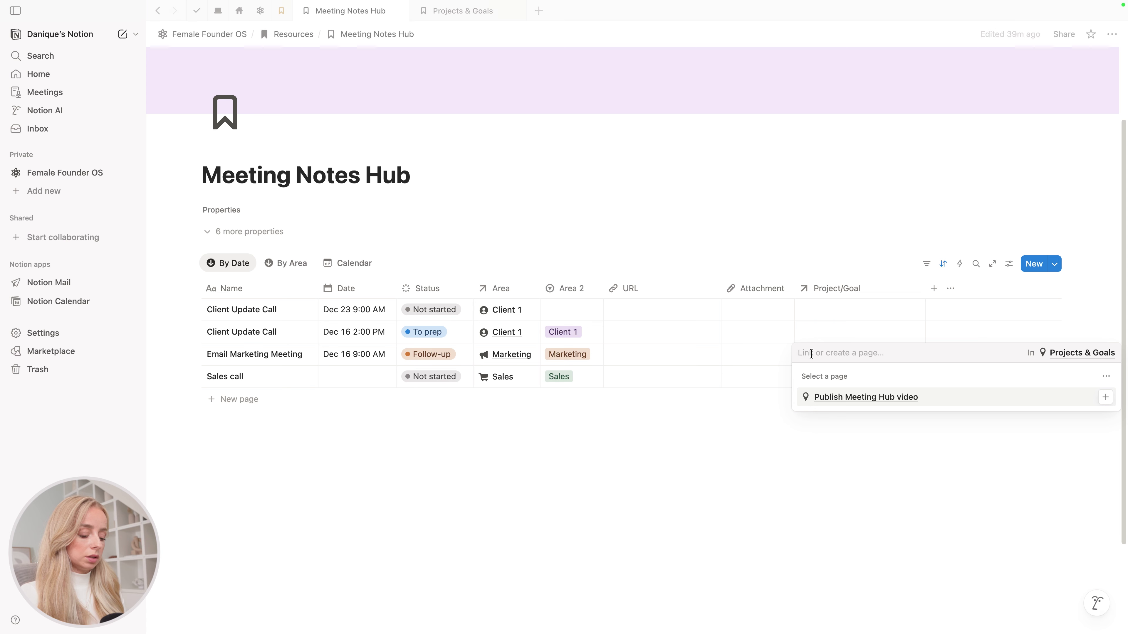
{"action": "type", "text": "Create"}
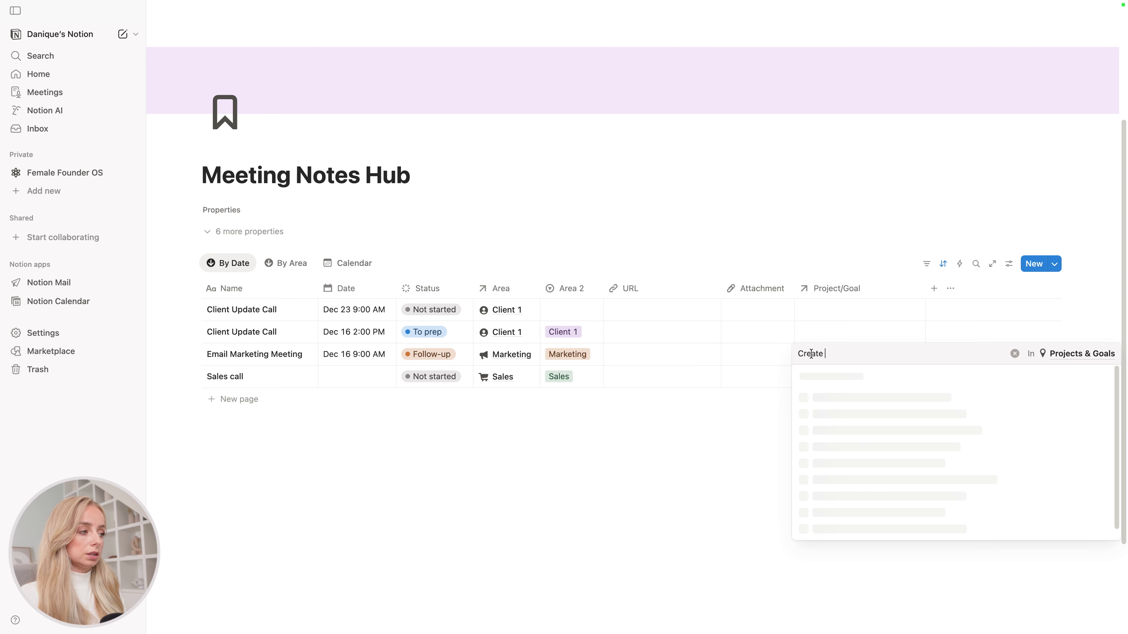
{"action": "type", "text": " Q1 Email Campaigns"}
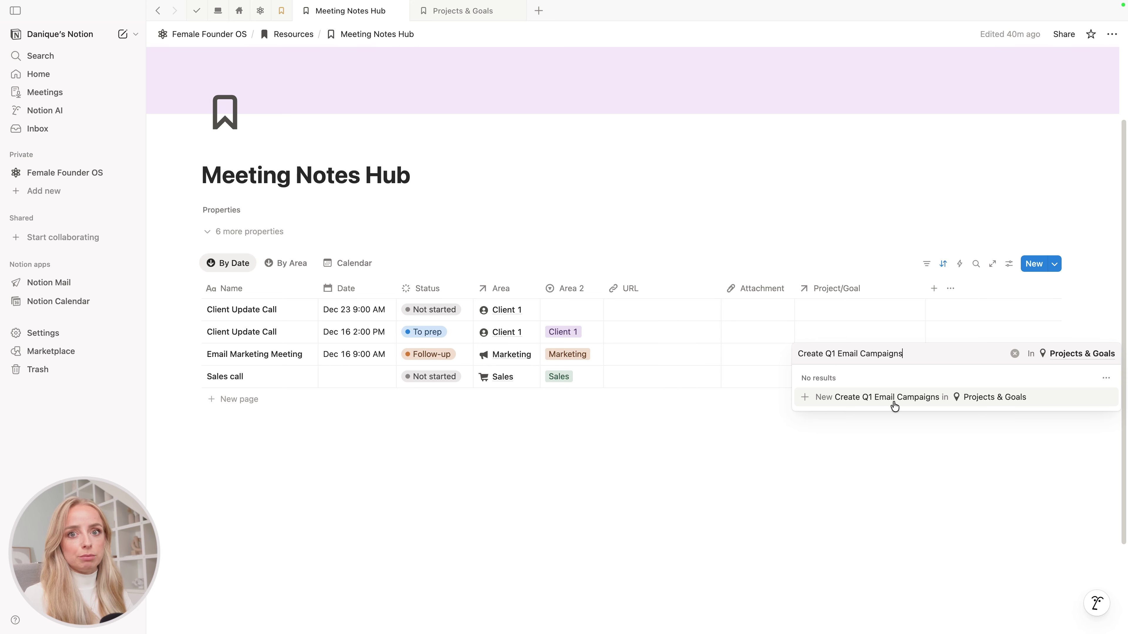
{"action": "left_click", "coordinate": [870, 399]}
{"action": "left_click", "coordinate": [822, 498]}
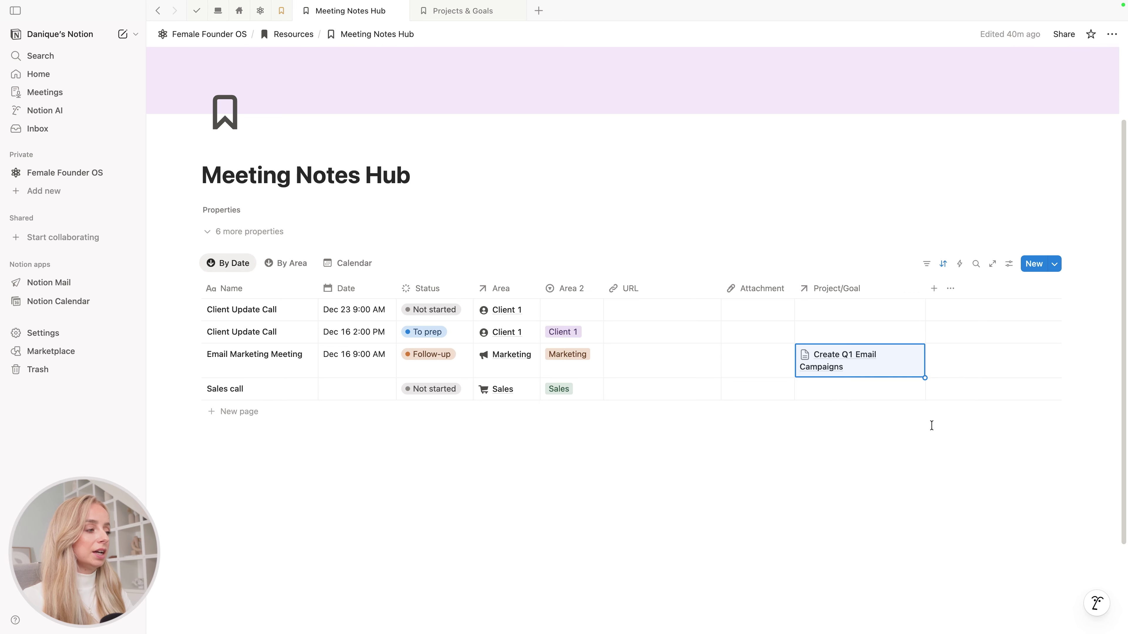
{"action": "left_click_drag", "start_coordinate": [926, 289], "coordinate": [934, 288]}
{"action": "left_click", "coordinate": [915, 483]}
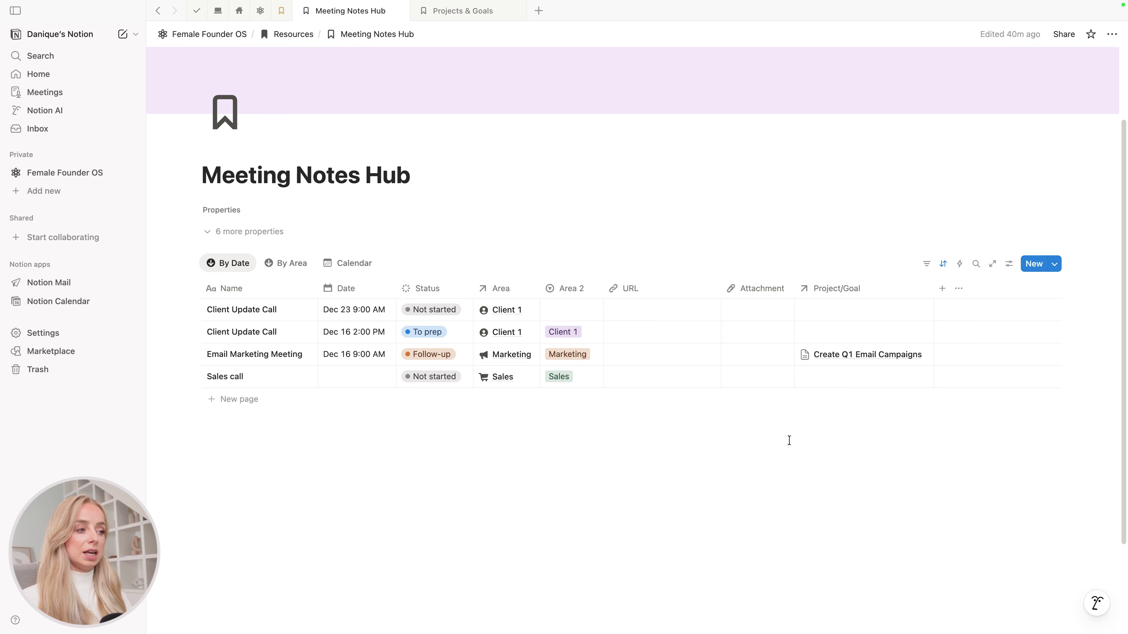
- Open the Create Q1 Email Campaigns project from the meeting's relation to check its Meetings property, and close it again
{"action": "left_click", "coordinate": [854, 354]}
{"action": "left_click", "coordinate": [845, 403]}
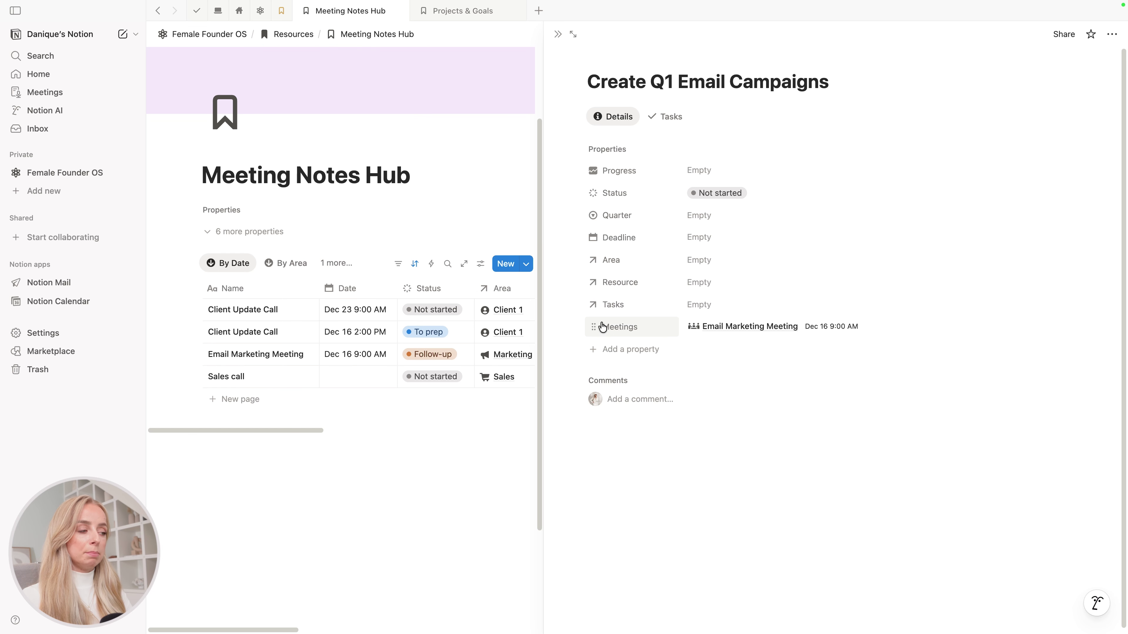
{"action": "left_click", "coordinate": [558, 34]}
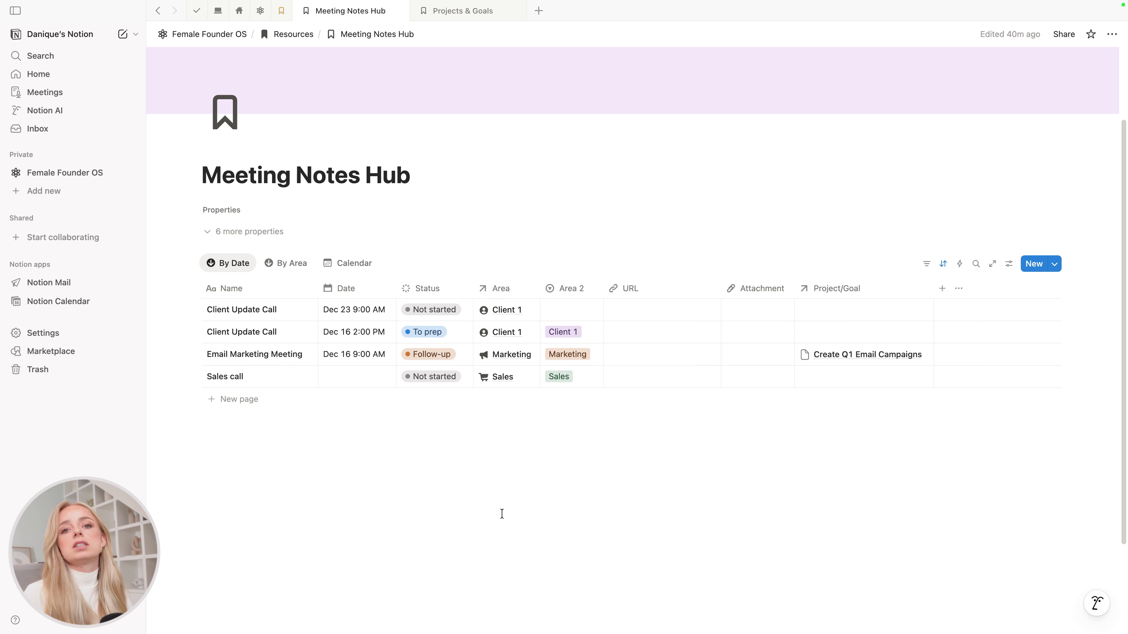
{"action": "left_click", "coordinate": [854, 287]}
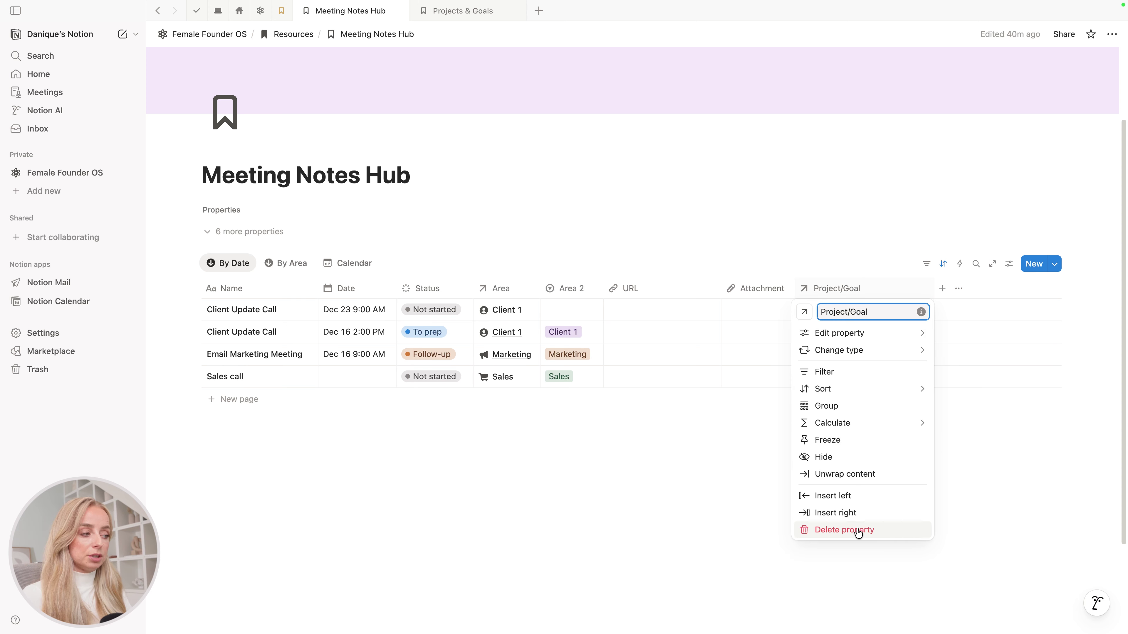
{"action": "left_click", "coordinate": [836, 531]}
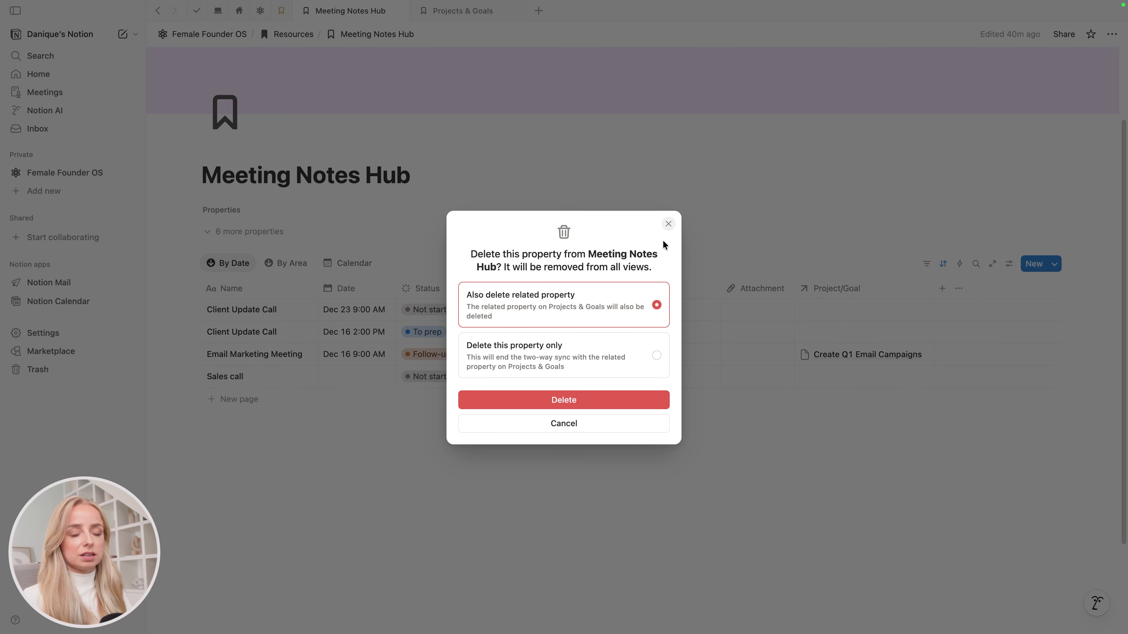
{"action": "left_click", "coordinate": [668, 229]}
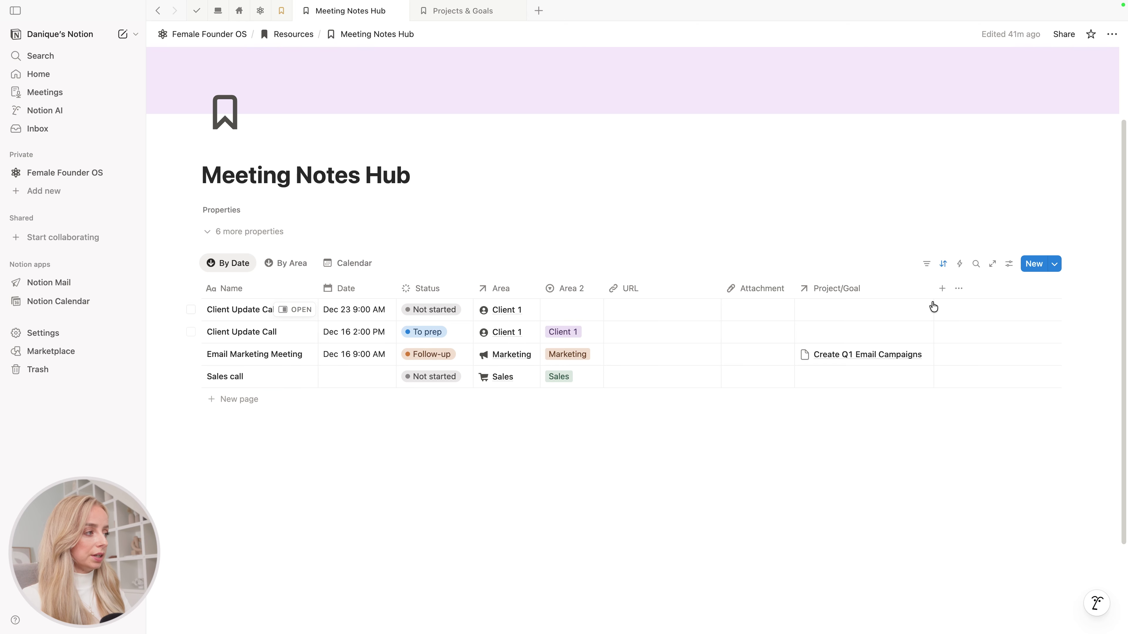
- Add a relation property to the Tasks database, two-way with Meeting as the related property name
{"action": "left_click", "coordinate": [942, 290]}
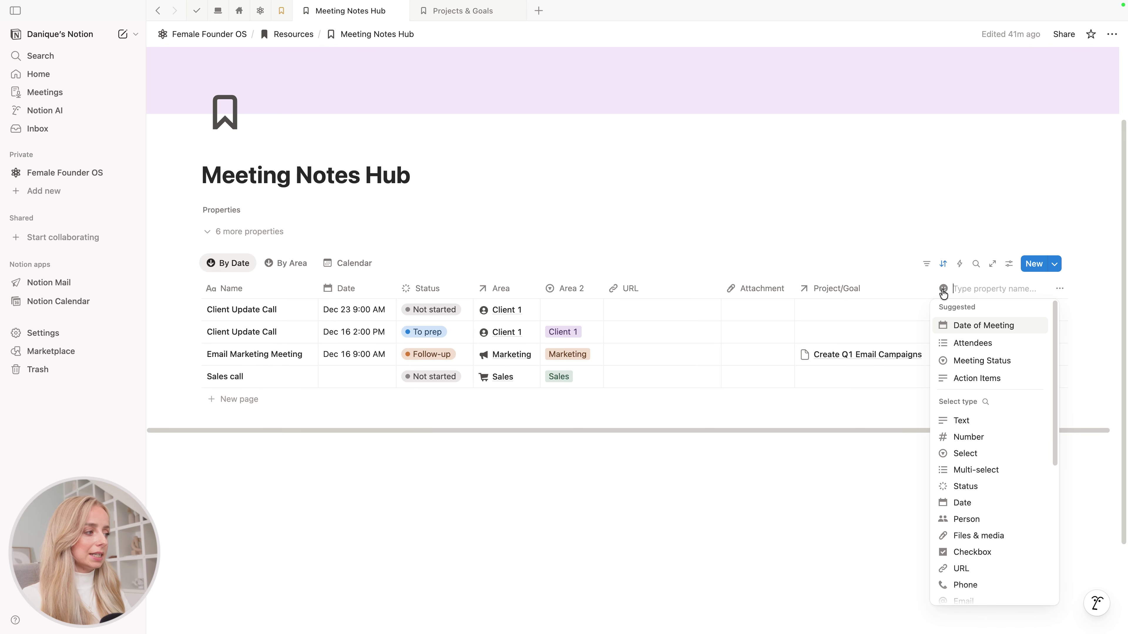
{"action": "scroll", "coordinate": [986, 579], "scroll_direction": "down", "scroll_amount": 5}
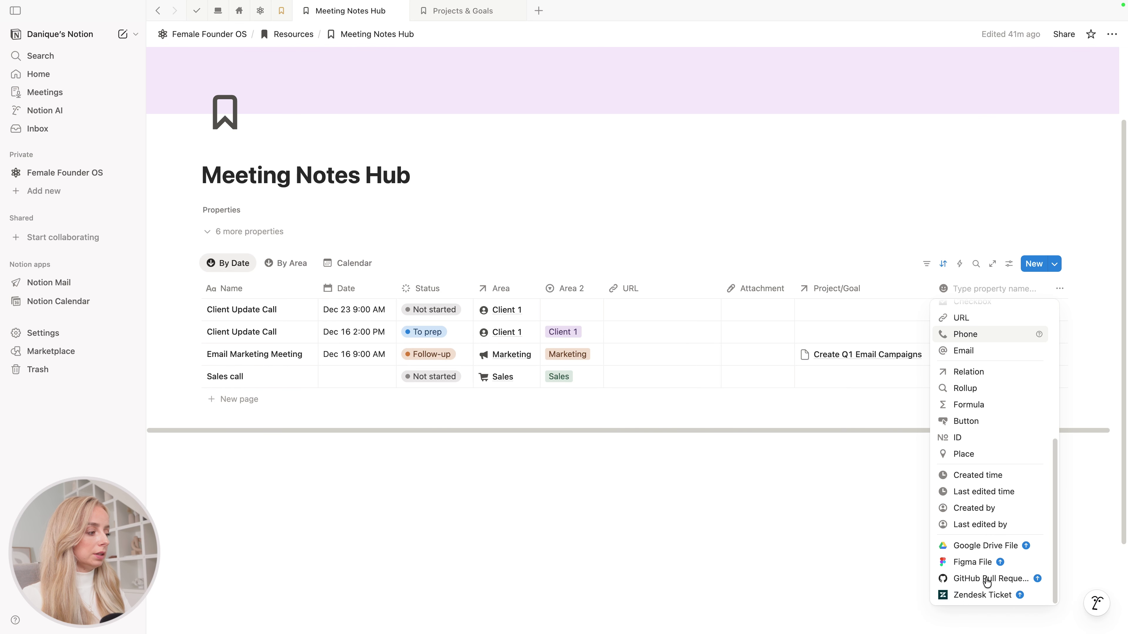
{"action": "scroll", "coordinate": [984, 546], "scroll_direction": "up", "scroll_amount": 3}
{"action": "left_click", "coordinate": [970, 449]}
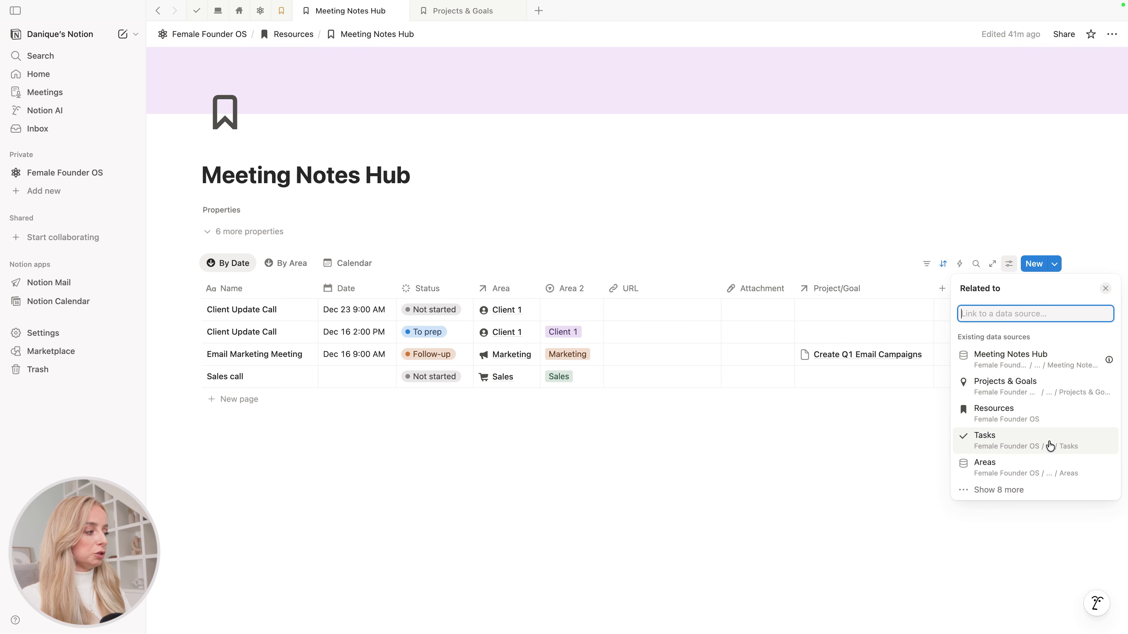
{"action": "left_click", "coordinate": [1036, 445]}
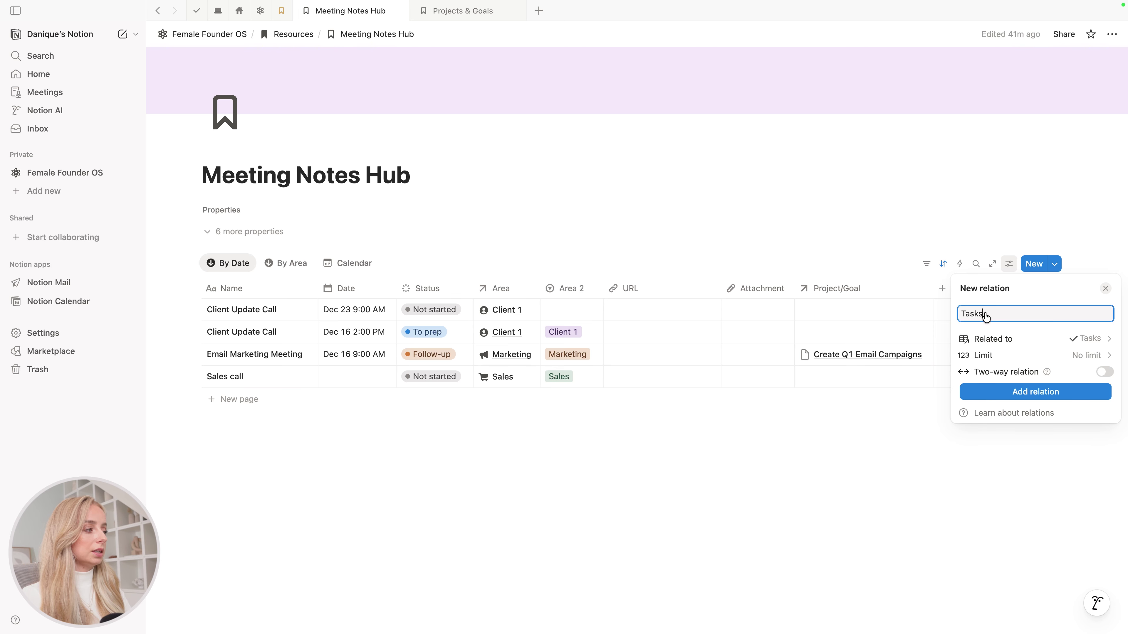
{"action": "left_click", "coordinate": [1104, 371]}
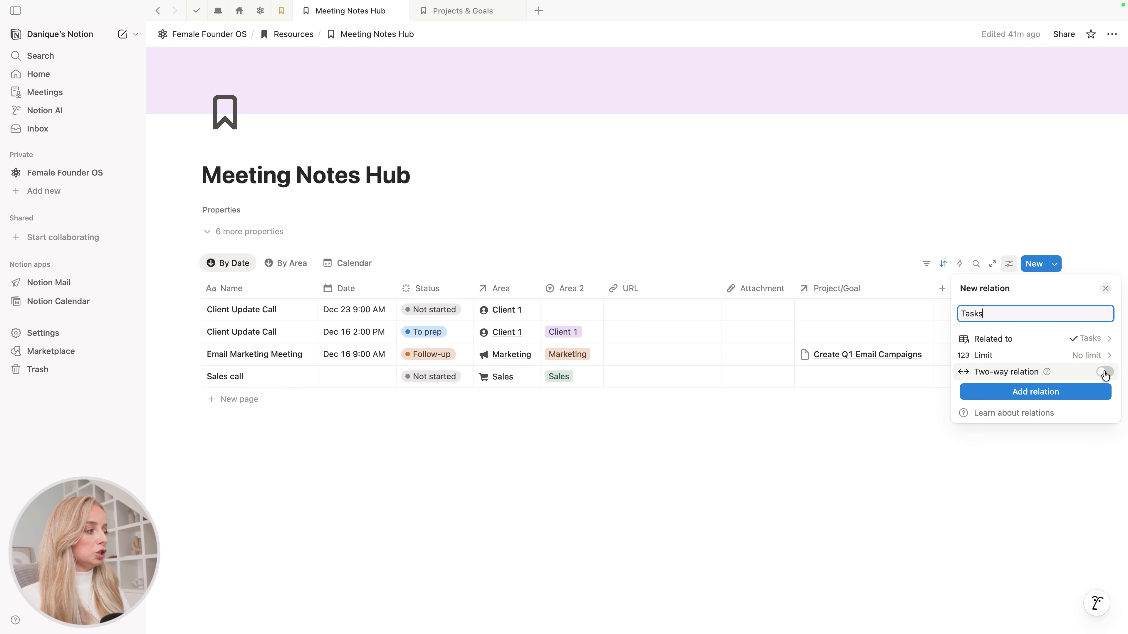
{"action": "type", "text": "Meeting"}
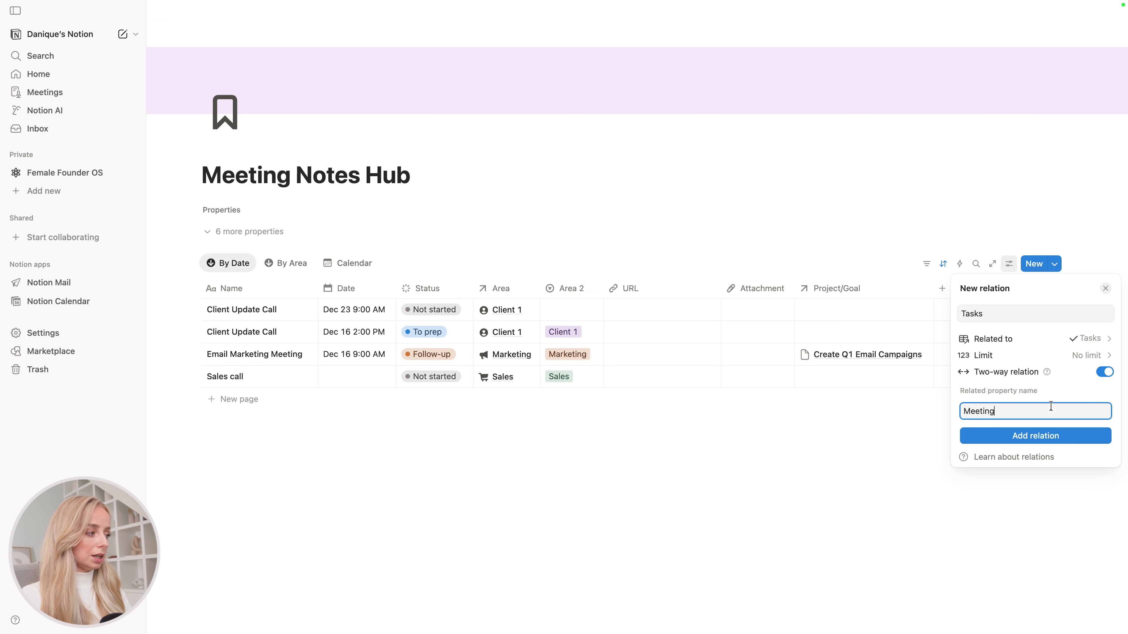
{"action": "left_click", "coordinate": [1033, 439]}
{"action": "left_click", "coordinate": [698, 536]}
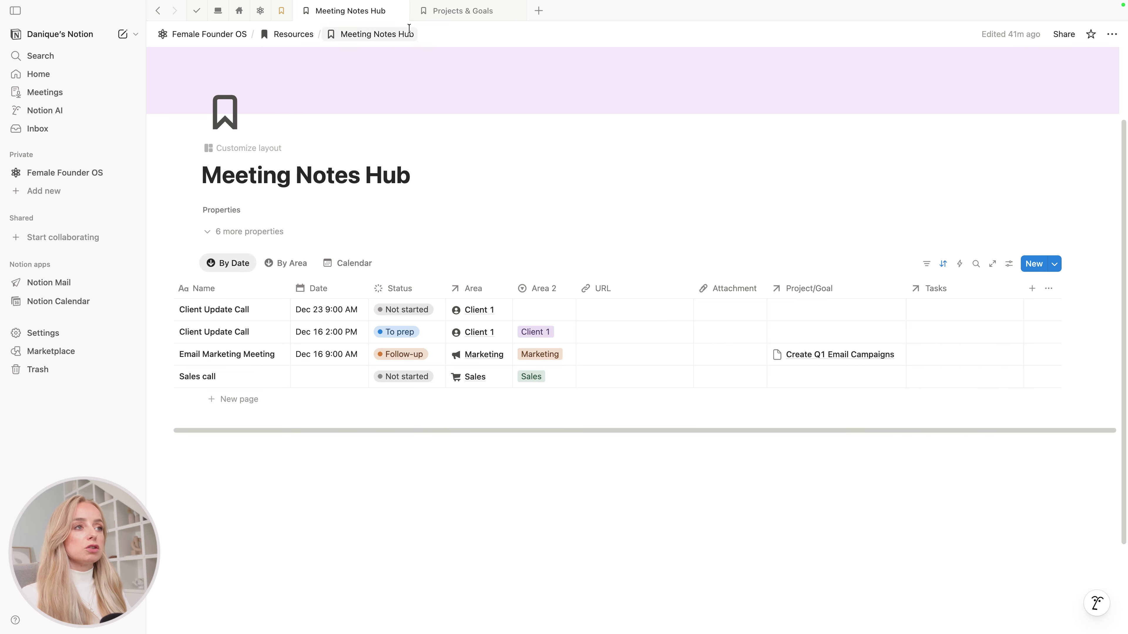
- Open the full Tasks database from the Female Founder OS dashboard and look at its All view
{"action": "left_click", "coordinate": [452, 11]}
{"action": "left_click", "coordinate": [204, 36]}
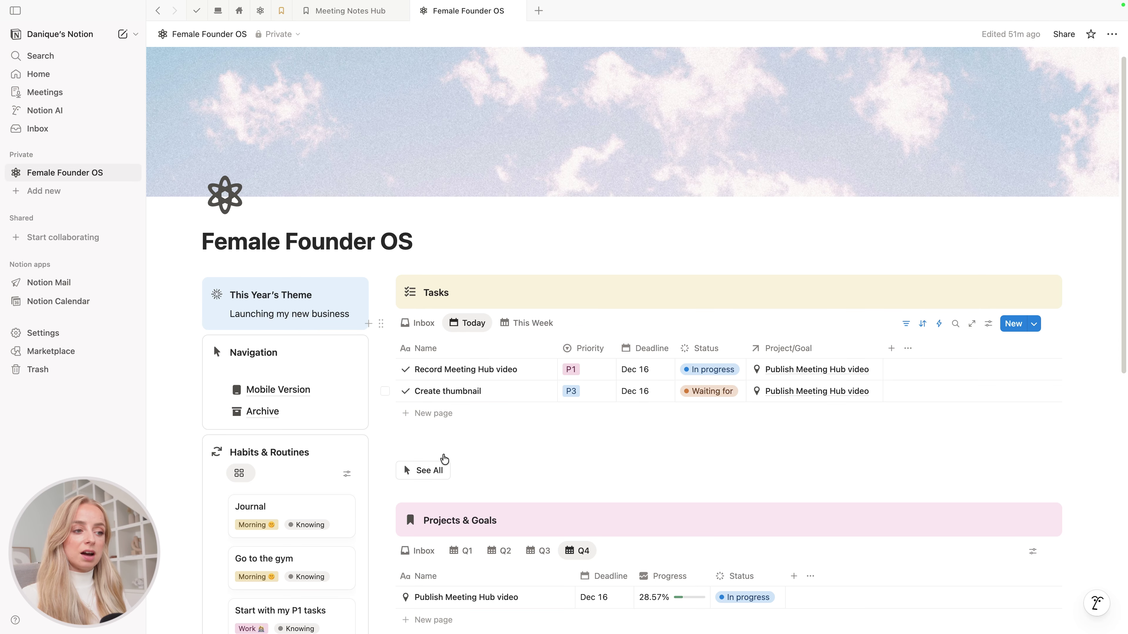
{"action": "left_click", "coordinate": [440, 472]}
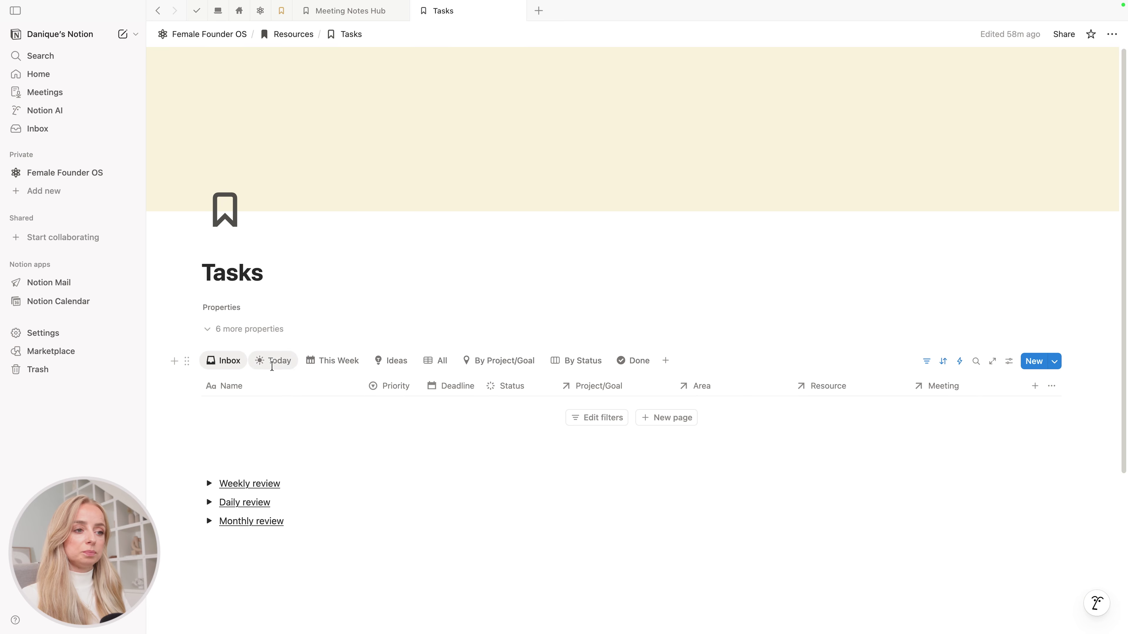
{"action": "left_click", "coordinate": [434, 361]}
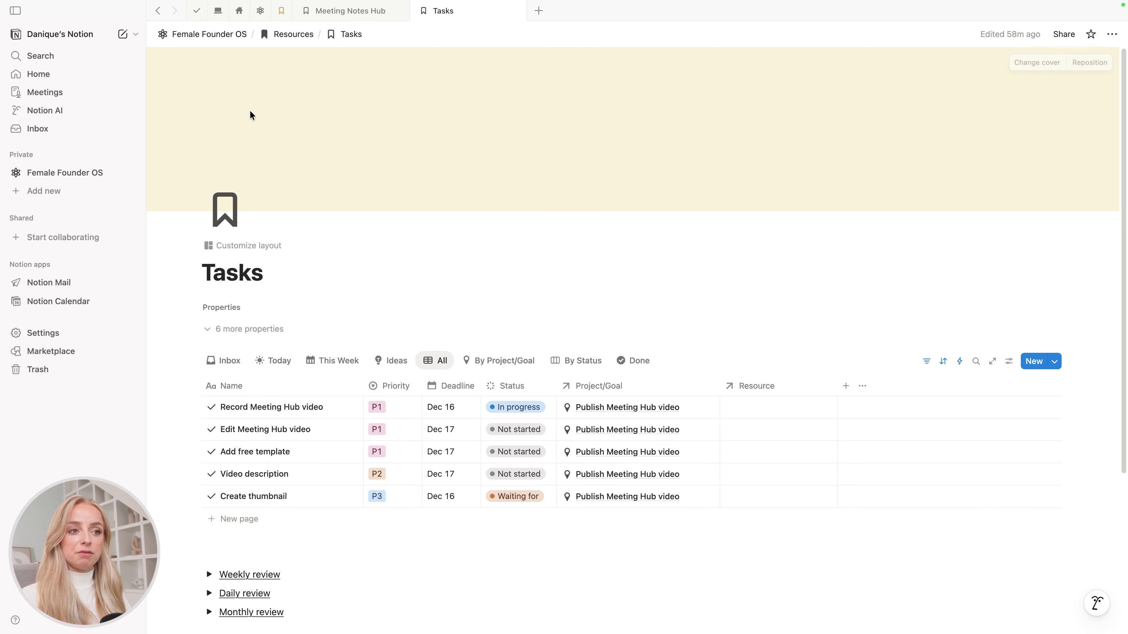
- In the Meeting Notes Hub, show the Status property of tasks in the Email Marketing Meeting's Tasks relation
{"action": "left_click", "coordinate": [363, 11]}
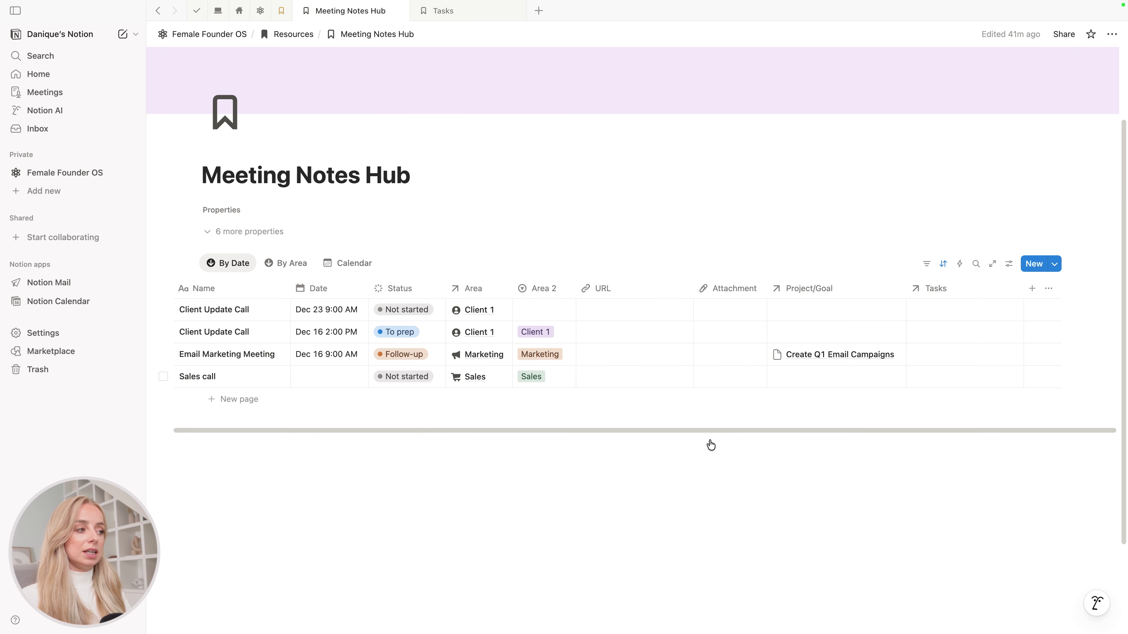
{"action": "left_click", "coordinate": [949, 360]}
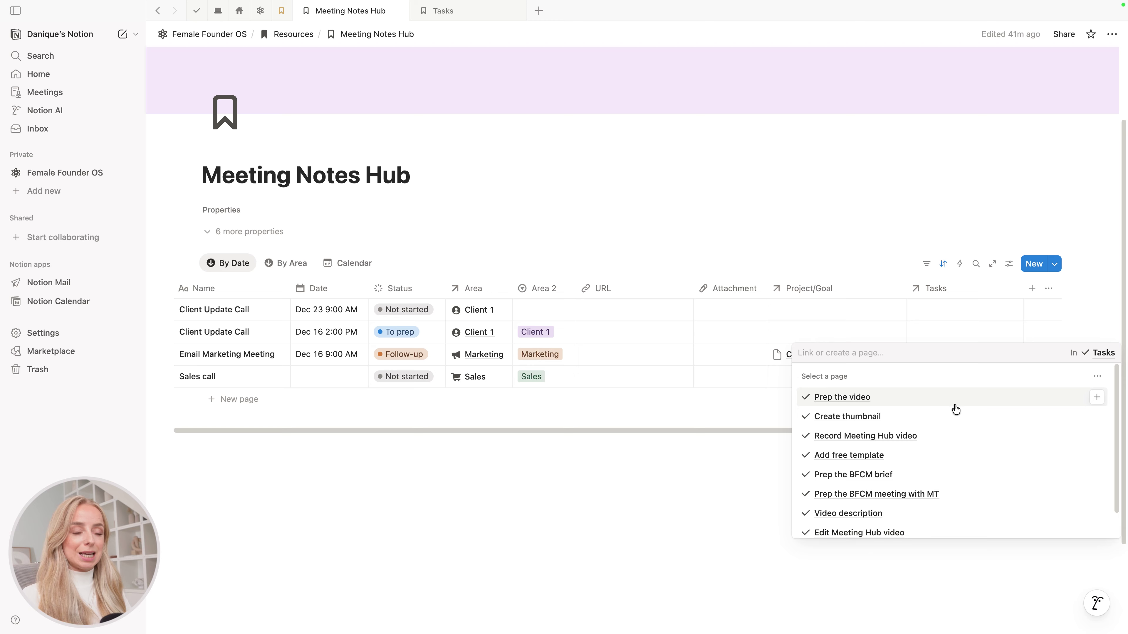
{"action": "left_click", "coordinate": [1097, 377]}
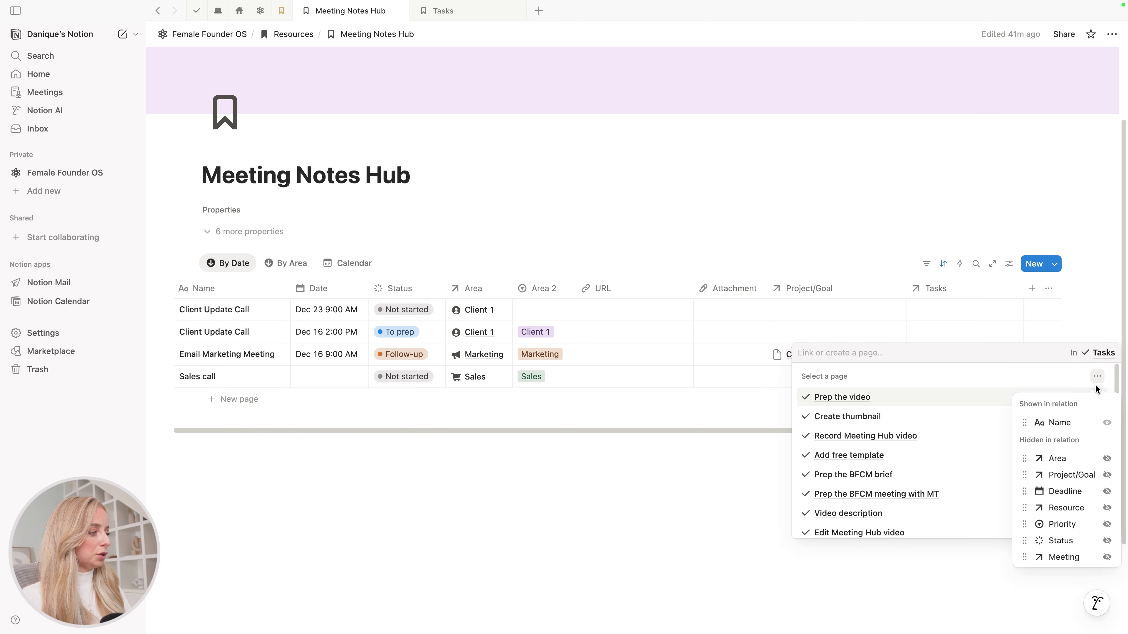
{"action": "left_click", "coordinate": [1107, 541]}
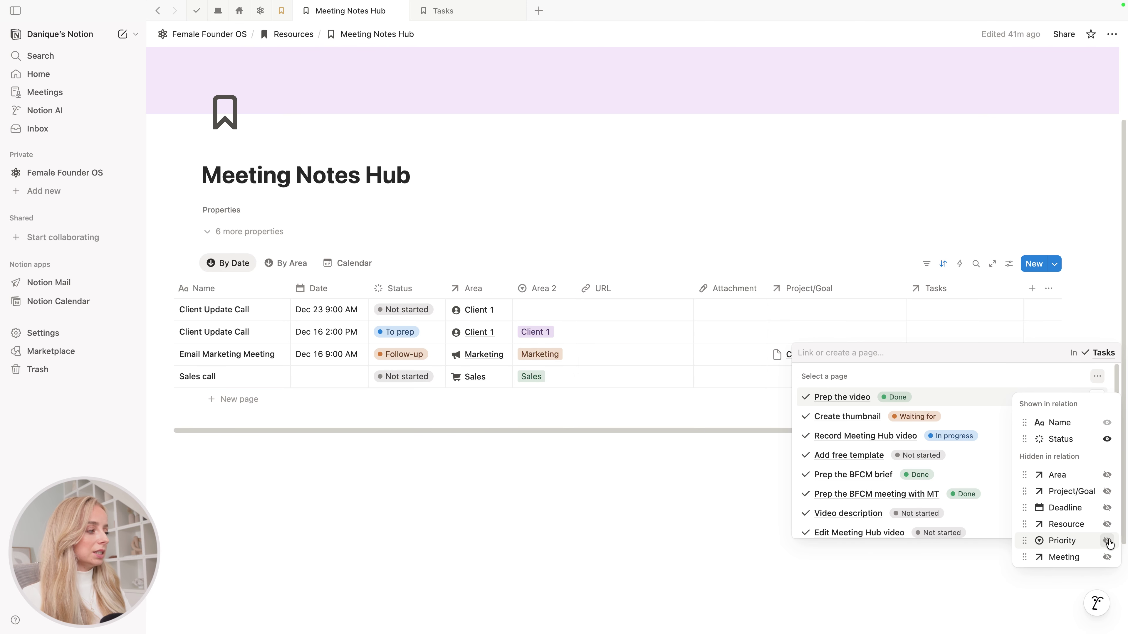
{"action": "left_click", "coordinate": [679, 551]}
- Open the Email Marketing Meeting page and create a linked task named Double check email Dec 17 in its Tasks relation
{"action": "mouse_move", "coordinate": [267, 357]}
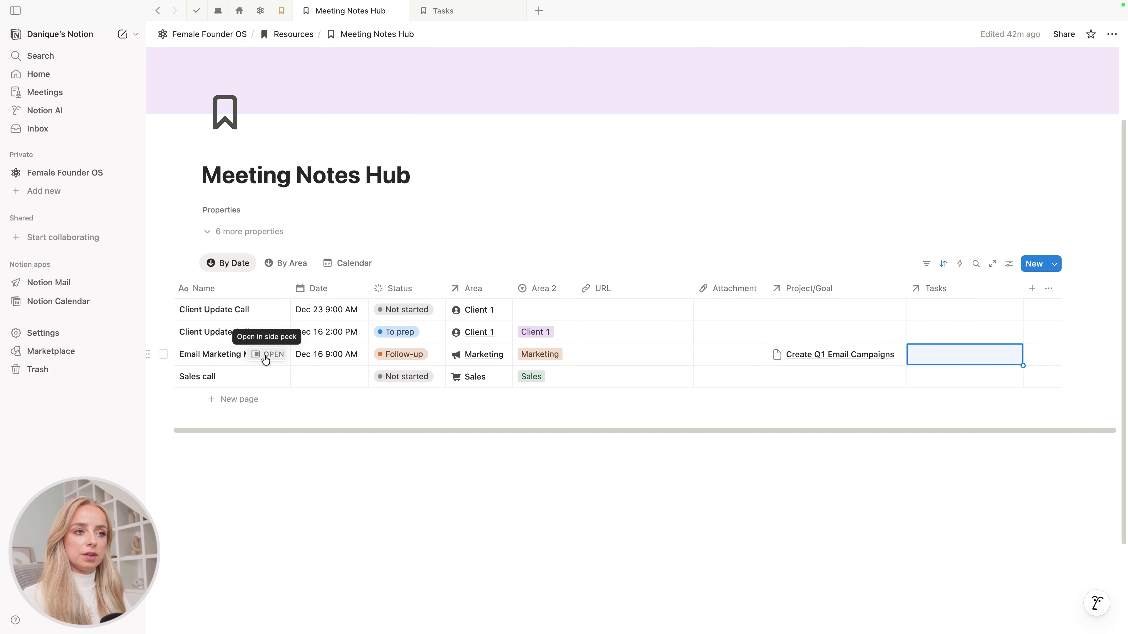
{"action": "left_click", "coordinate": [266, 355]}
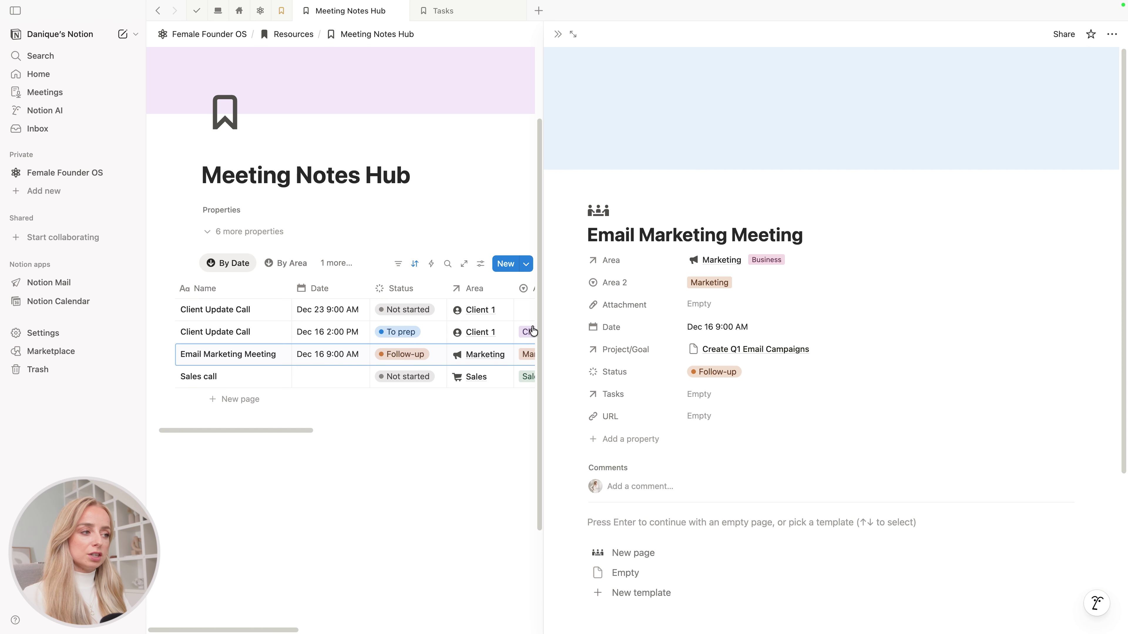
{"action": "scroll", "coordinate": [802, 486], "scroll_direction": "down", "scroll_amount": 1}
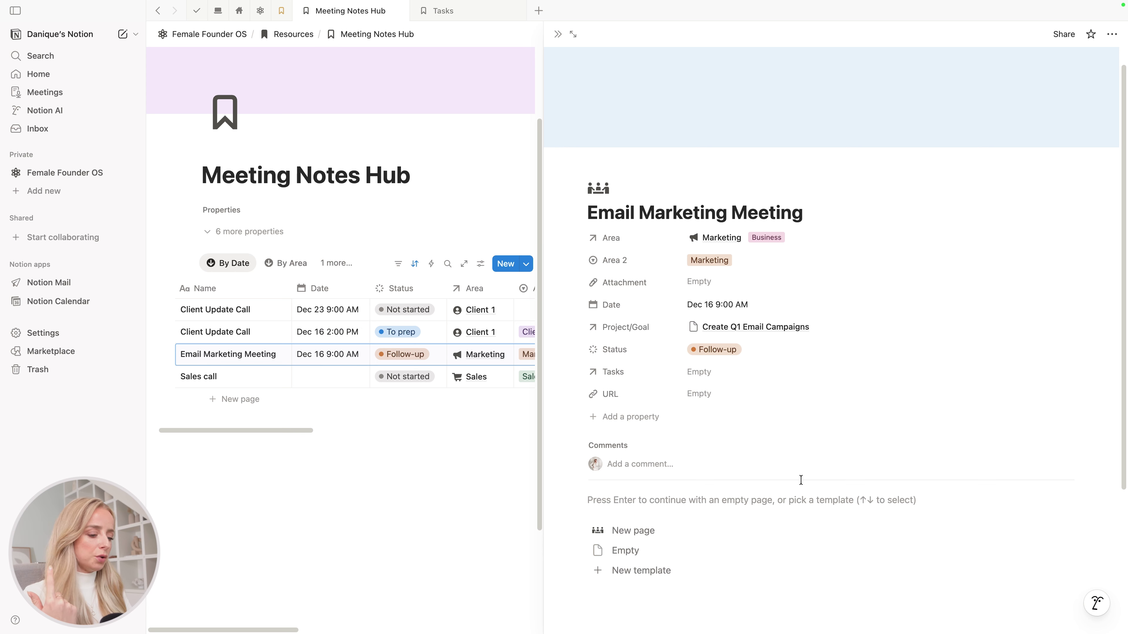
{"action": "left_click", "coordinate": [716, 377]}
{"action": "type", "text": "Do"}
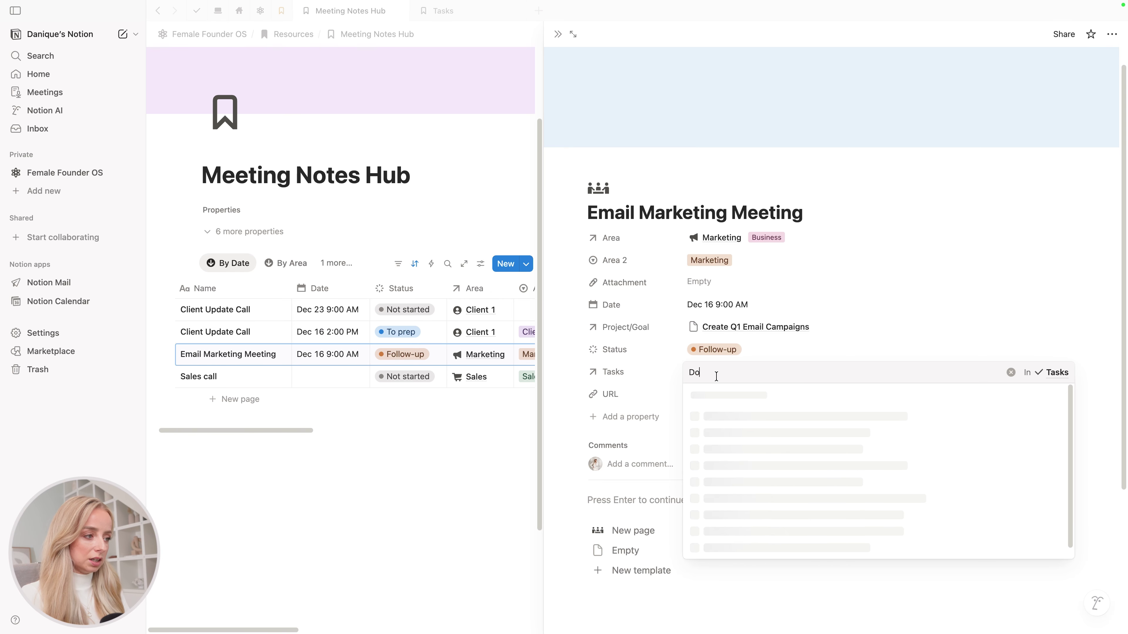
{"action": "type", "text": "uble check email Dec 17"}
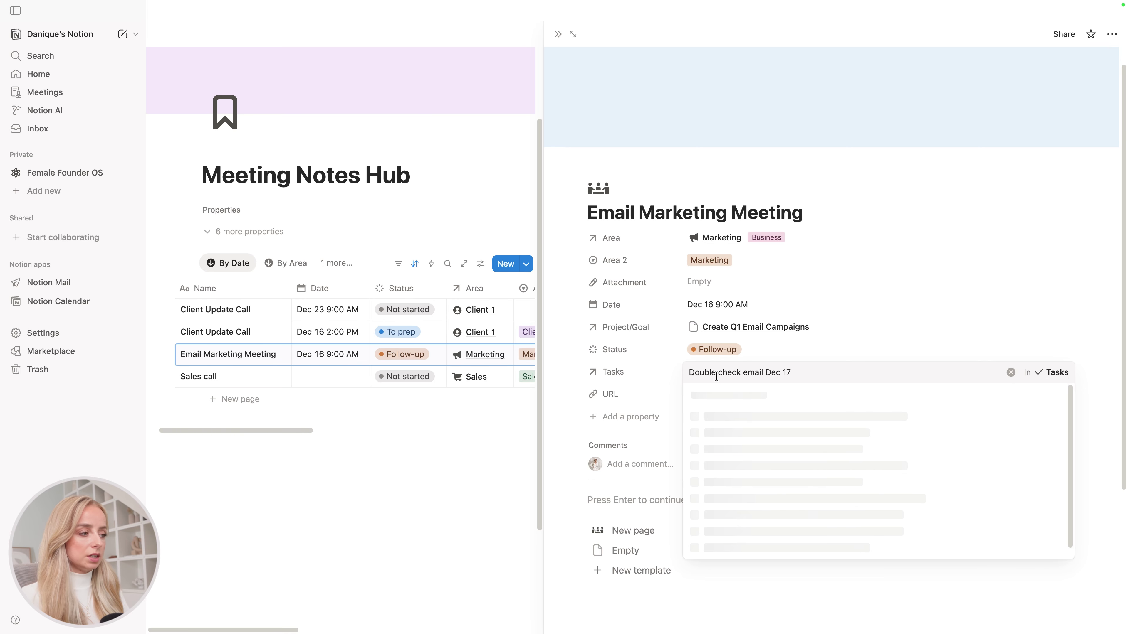
{"action": "left_click", "coordinate": [766, 415]}
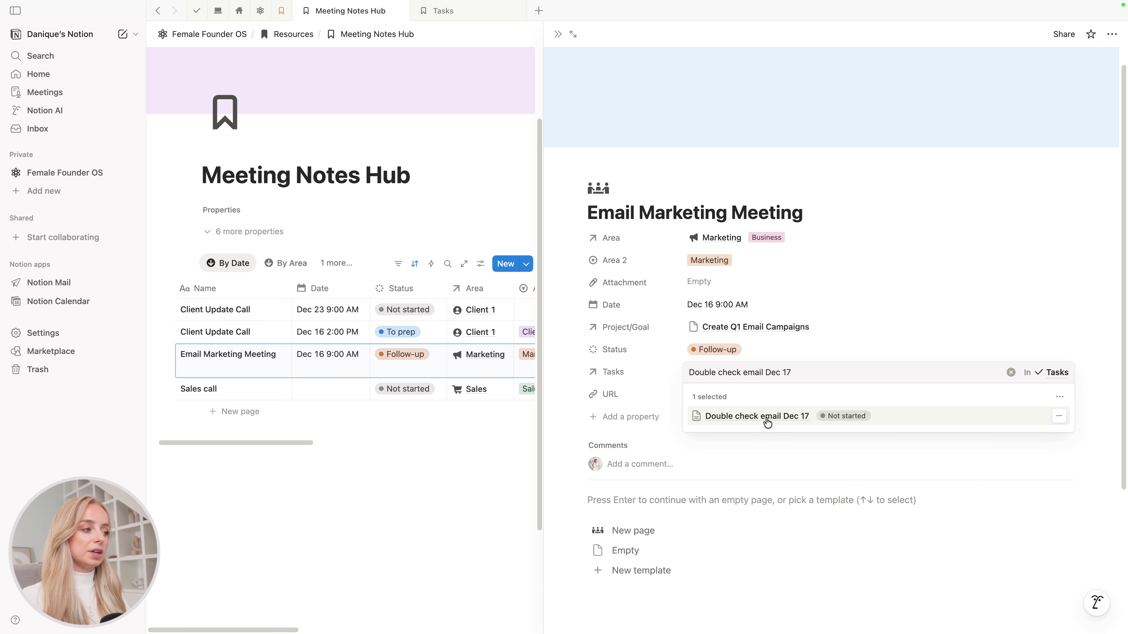
{"action": "left_click", "coordinate": [974, 498]}
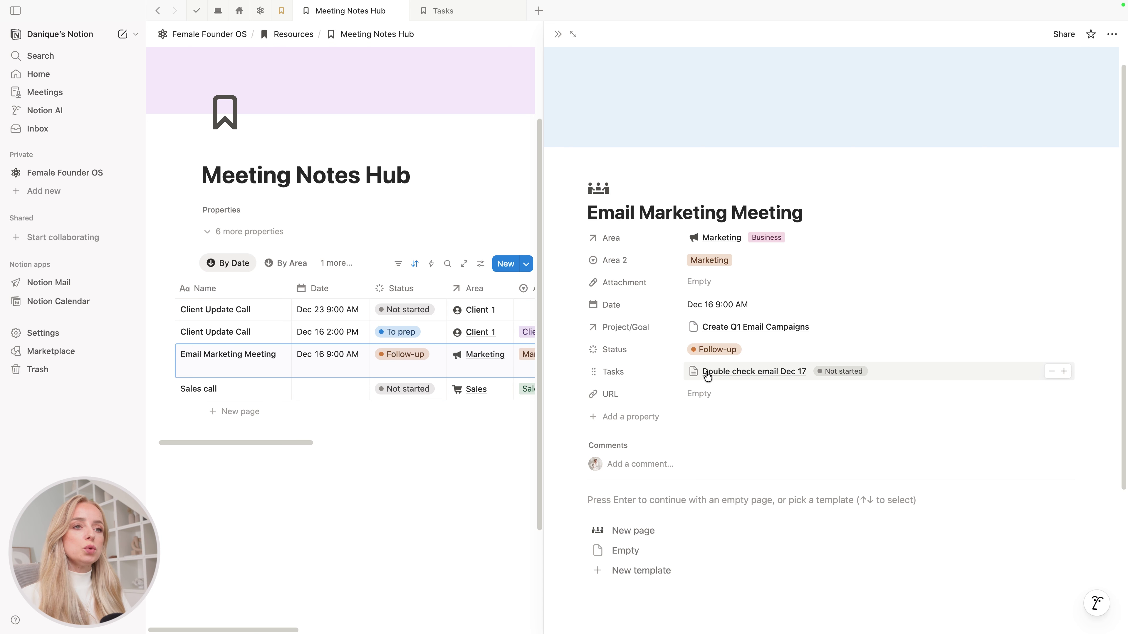
- Check the Inbox view of the Tasks database and the task Inbox on the Female Founder OS dashboard for the new task
{"action": "left_click", "coordinate": [472, 15]}
{"action": "left_click", "coordinate": [228, 360]}
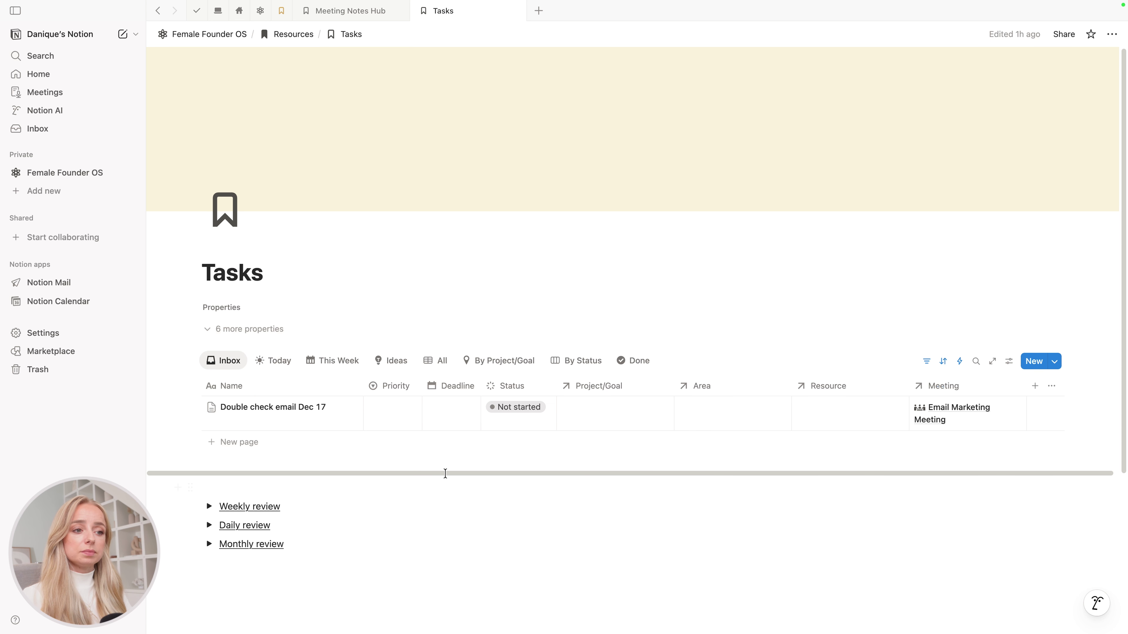
{"action": "left_click", "coordinate": [208, 38]}
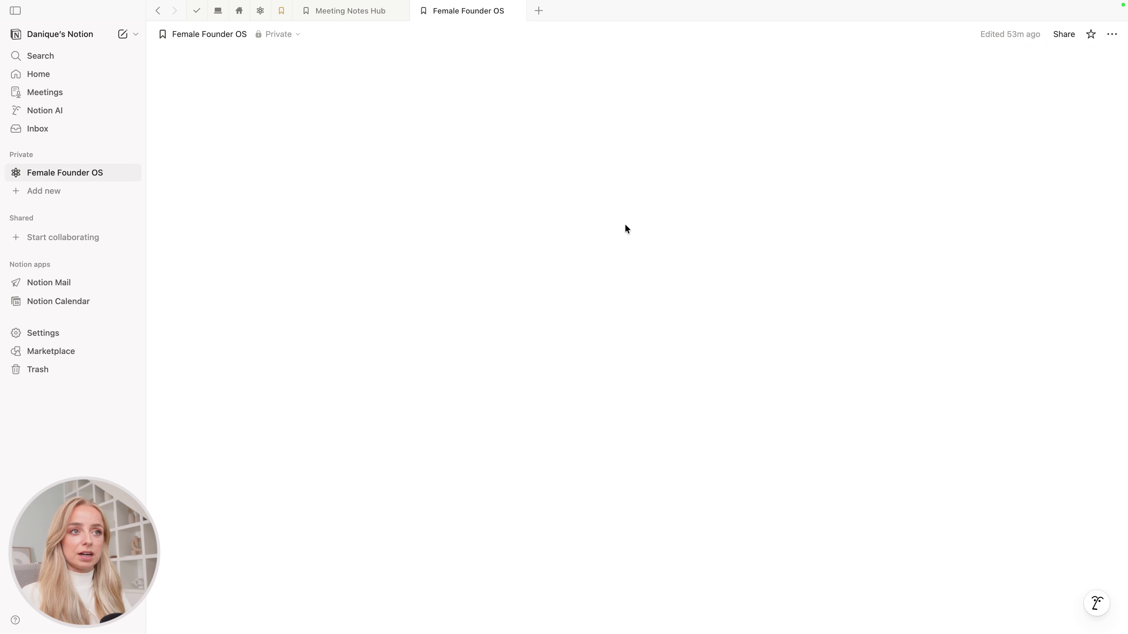
{"action": "scroll", "coordinate": [532, 289], "scroll_direction": "down", "scroll_amount": 1}
{"action": "left_click", "coordinate": [425, 338]}
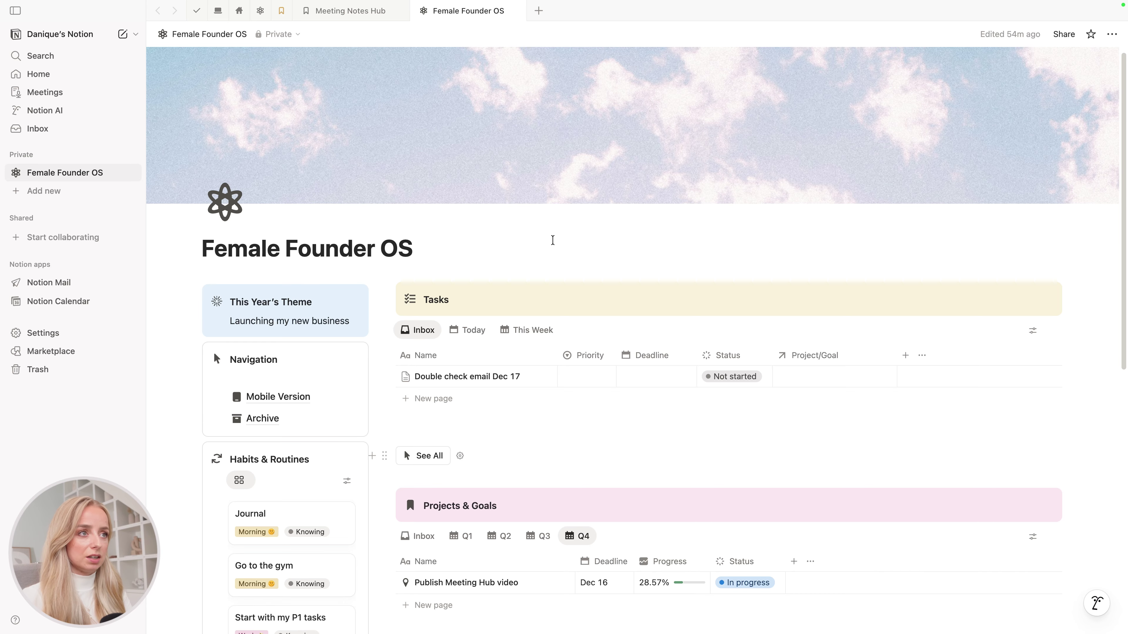
- In the Email Marketing Meeting page body, add the line Tasks followed by a to-do reading "Doubole check email Dec 17", and close the page
{"action": "left_click", "coordinate": [349, 13]}
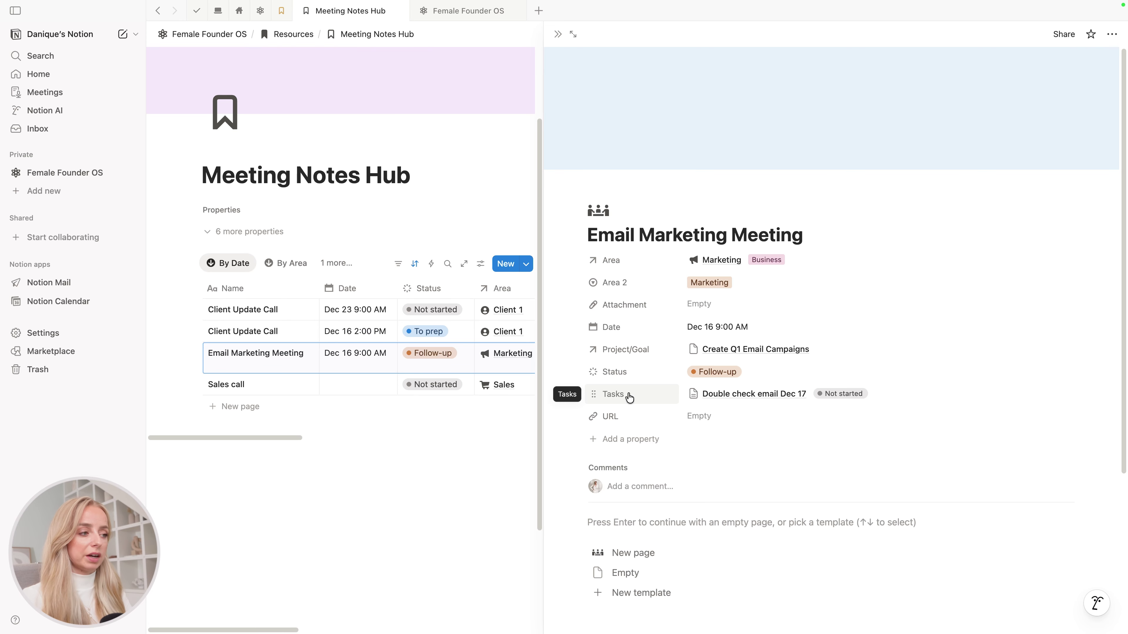
{"action": "scroll", "coordinate": [629, 397], "scroll_direction": "down", "scroll_amount": 1}
{"action": "left_click", "coordinate": [611, 499]}
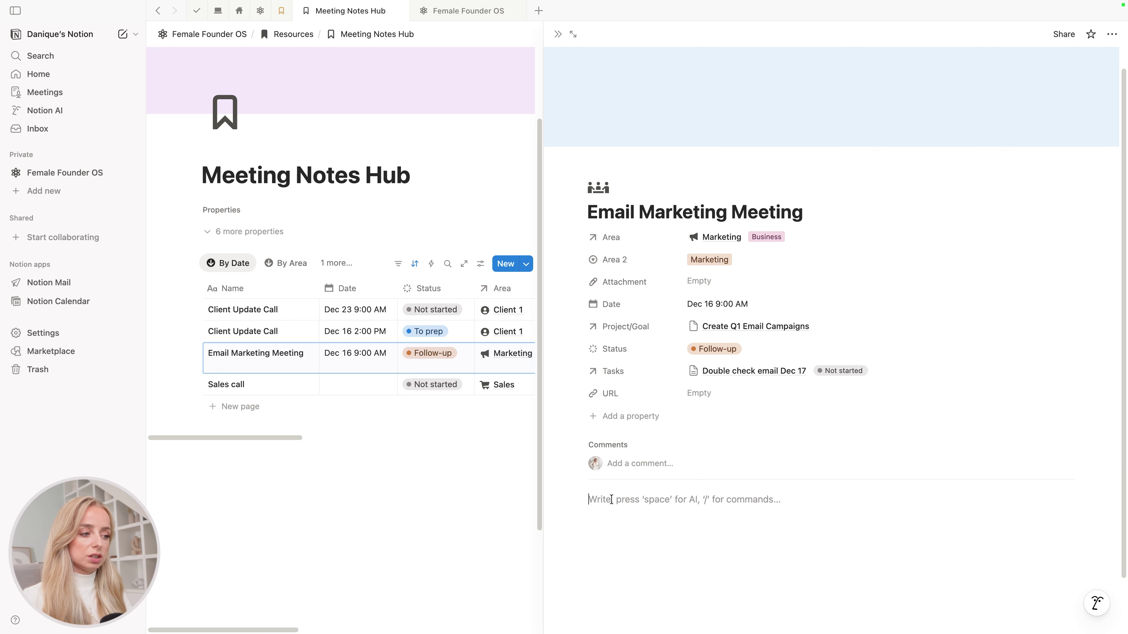
{"action": "type", "text": "Tasks"}
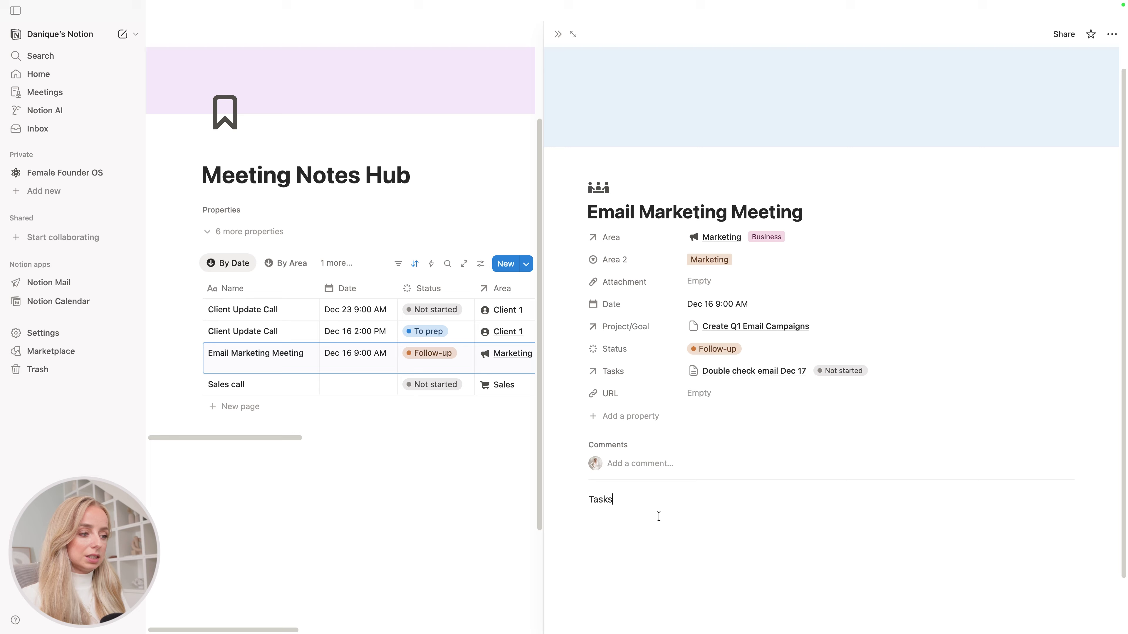
{"action": "key", "text": "Return"}
{"action": "type", "text": "/"}
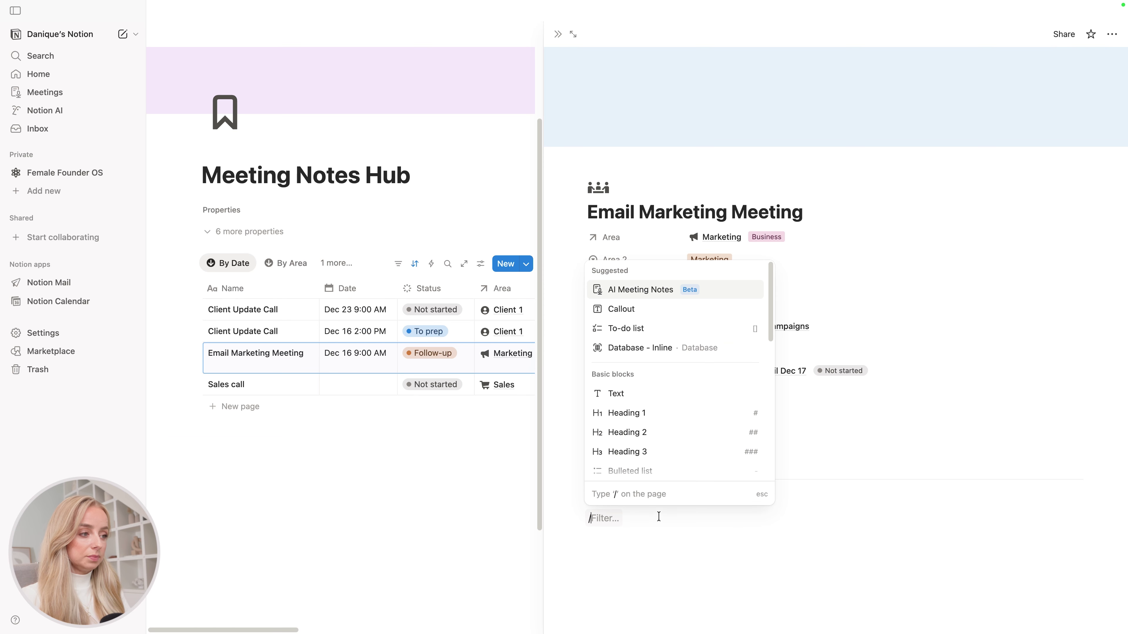
{"action": "left_click", "coordinate": [644, 328]}
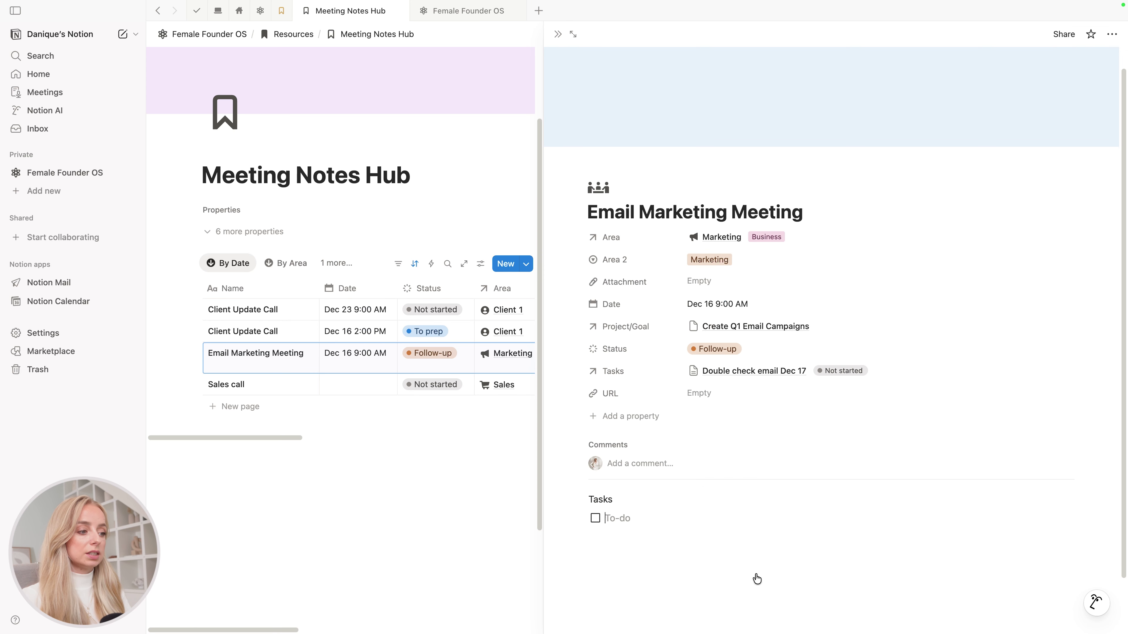
{"action": "type", "text": "Doubole check email Dec 17"}
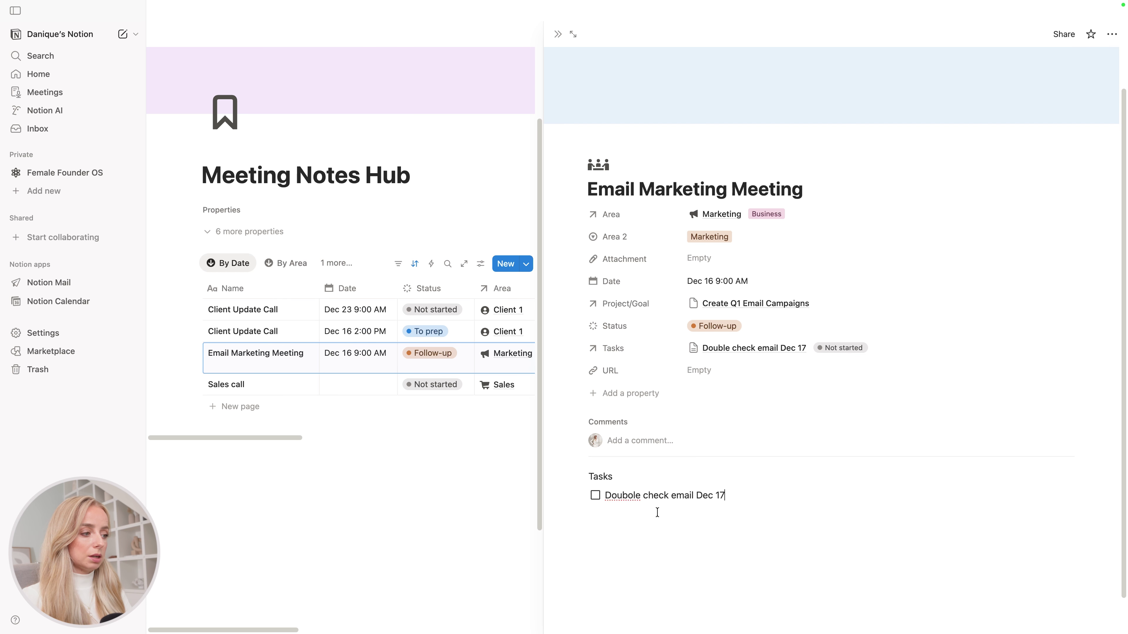
{"action": "key", "text": "Return"}
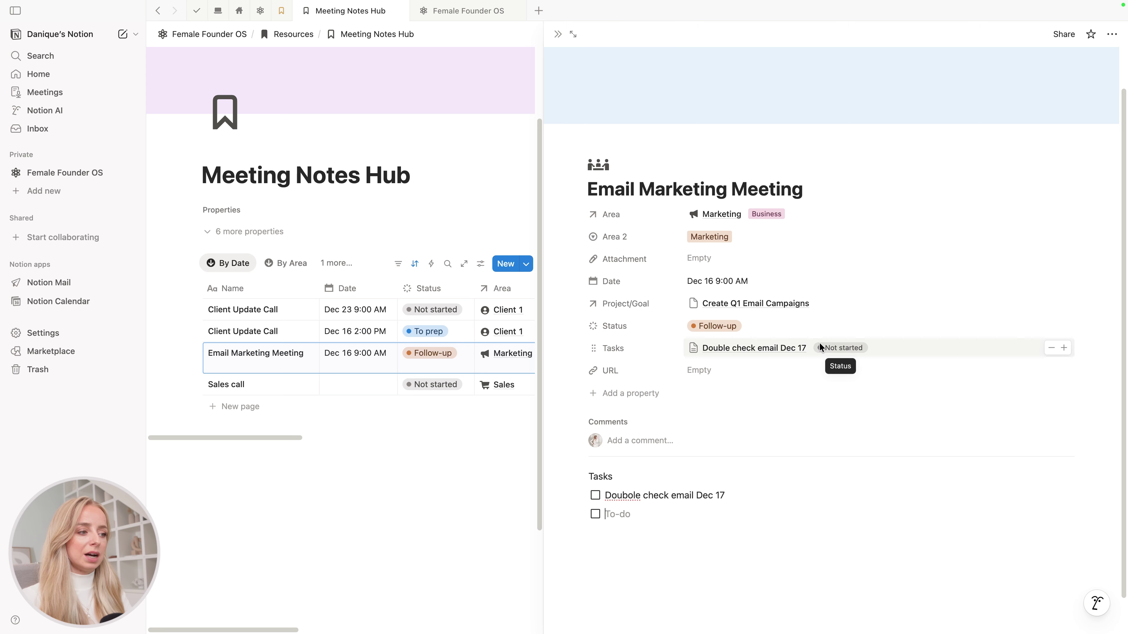
{"action": "left_click", "coordinate": [558, 34]}
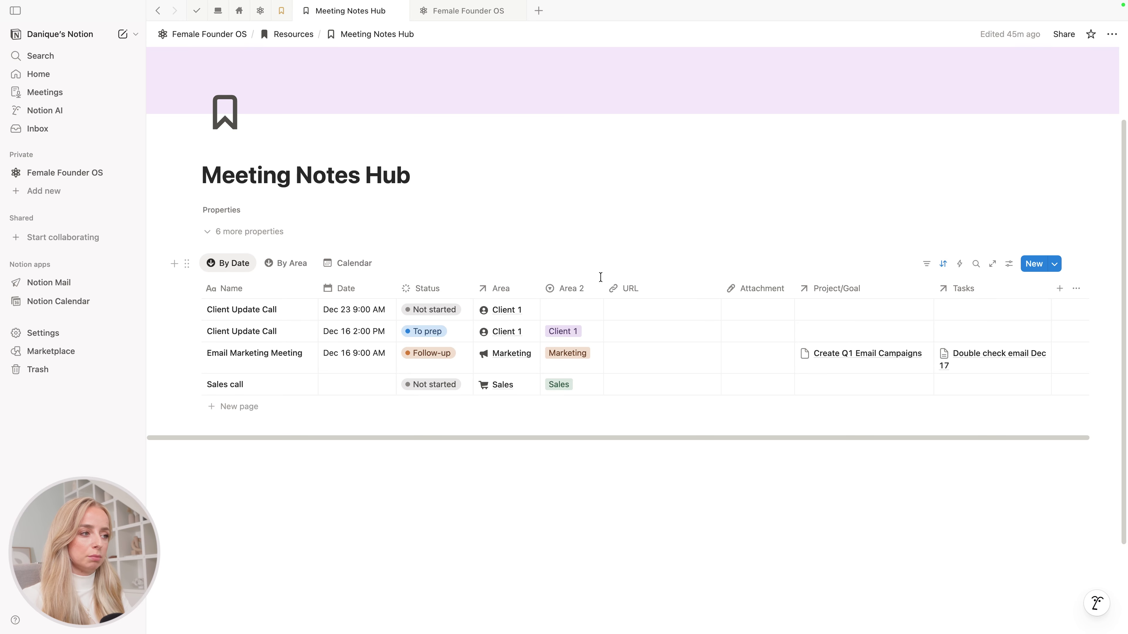
- Hide URL, Attachment, Tasks, Project/Goal and Area 2 in the By Date view, and check the Dec 23 Client Update Call page's properties
{"action": "left_click", "coordinate": [648, 292]}
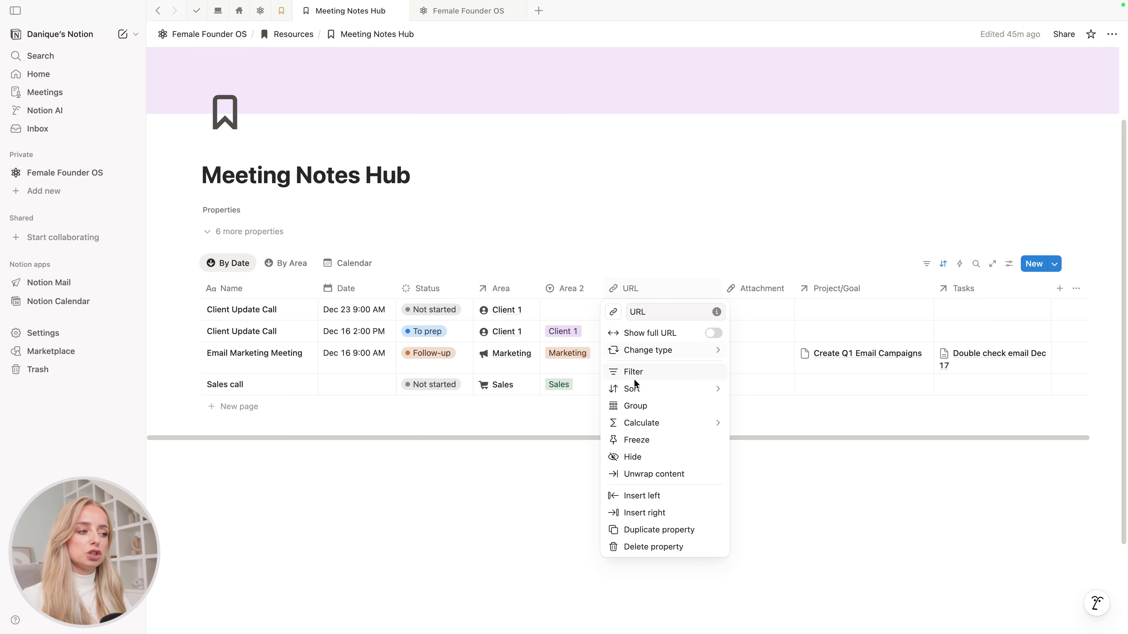
{"action": "left_click", "coordinate": [643, 454]}
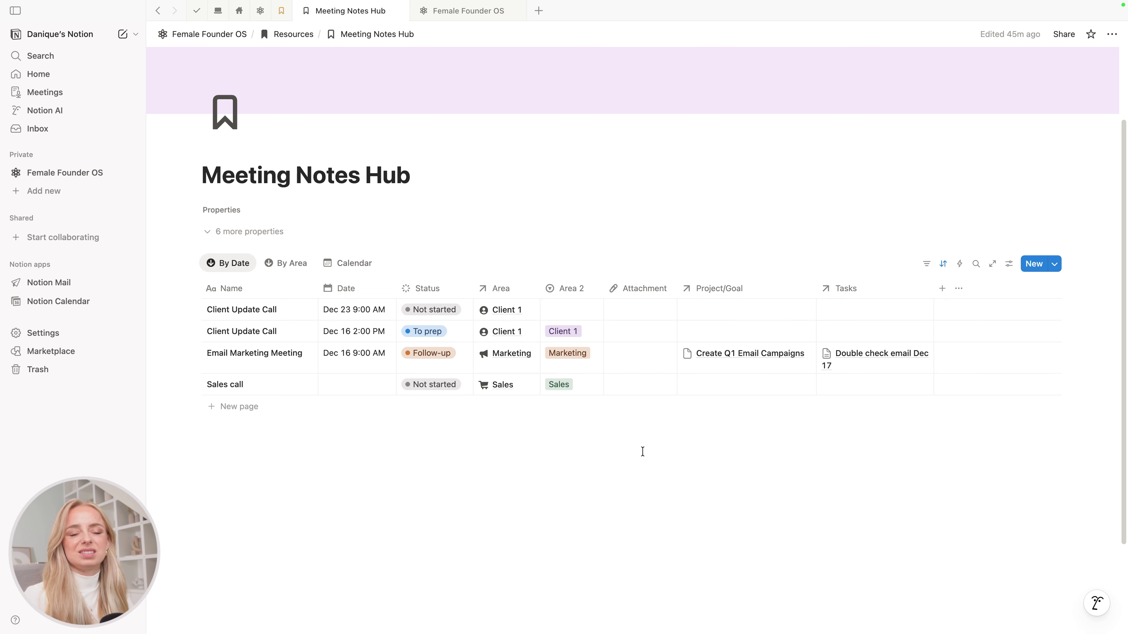
{"action": "left_click", "coordinate": [642, 294]}
{"action": "left_click", "coordinate": [642, 423]}
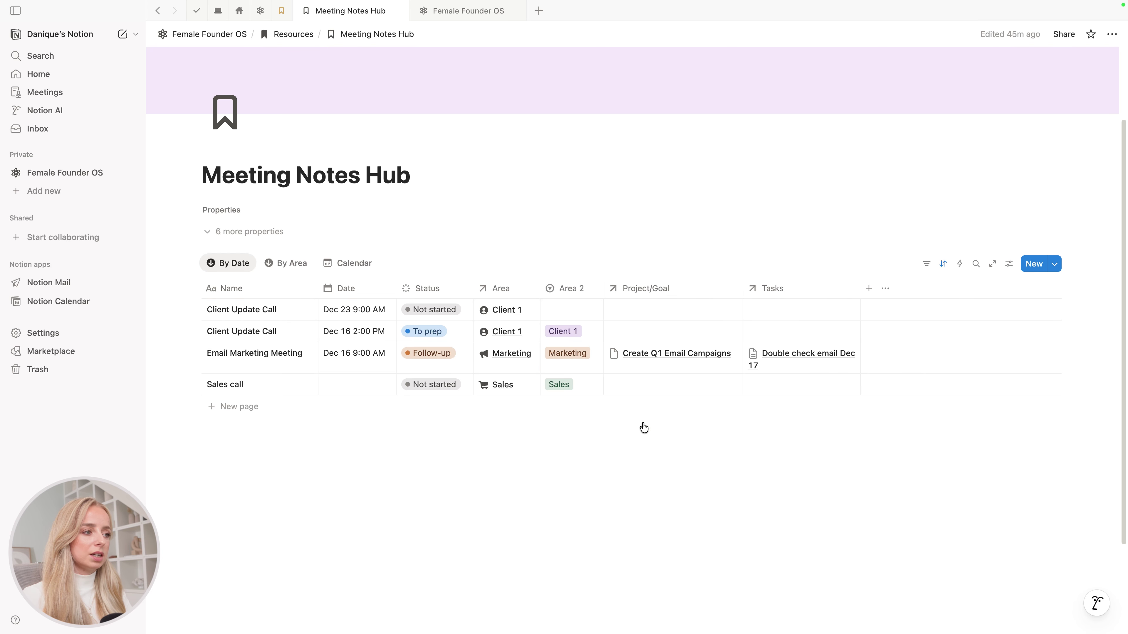
{"action": "left_click", "coordinate": [790, 289]}
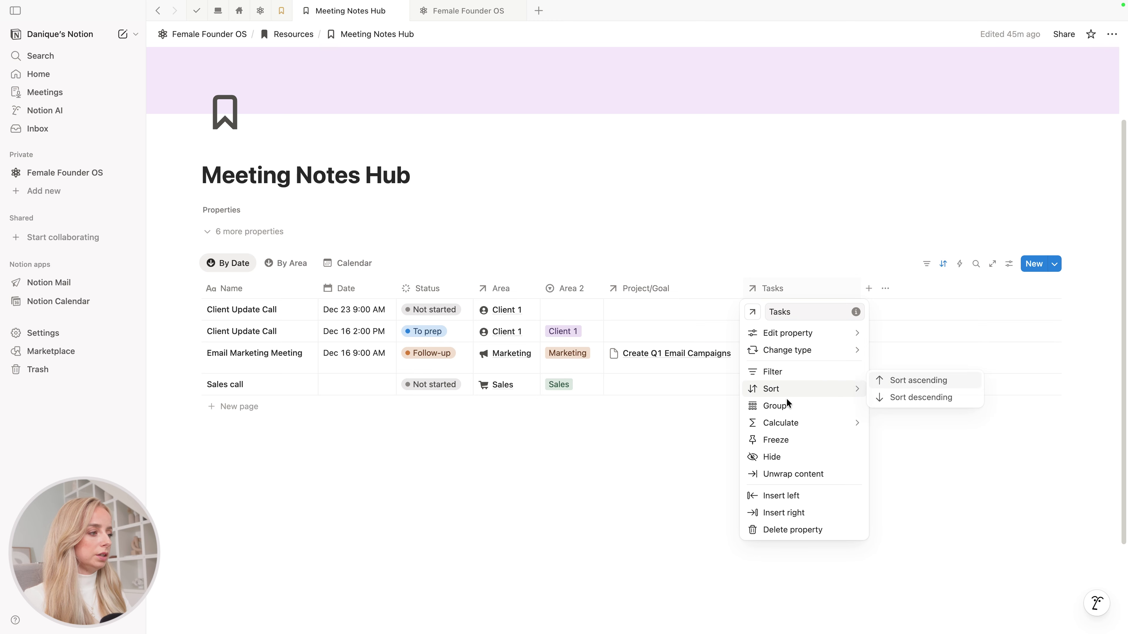
{"action": "left_click", "coordinate": [791, 456]}
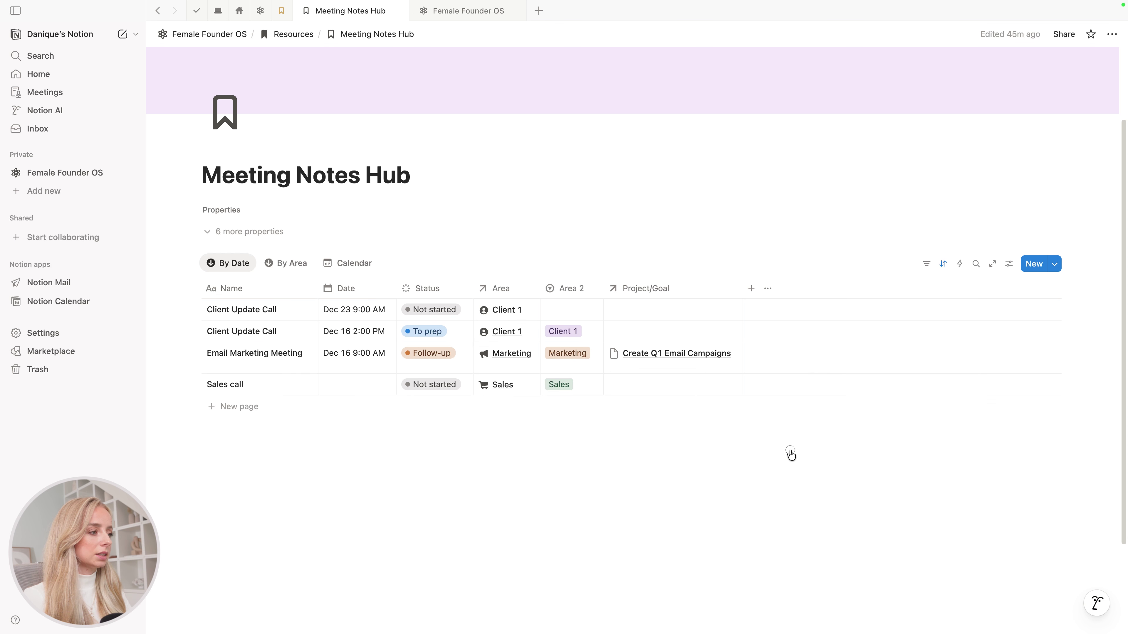
{"action": "left_click", "coordinate": [673, 292]}
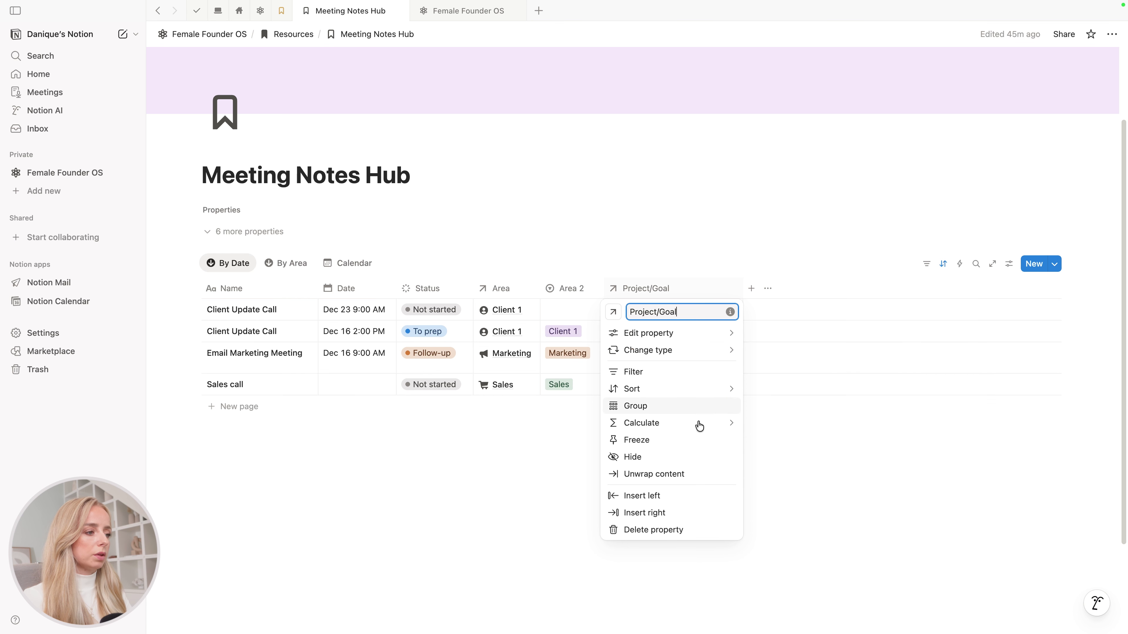
{"action": "left_click", "coordinate": [636, 457]}
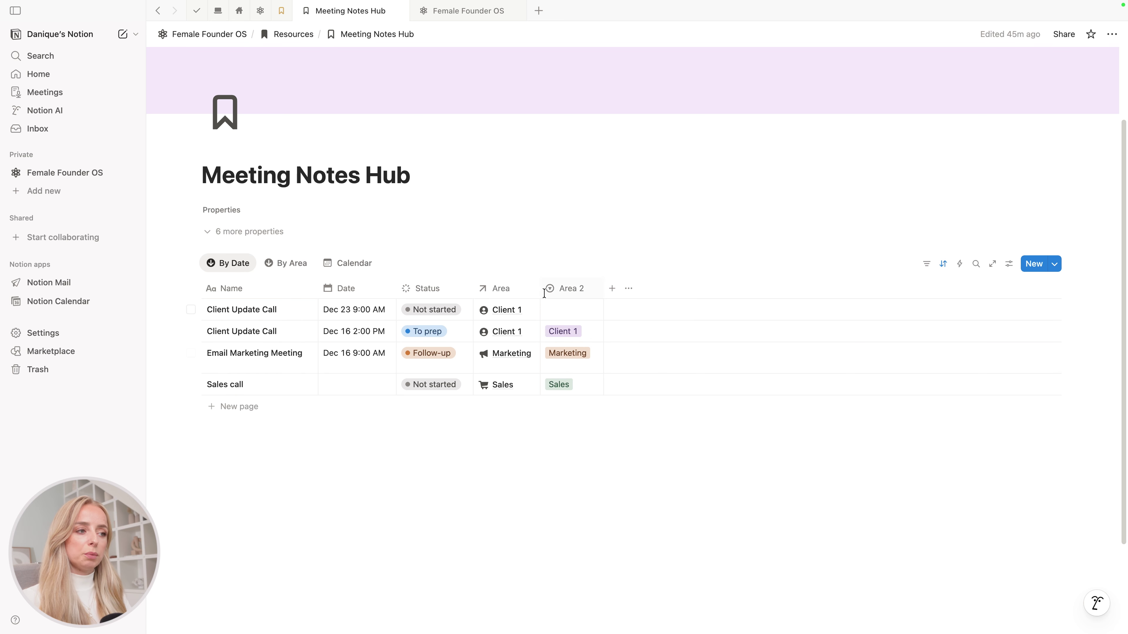
{"action": "left_click", "coordinate": [567, 290]}
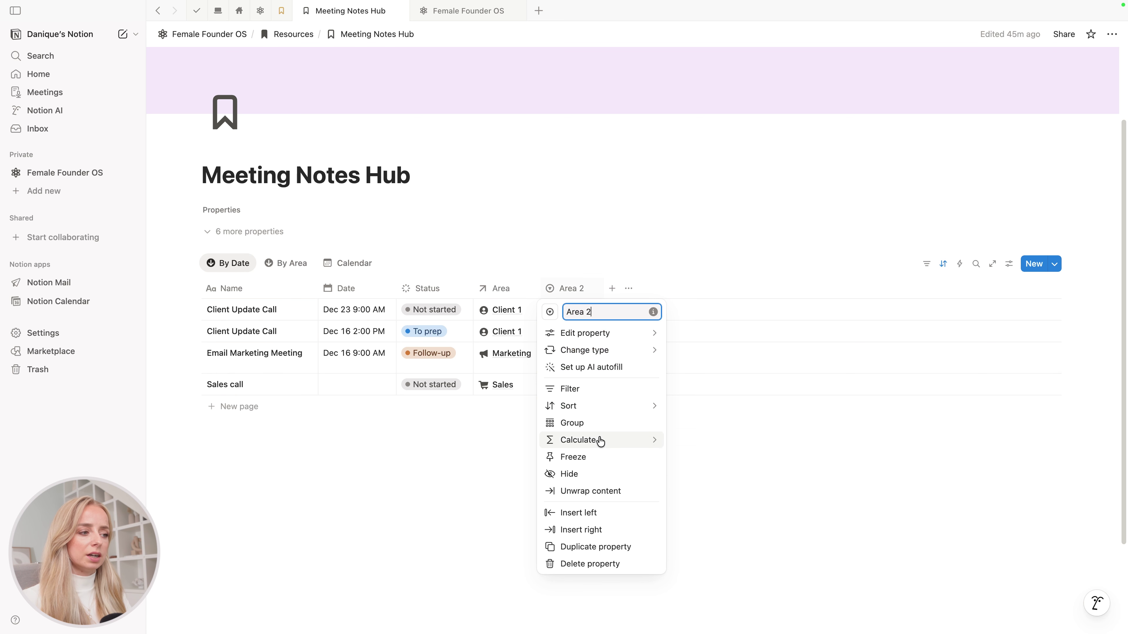
{"action": "left_click", "coordinate": [589, 474]}
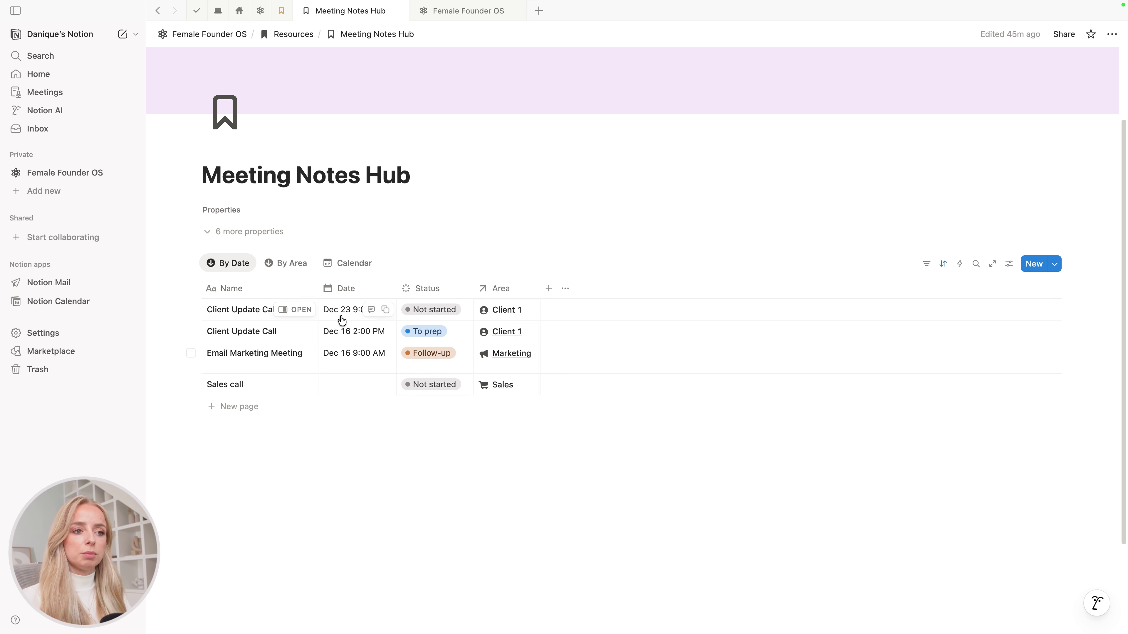
{"action": "left_click", "coordinate": [294, 311]}
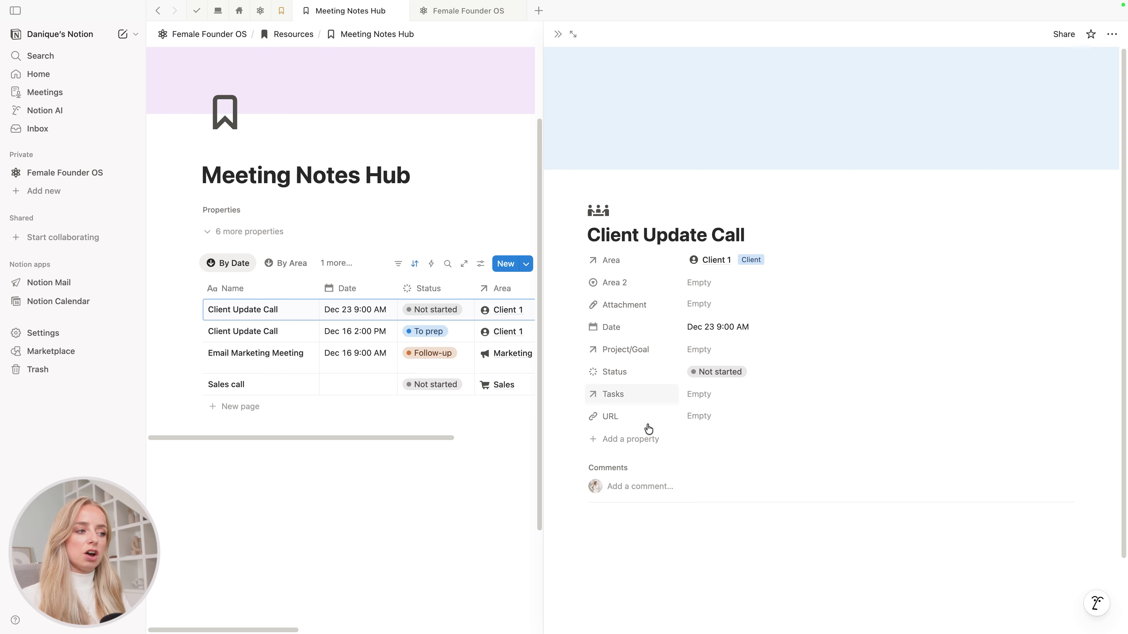
{"action": "key", "text": "Escape"}
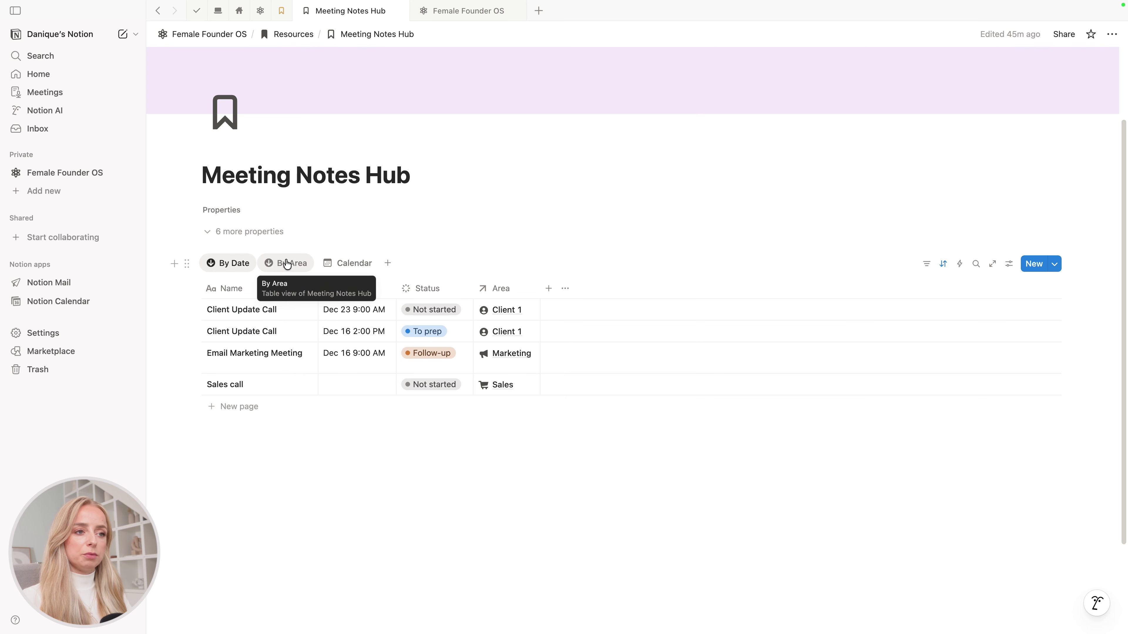
- Hide the URL, Attachment, Project/Goal, Tasks and Area 2 properties in the By Area view
{"action": "left_click", "coordinate": [287, 264]}
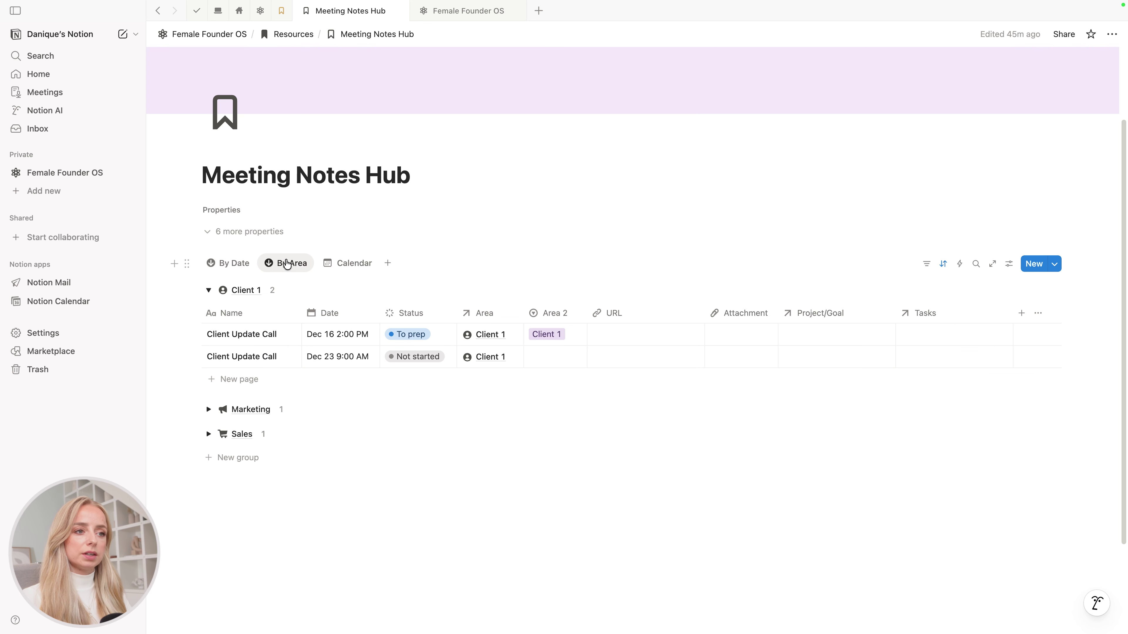
{"action": "left_click", "coordinate": [627, 317]}
{"action": "left_click", "coordinate": [630, 481]}
{"action": "left_click", "coordinate": [631, 315]}
{"action": "left_click", "coordinate": [634, 449]}
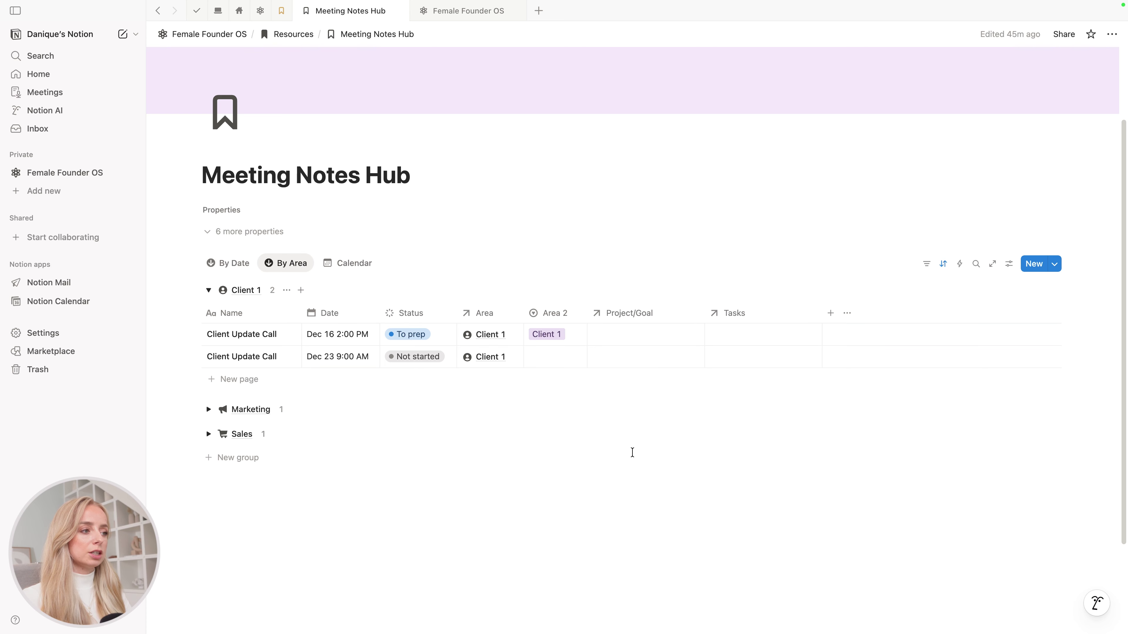
{"action": "left_click", "coordinate": [623, 318]}
{"action": "left_click", "coordinate": [624, 480]}
{"action": "left_click", "coordinate": [635, 316]}
{"action": "left_click", "coordinate": [635, 479]}
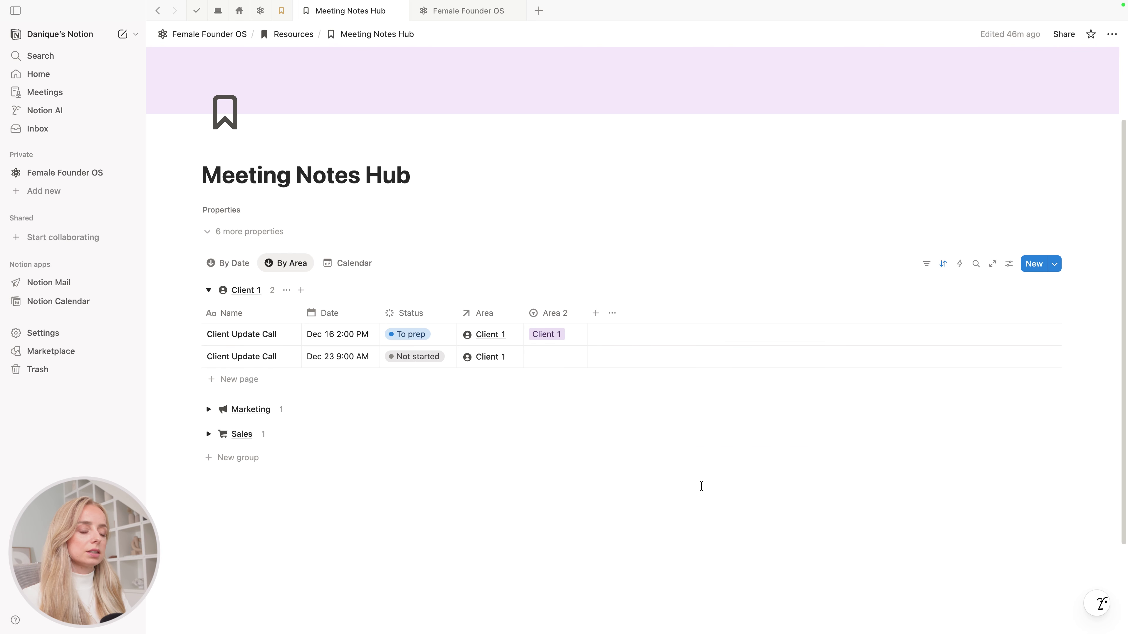
{"action": "left_click", "coordinate": [548, 317]}
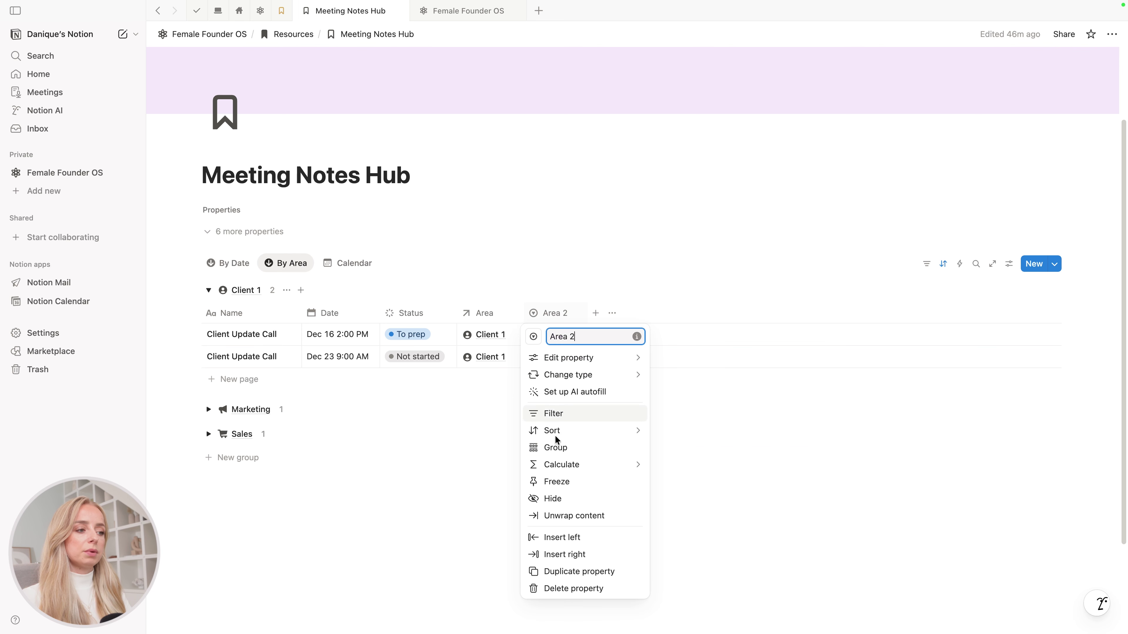
{"action": "left_click", "coordinate": [563, 498]}
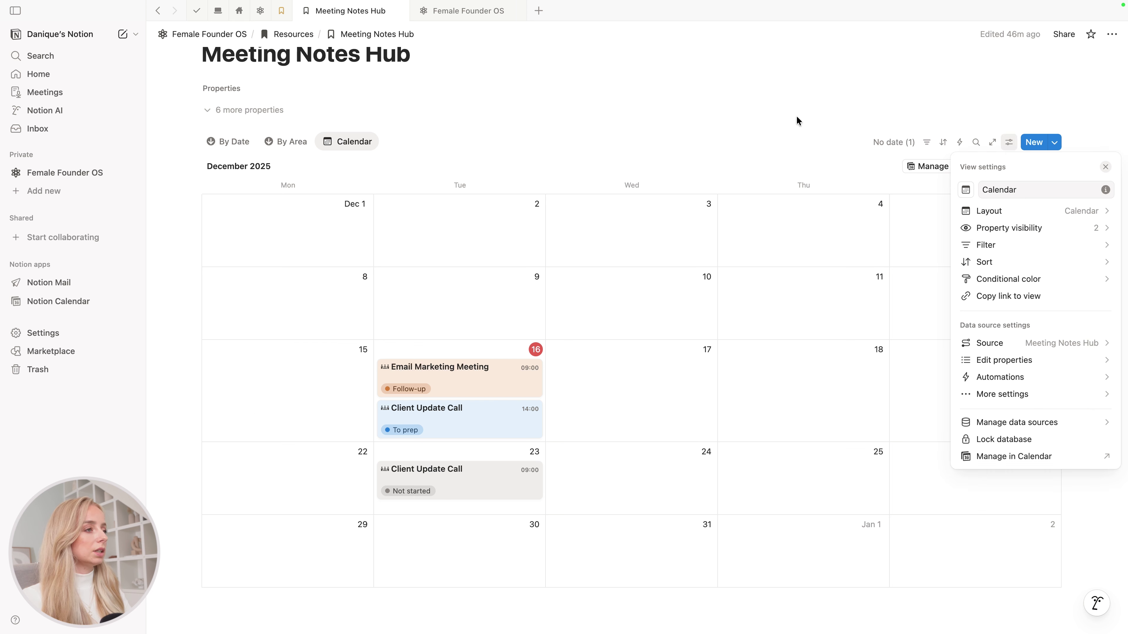
- Show the Area property on the Calendar view's cards, keep Area 2 hidden, and place Area above Status
{"action": "left_click", "coordinate": [796, 118]}
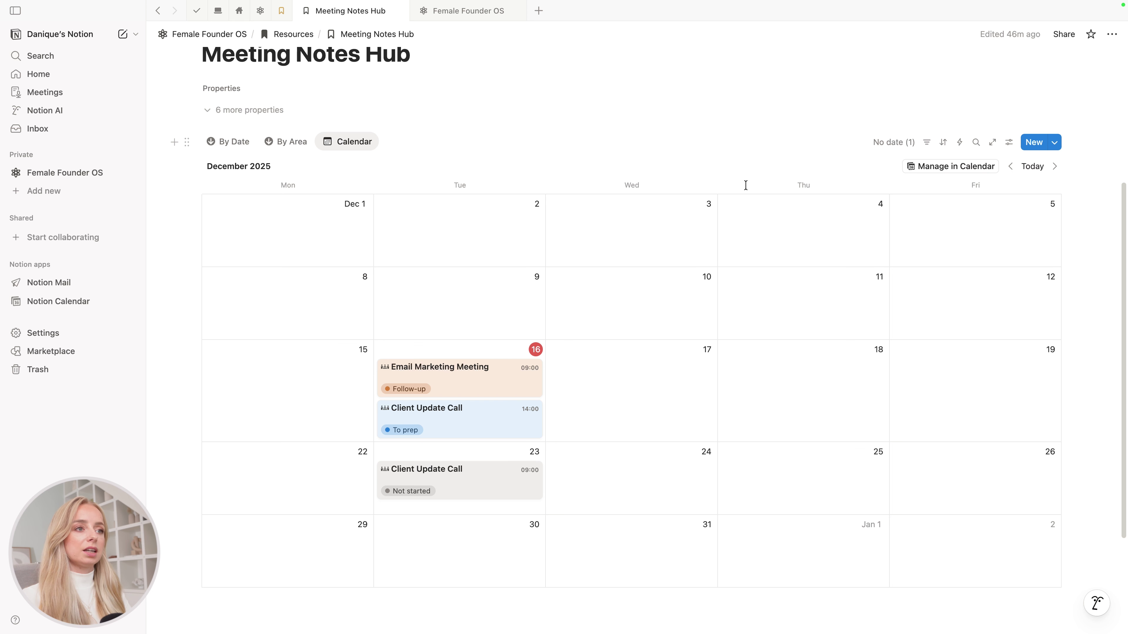
{"action": "left_click", "coordinate": [1010, 143]}
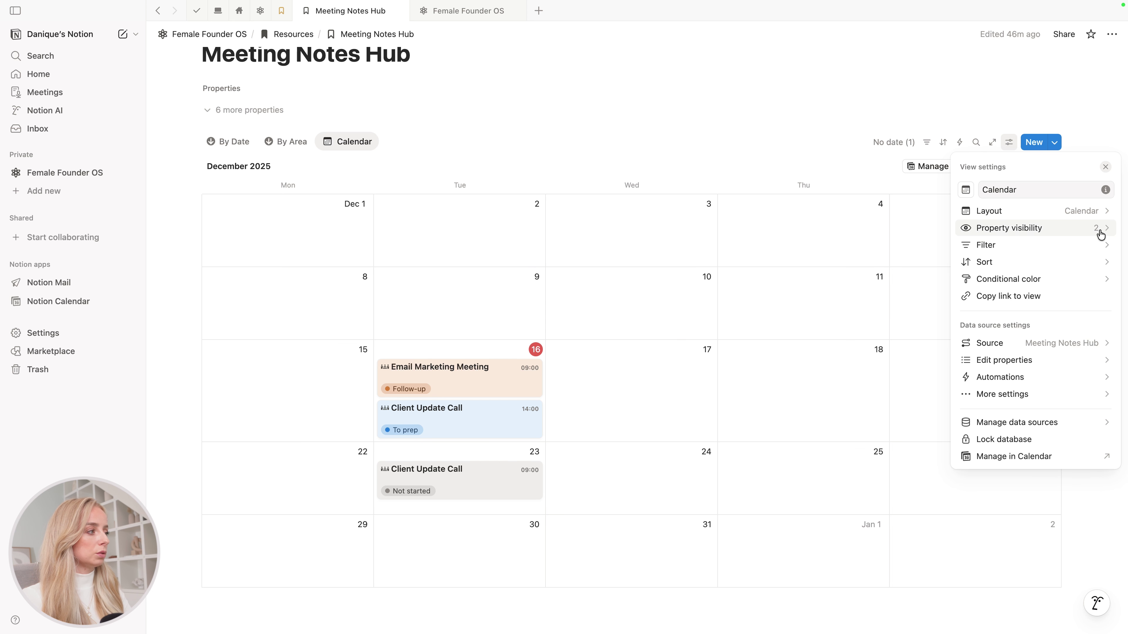
{"action": "left_click", "coordinate": [1100, 231]}
{"action": "left_click", "coordinate": [1103, 335]}
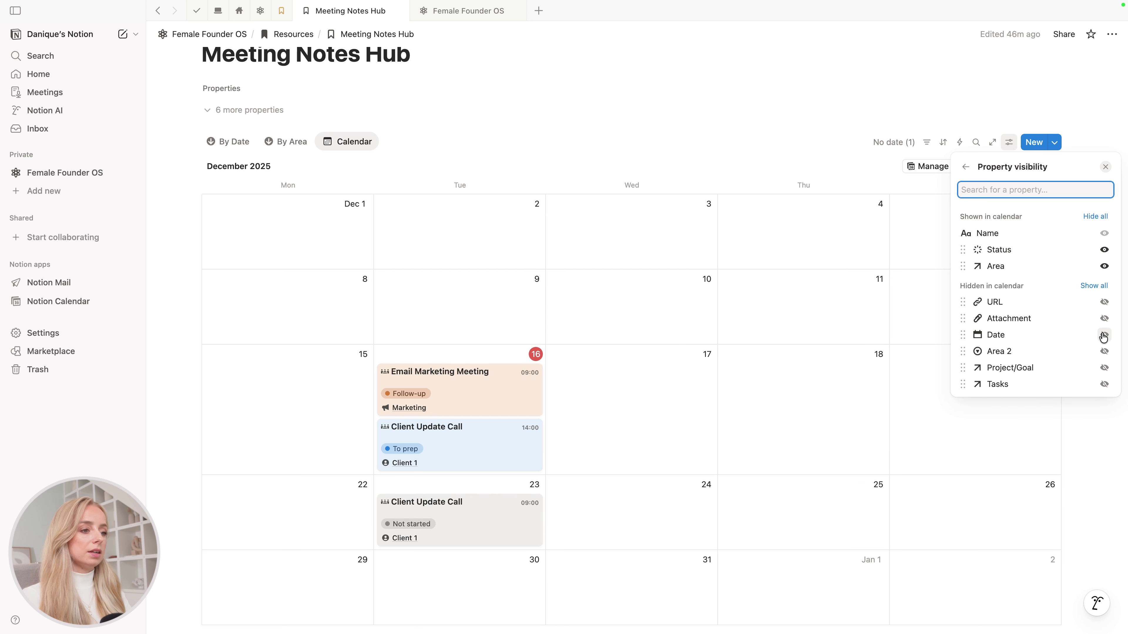
{"action": "left_click", "coordinate": [1104, 351]}
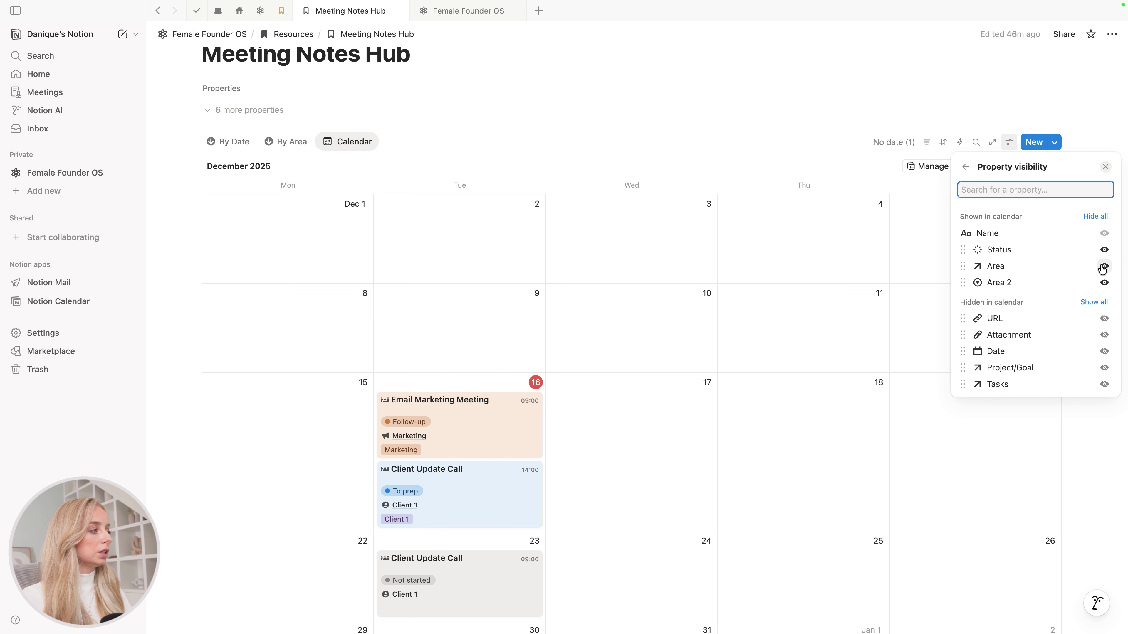
{"action": "left_click", "coordinate": [1104, 282]}
{"action": "left_click_drag", "start_coordinate": [960, 268], "coordinate": [962, 250]}
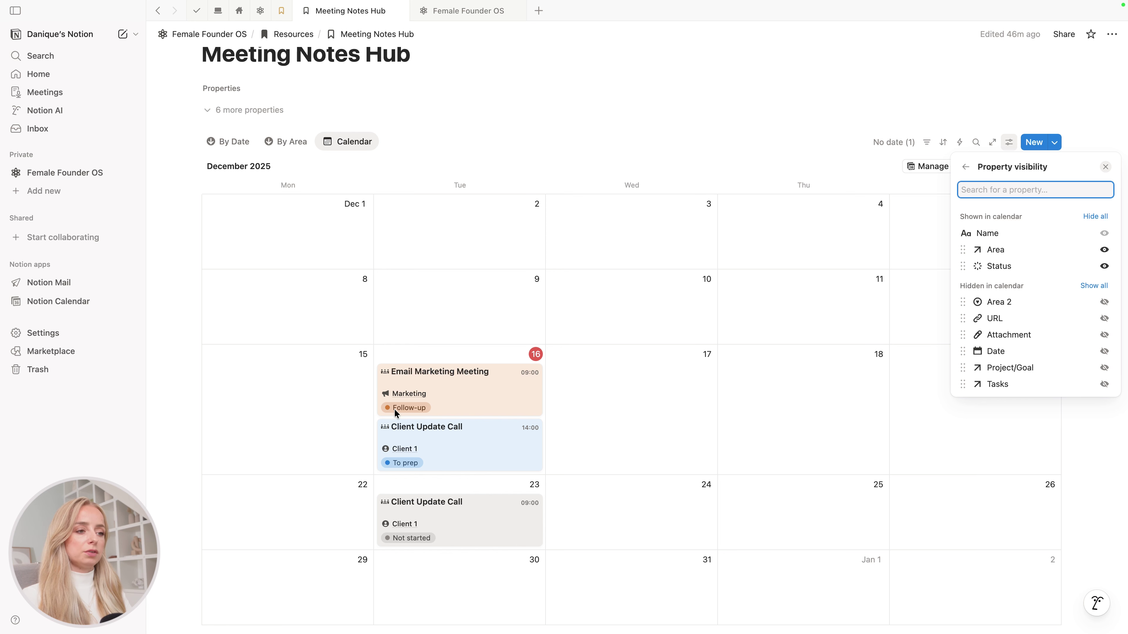
{"action": "left_click", "coordinate": [234, 142]}
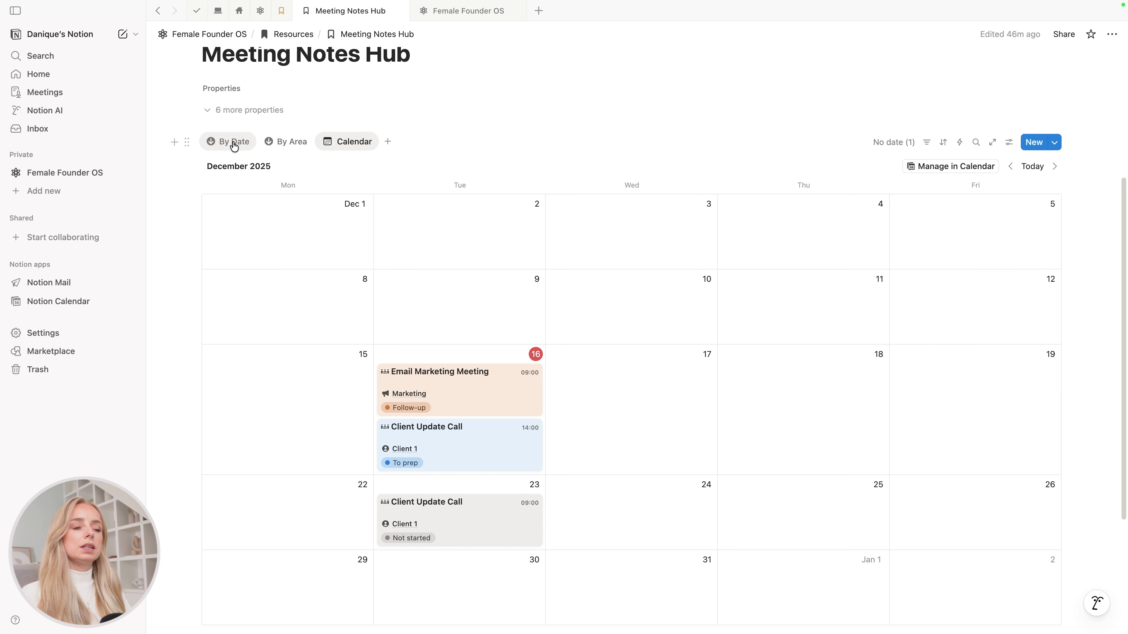
- Open the layout editor for the Dec 23 Client Update Call from the By Date view and move its property group to the panel
{"action": "left_click", "coordinate": [235, 143]}
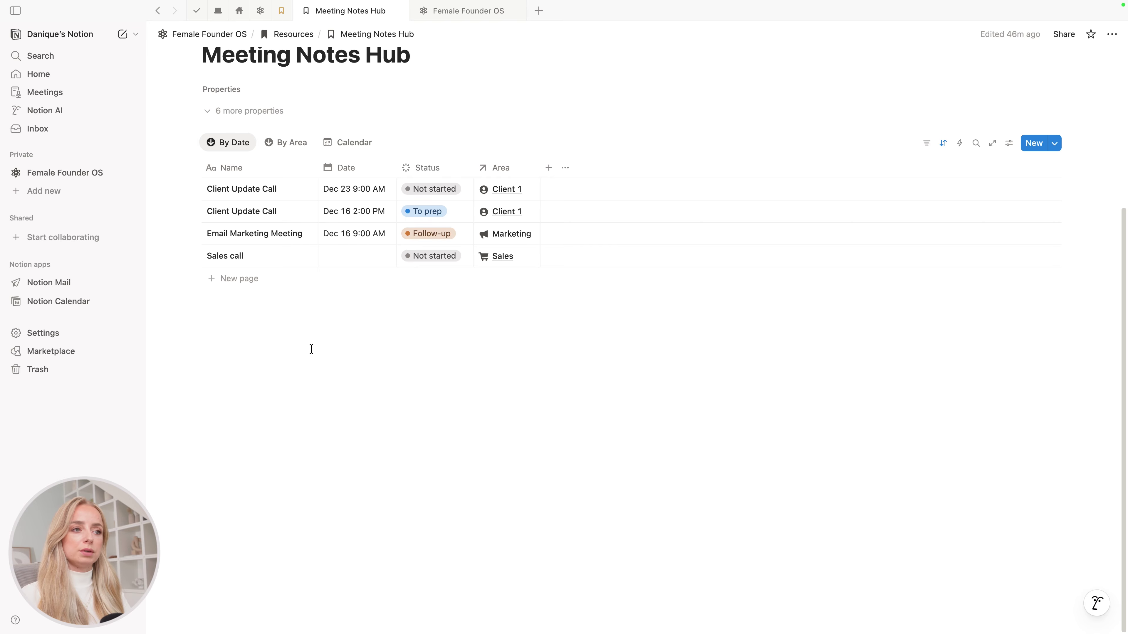
{"action": "left_click", "coordinate": [296, 189]}
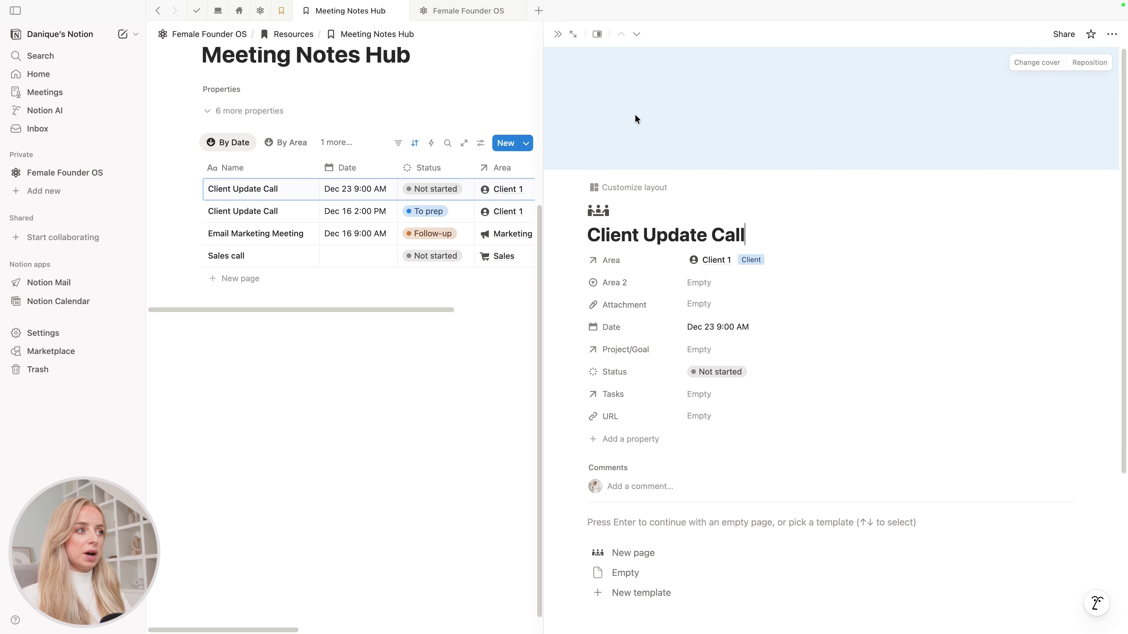
{"action": "left_click", "coordinate": [627, 191]}
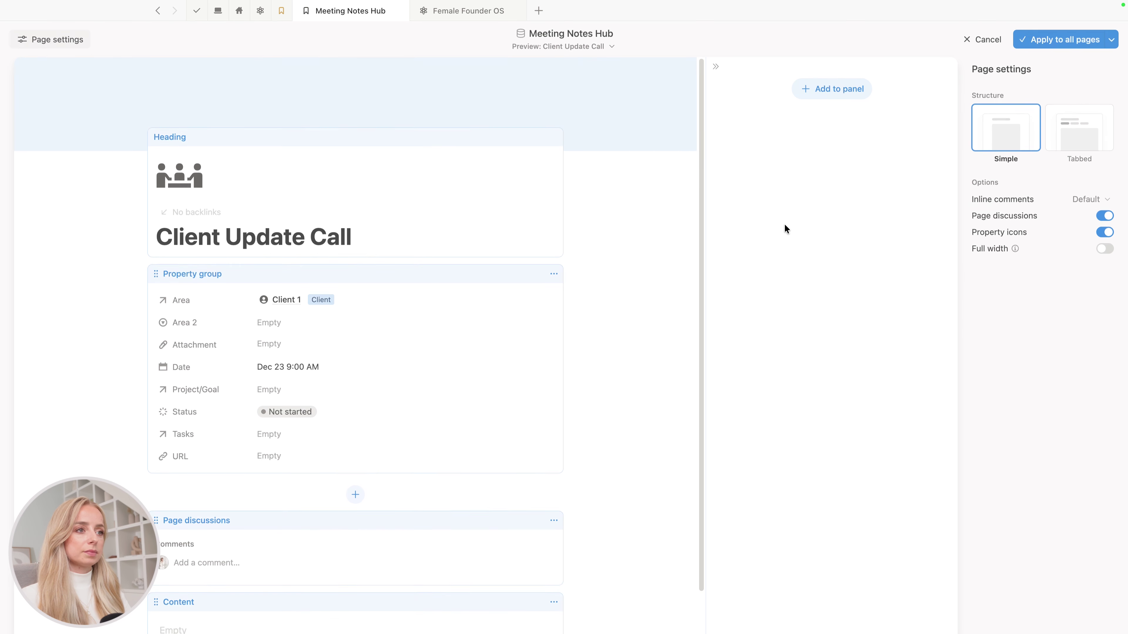
{"action": "scroll", "coordinate": [602, 345], "scroll_direction": "down", "scroll_amount": 2}
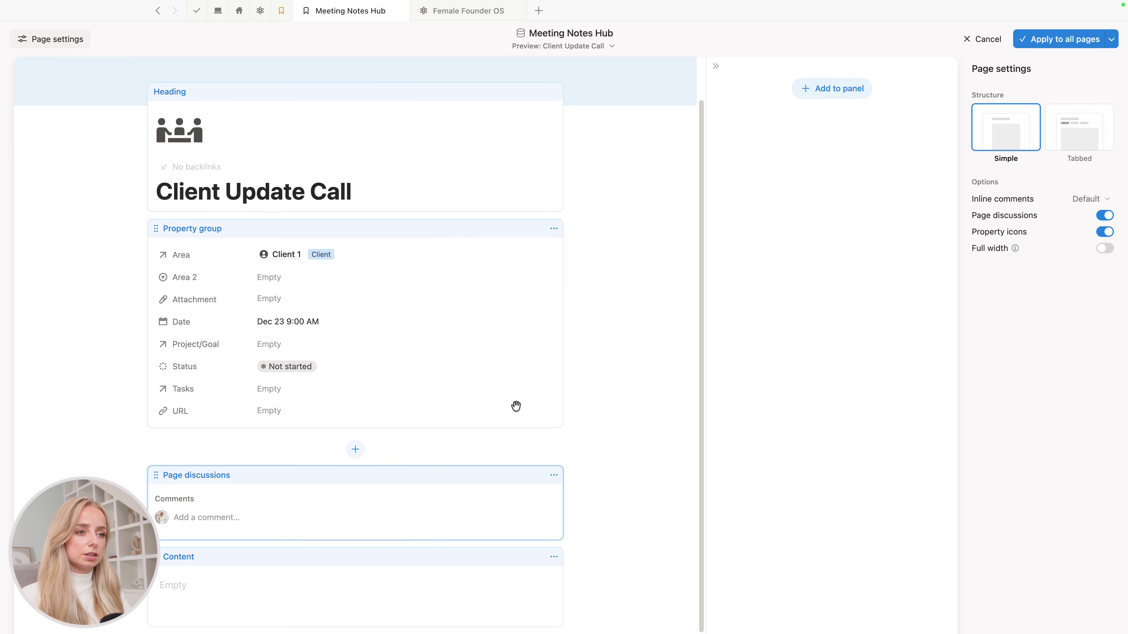
{"action": "left_click", "coordinate": [554, 228]}
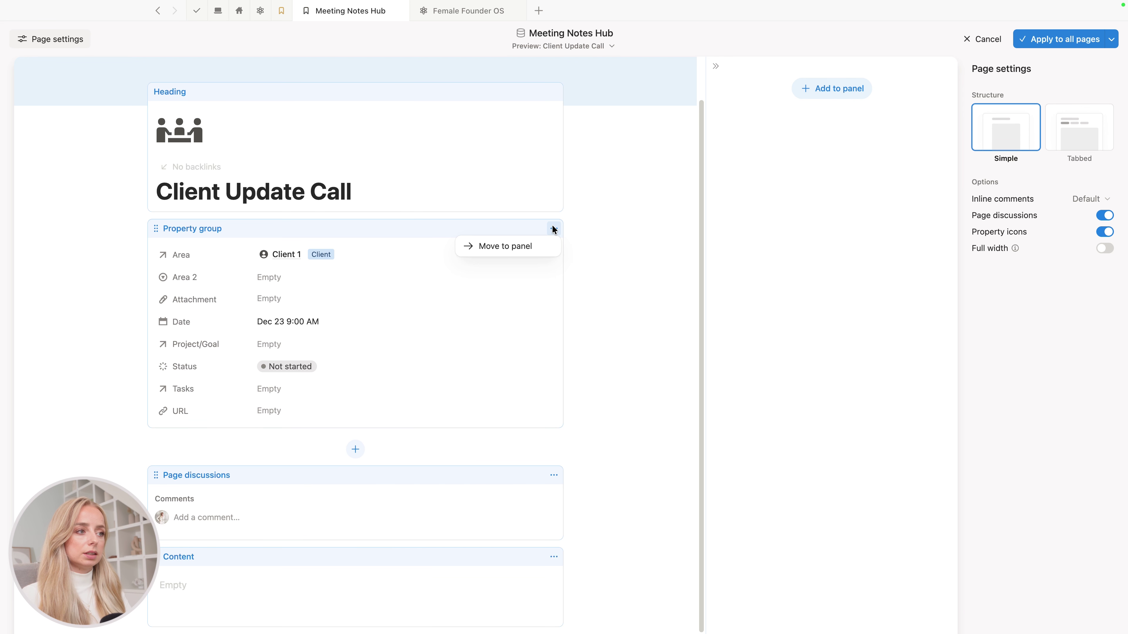
{"action": "left_click", "coordinate": [508, 247]}
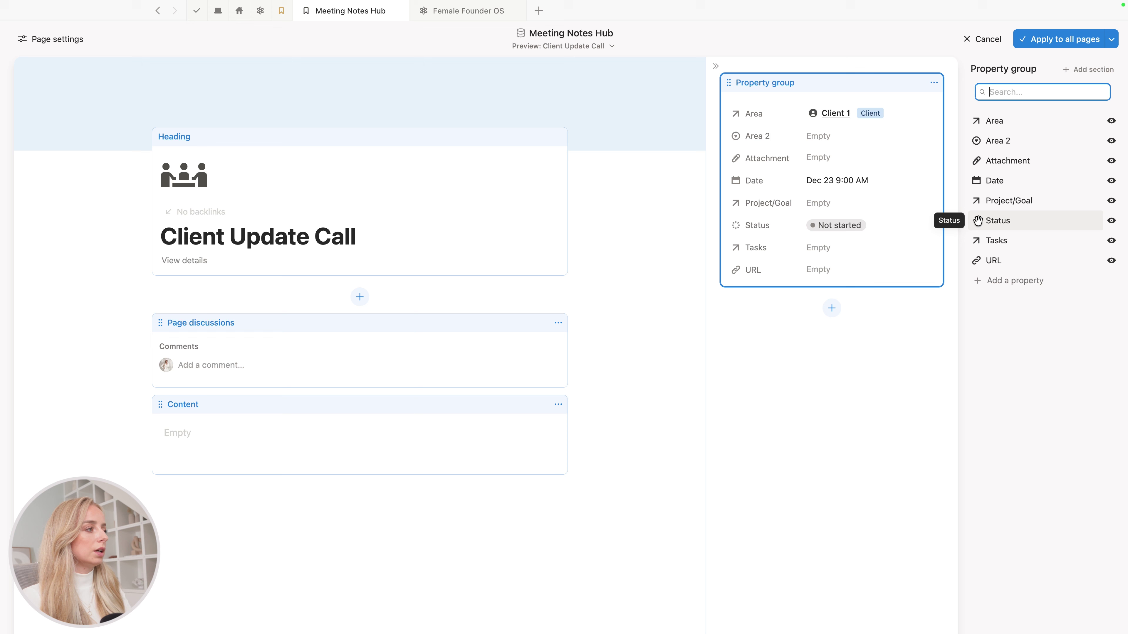
- Reorder the property group so Date and Status come first, and add two sections named Relations and Details
{"action": "left_click_drag", "start_coordinate": [978, 220], "coordinate": [979, 126]}
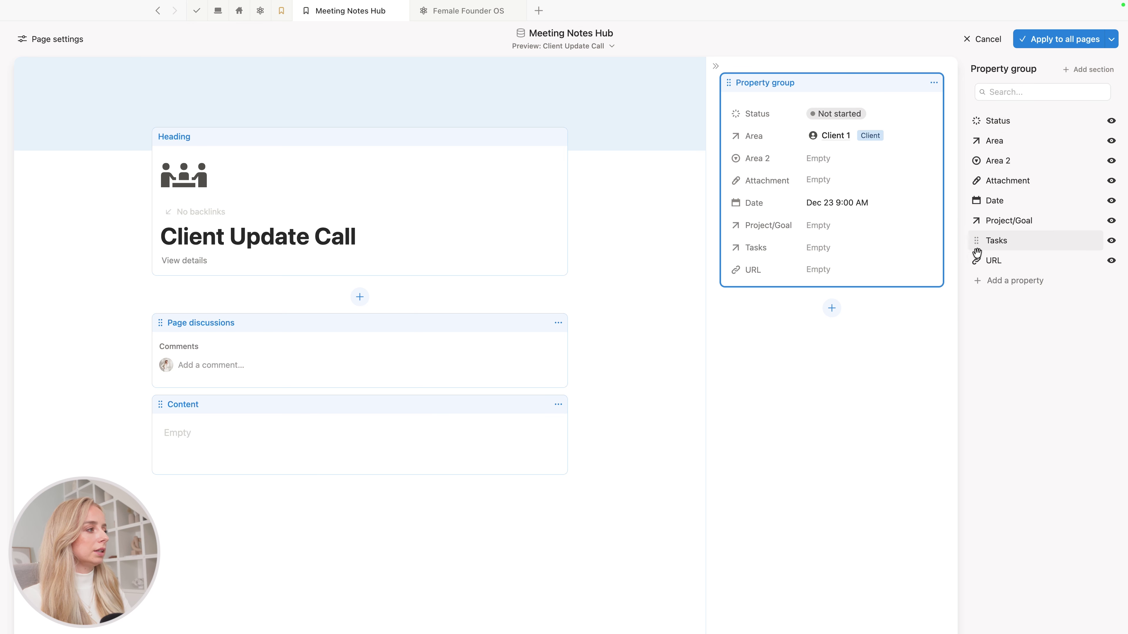
{"action": "left_click_drag", "start_coordinate": [976, 202], "coordinate": [982, 120]}
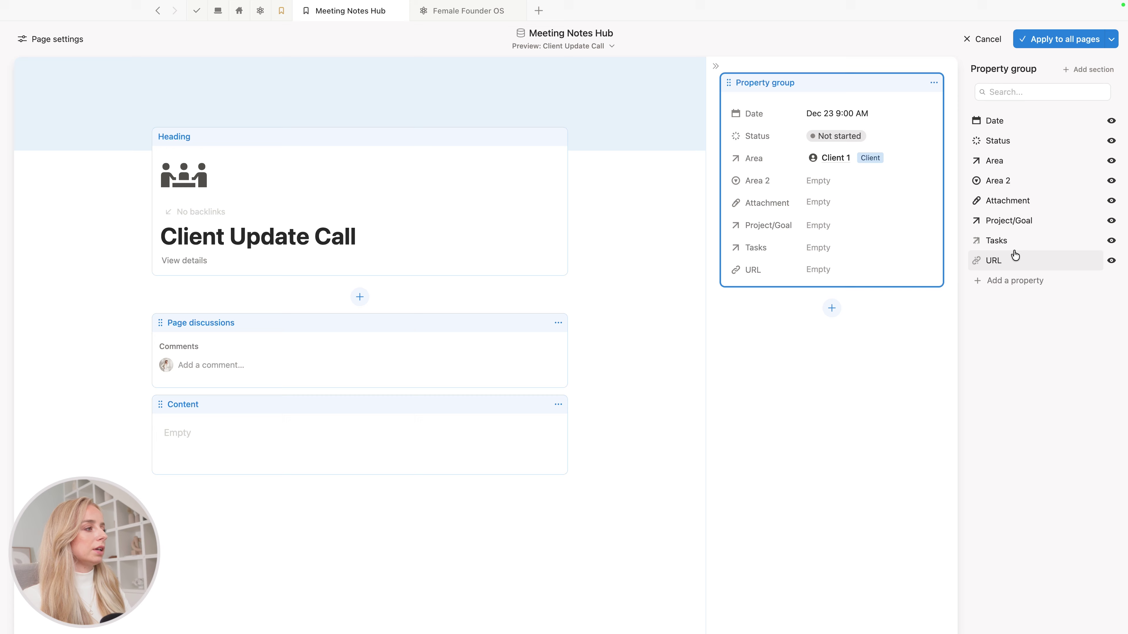
{"action": "left_click", "coordinate": [1087, 70]}
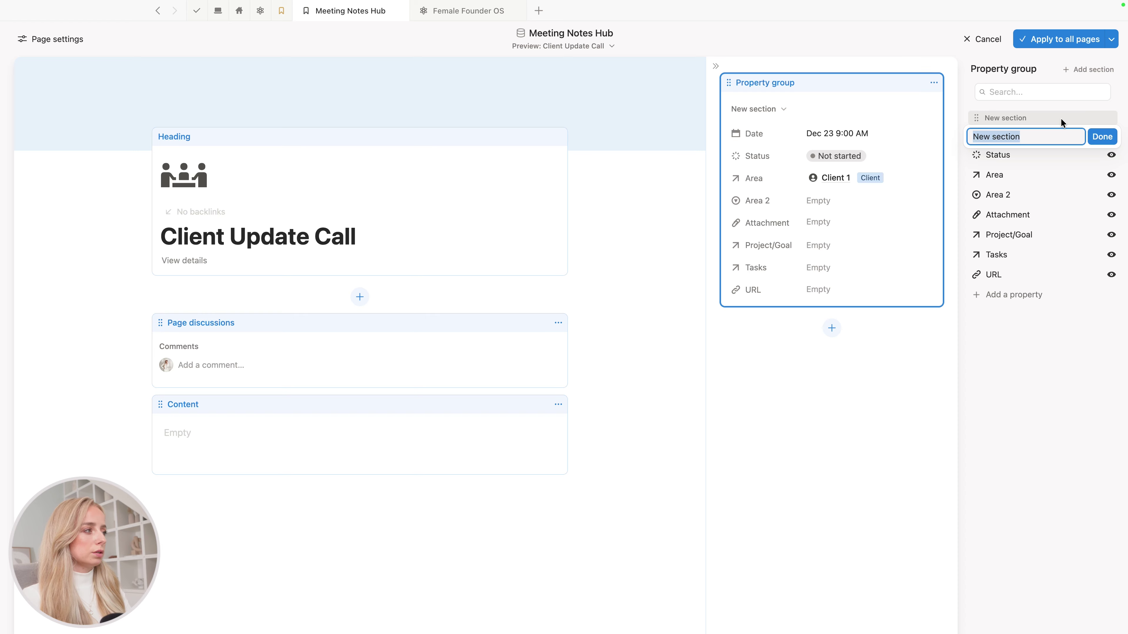
{"action": "type", "text": "Relations"}
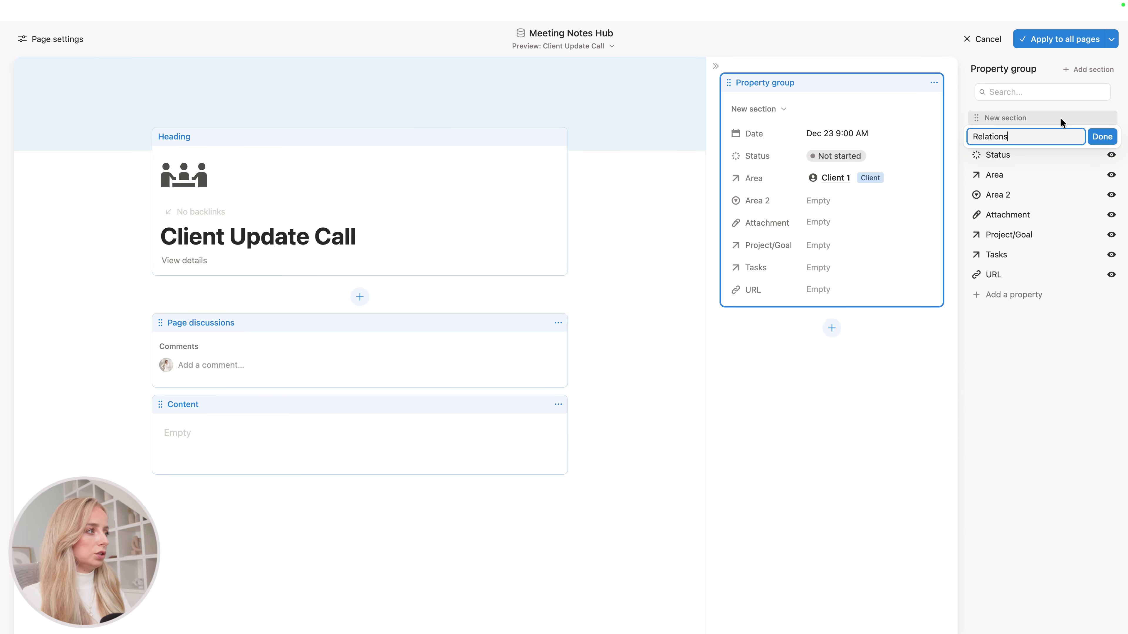
{"action": "left_click", "coordinate": [1101, 137]}
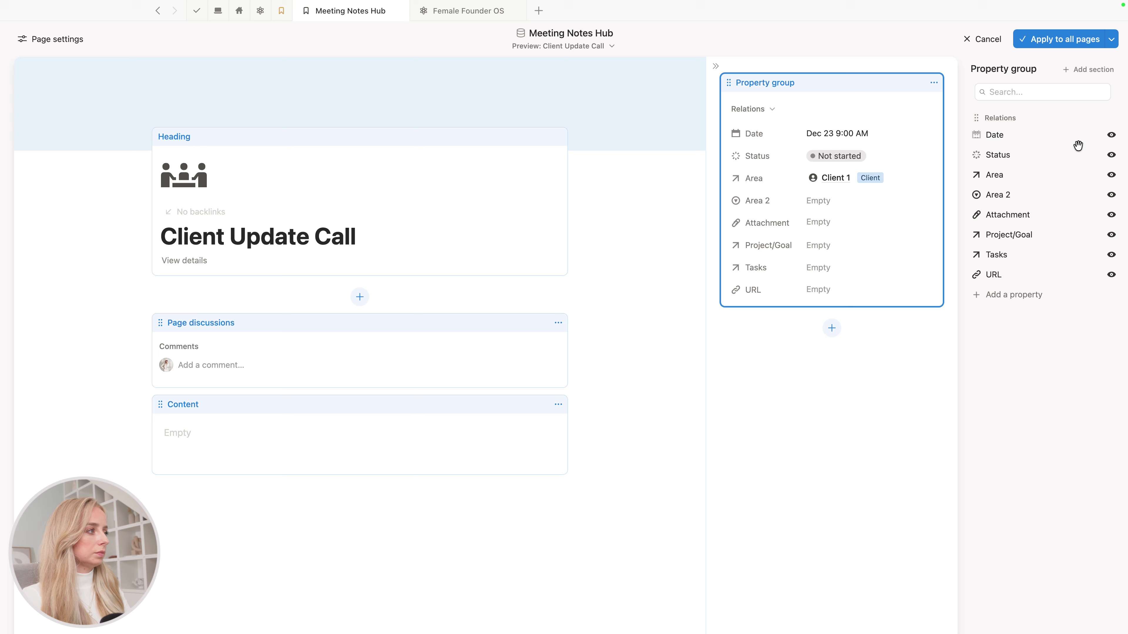
{"action": "left_click", "coordinate": [1082, 71]}
{"action": "type", "text": "Details"}
{"action": "left_click", "coordinate": [1099, 138]}
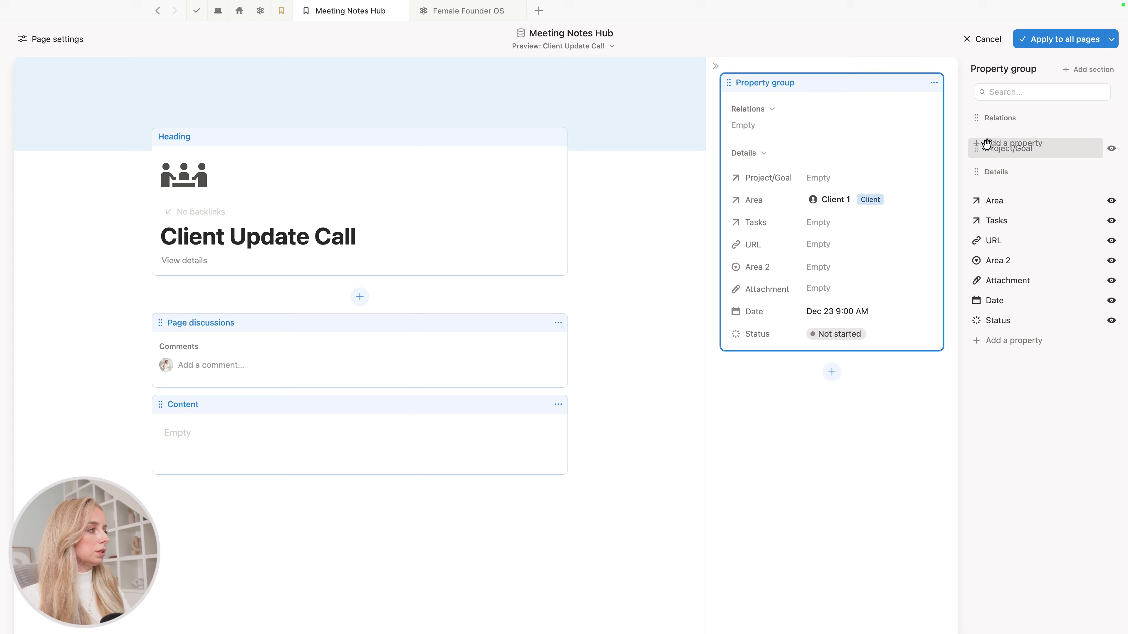
- Put Area, Project/Goal and Tasks in the Relations section, and place the Details section above Relations
{"action": "left_click_drag", "start_coordinate": [982, 144], "coordinate": [984, 135]}
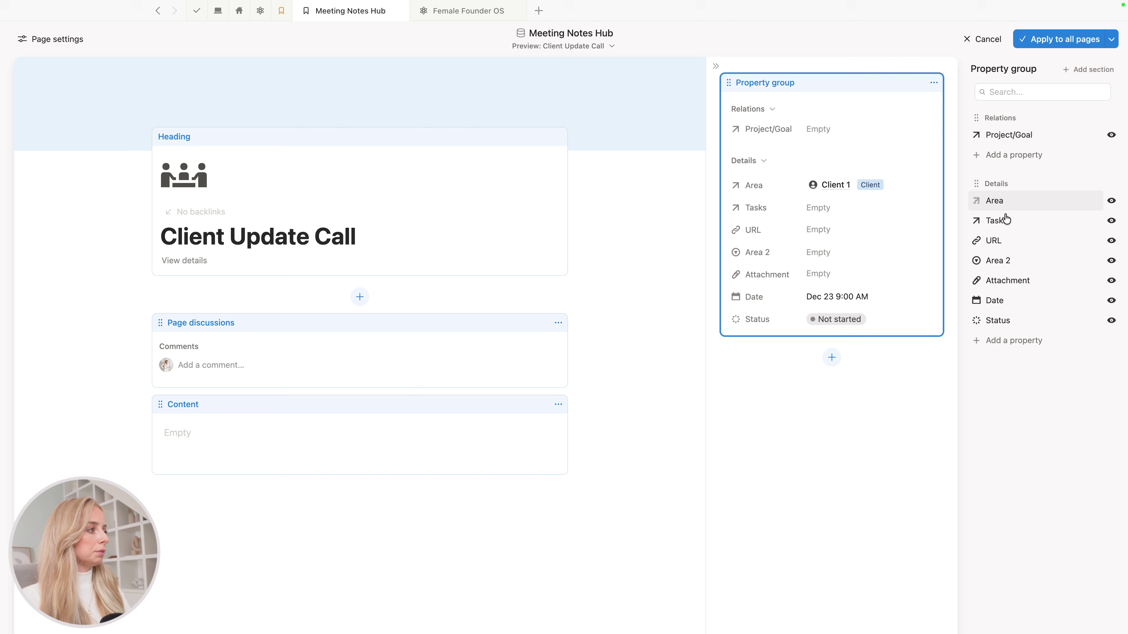
{"action": "left_click_drag", "start_coordinate": [977, 200], "coordinate": [976, 135]}
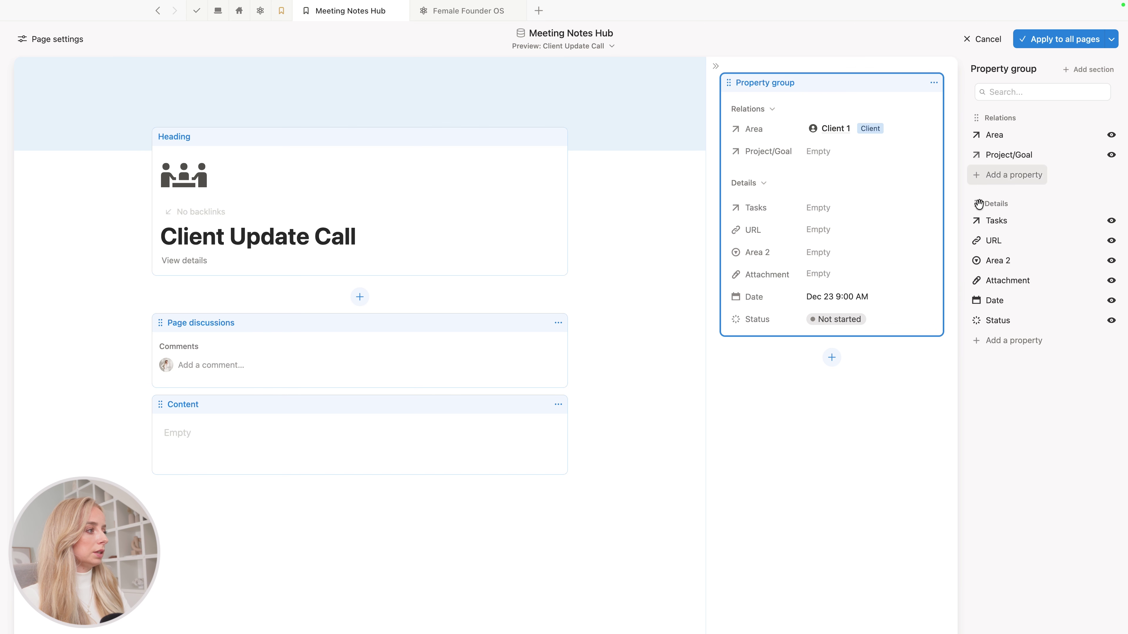
{"action": "left_click_drag", "start_coordinate": [977, 220], "coordinate": [978, 178]}
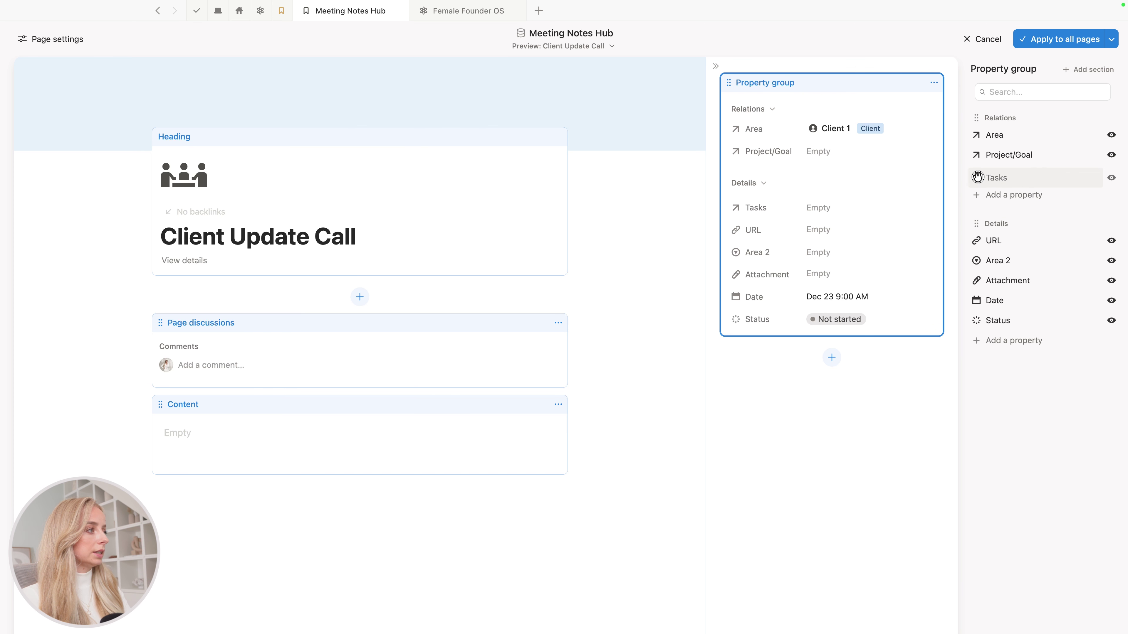
{"action": "left_click_drag", "start_coordinate": [977, 116], "coordinate": [978, 334]}
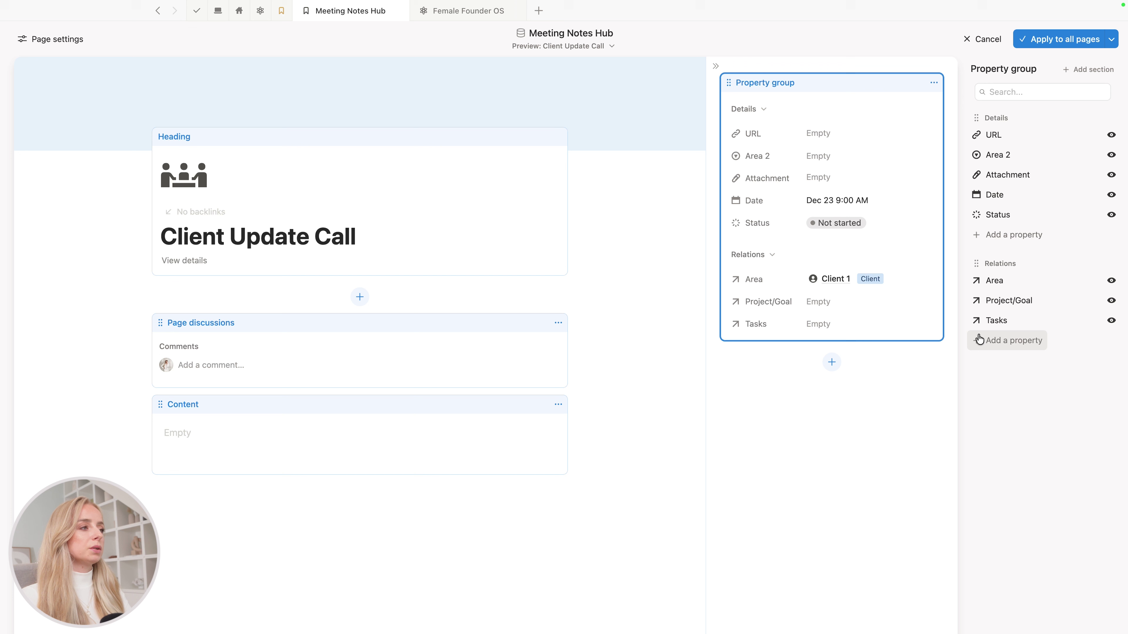
- Order the Details section's properties as Date, Area 2, Status, URL and Attachment
{"action": "left_click", "coordinate": [984, 216]}
{"action": "left_click_drag", "start_coordinate": [976, 194], "coordinate": [977, 134]}
{"action": "left_click_drag", "start_coordinate": [976, 218], "coordinate": [978, 158]}
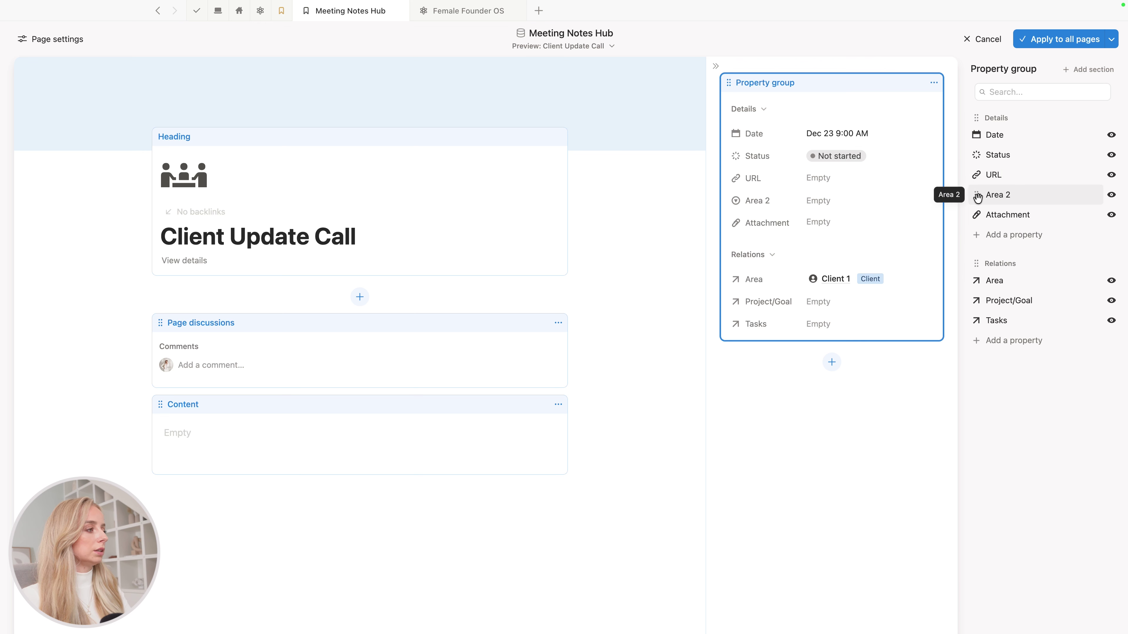
{"action": "left_click_drag", "start_coordinate": [978, 196], "coordinate": [978, 163]}
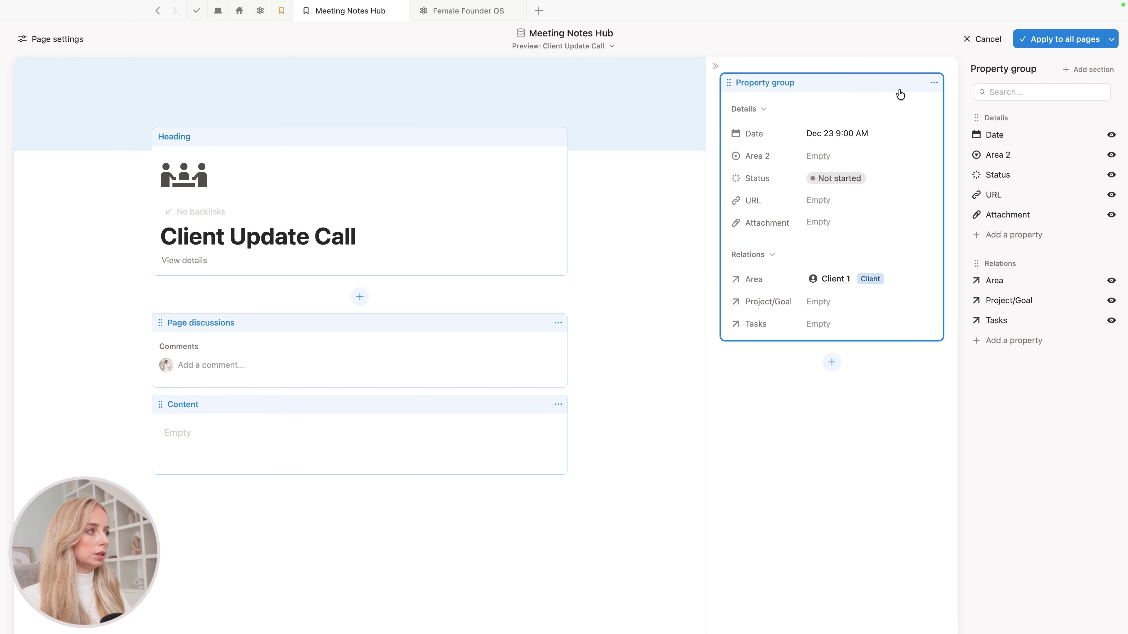
- Move the property group back under the page heading and apply the layout to all pages
{"action": "left_click", "coordinate": [933, 83]}
{"action": "left_click", "coordinate": [909, 101]}
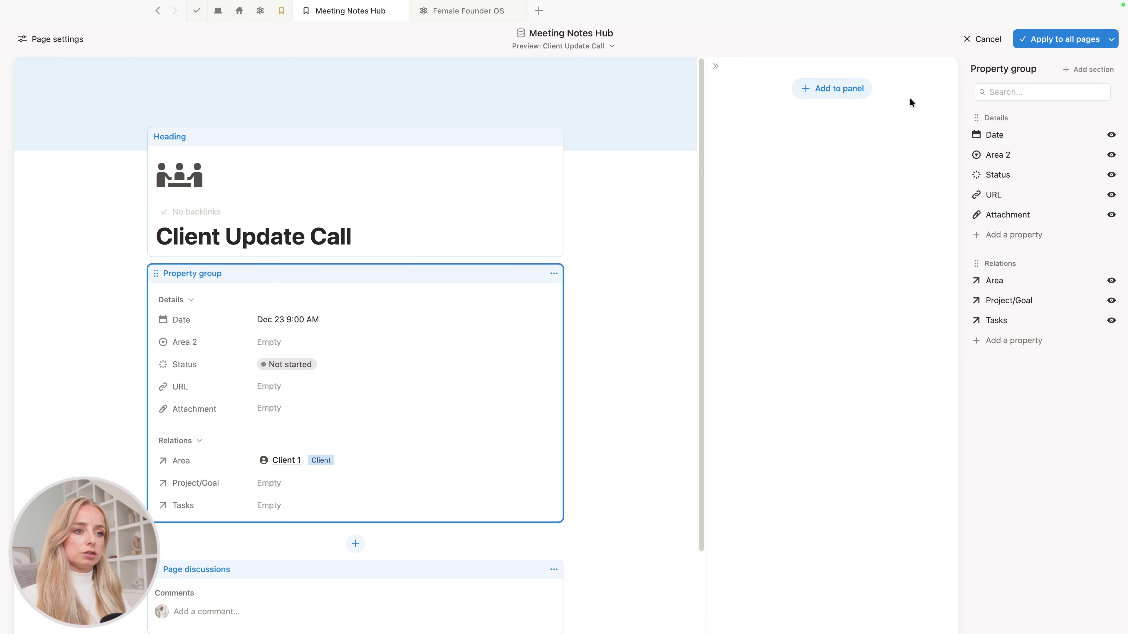
{"action": "left_click", "coordinate": [1044, 42]}
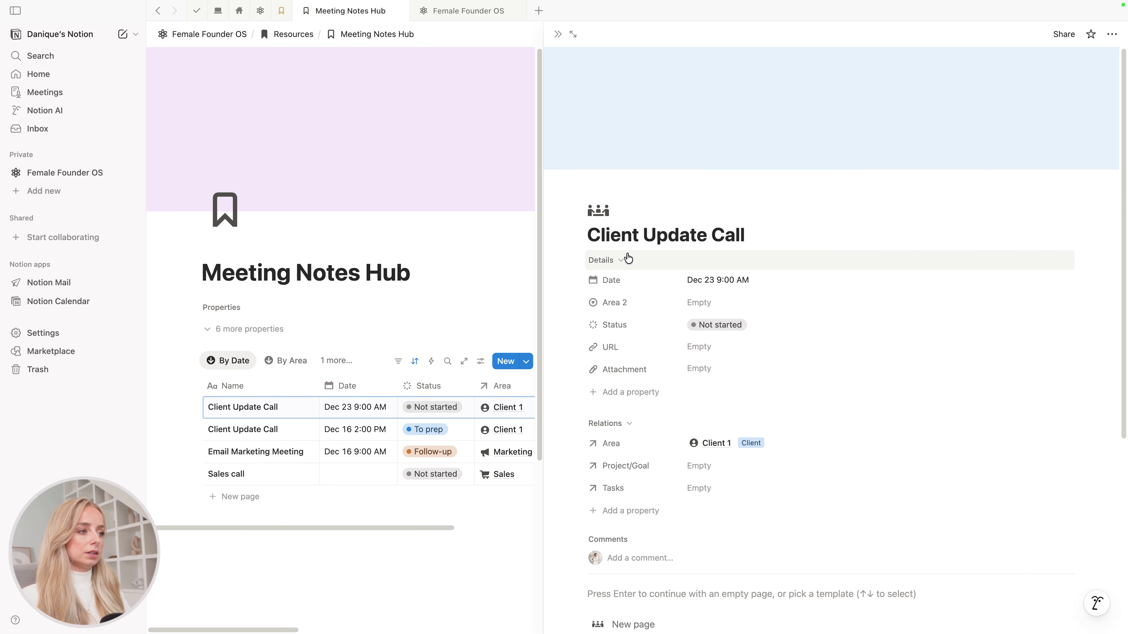
- Collapse the Details and Relations sections on the Client Update Call page and close the page
{"action": "left_click", "coordinate": [619, 261]}
{"action": "left_click", "coordinate": [639, 281]}
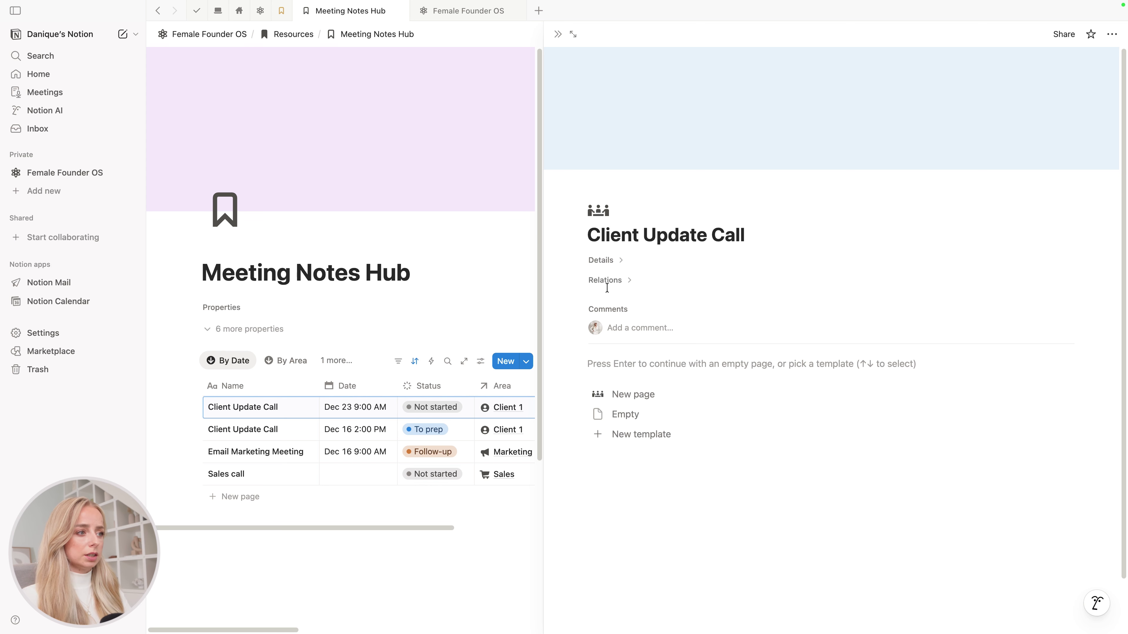
{"action": "left_click", "coordinate": [558, 34]}
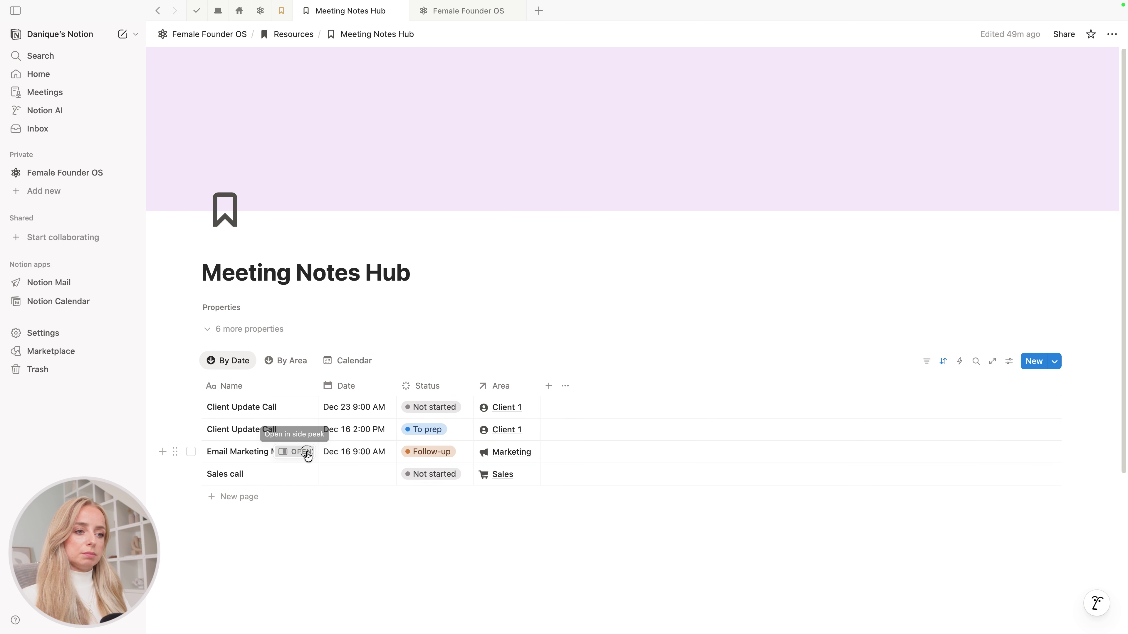
- Check the Details and Relations sections of the Email Marketing Meeting by expanding and collapsing each, and close the page
{"action": "left_click", "coordinate": [306, 452]}
{"action": "left_click", "coordinate": [620, 264]}
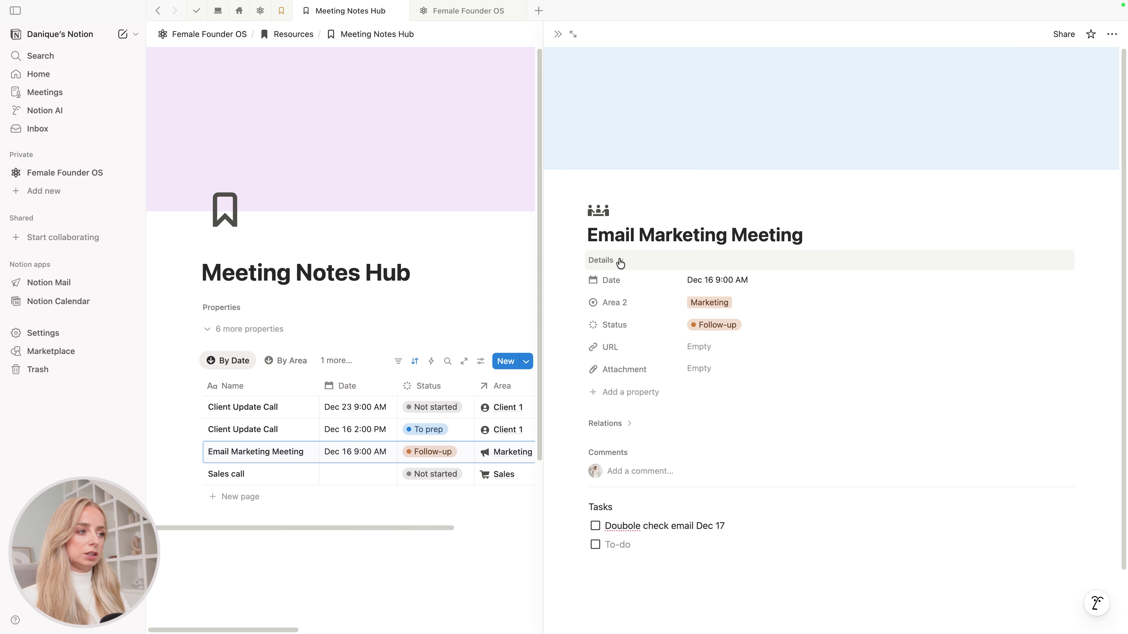
{"action": "left_click", "coordinate": [620, 262]}
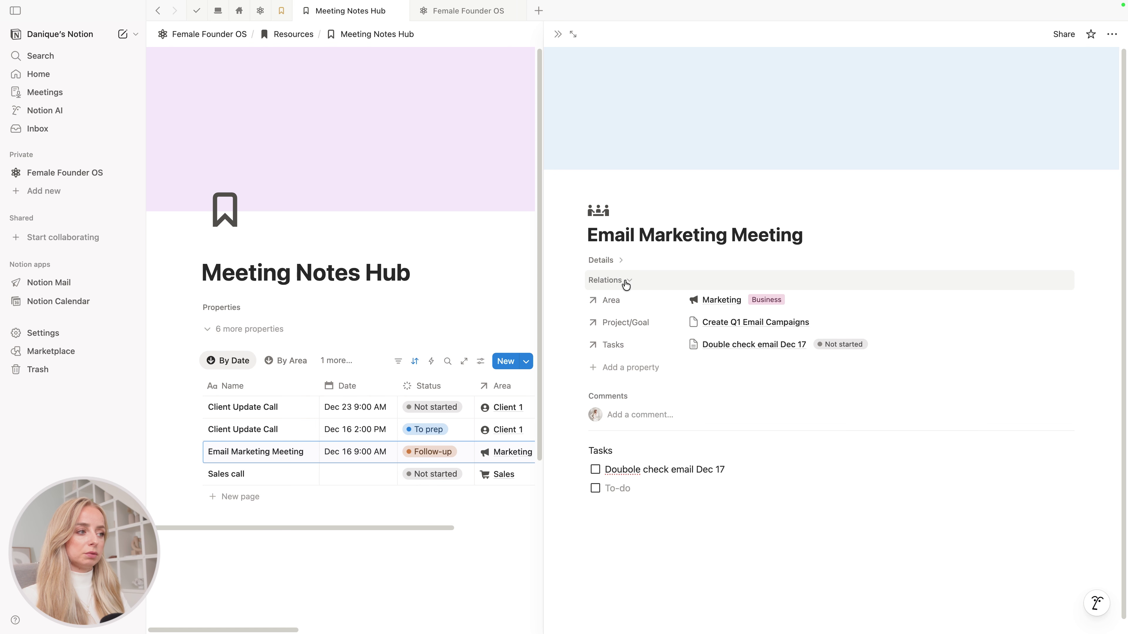
{"action": "left_click", "coordinate": [626, 281]}
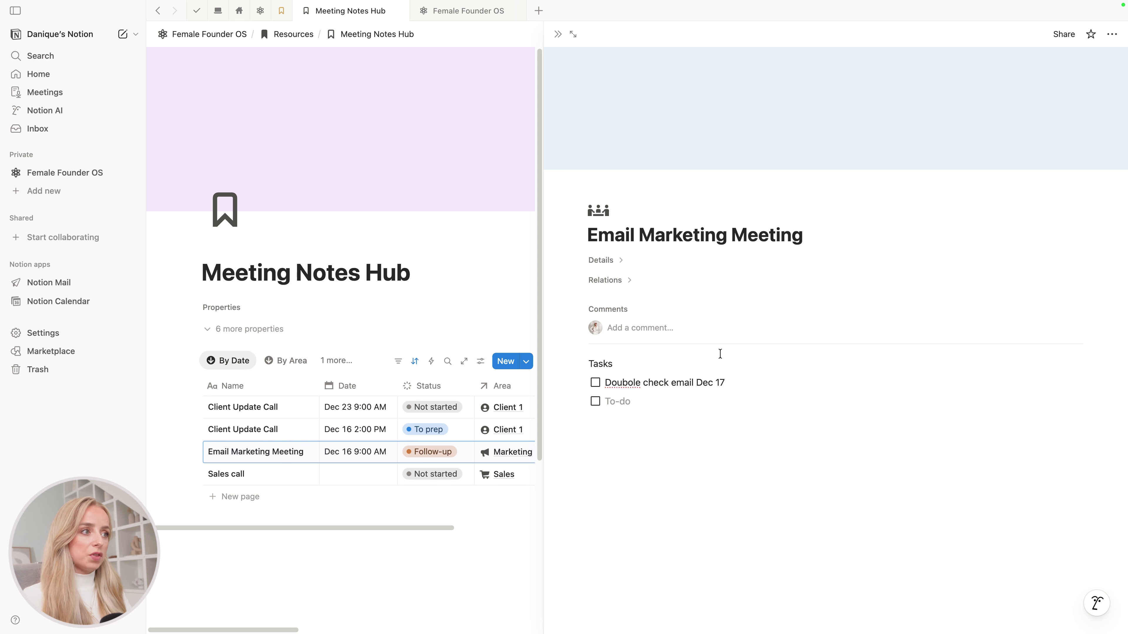
{"action": "left_click", "coordinate": [558, 34]}
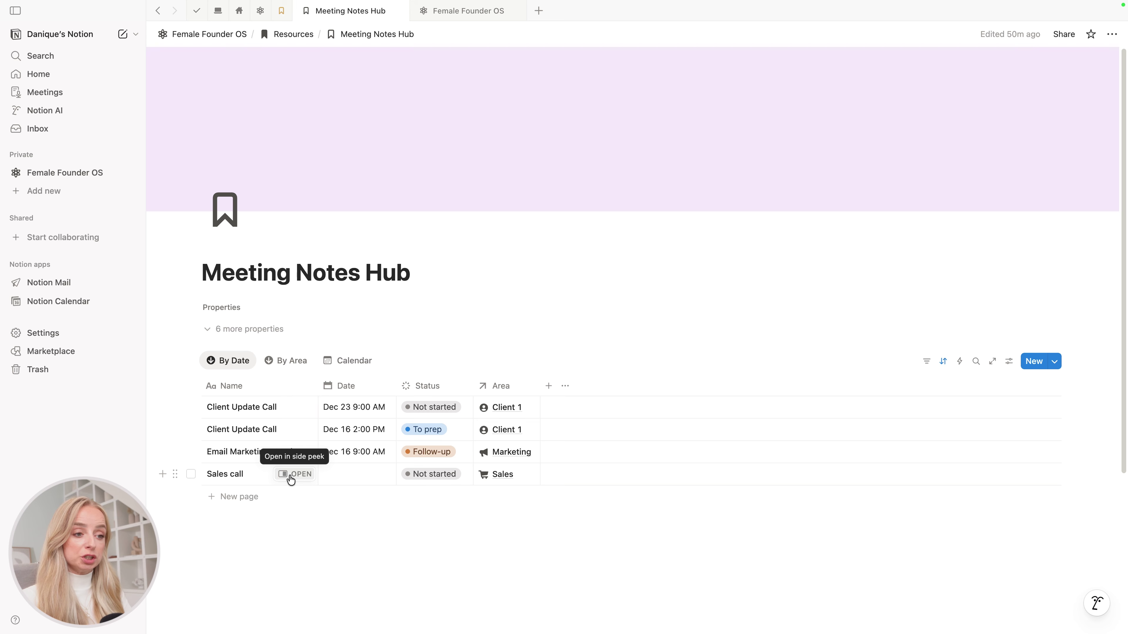
- Open the Sales call page and start editing the New page template offered there
{"action": "left_click", "coordinate": [288, 476]}
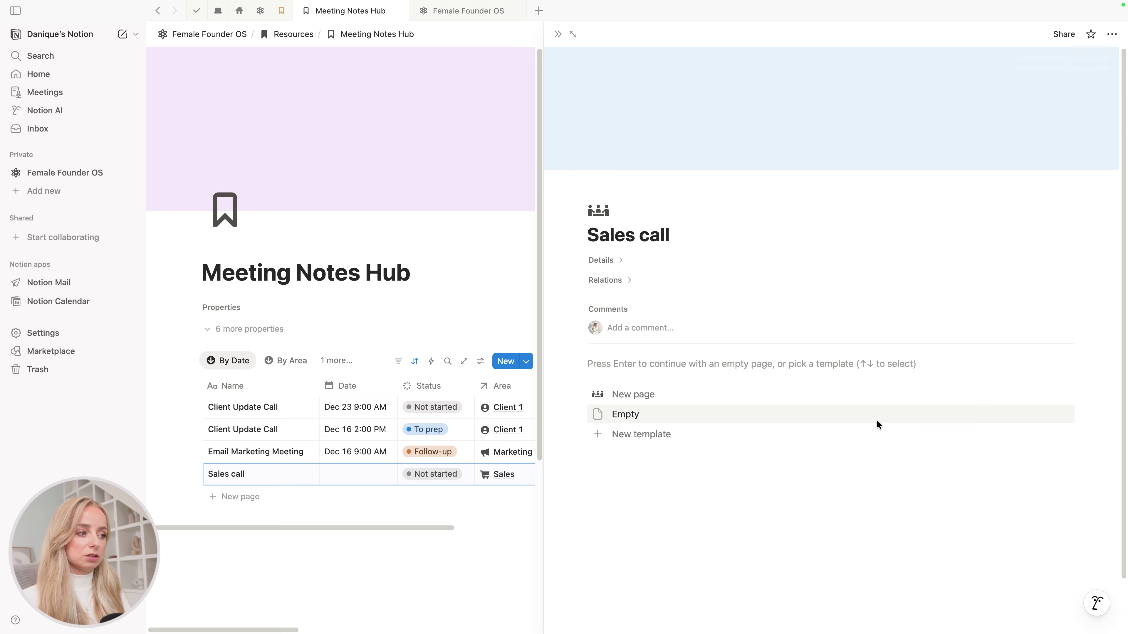
{"action": "left_click", "coordinate": [1064, 394]}
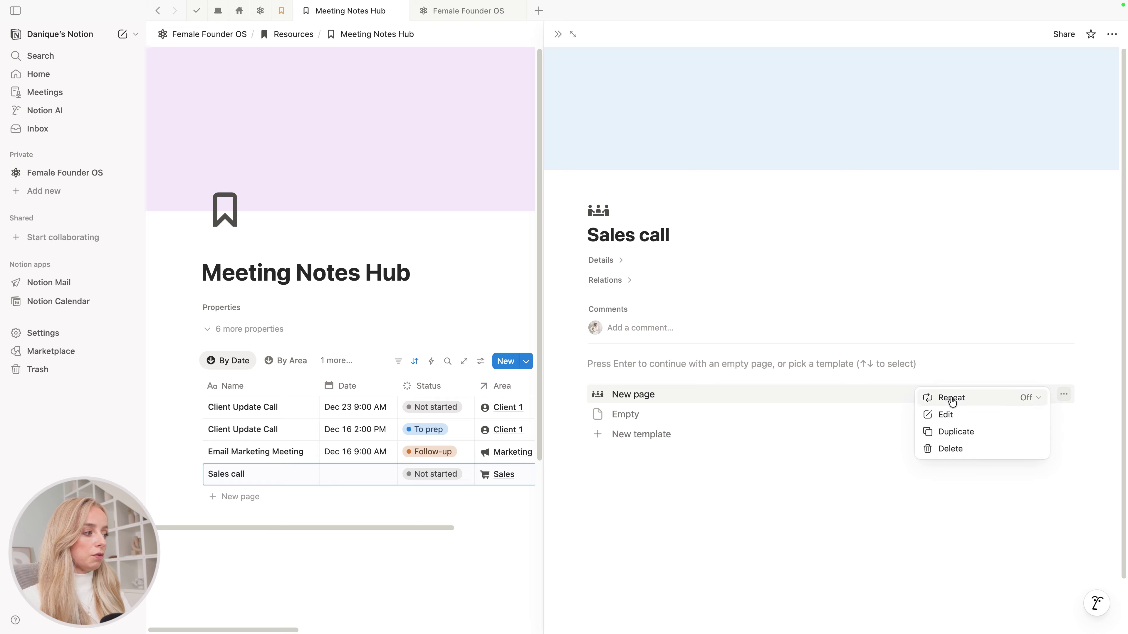
{"action": "left_click", "coordinate": [946, 416]}
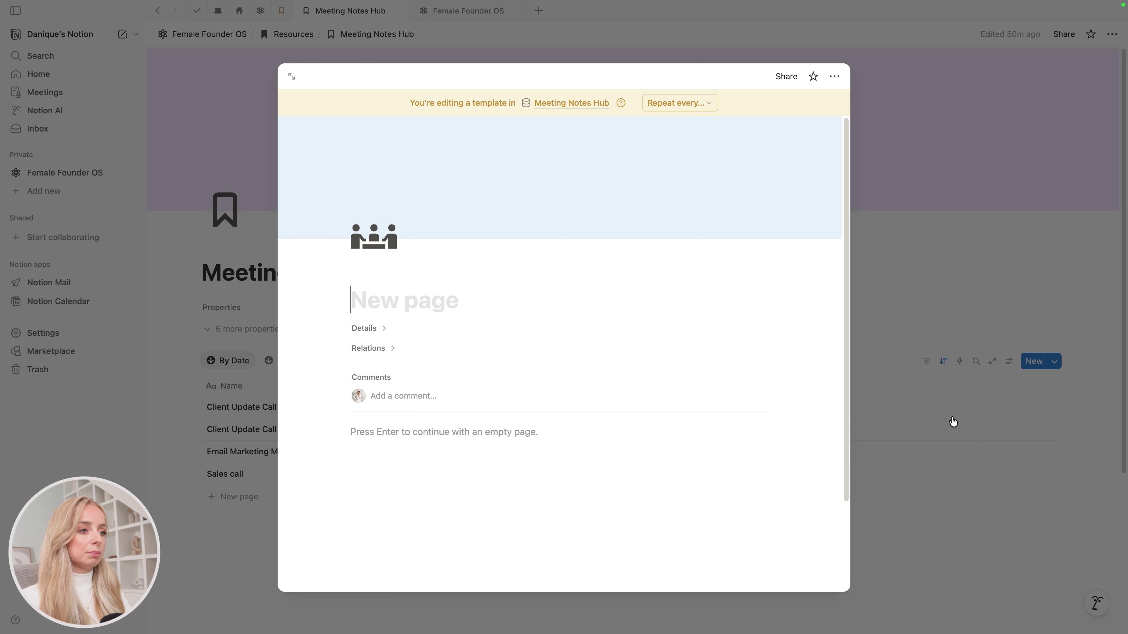
- Write "To discuss:" in bold in the template body and turn it into a toggle list, ready for content inside
{"action": "left_click", "coordinate": [389, 441]}
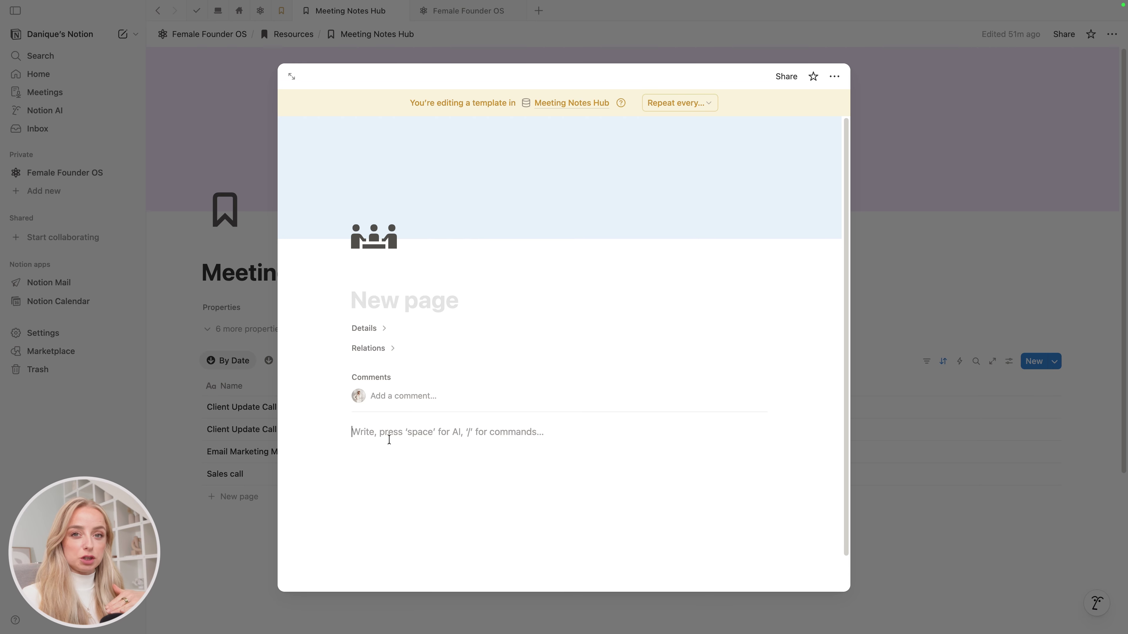
{"action": "type", "text": "To discuss:"}
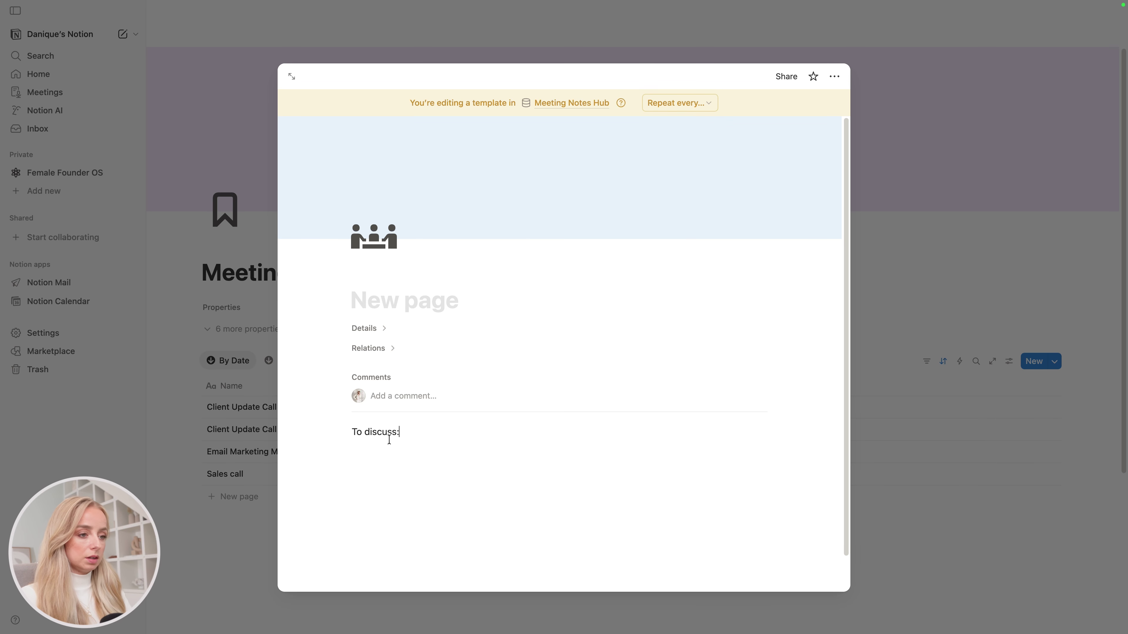
{"action": "left_click_drag", "start_coordinate": [350, 432], "coordinate": [402, 432]}
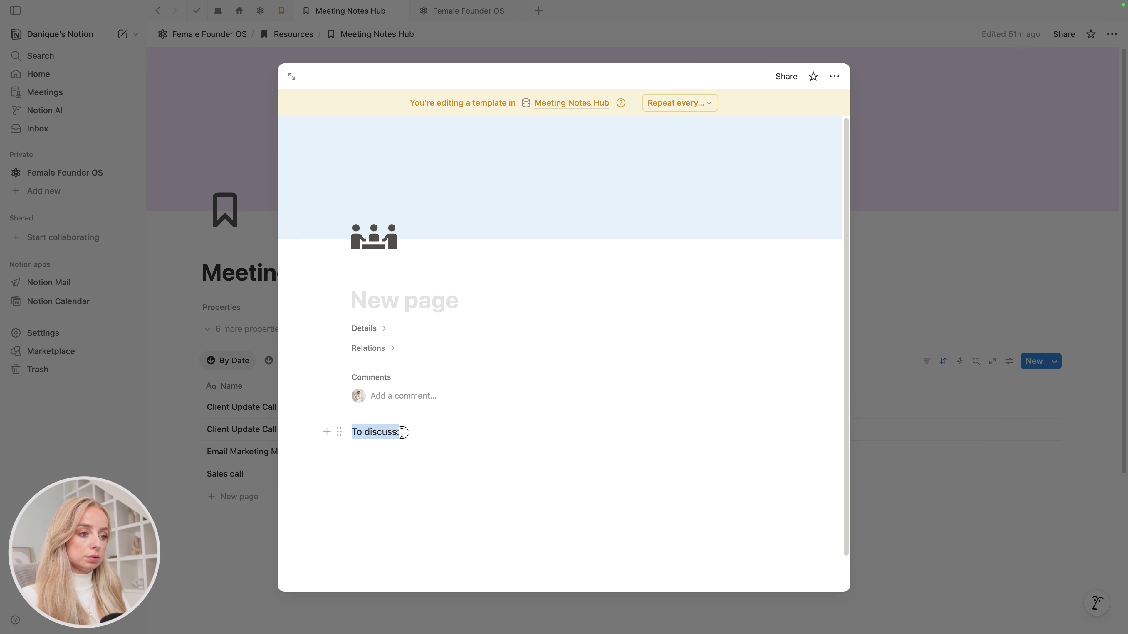
{"action": "key", "text": "super+b"}
{"action": "left_click", "coordinate": [416, 433]}
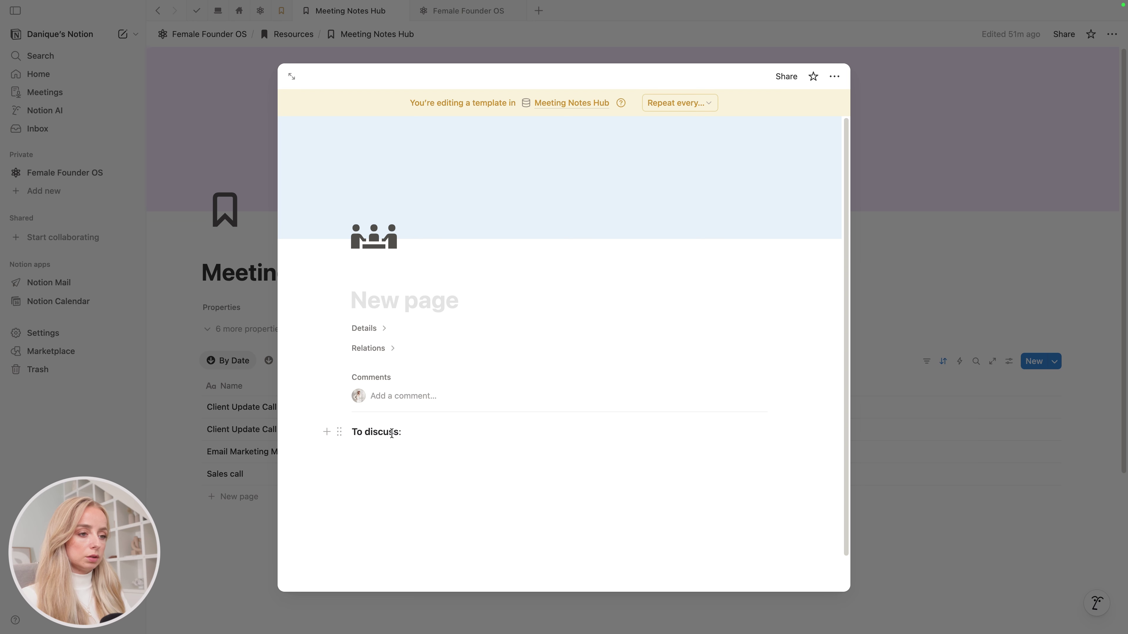
{"action": "left_click", "coordinate": [339, 431]}
{"action": "mouse_move", "coordinate": [256, 371]}
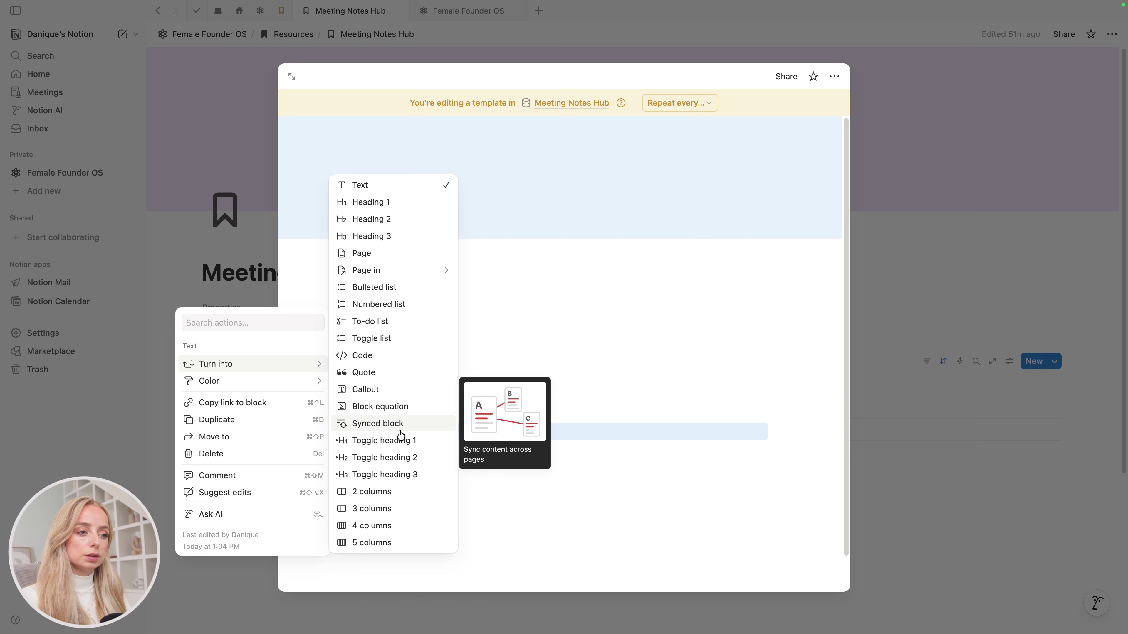
{"action": "left_click", "coordinate": [391, 340]}
{"action": "left_click", "coordinate": [405, 451]}
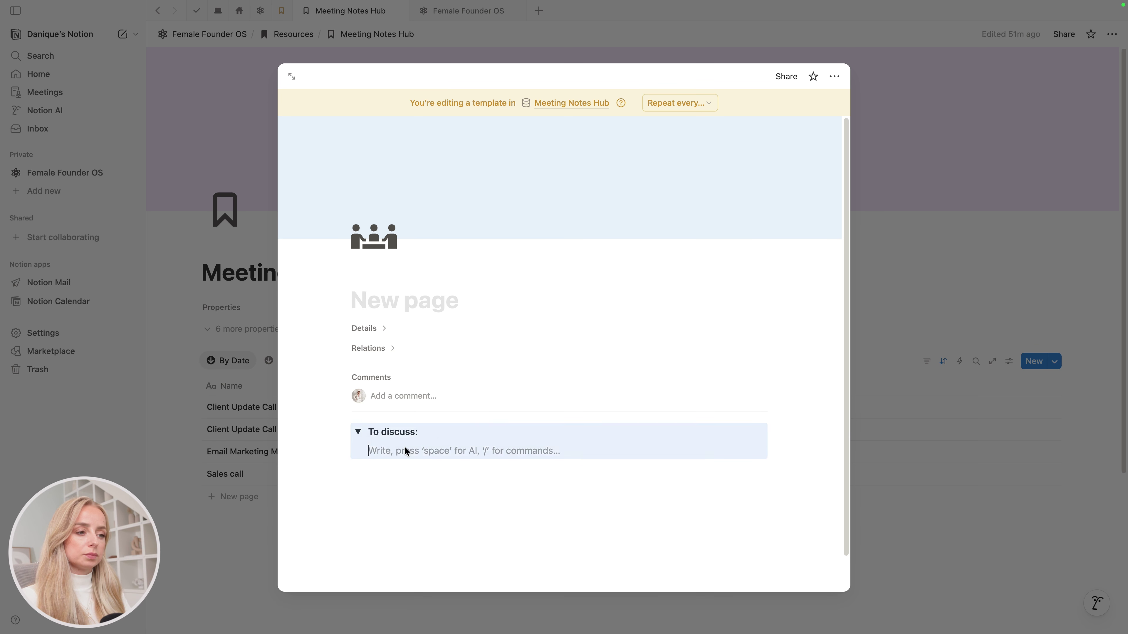
- Fill the To discuss toggle with a bulleted list of three "..." placeholder items
{"action": "type", "text": "- "}
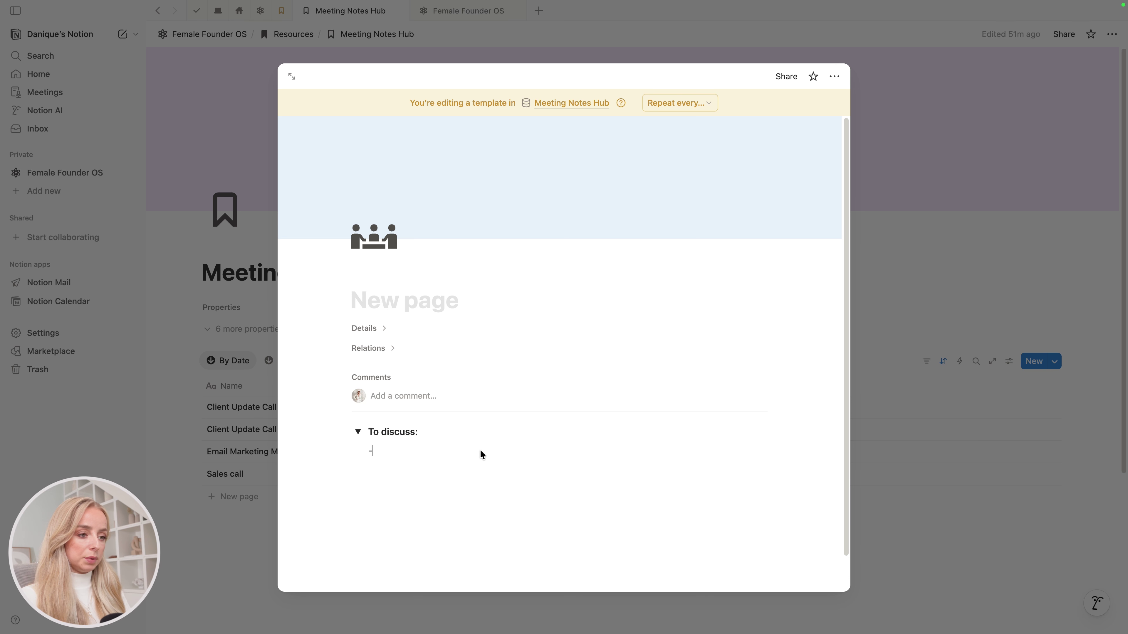
{"action": "type", "text": "..."}
{"action": "key", "text": "Return"}
{"action": "type", "text": "..."}
{"action": "key", "text": "Return"}
{"action": "type", "text": "..."}
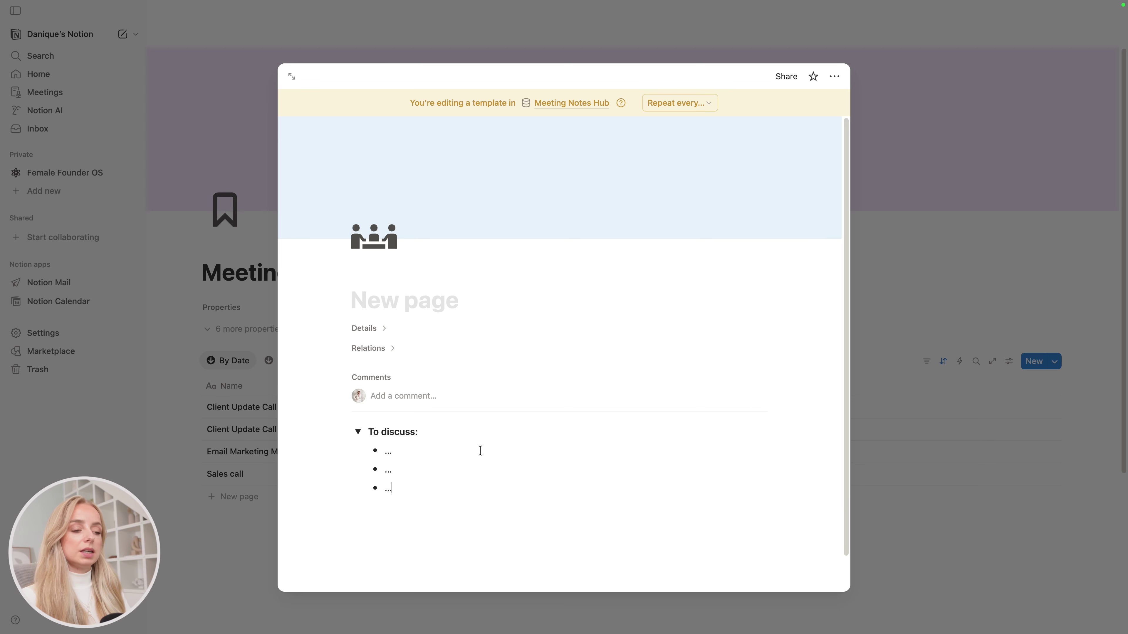
- Remove the colon from the To discuss toggle's title and collapse the toggle
{"action": "left_click", "coordinate": [442, 433]}
{"action": "key", "text": "BackSpace"}
{"action": "left_click", "coordinate": [357, 432]}
- Add a toggle named "Meeting notes" in bold below To discuss
{"action": "key", "text": "Return"}
{"action": "type", "text": "Meeting notes"}
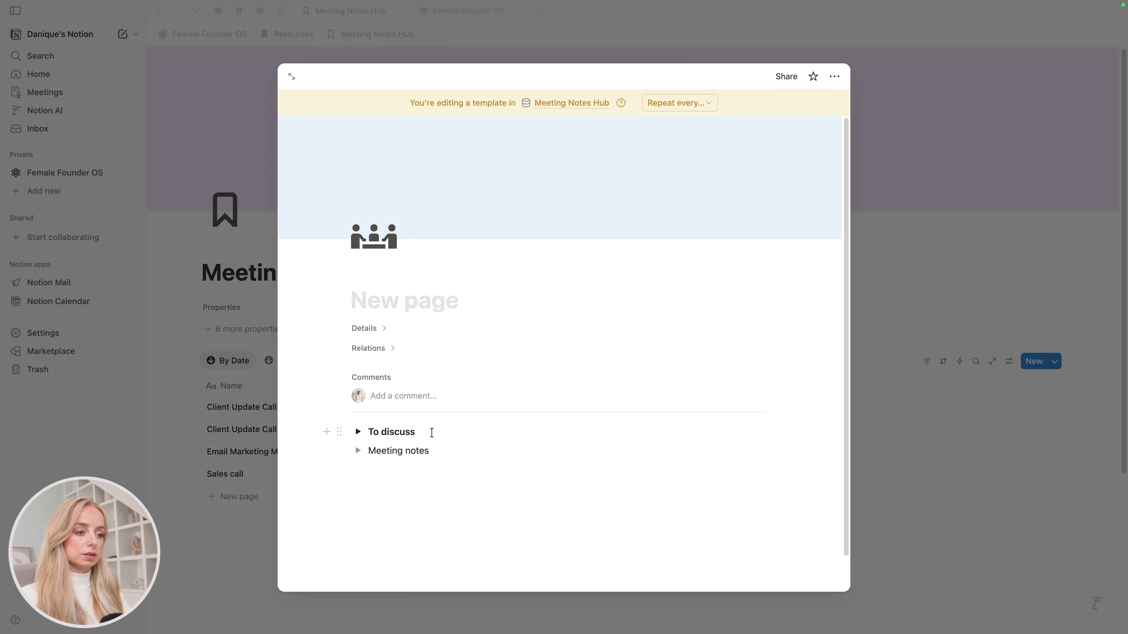
{"action": "triple_click", "coordinate": [444, 452]}
{"action": "key", "text": "super+b"}
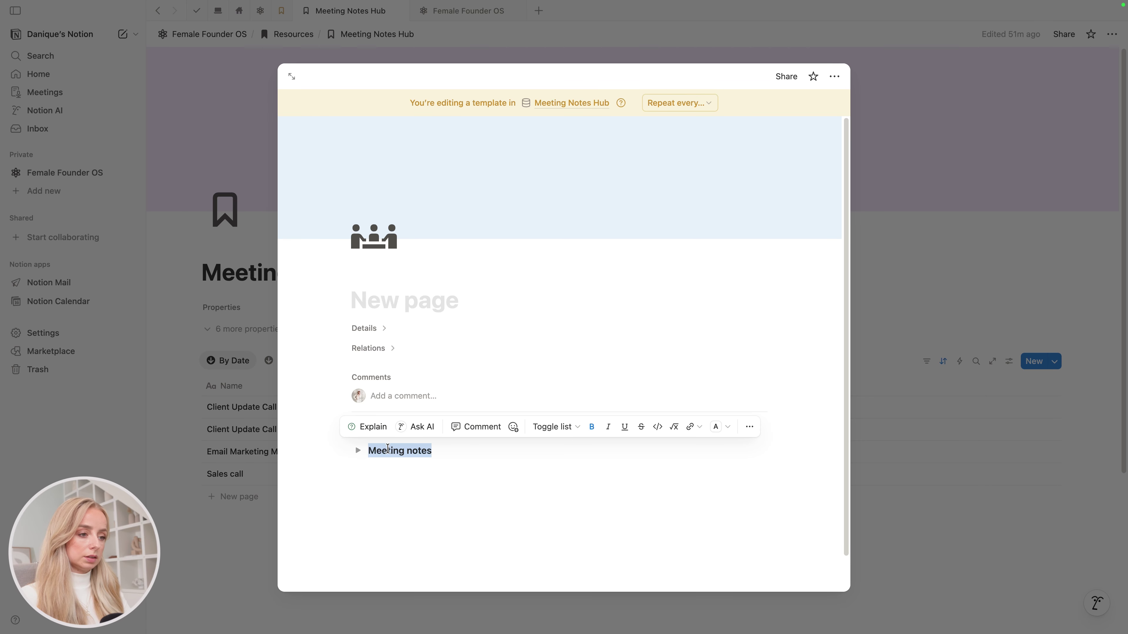
- Add a toggle named "Next actions" in bold below Meeting notes
{"action": "left_click", "coordinate": [445, 452]}
{"action": "key", "text": "Return"}
{"action": "type", "text": "Next actions"}
{"action": "triple_click", "coordinate": [395, 470]}
{"action": "key", "text": "super+b"}
- Separate the three toggles with blank lines, one above Meeting notes and one above Next actions, and close the template
{"action": "left_click", "coordinate": [426, 471]}
{"action": "key", "text": "Return"}
{"action": "left_click_drag", "start_coordinate": [341, 488], "coordinate": [353, 448]}
{"action": "left_click", "coordinate": [355, 510]}
{"action": "left_click_drag", "start_coordinate": [344, 509], "coordinate": [344, 480]}
{"action": "left_click", "coordinate": [403, 538]}
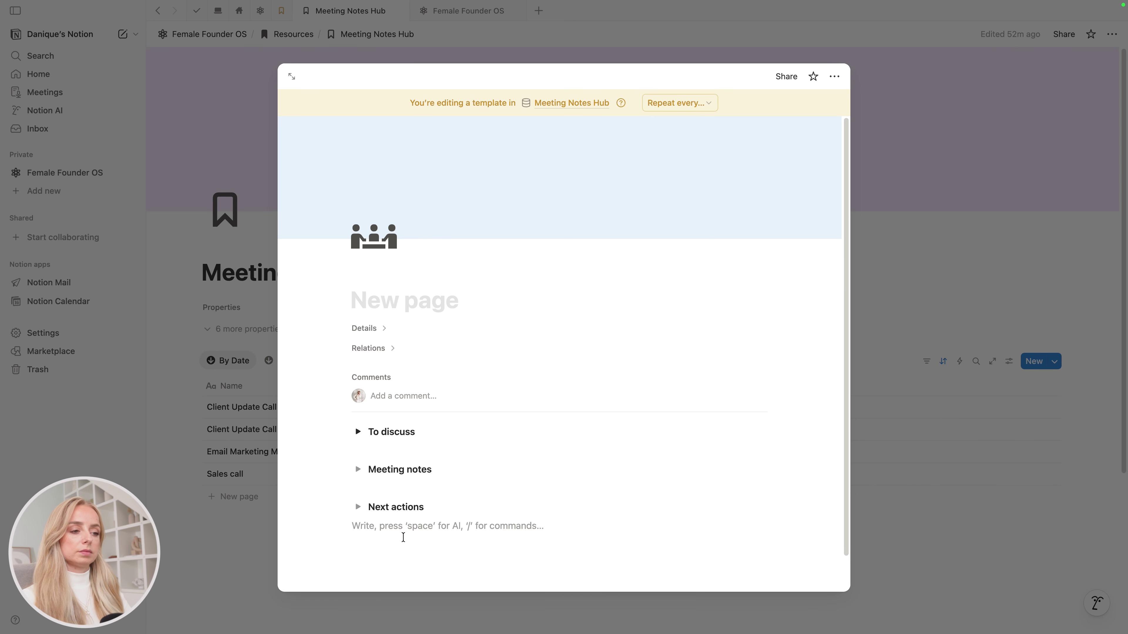
{"action": "left_click", "coordinate": [230, 526]}
- Add a meeting page named "Test" to the table and open it to check the template content, closing it again
{"action": "scroll", "coordinate": [267, 489], "scroll_direction": "down", "scroll_amount": 3}
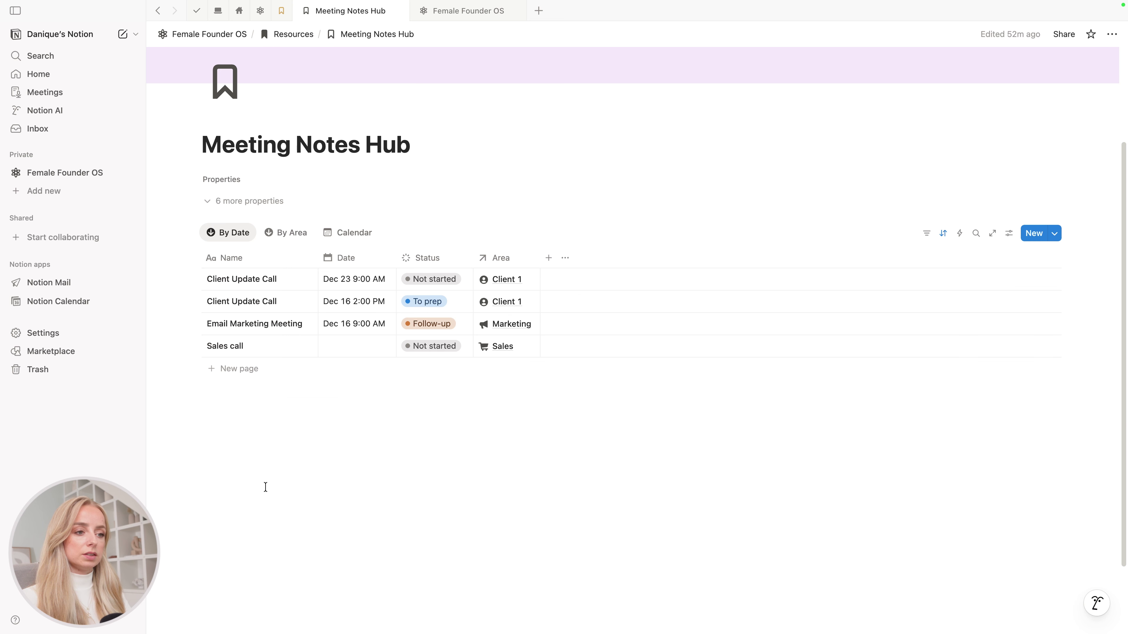
{"action": "left_click", "coordinate": [237, 377]}
{"action": "left_click", "coordinate": [224, 367]}
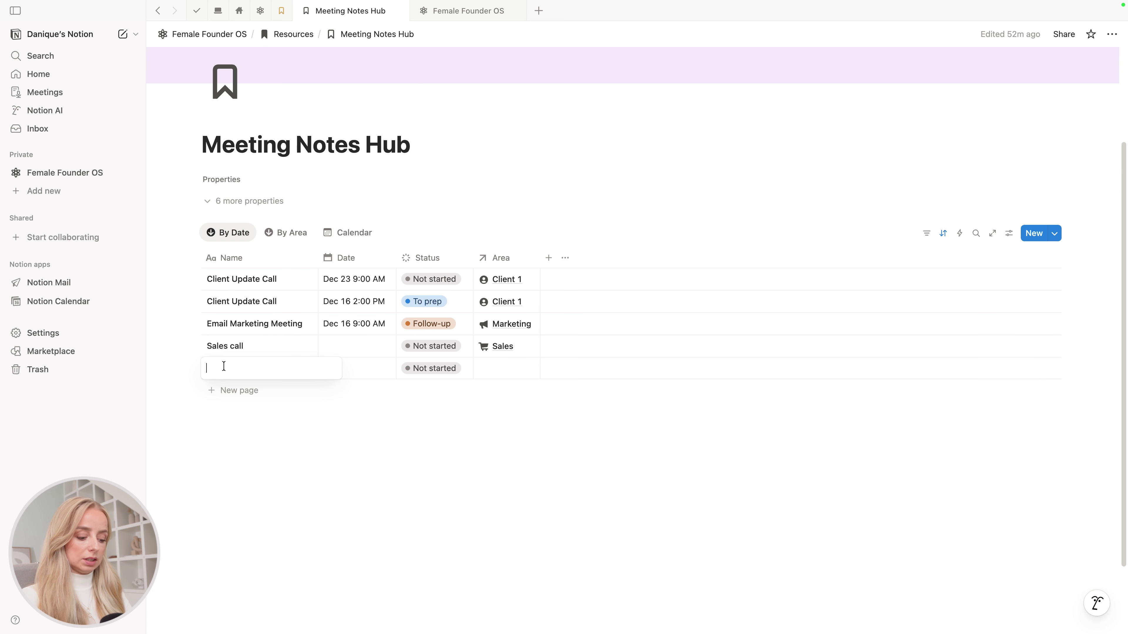
{"action": "type", "text": "Test"}
{"action": "key", "text": "Return"}
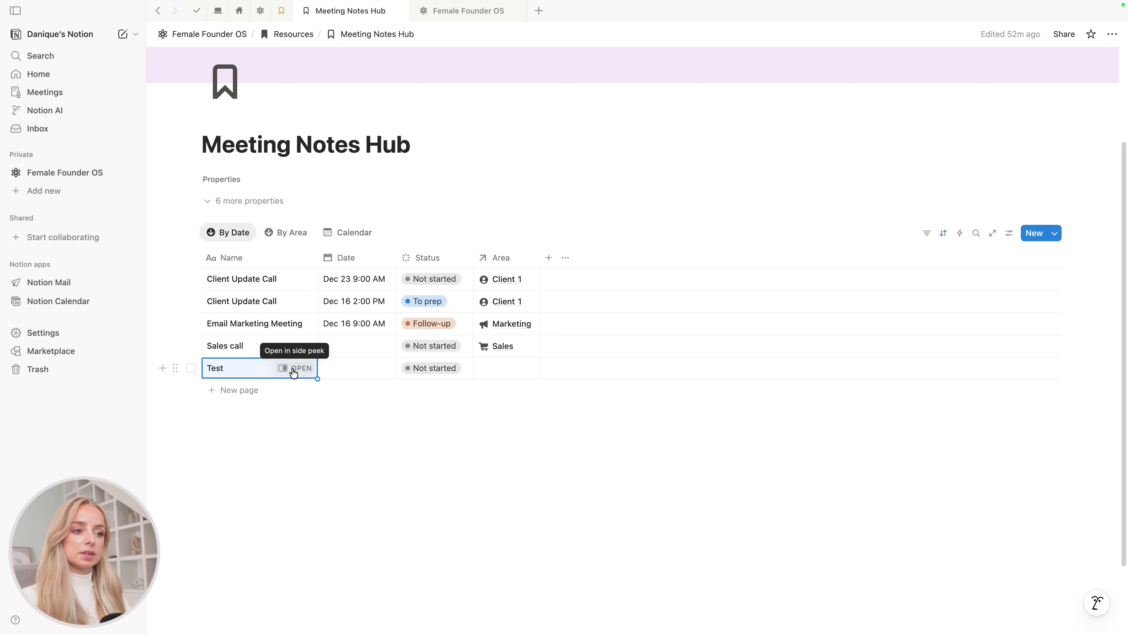
{"action": "left_click", "coordinate": [293, 370]}
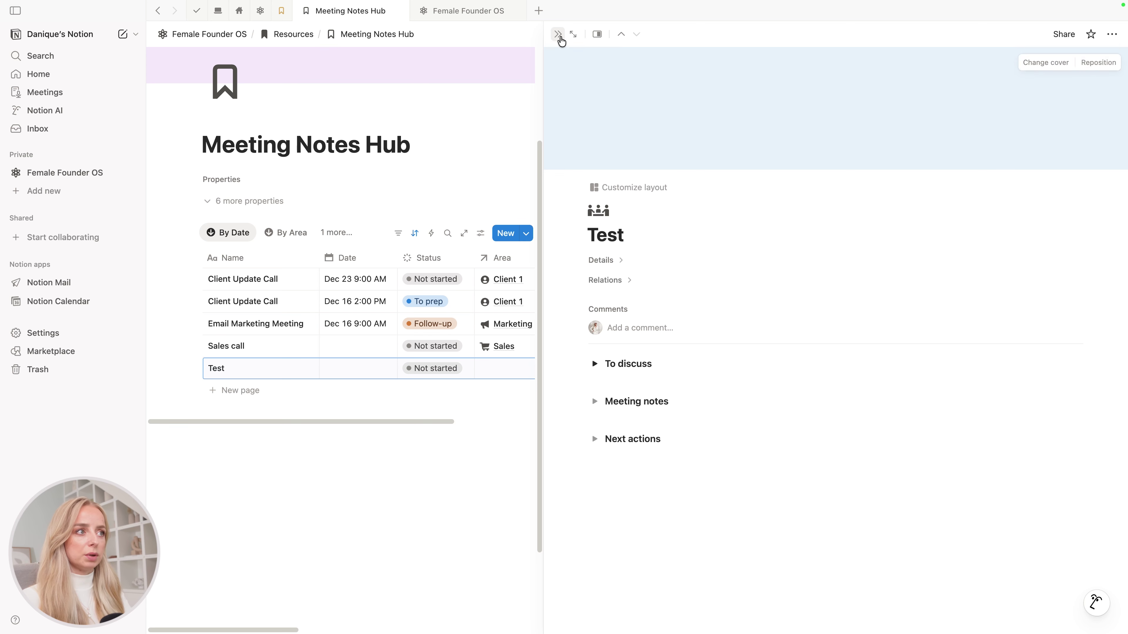
{"action": "left_click", "coordinate": [558, 35]}
- Reopen the New page template for editing and insert an AI Meeting Notes block below Next actions
{"action": "left_click", "coordinate": [1053, 234]}
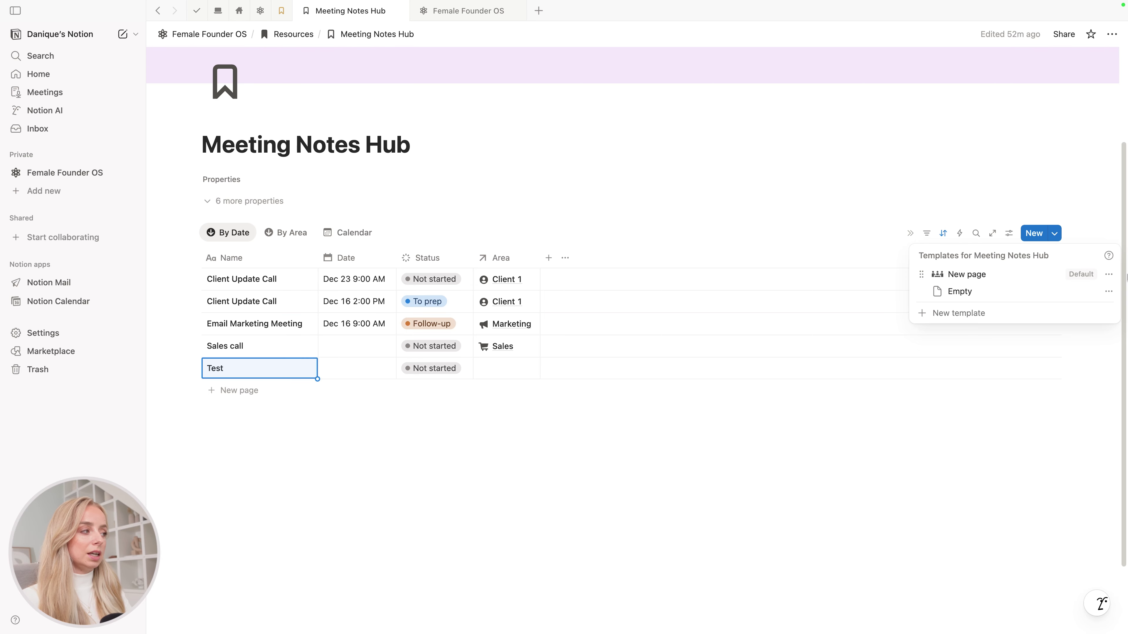
{"action": "left_click", "coordinate": [1109, 274]}
{"action": "left_click", "coordinate": [1025, 313]}
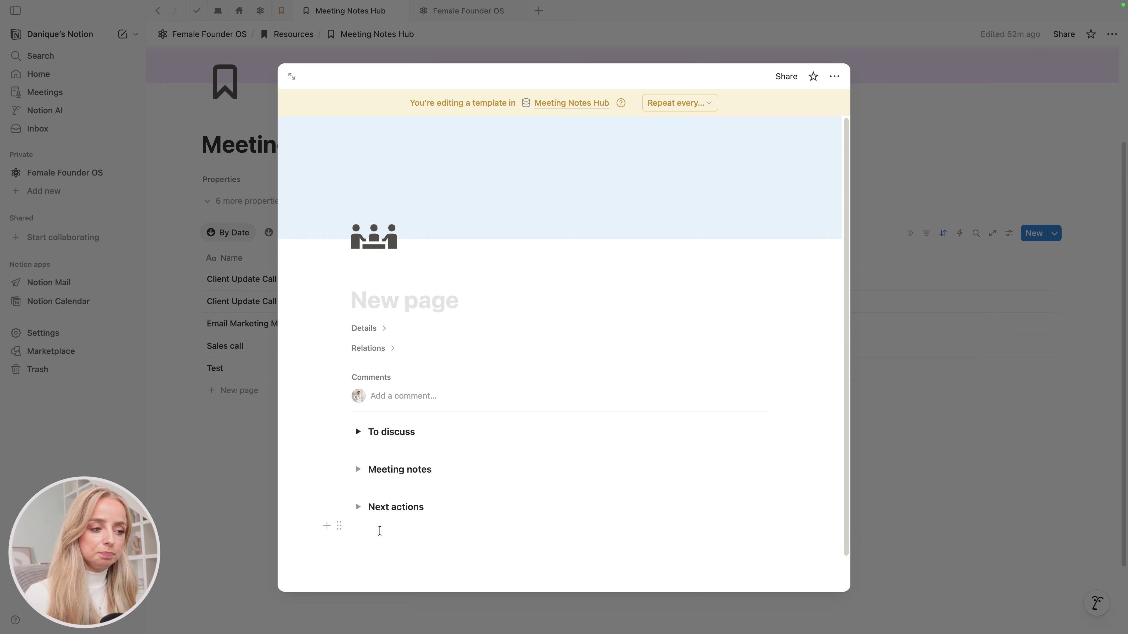
{"action": "scroll", "coordinate": [426, 522], "scroll_direction": "down", "scroll_amount": 1}
{"action": "left_click", "coordinate": [425, 522]}
{"action": "key", "text": "Return"}
{"action": "type", "text": "/"}
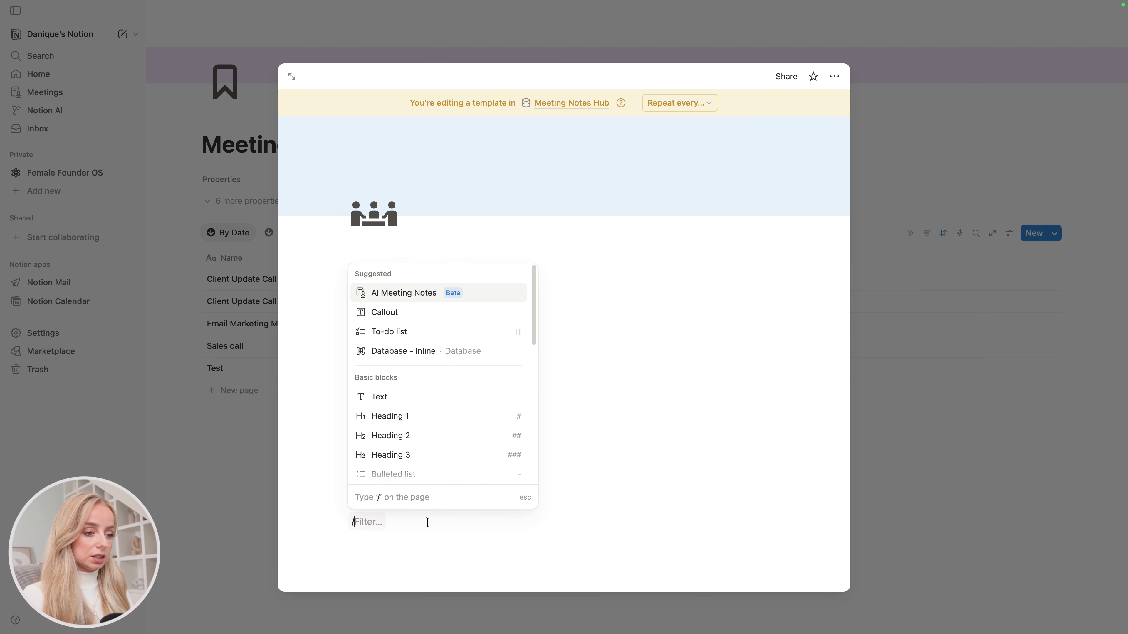
{"action": "type", "text": "meet"}
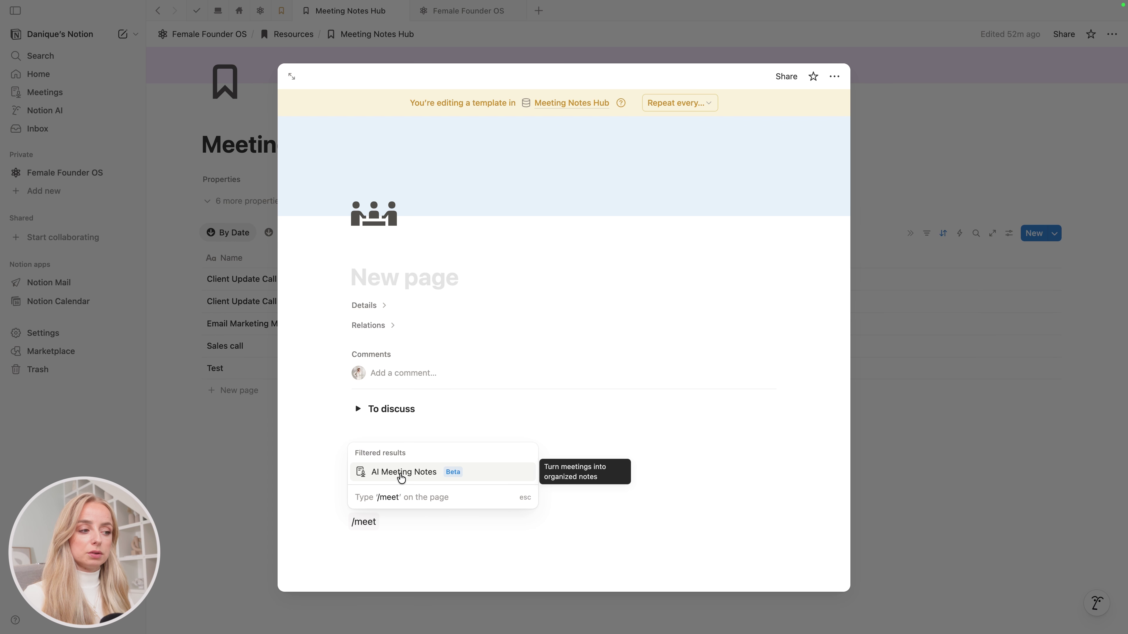
{"action": "left_click", "coordinate": [401, 473]}
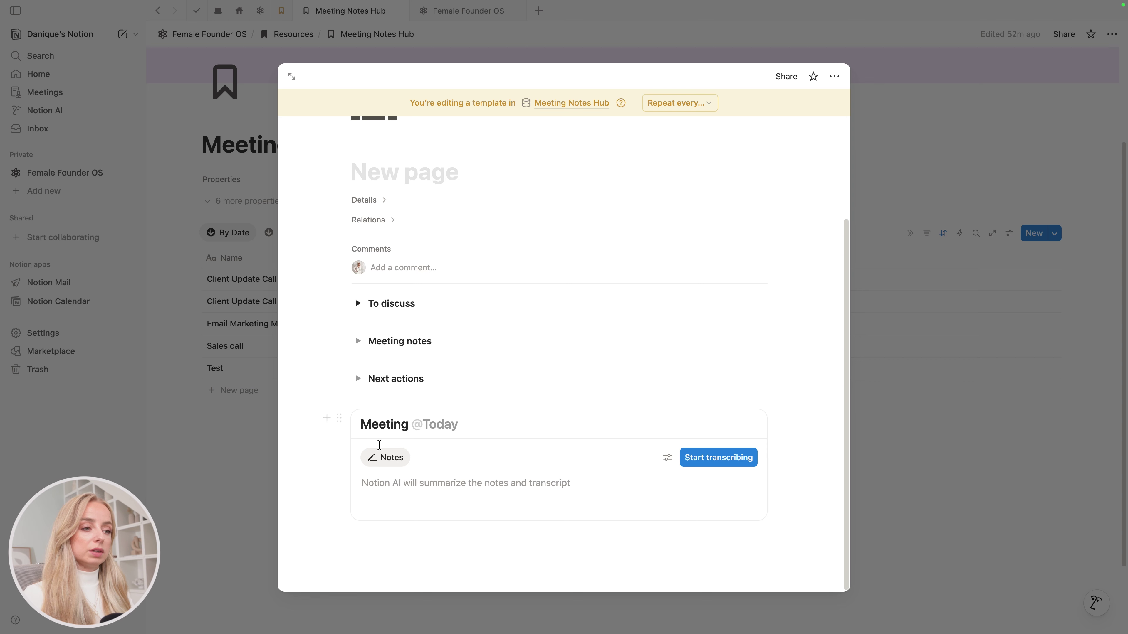
- Move the AI Meeting Notes block above To discuss and place a blank line between the two
{"action": "left_click_drag", "start_coordinate": [340, 419], "coordinate": [346, 289]}
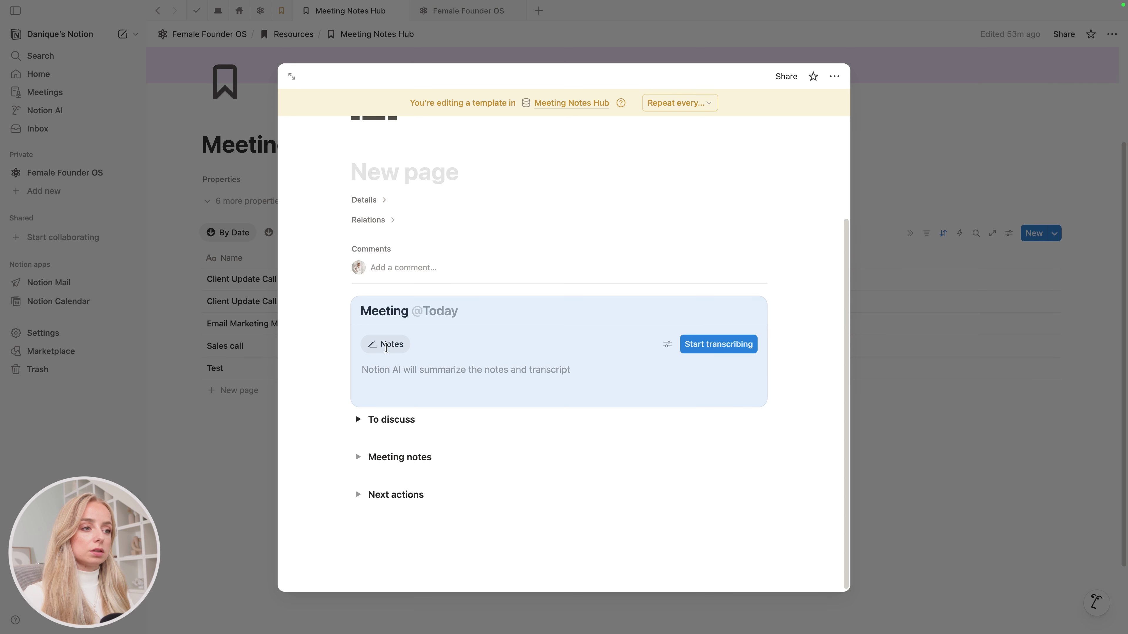
{"action": "left_click", "coordinate": [478, 540]}
{"action": "left_click_drag", "start_coordinate": [341, 517], "coordinate": [348, 411]}
{"action": "left_click", "coordinate": [448, 567]}
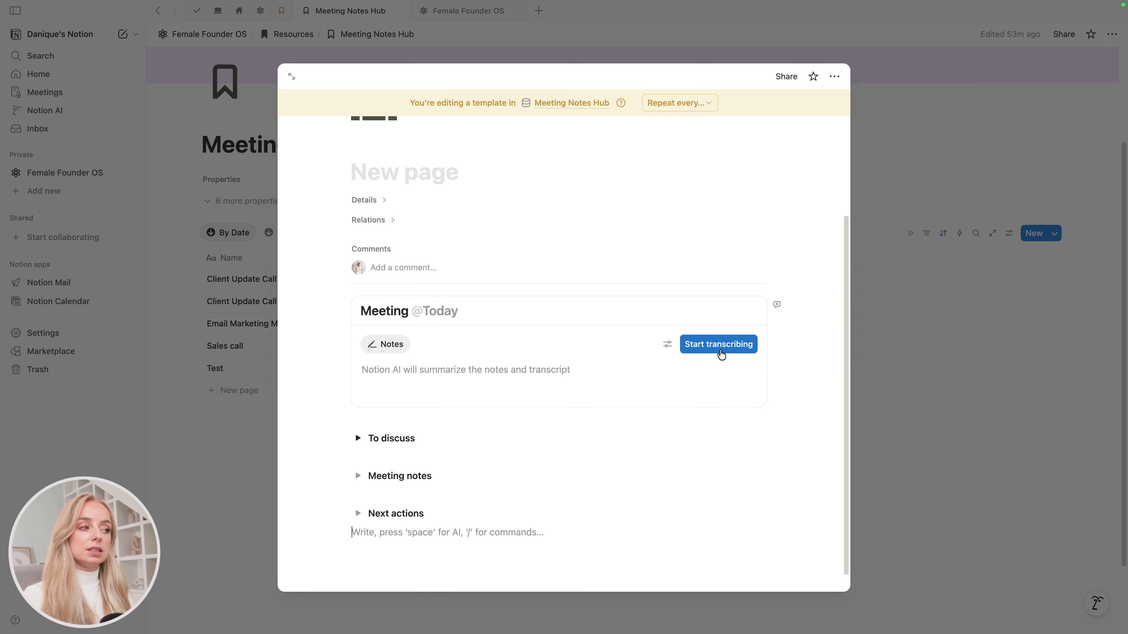
- Close the template, clear the body of the Test page and apply the updated New page template to it
{"action": "left_click", "coordinate": [395, 372]}
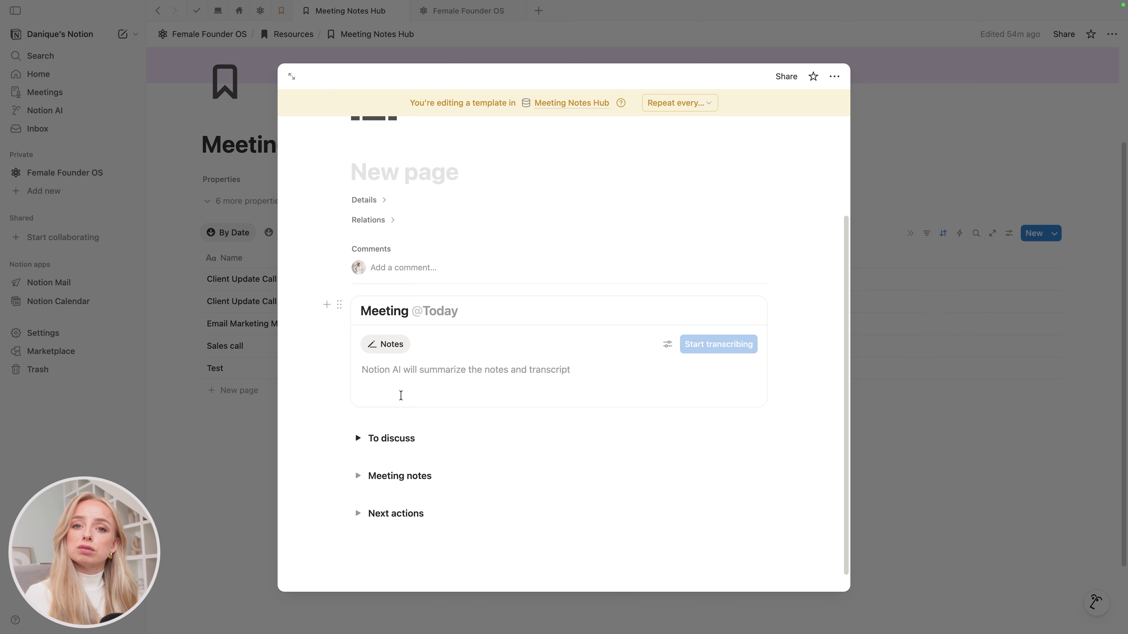
{"action": "left_click", "coordinate": [400, 395]}
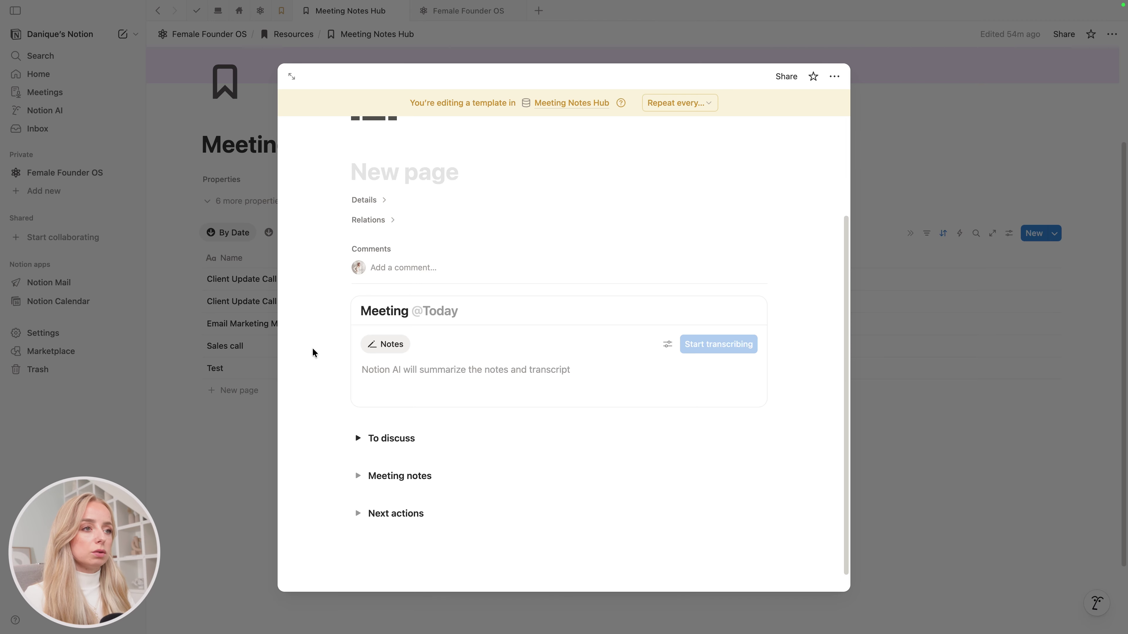
{"action": "left_click", "coordinate": [241, 436]}
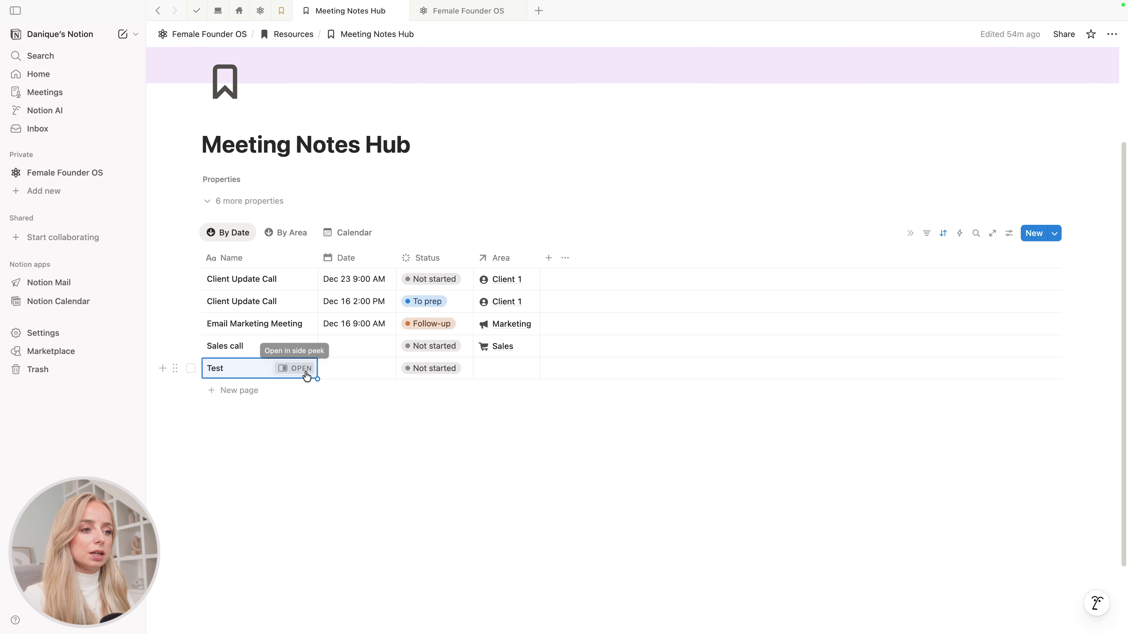
{"action": "left_click", "coordinate": [306, 376]}
{"action": "left_click_drag", "start_coordinate": [730, 568], "coordinate": [562, 349]}
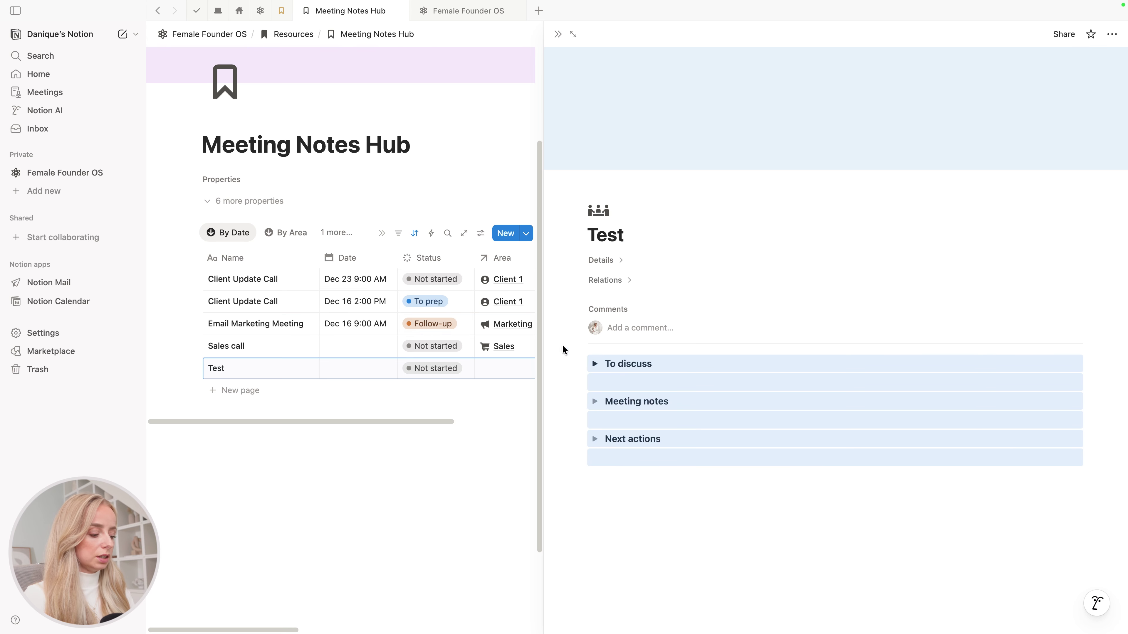
{"action": "key", "text": "BackSpace"}
{"action": "left_click", "coordinate": [678, 406]}
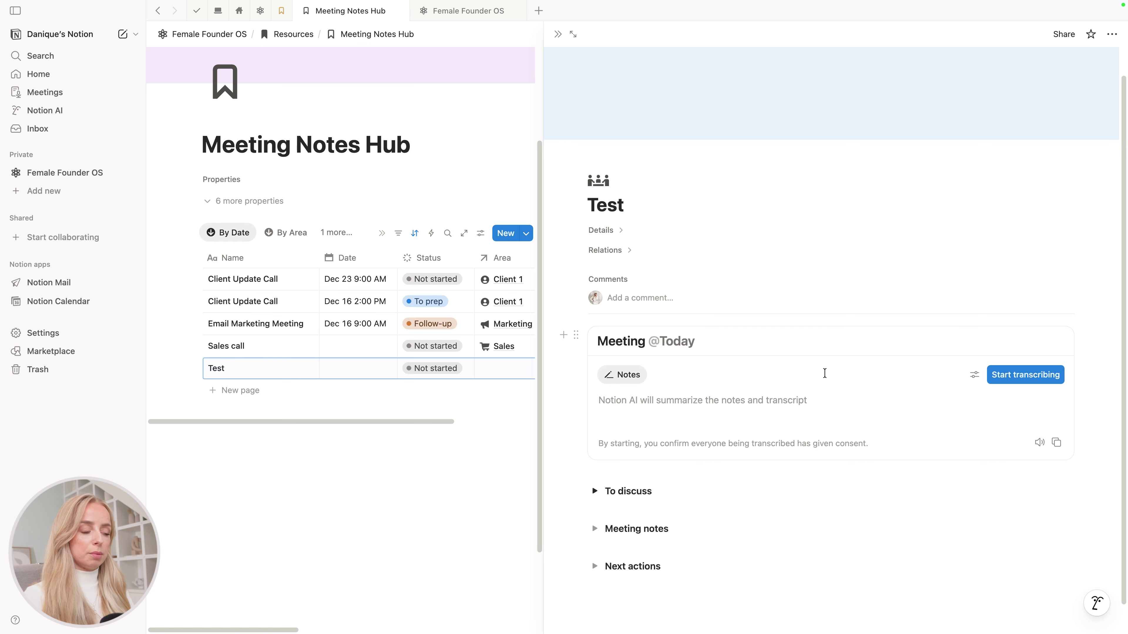
- Record a short test transcription in the Test page's meeting block, stop it to view the summary, and close the page
{"action": "left_click", "coordinate": [1032, 379]}
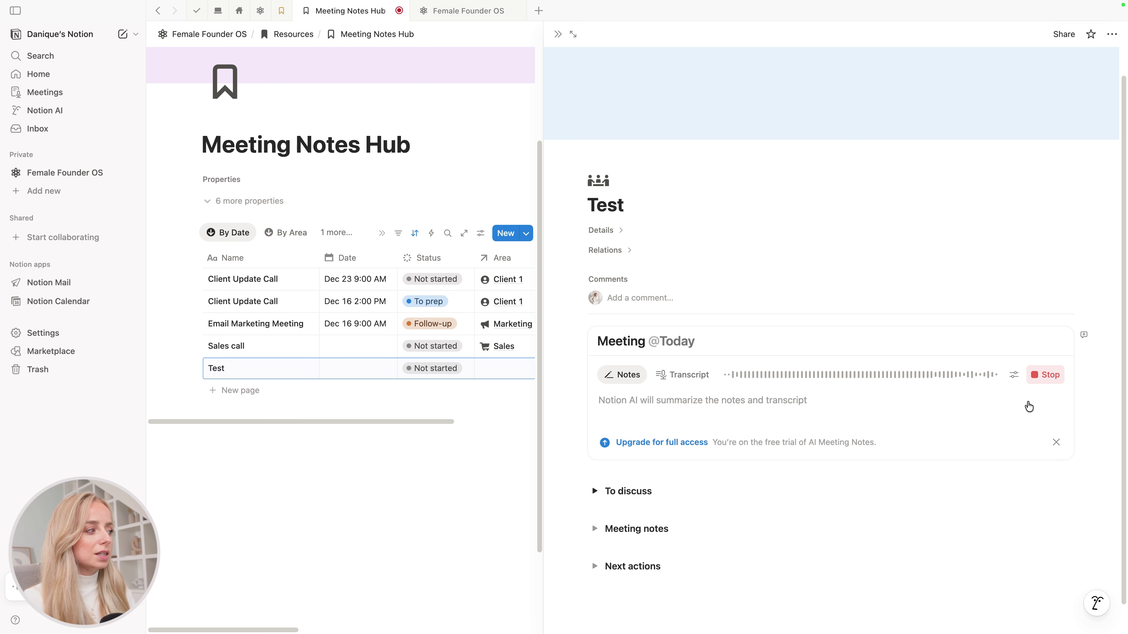
{"action": "left_click", "coordinate": [1039, 377]}
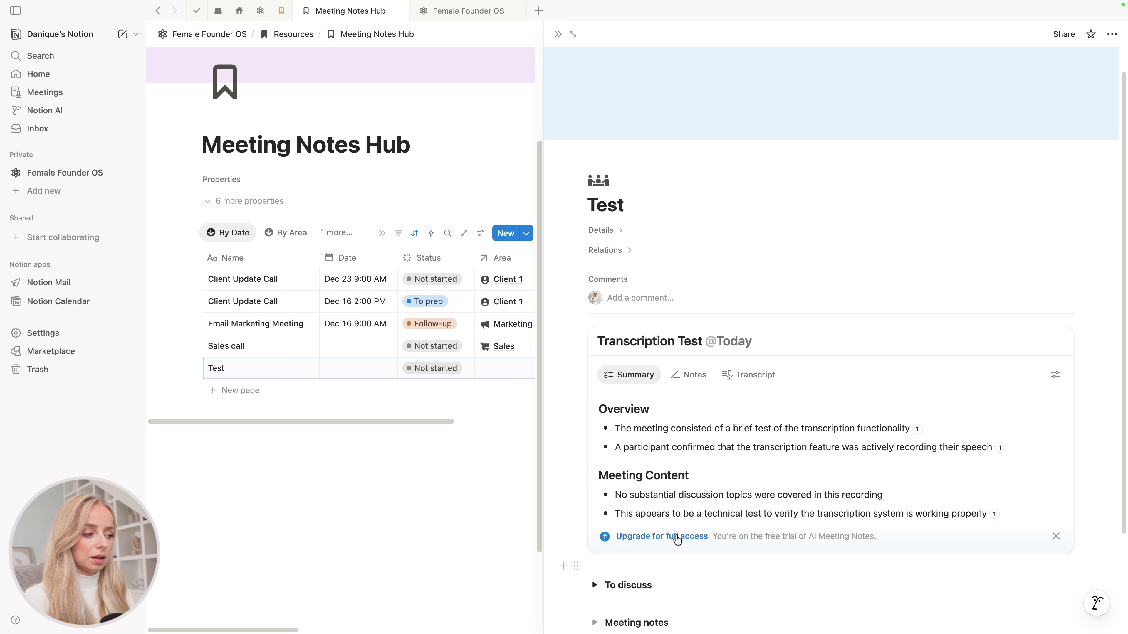
{"action": "scroll", "coordinate": [973, 411], "scroll_direction": "down", "scroll_amount": 3}
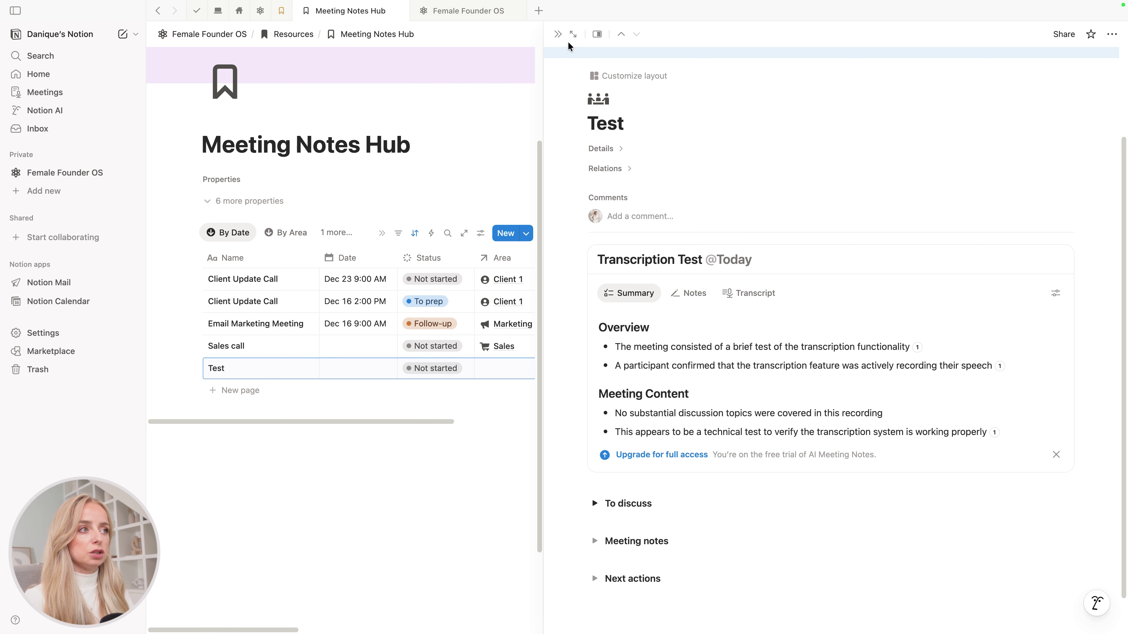
{"action": "left_click", "coordinate": [558, 34]}
- Reopen the New page template for editing and turn the To discuss toggle into a Heading 1
{"action": "left_click", "coordinate": [1058, 239]}
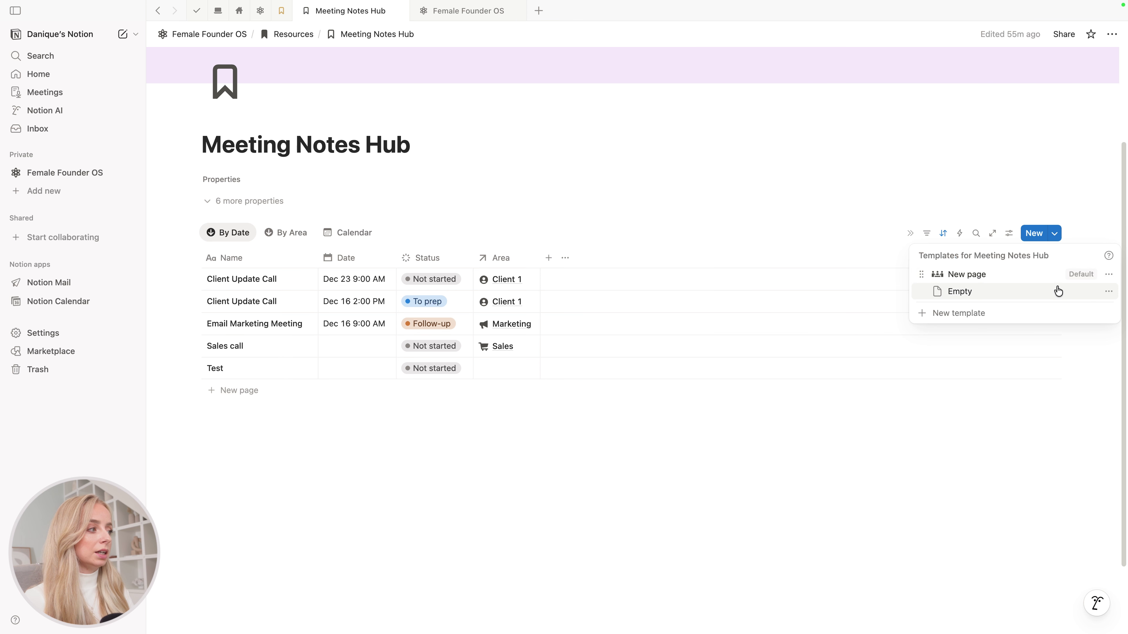
{"action": "left_click", "coordinate": [1109, 274]}
{"action": "left_click", "coordinate": [1053, 312]}
{"action": "scroll", "coordinate": [615, 482], "scroll_direction": "down", "scroll_amount": 4}
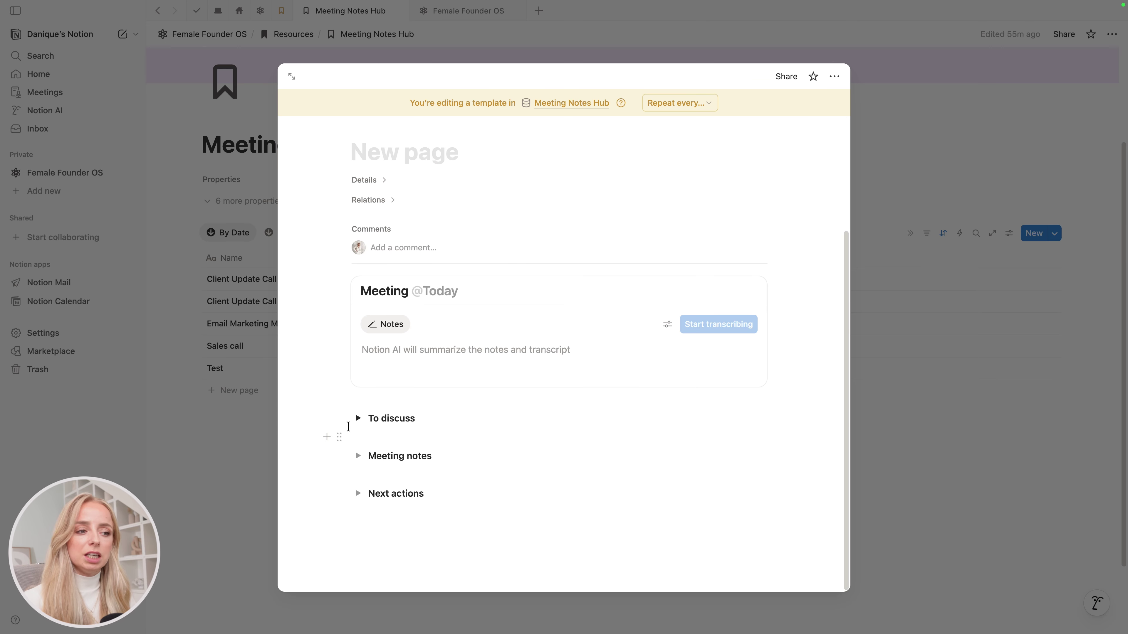
{"action": "left_click", "coordinate": [339, 418]}
{"action": "mouse_move", "coordinate": [254, 353]}
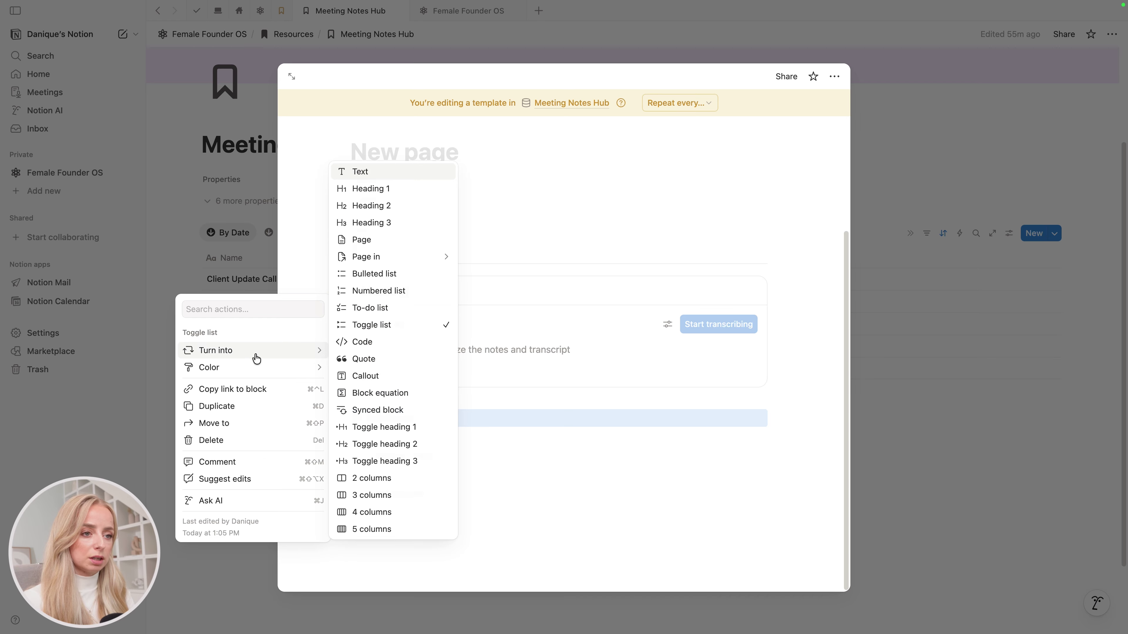
{"action": "left_click", "coordinate": [375, 188]}
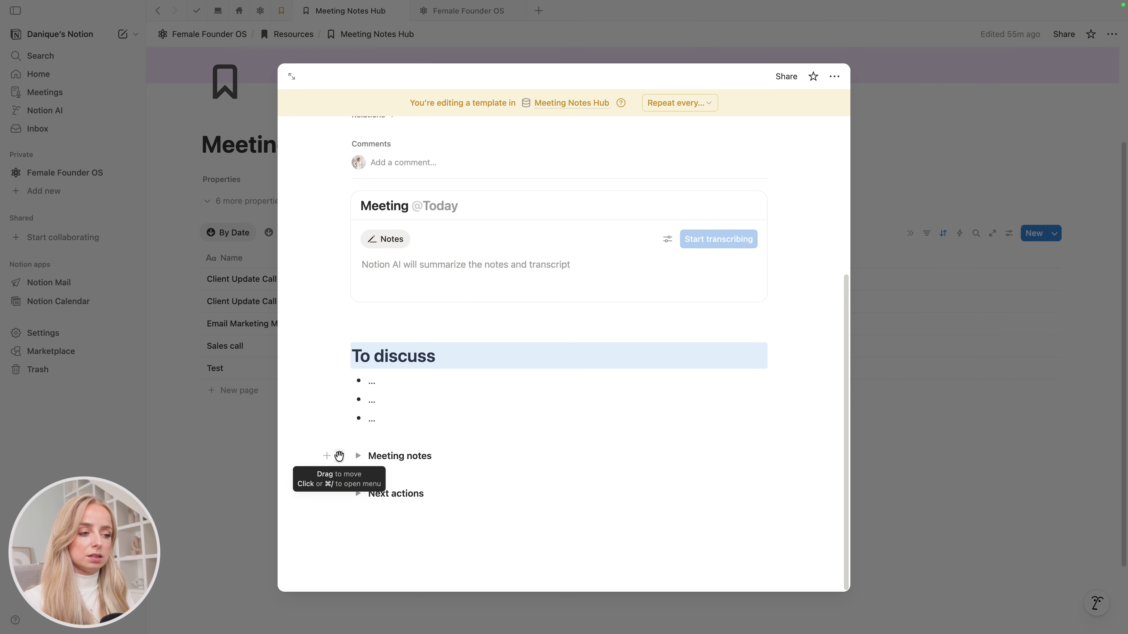
- Turn the Meeting notes toggle into a Heading 1
{"action": "left_click", "coordinate": [348, 458]}
{"action": "left_click", "coordinate": [340, 457]}
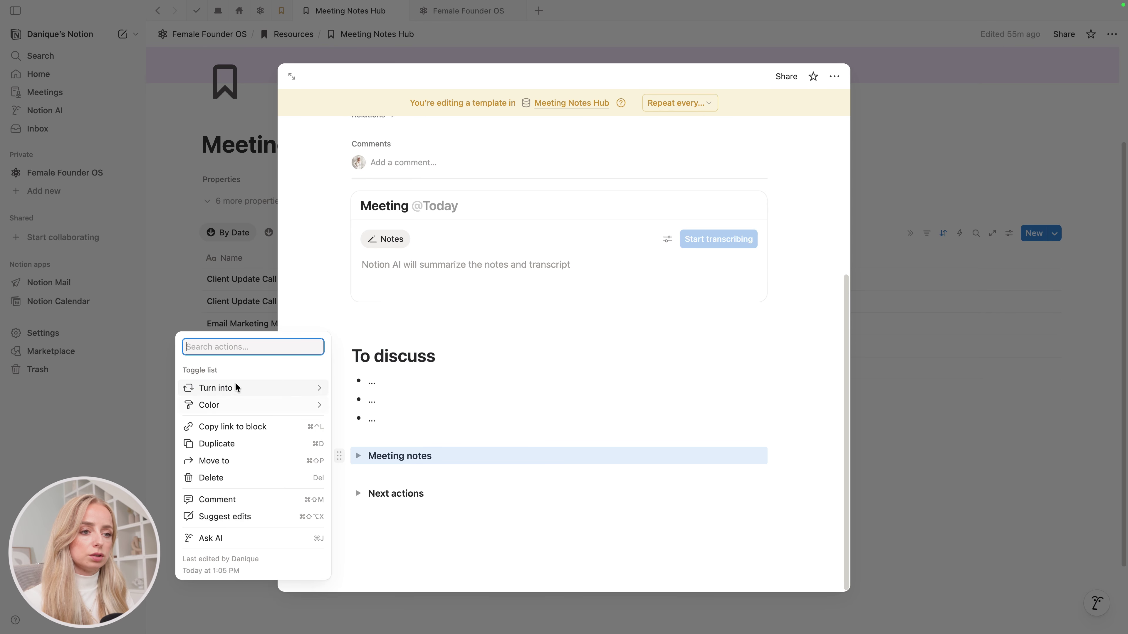
{"action": "mouse_move", "coordinate": [276, 389]}
{"action": "left_click", "coordinate": [400, 236]}
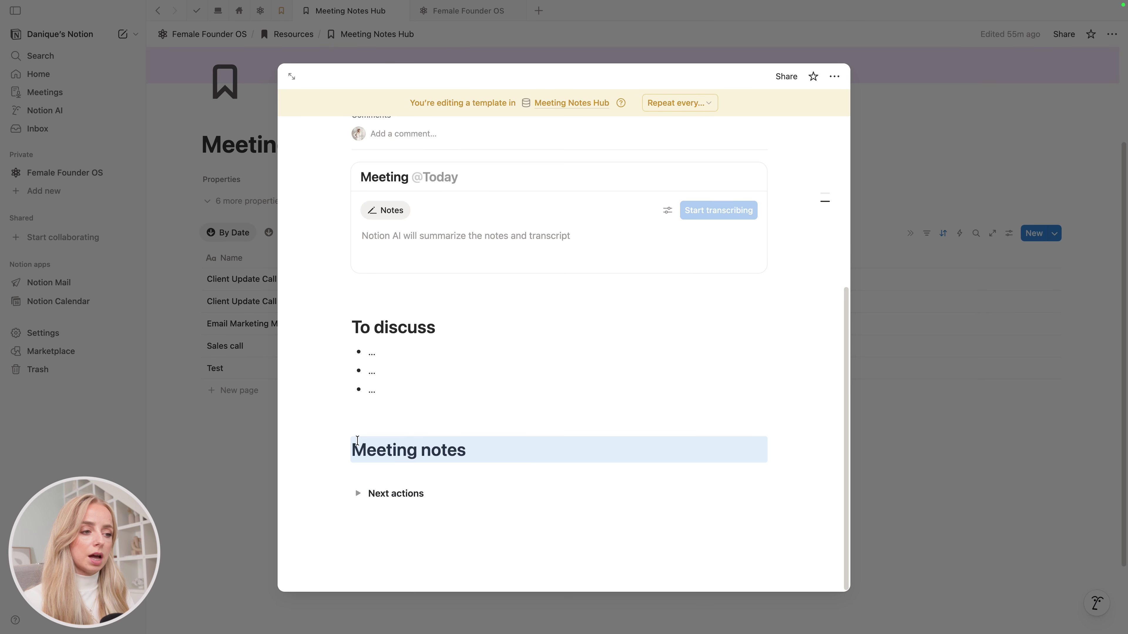
- Turn the Next actions toggle into a callout and give it the icon found by searching for "next"
{"action": "left_click", "coordinate": [341, 494]}
{"action": "mouse_move", "coordinate": [286, 436]}
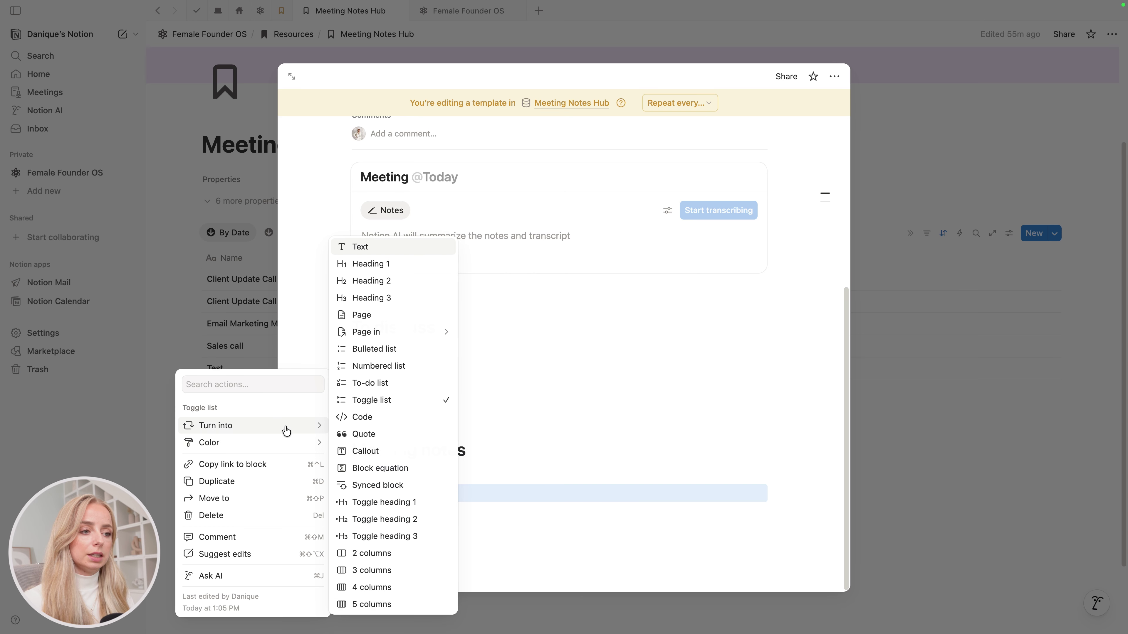
{"action": "left_click", "coordinate": [398, 452]}
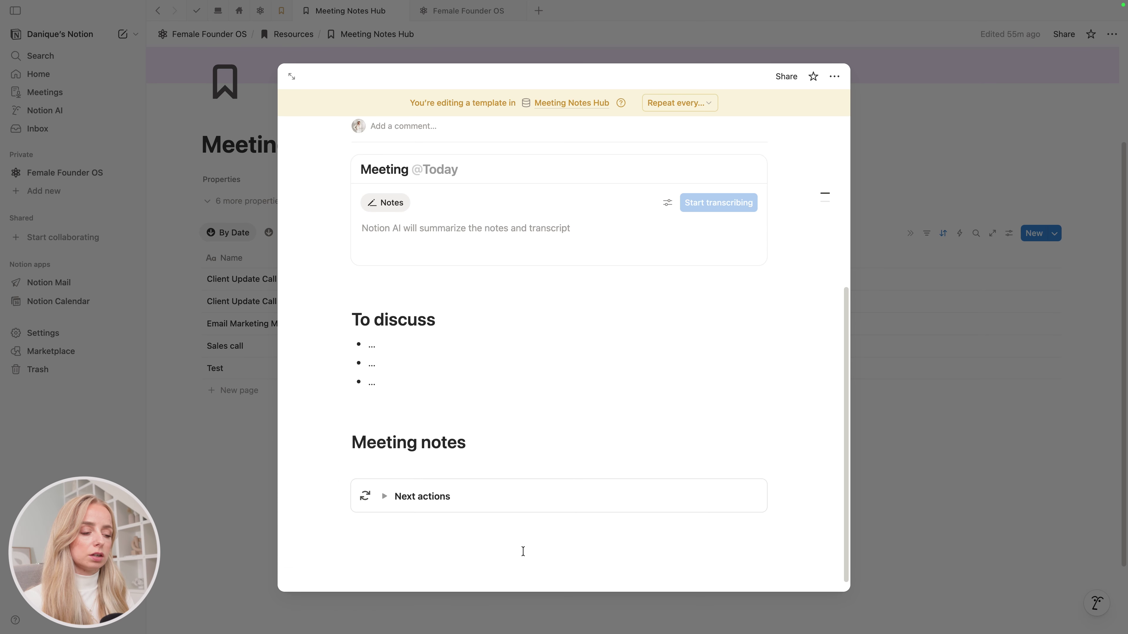
{"action": "left_click", "coordinate": [365, 490]}
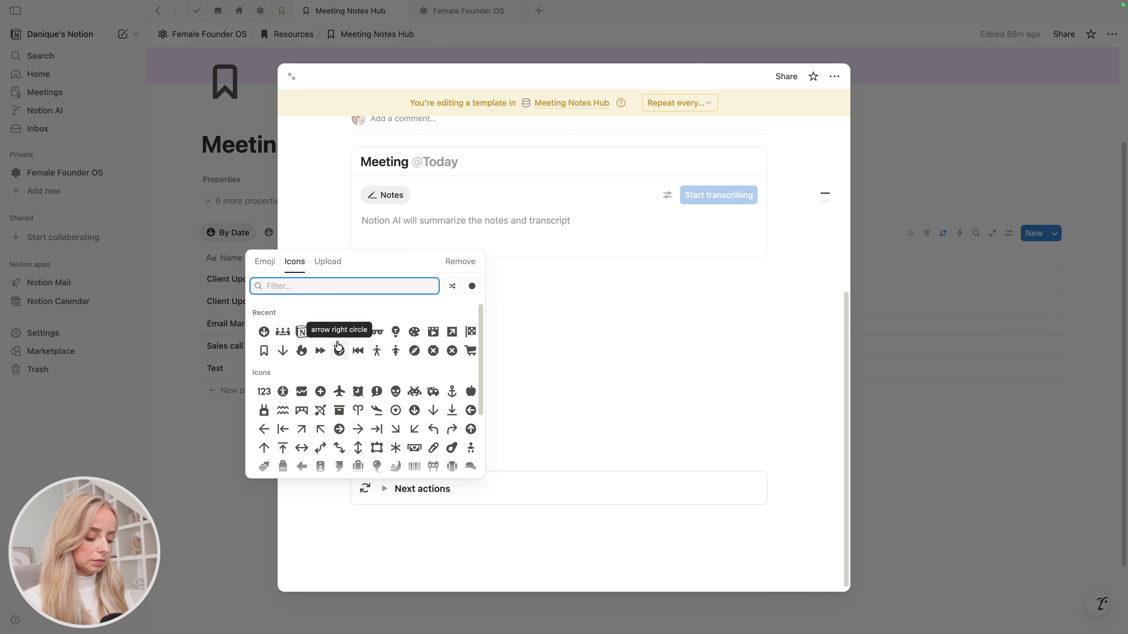
{"action": "type", "text": "next"}
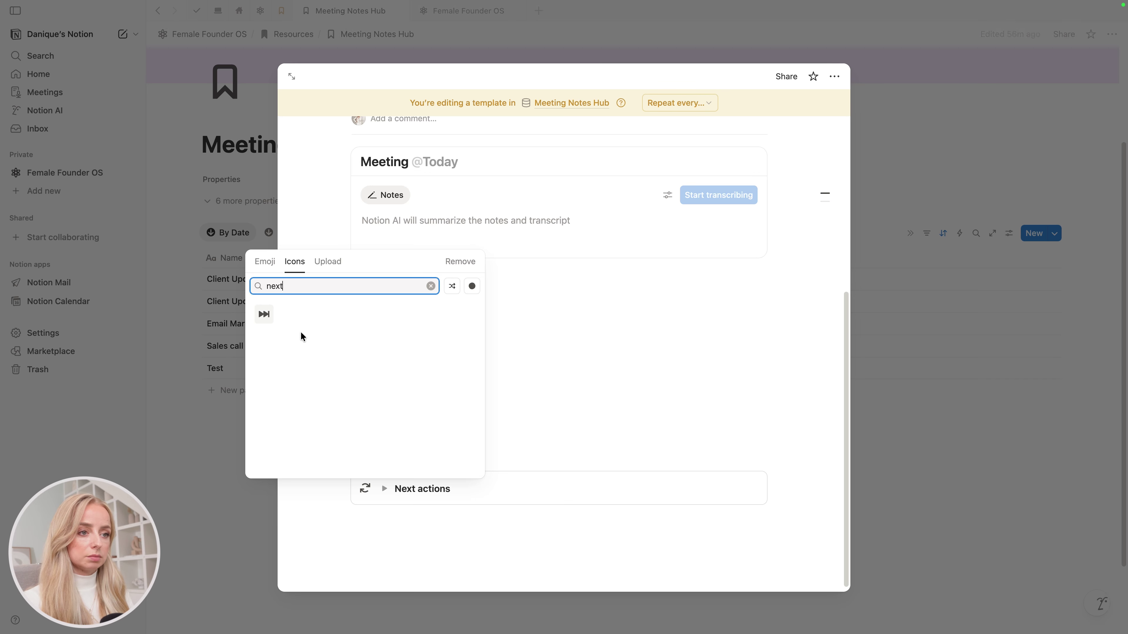
{"action": "left_click", "coordinate": [264, 318]}
- Convert the Next actions toggle inside the callout to plain text
{"action": "left_click", "coordinate": [416, 490]}
{"action": "key", "text": "super+Left"}
{"action": "key", "text": "BackSpace"}
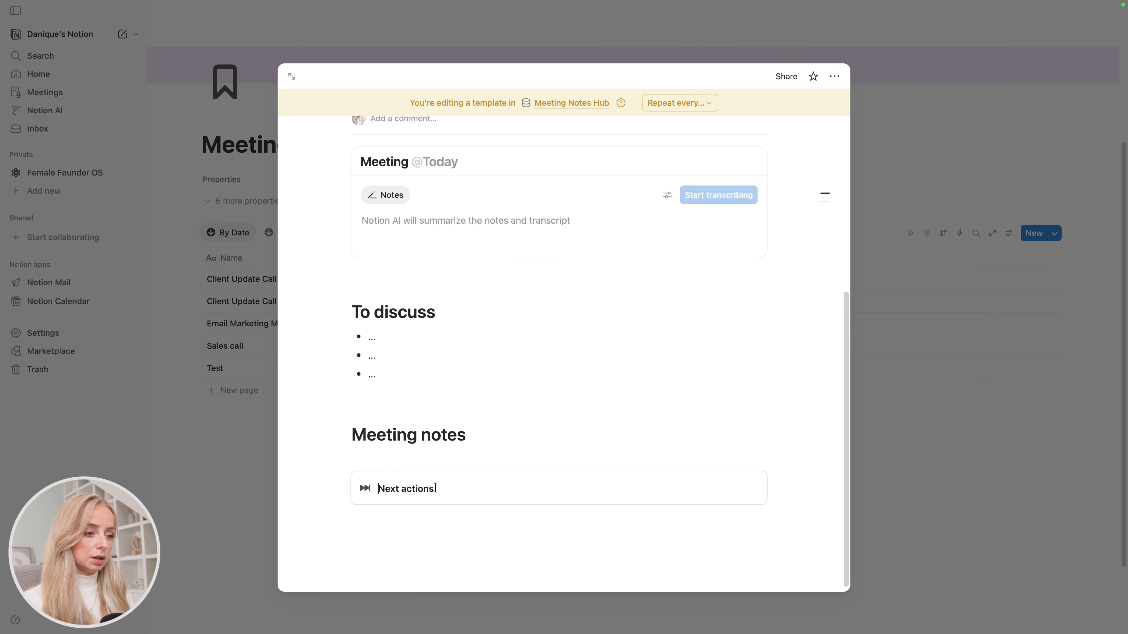
- Add a "..." placeholder line beneath the Next actions text inside the callout
{"action": "left_click", "coordinate": [468, 489]}
{"action": "key", "text": "Return"}
{"action": "type", "text": "..."}
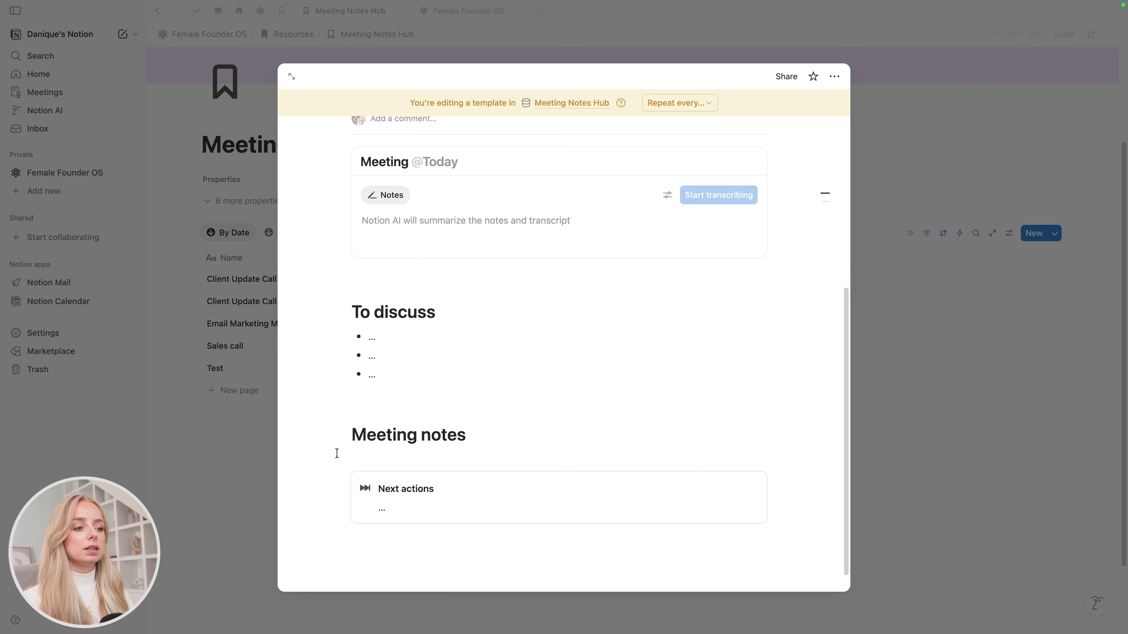
- Give the Next actions callout a yellow background and close the template
{"action": "left_click", "coordinate": [339, 479]}
{"action": "mouse_move", "coordinate": [286, 421]}
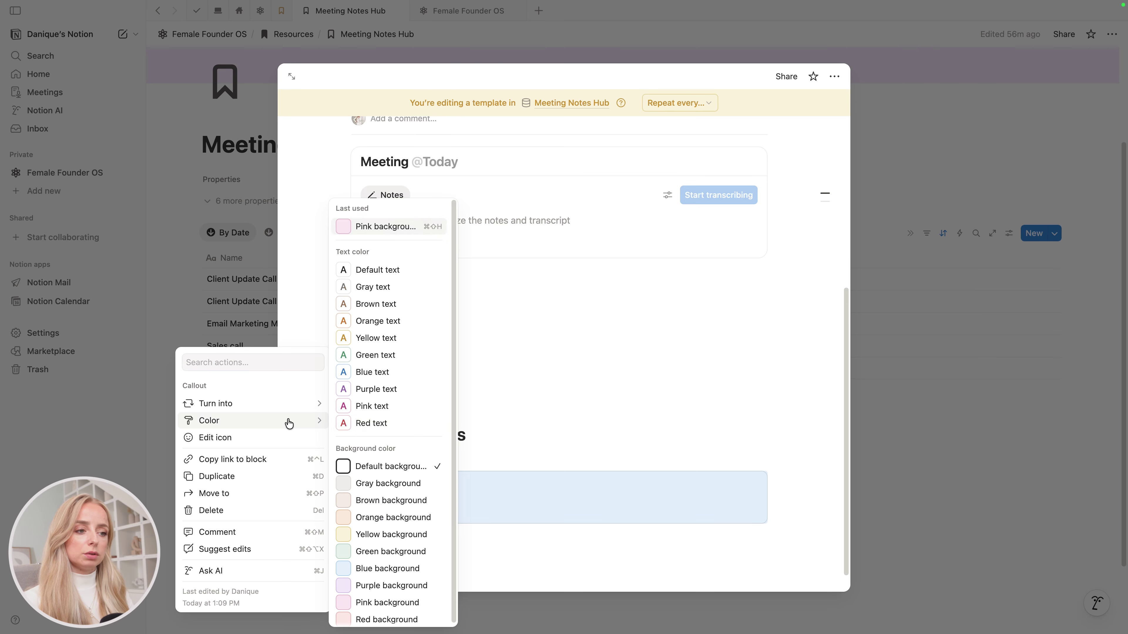
{"action": "left_click", "coordinate": [388, 550]}
{"action": "left_click", "coordinate": [615, 572]}
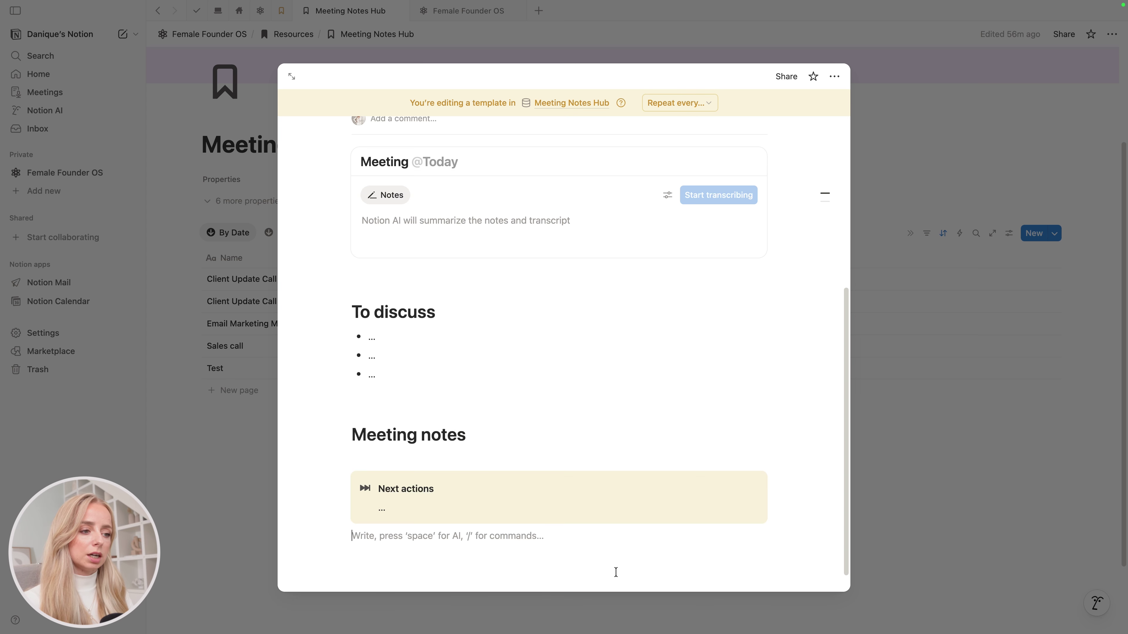
{"action": "scroll", "coordinate": [667, 495], "scroll_direction": "up", "scroll_amount": 6}
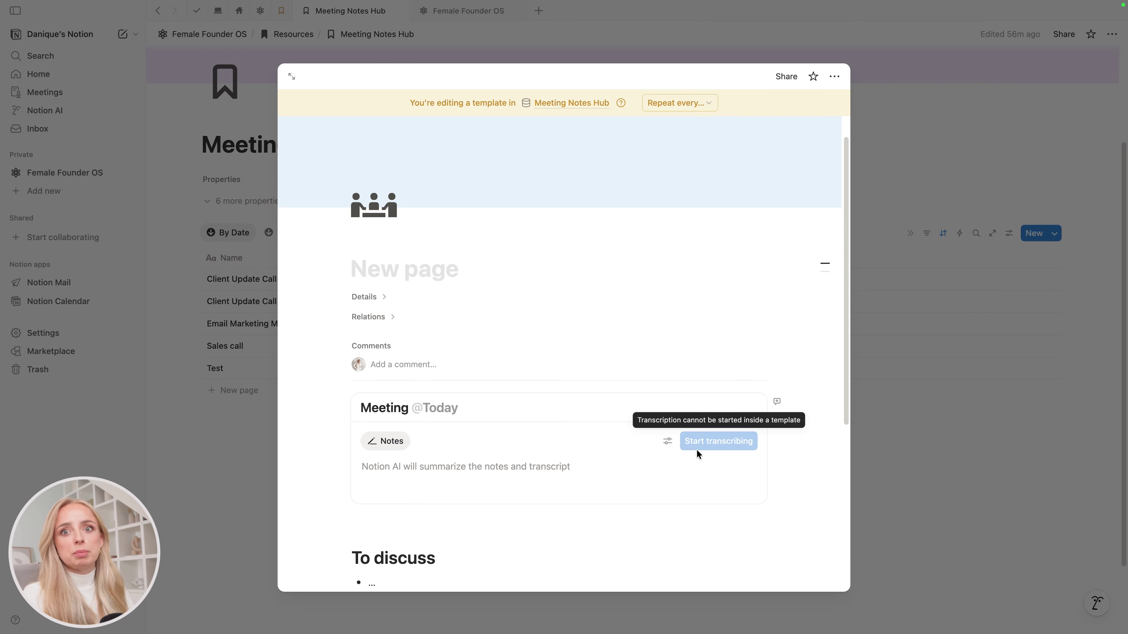
{"action": "scroll", "coordinate": [697, 454], "scroll_direction": "down", "scroll_amount": 3}
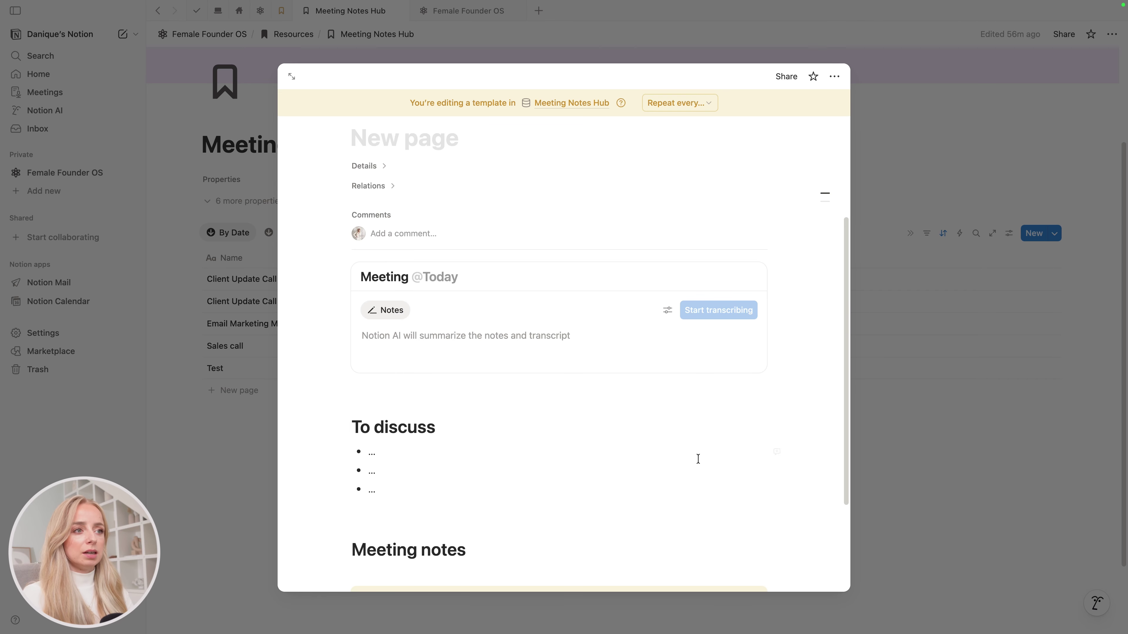
{"action": "scroll", "coordinate": [547, 374], "scroll_direction": "down", "scroll_amount": 3}
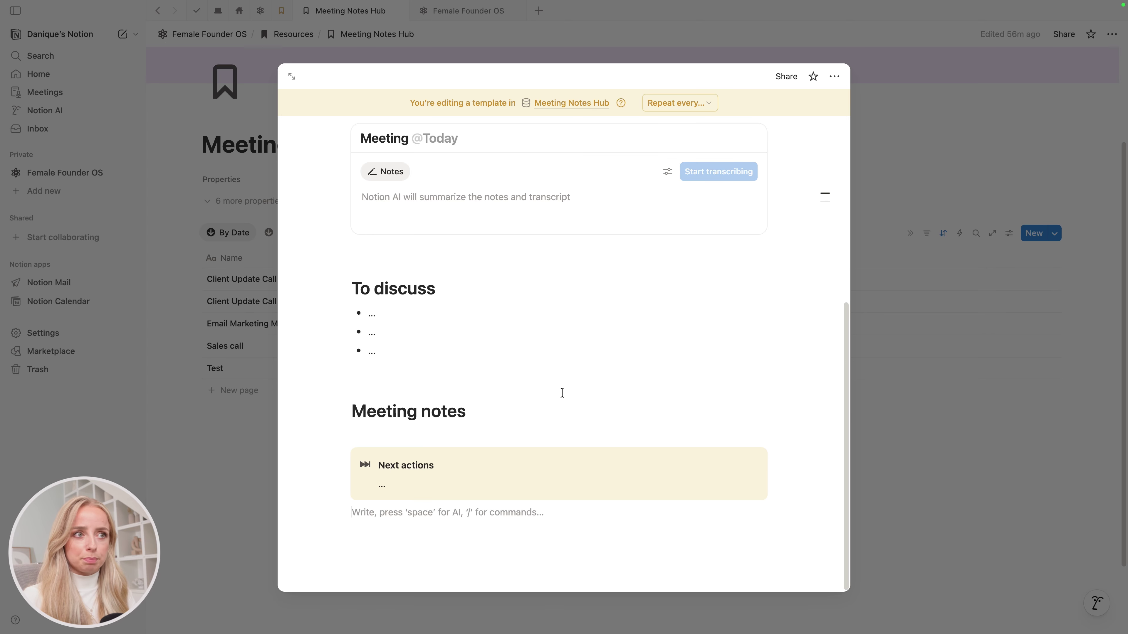
{"action": "left_click", "coordinate": [247, 468]}
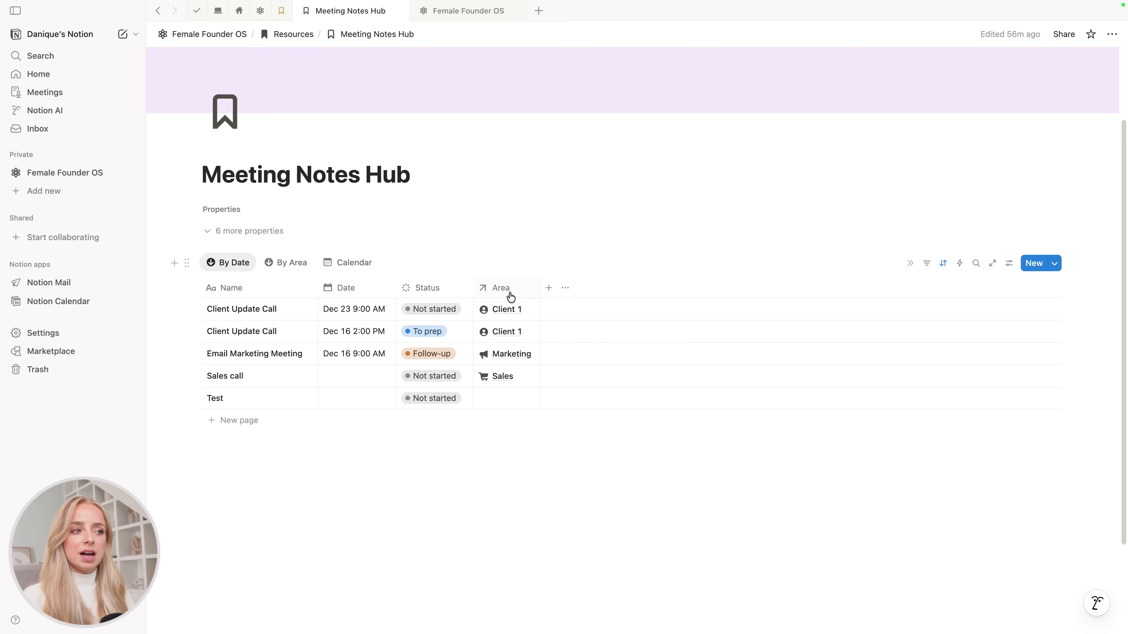
- Duplicate the New page template of the Meeting Notes Hub and title the copy "Client Update Call"
{"action": "scroll", "coordinate": [509, 306], "scroll_direction": "up", "scroll_amount": 1}
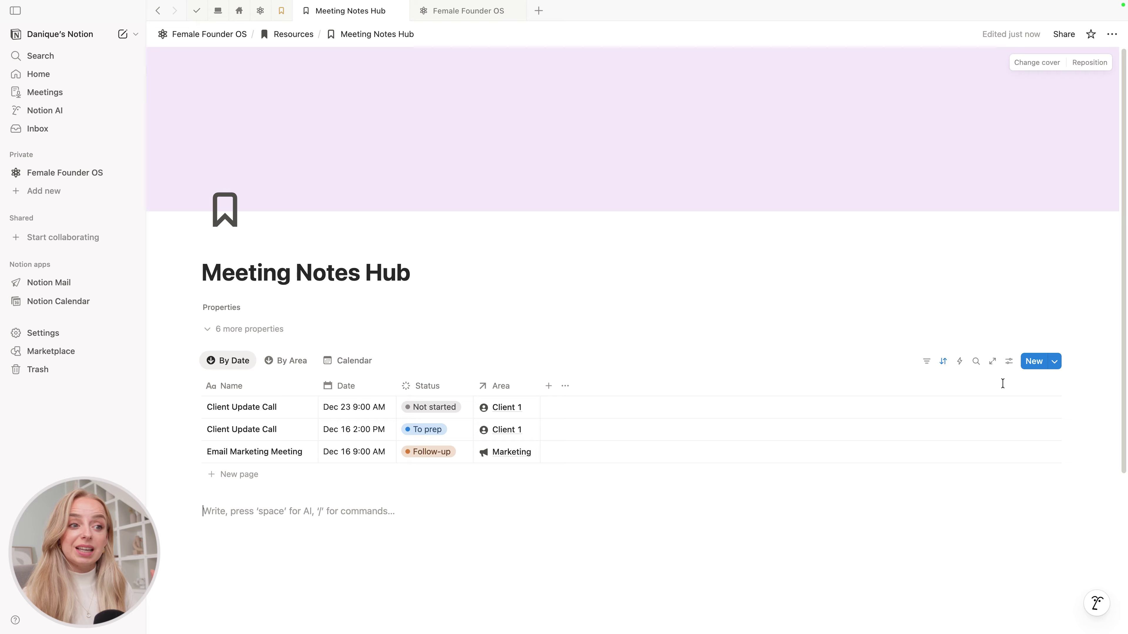
{"action": "left_click", "coordinate": [1055, 362]}
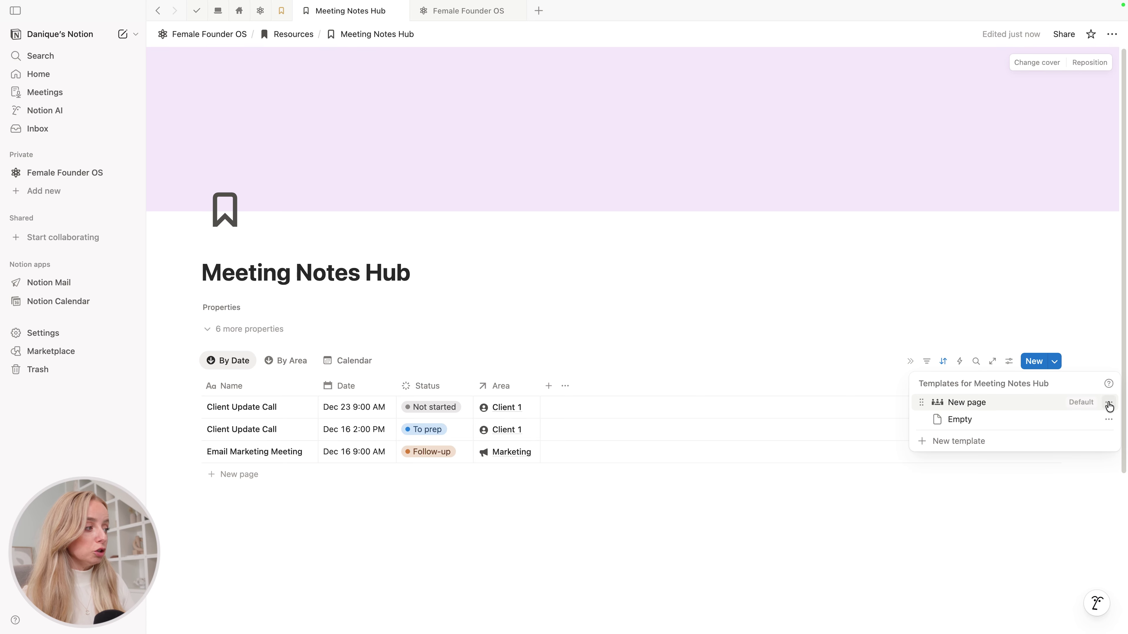
{"action": "left_click", "coordinate": [1108, 403]}
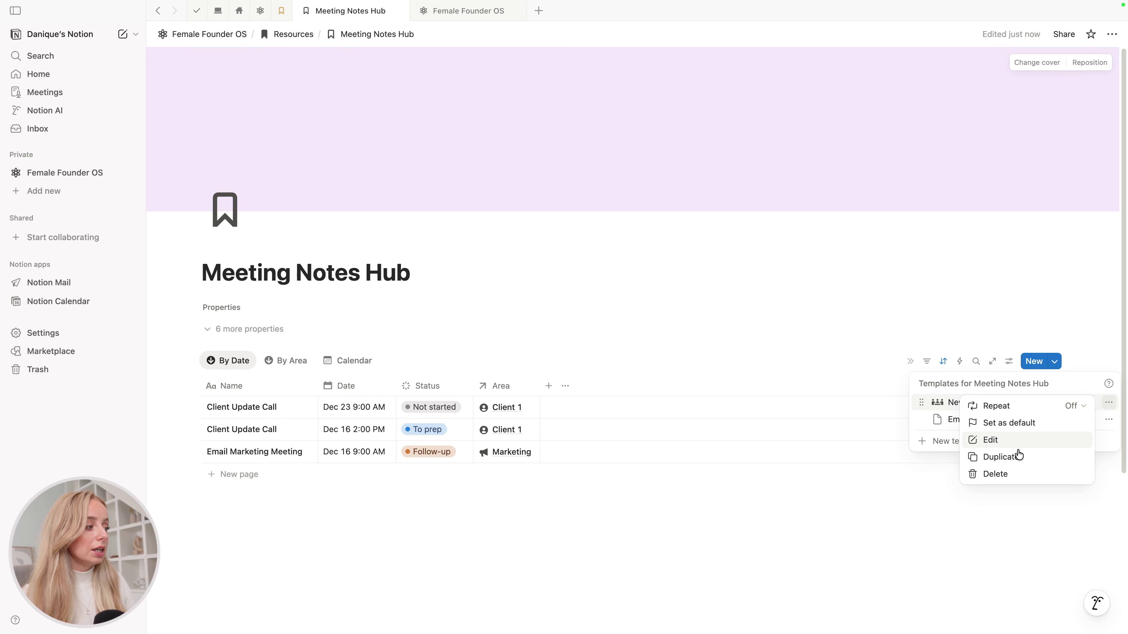
{"action": "left_click", "coordinate": [1013, 459]}
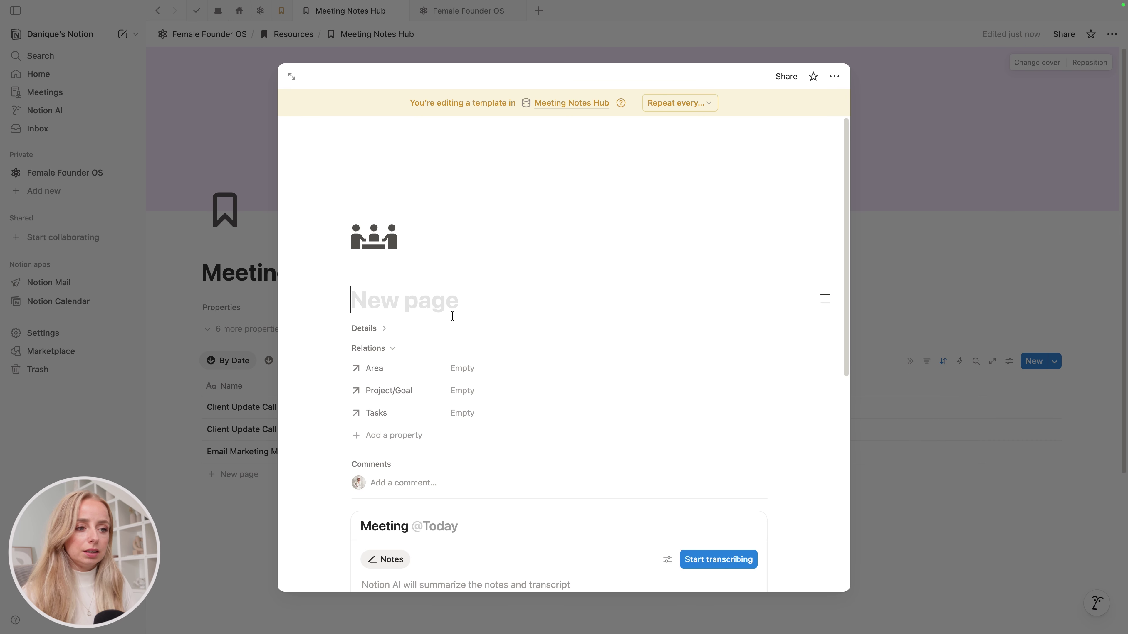
{"action": "type", "text": "Clien"}
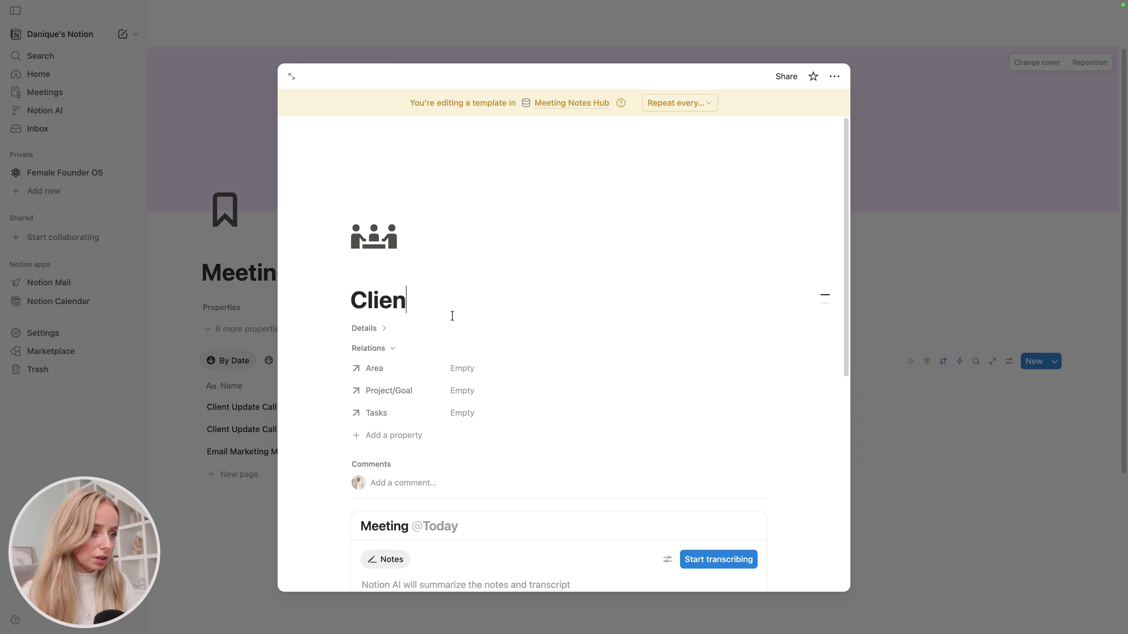
{"action": "type", "text": "t Update Call"}
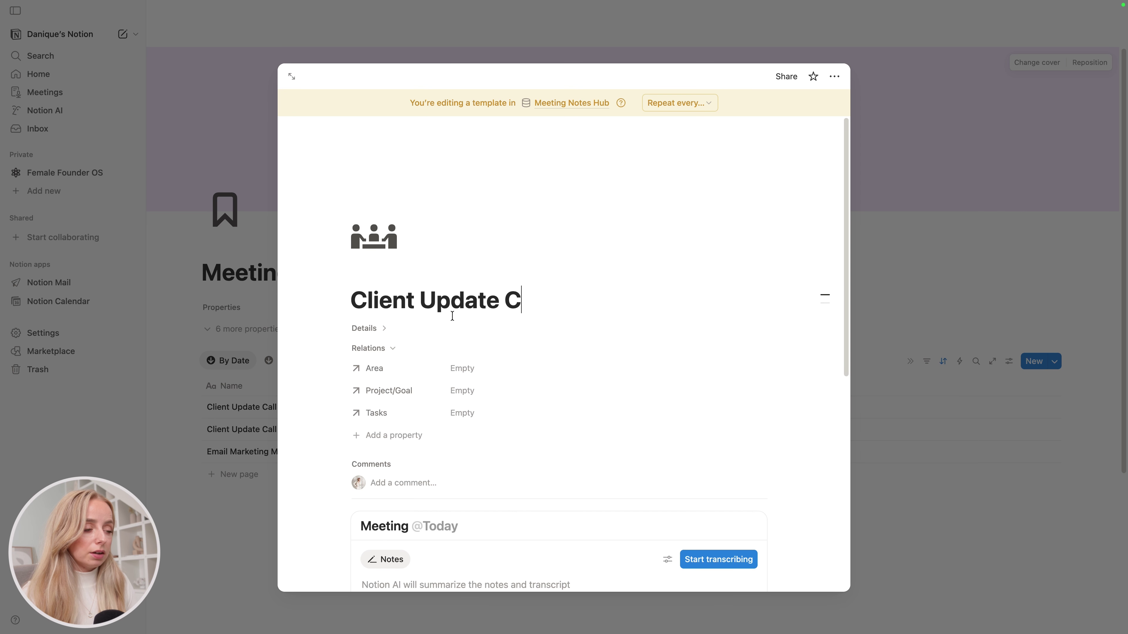
- Expand the template's Details, link its Area relation to Client 1 and set its Date to Now (time when duplicated)
{"action": "left_click", "coordinate": [372, 329]}
{"action": "scroll", "coordinate": [462, 448], "scroll_direction": "down", "scroll_amount": 1}
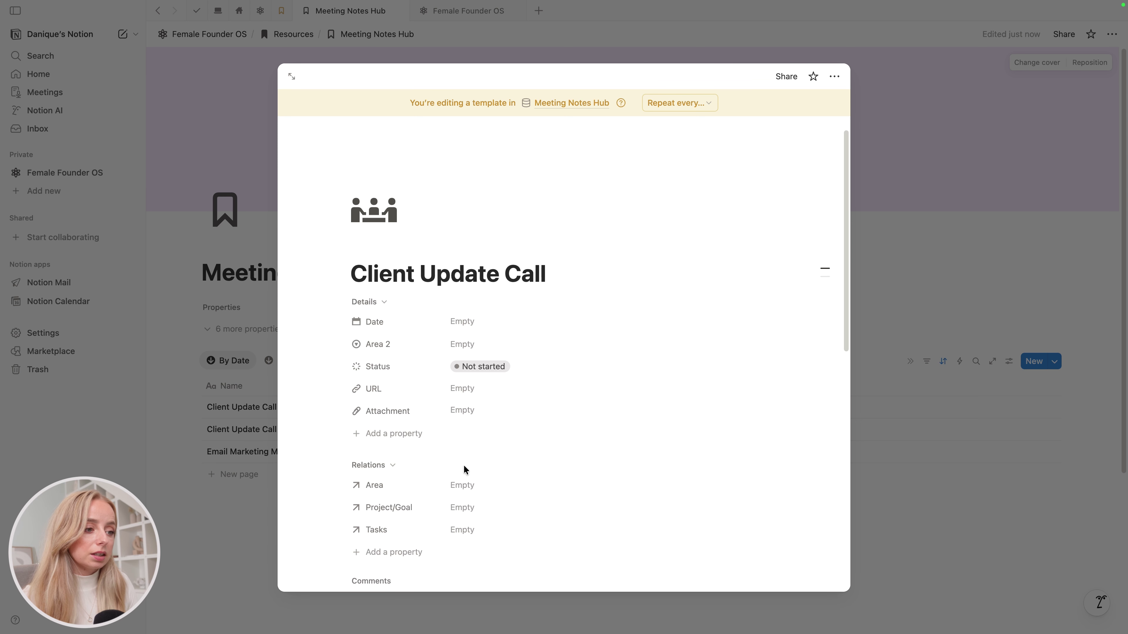
{"action": "left_click", "coordinate": [477, 484]}
{"action": "left_click", "coordinate": [544, 375]}
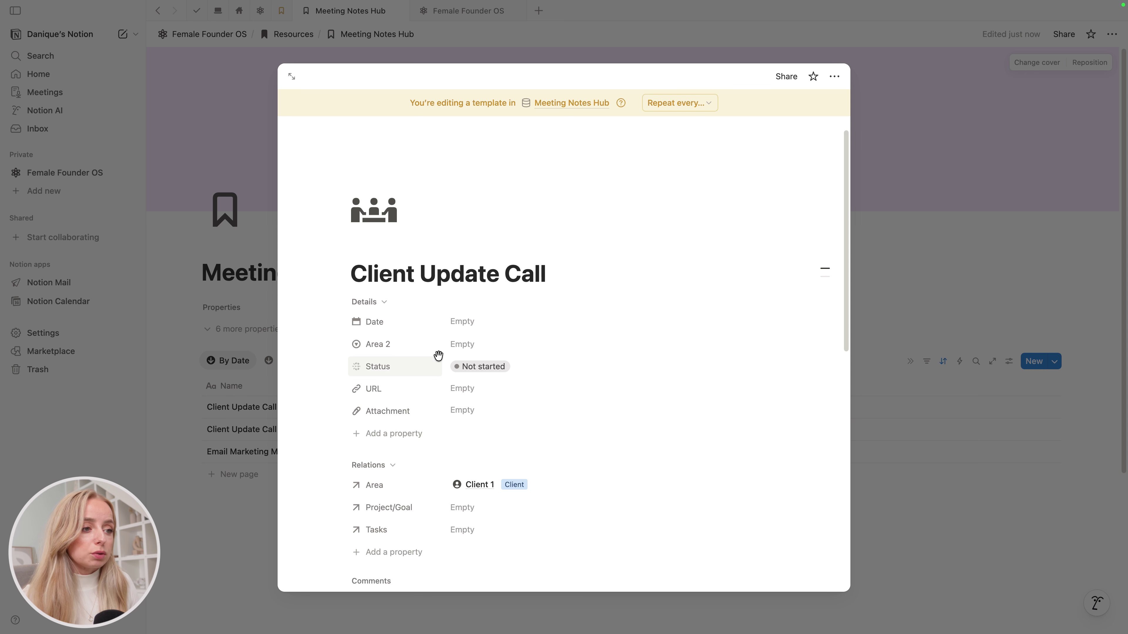
{"action": "left_click", "coordinate": [476, 324]}
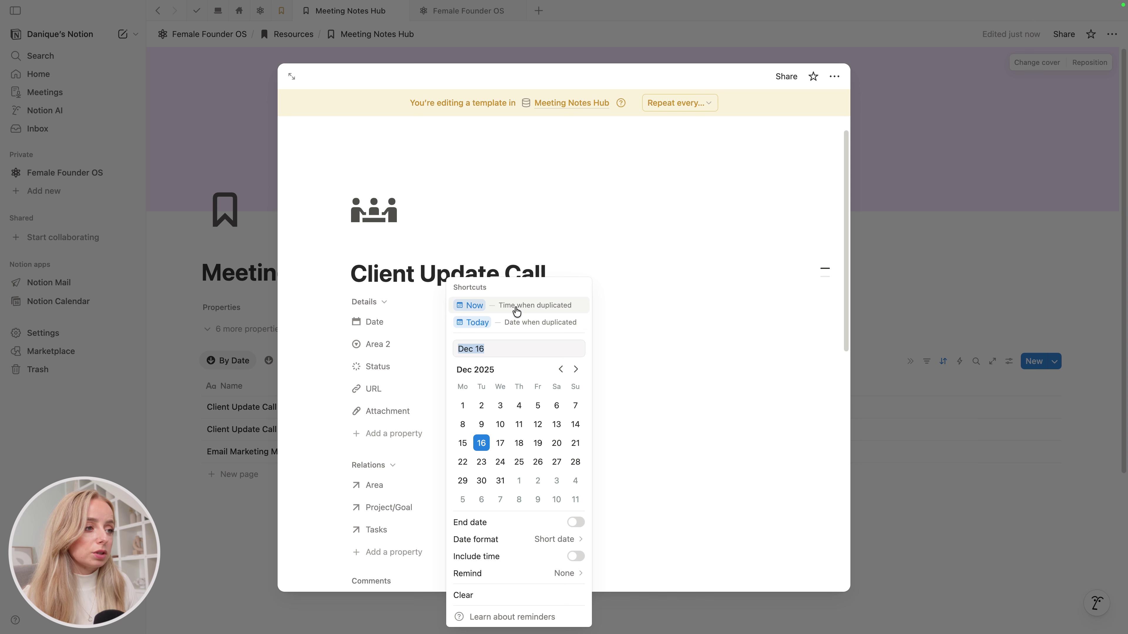
{"action": "left_click", "coordinate": [536, 305]}
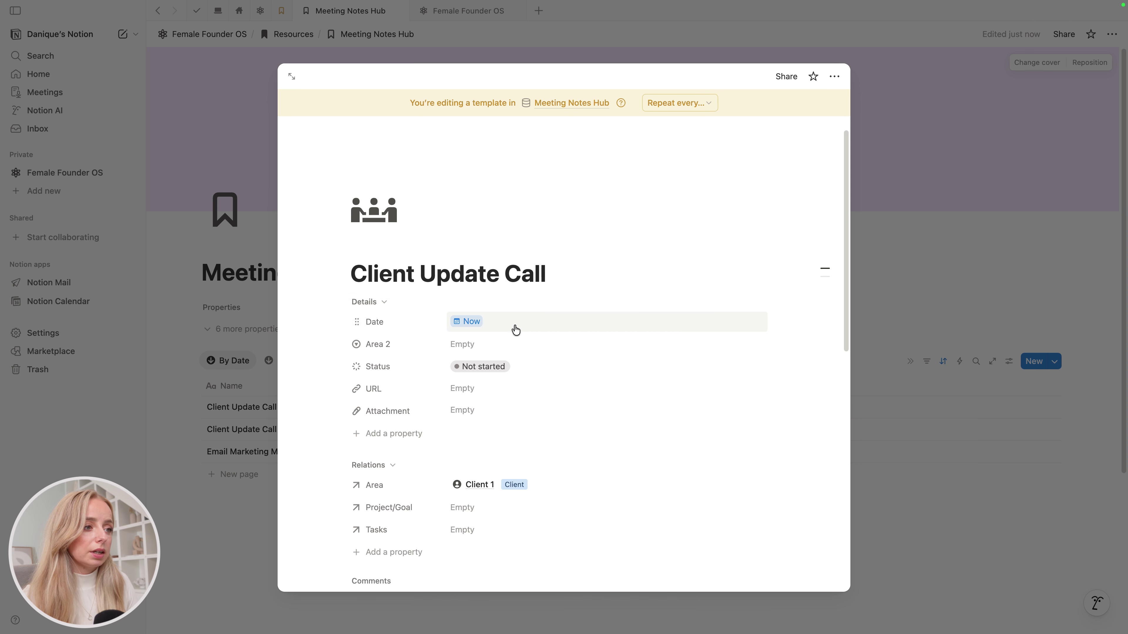
- Set the Client Update Call template to repeat every 2 weeks at 2:00 PM
{"action": "left_click", "coordinate": [686, 105]}
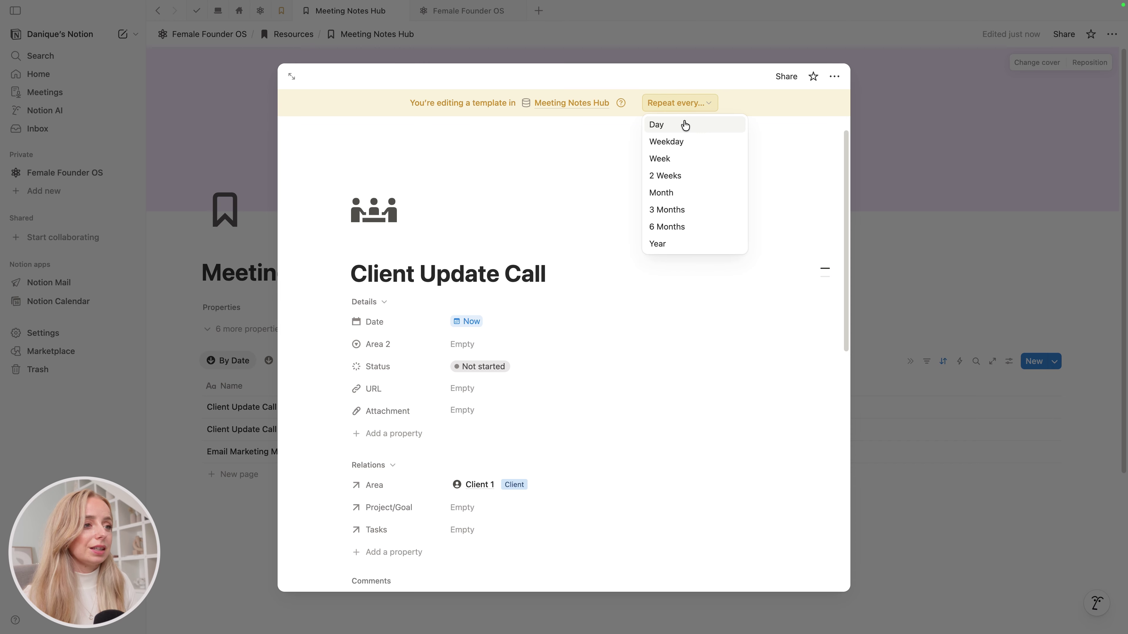
{"action": "left_click", "coordinate": [689, 175]}
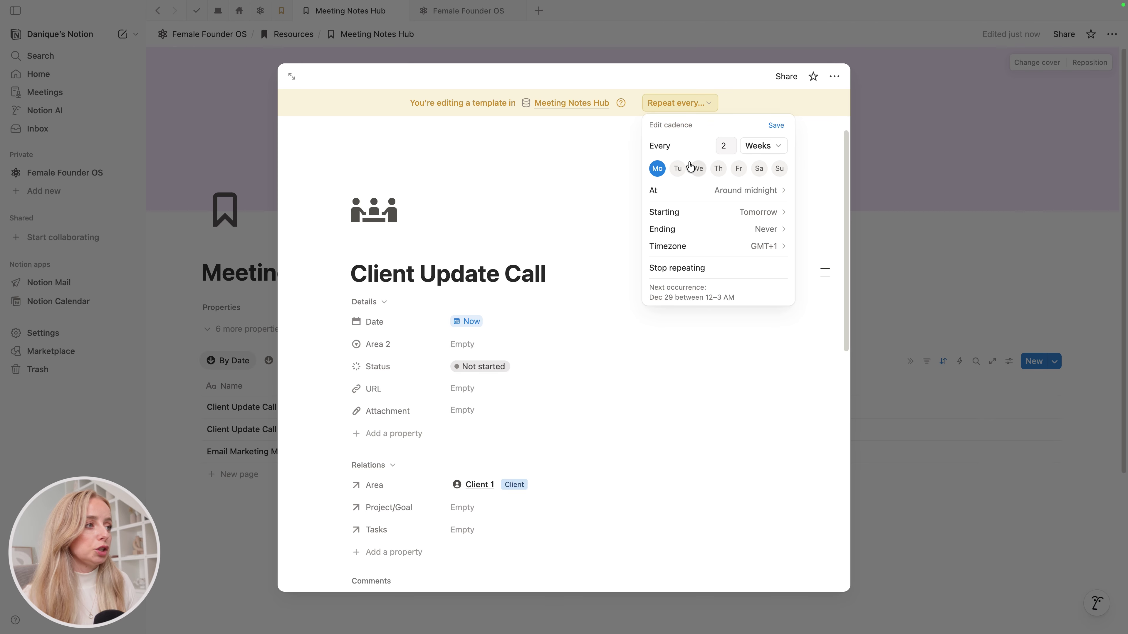
{"action": "left_click", "coordinate": [764, 196]}
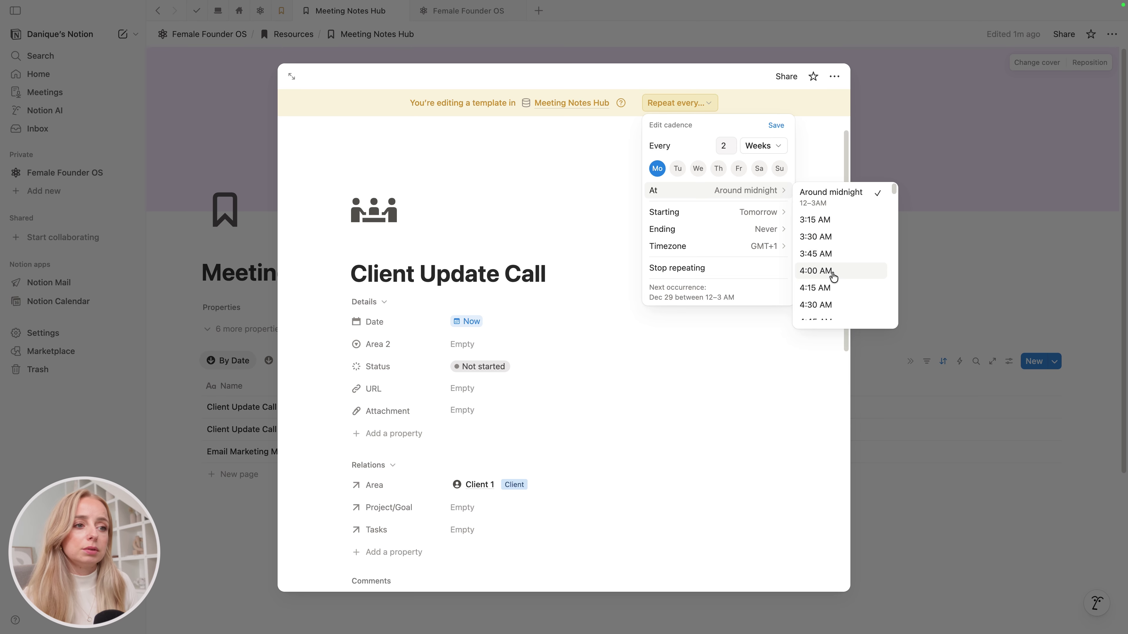
{"action": "scroll", "coordinate": [837, 285], "scroll_direction": "down", "scroll_amount": 3}
{"action": "scroll", "coordinate": [838, 288], "scroll_direction": "down", "scroll_amount": 10}
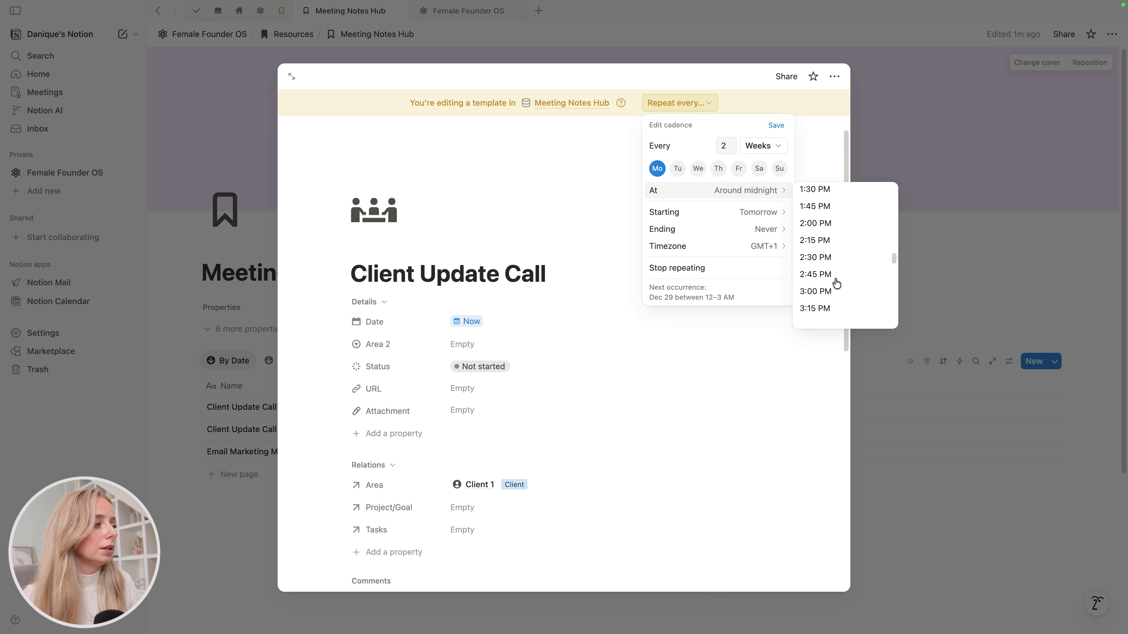
{"action": "left_click", "coordinate": [837, 223]}
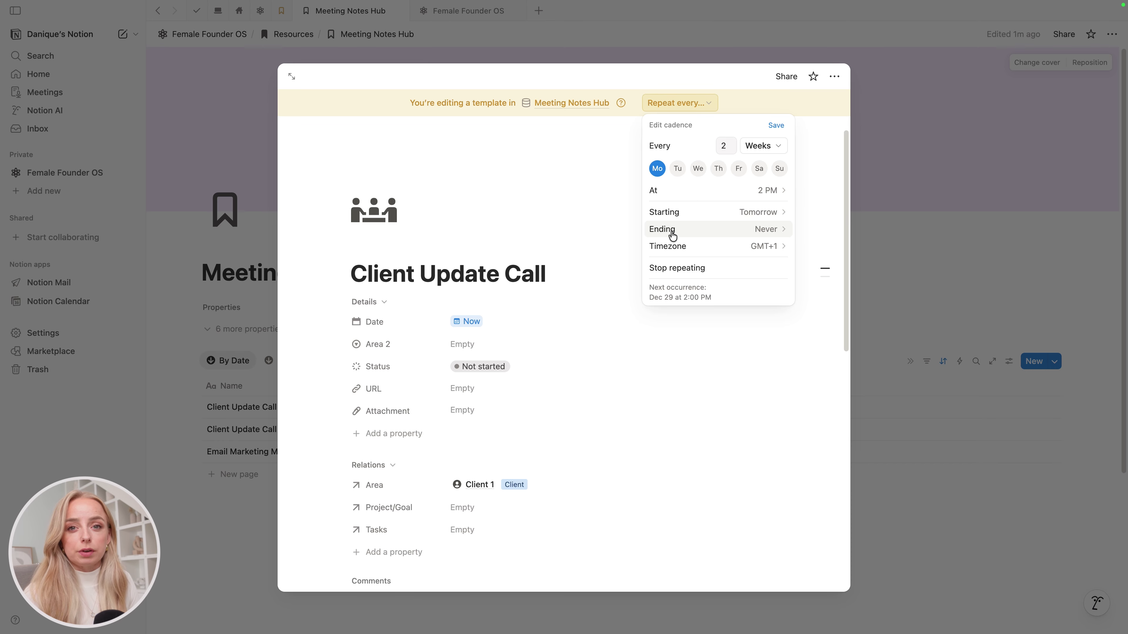
- End the template's repetition on the specific date 31 Mar 2026, save the cadence and close the template
{"action": "left_click", "coordinate": [769, 230]}
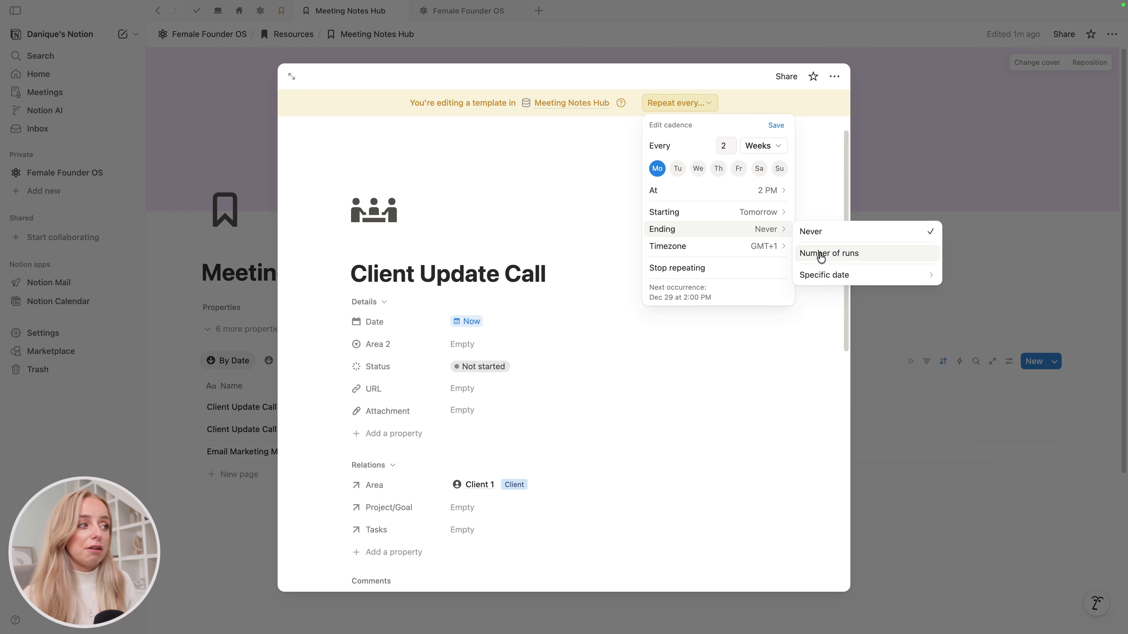
{"action": "left_click", "coordinate": [837, 276]}
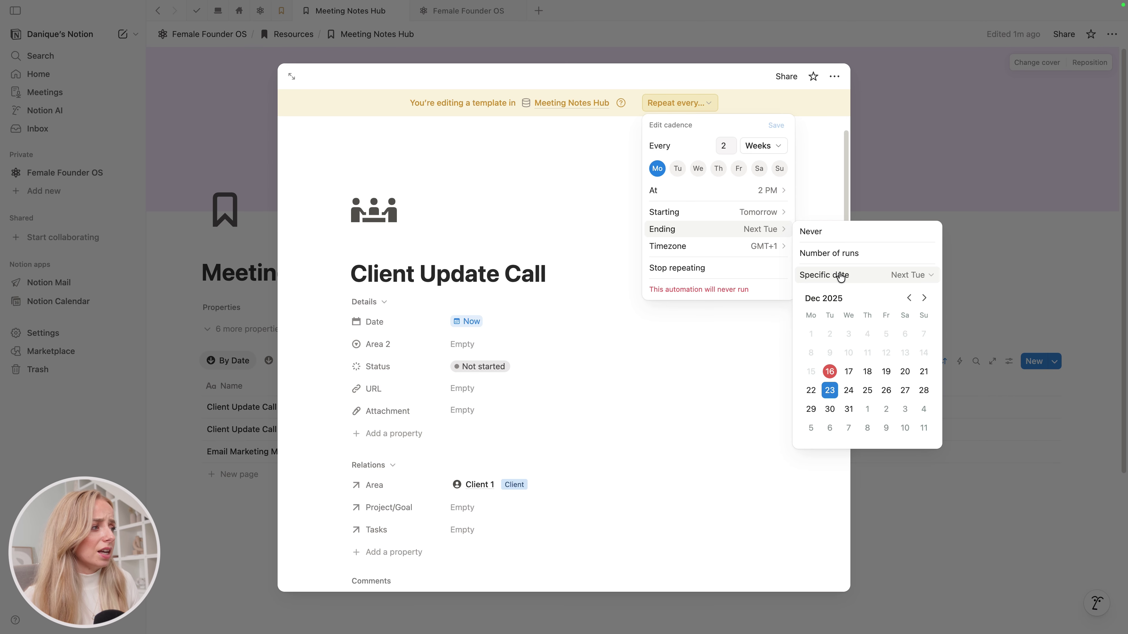
{"action": "left_click", "coordinate": [924, 298]}
{"action": "left_click", "coordinate": [924, 297]}
{"action": "left_click", "coordinate": [924, 298]}
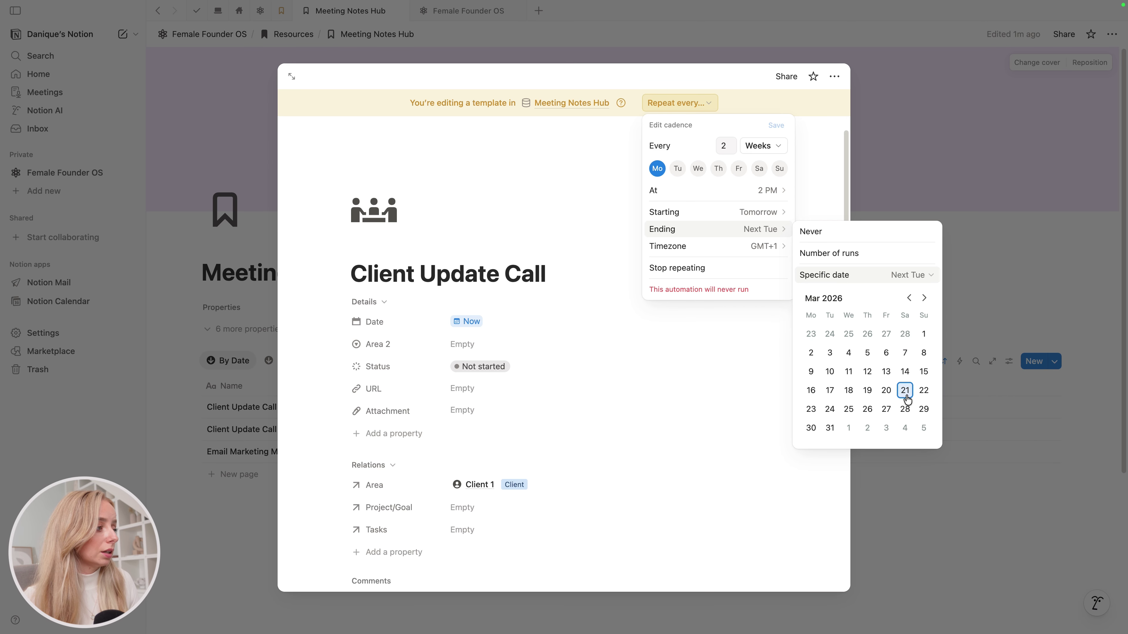
{"action": "left_click", "coordinate": [829, 428]}
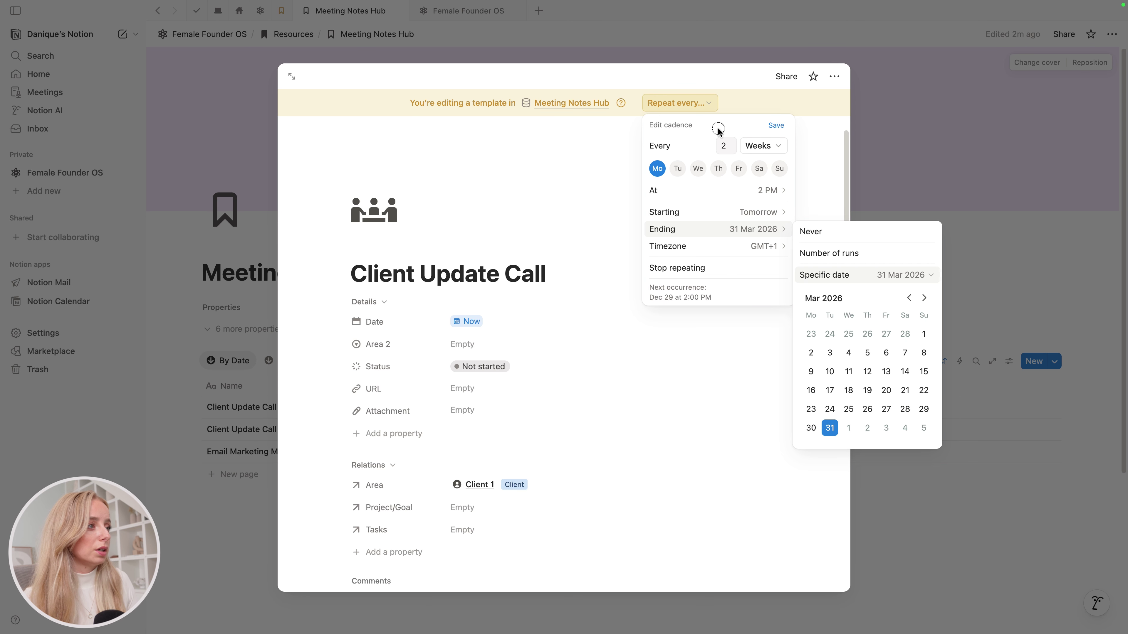
{"action": "left_click", "coordinate": [778, 125]}
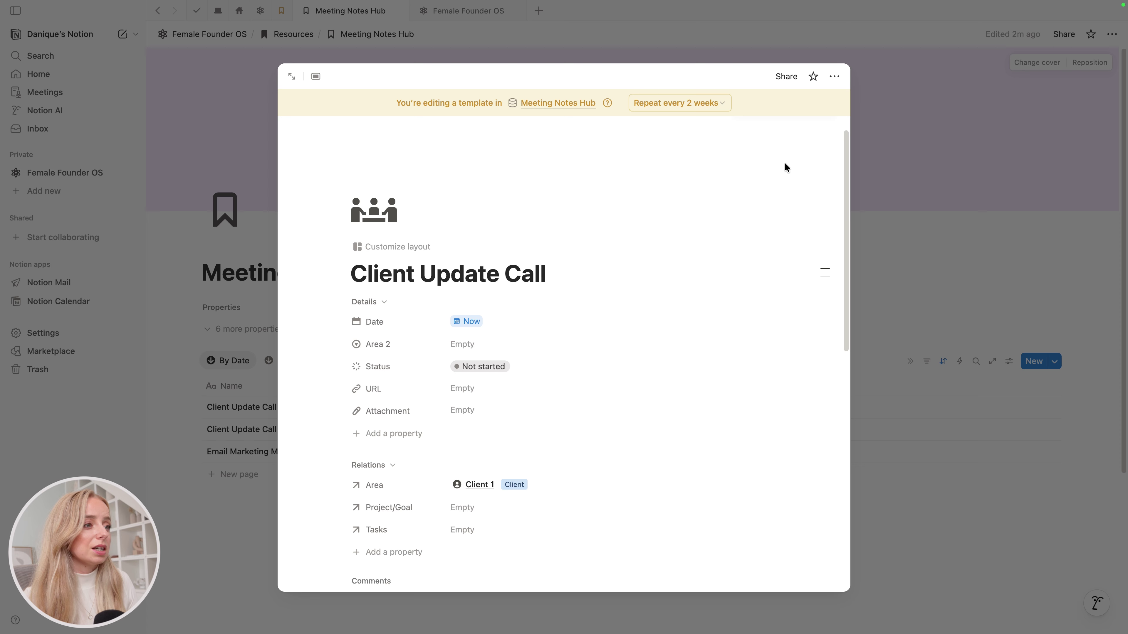
{"action": "left_click", "coordinate": [1015, 266]}
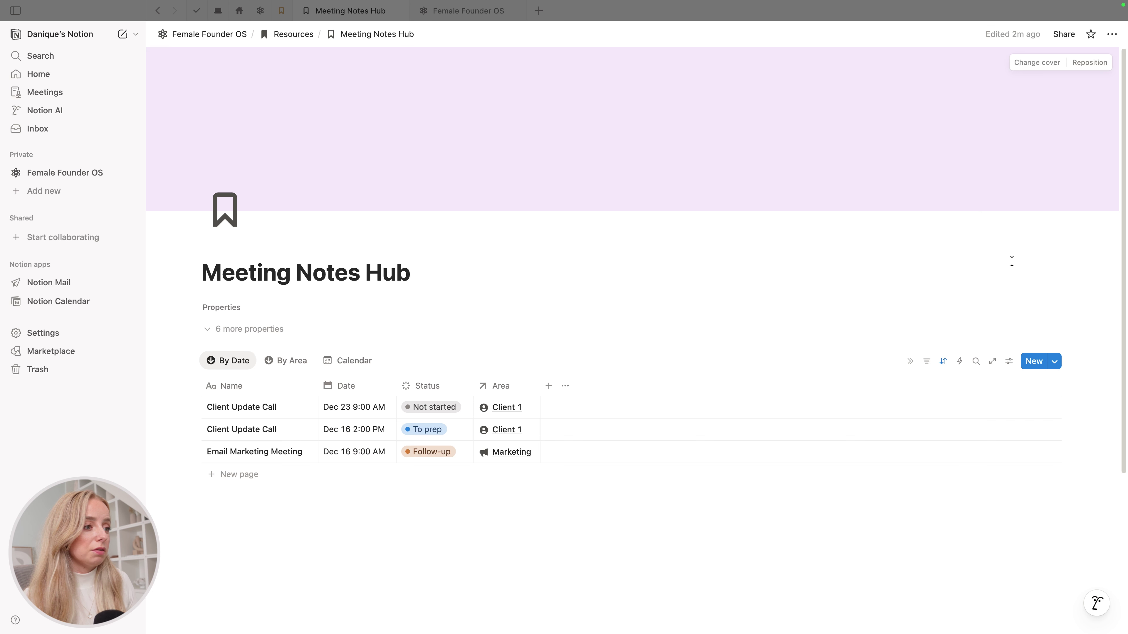
- Reopen the Client Update Call template for editing and set its repeat time to 9:00 AM
{"action": "left_click", "coordinate": [1053, 362]}
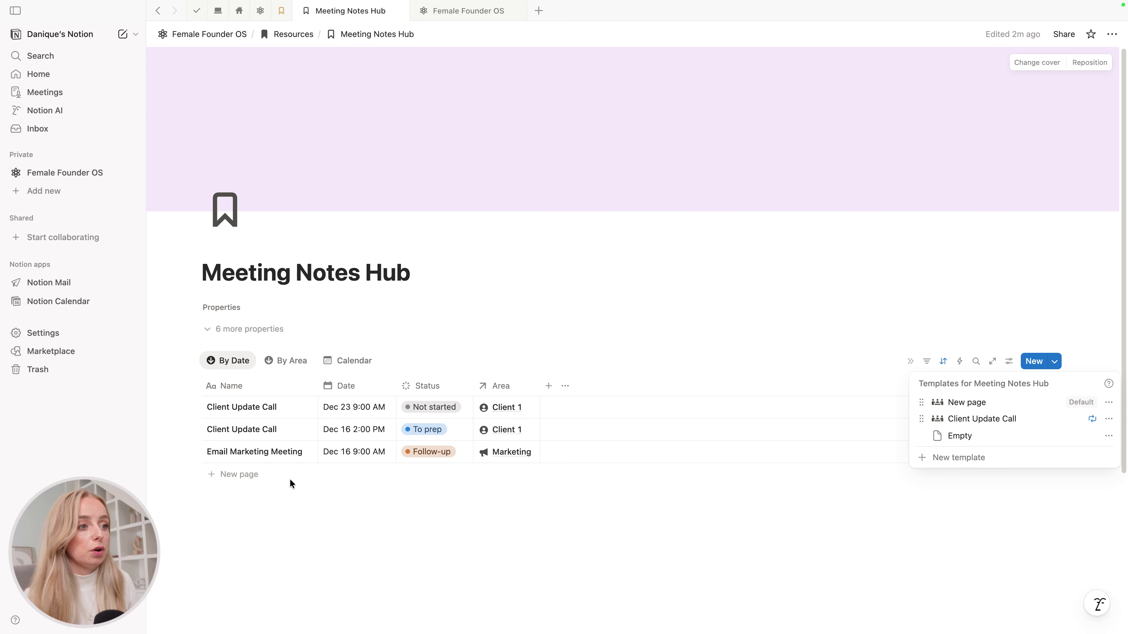
{"action": "left_click", "coordinate": [1108, 422]}
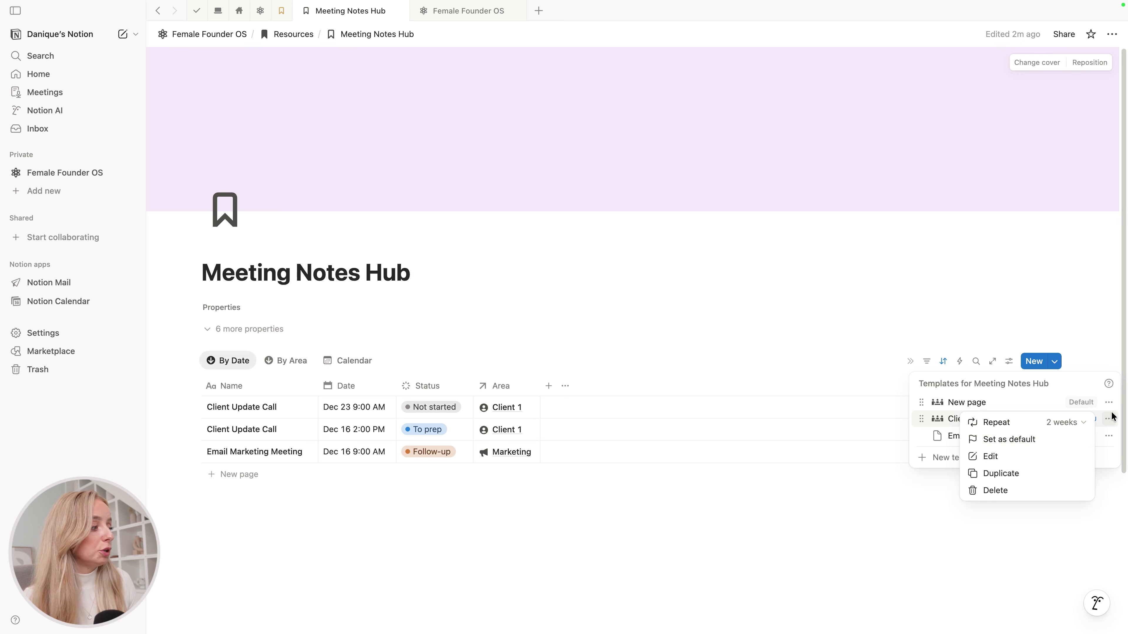
{"action": "left_click", "coordinate": [1014, 459]}
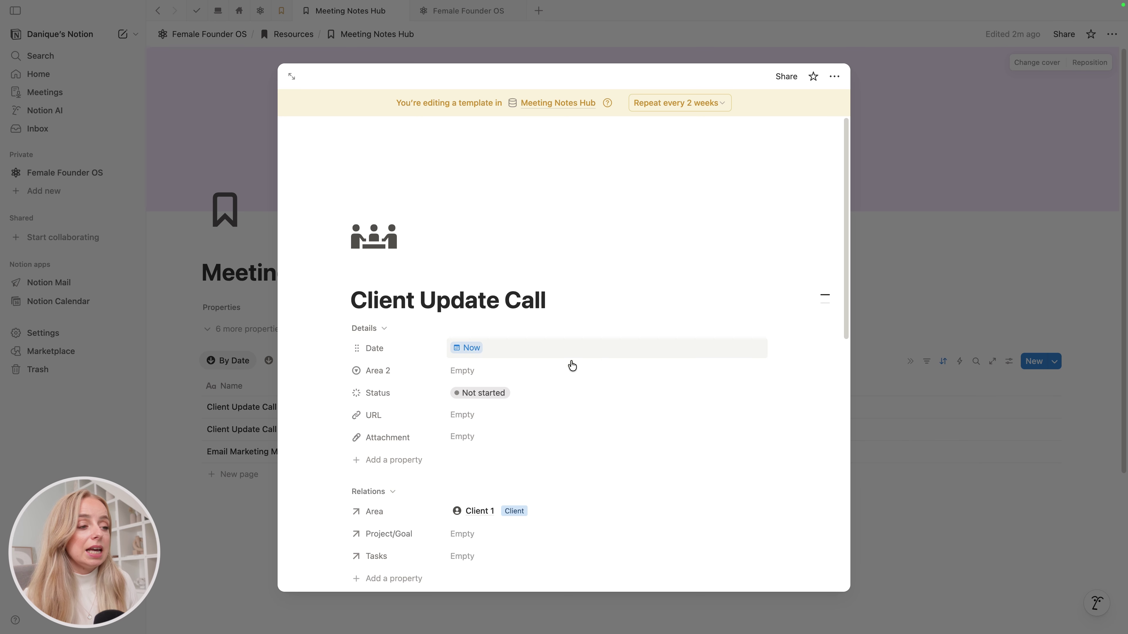
{"action": "left_click", "coordinate": [661, 98]}
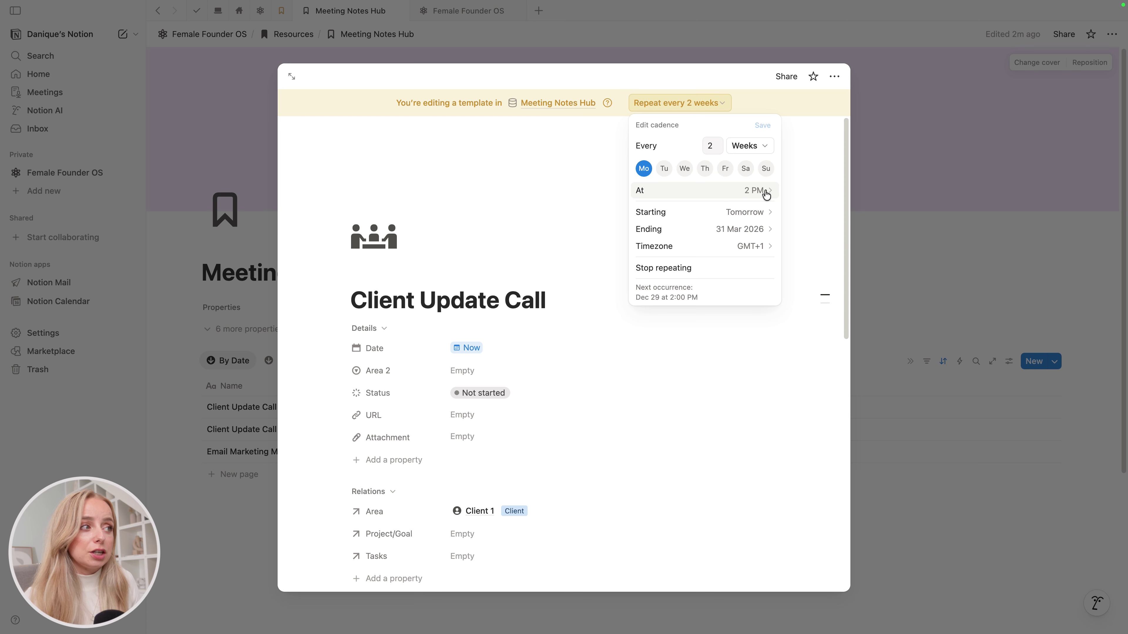
{"action": "left_click", "coordinate": [766, 194]}
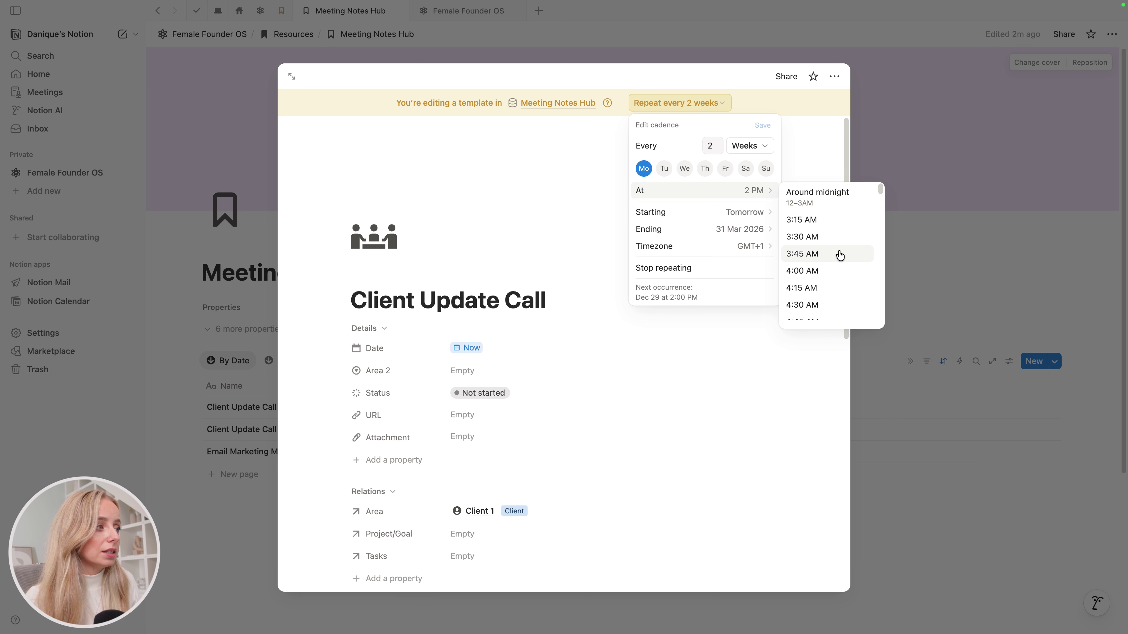
{"action": "scroll", "coordinate": [835, 255], "scroll_direction": "down", "scroll_amount": 10}
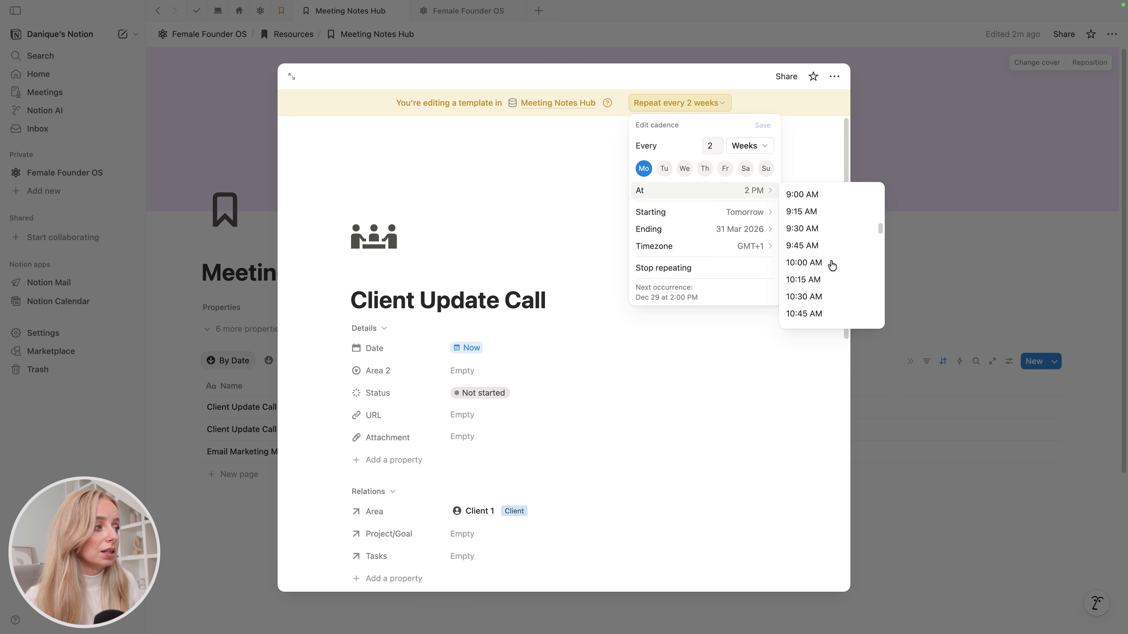
{"action": "left_click", "coordinate": [819, 202]}
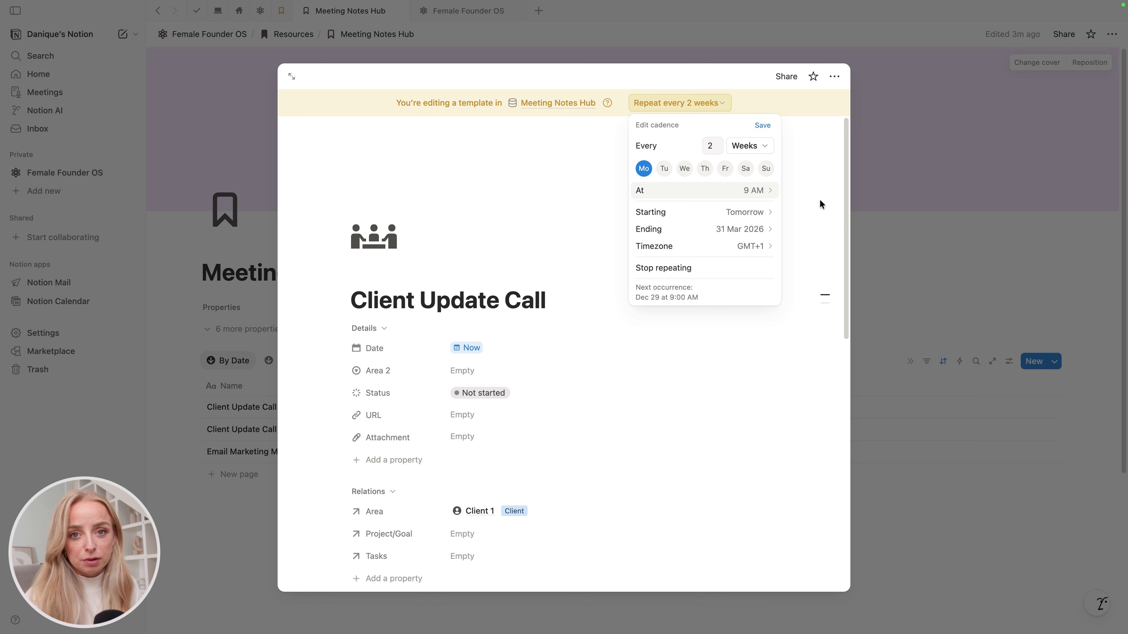
- Close the cadence settings, set the Client Update Call template's Status to To prep and close the template
{"action": "left_click", "coordinate": [819, 200]}
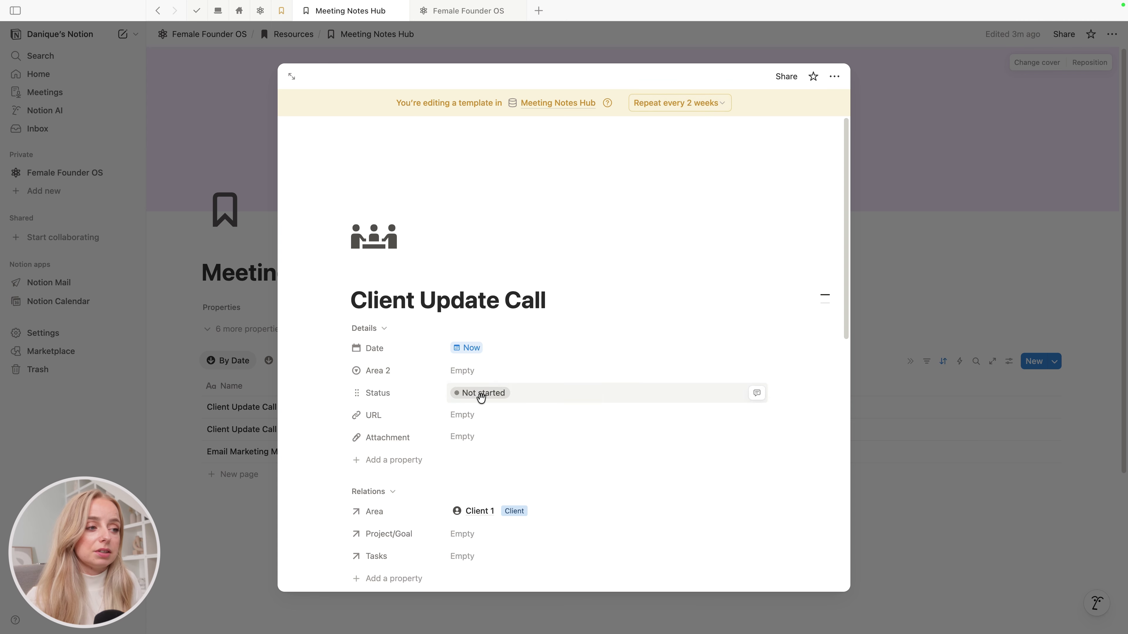
{"action": "left_click", "coordinate": [478, 394]}
{"action": "left_click", "coordinate": [503, 486]}
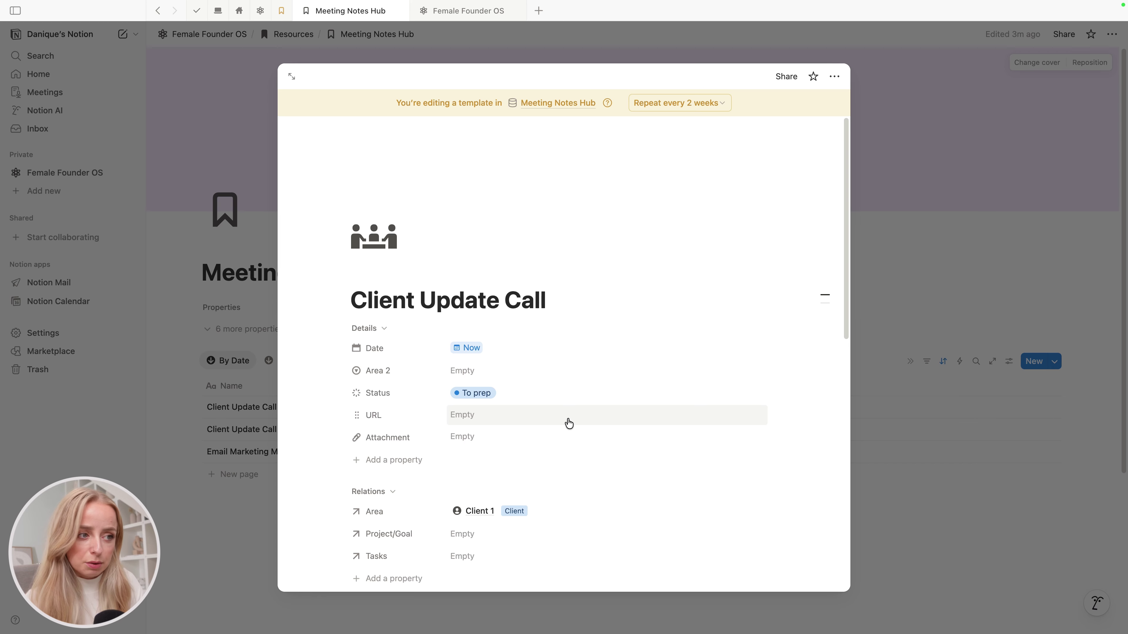
{"action": "key", "text": "Escape"}
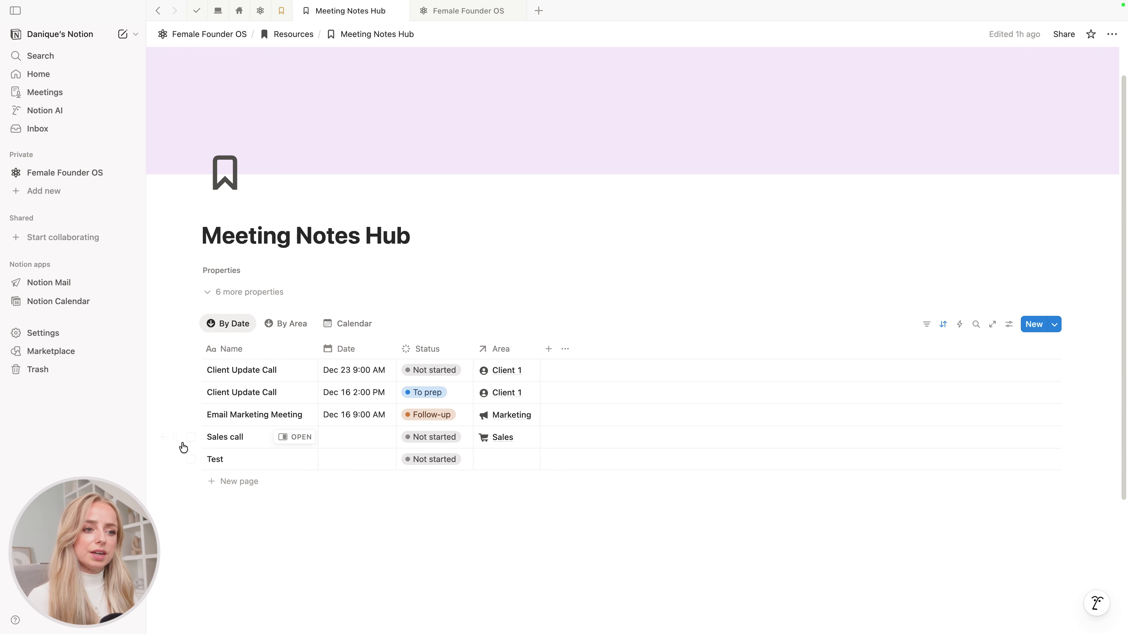
- Delete the Sales call and Test entries from the Meeting Notes Hub database
{"action": "left_click", "coordinate": [191, 461]}
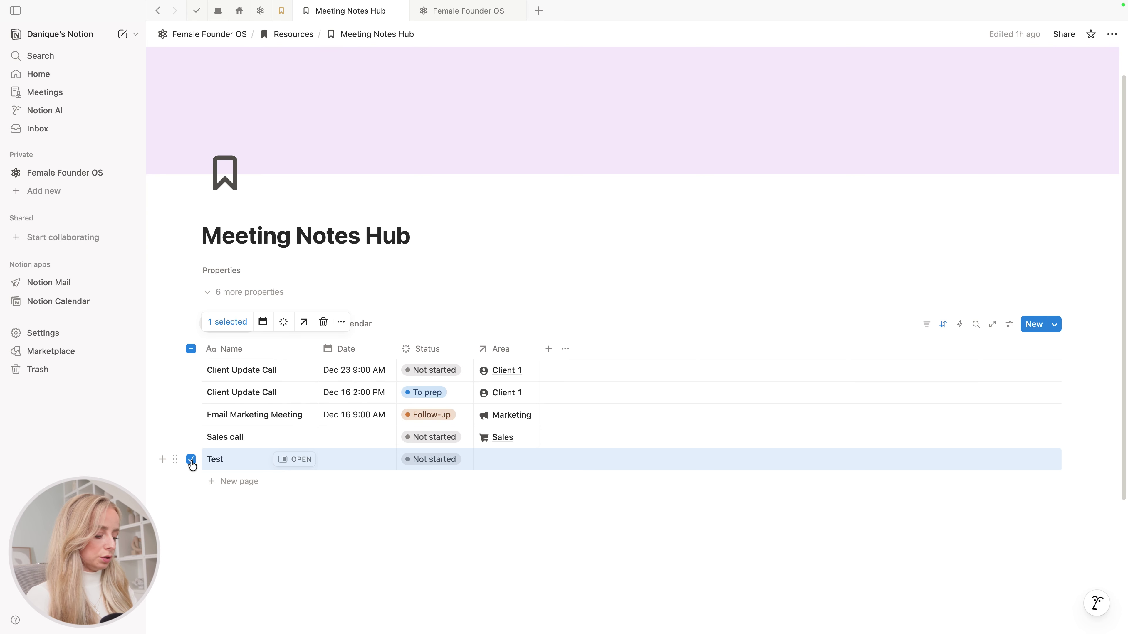
{"action": "left_click", "coordinate": [191, 437]}
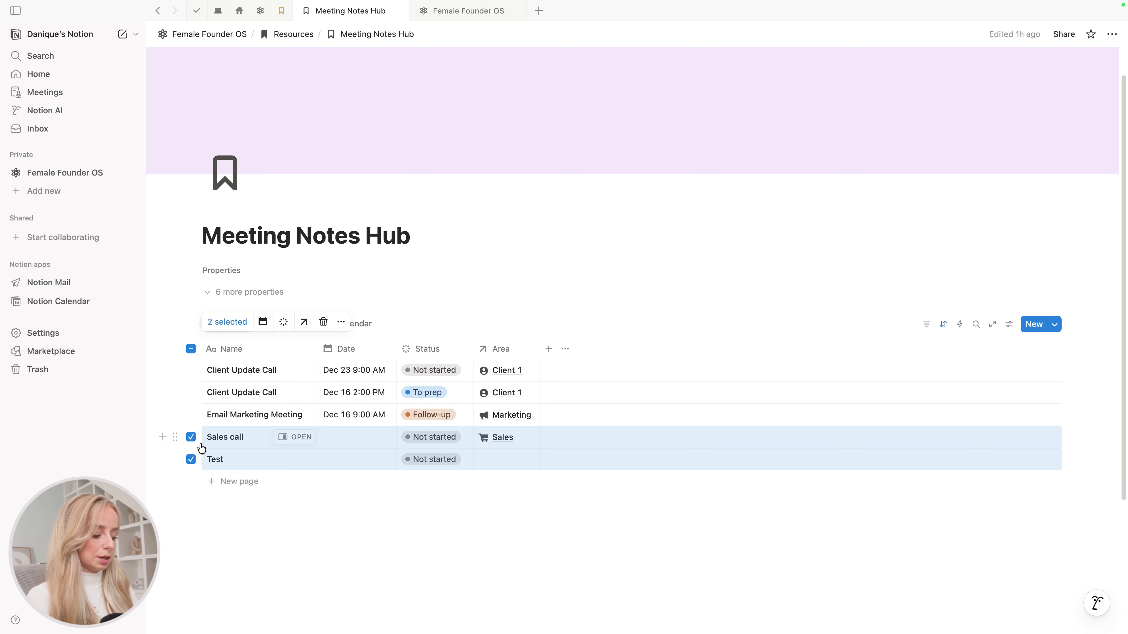
{"action": "key", "text": "Delete"}
- Replace the page cover with an uploaded plain light grey image, searching the files for "cover", and collapse the database's toolbar options
{"action": "scroll", "coordinate": [466, 484], "scroll_direction": "up", "scroll_amount": 1}
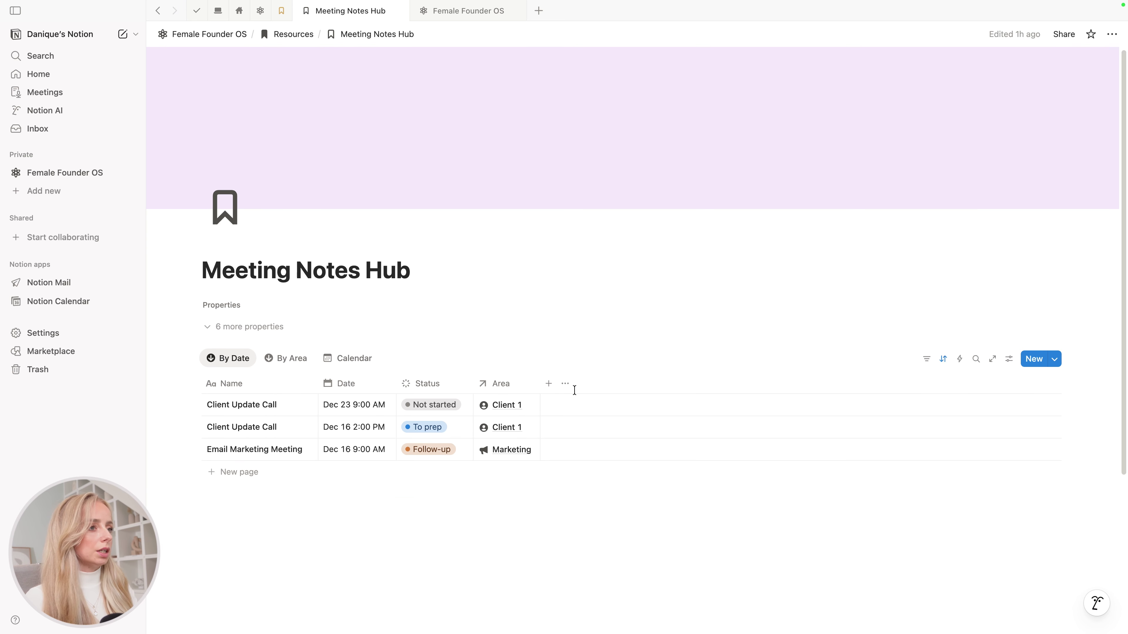
{"action": "left_click", "coordinate": [1032, 64]}
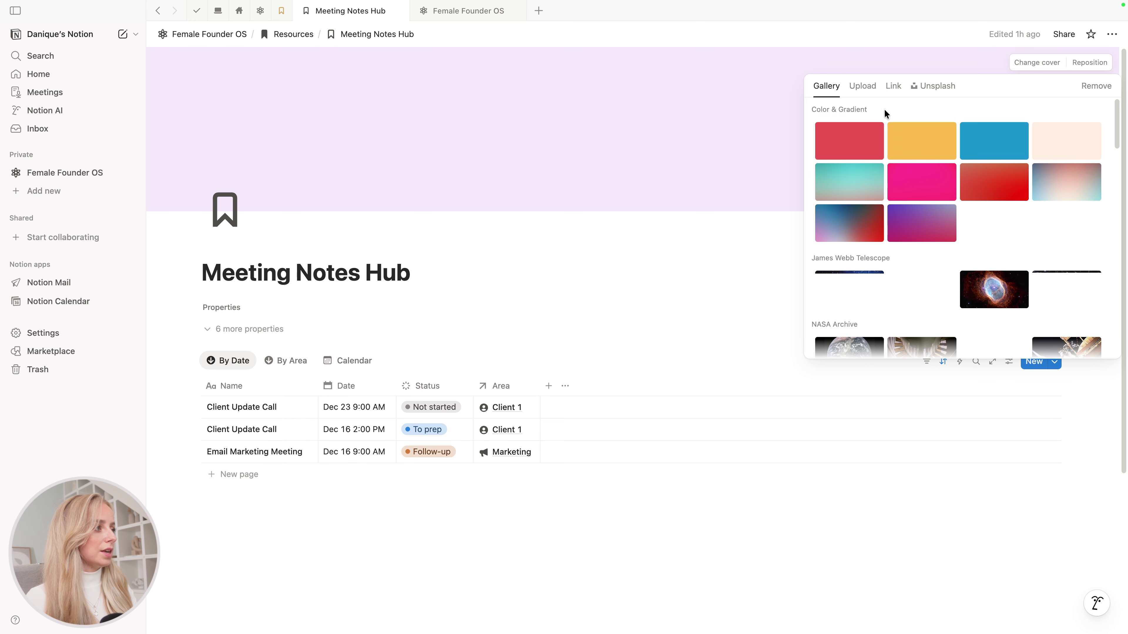
{"action": "left_click", "coordinate": [862, 85]}
{"action": "left_click", "coordinate": [937, 117]}
{"action": "left_click", "coordinate": [926, 202]}
{"action": "type", "text": "cover"}
{"action": "key", "text": "Return"}
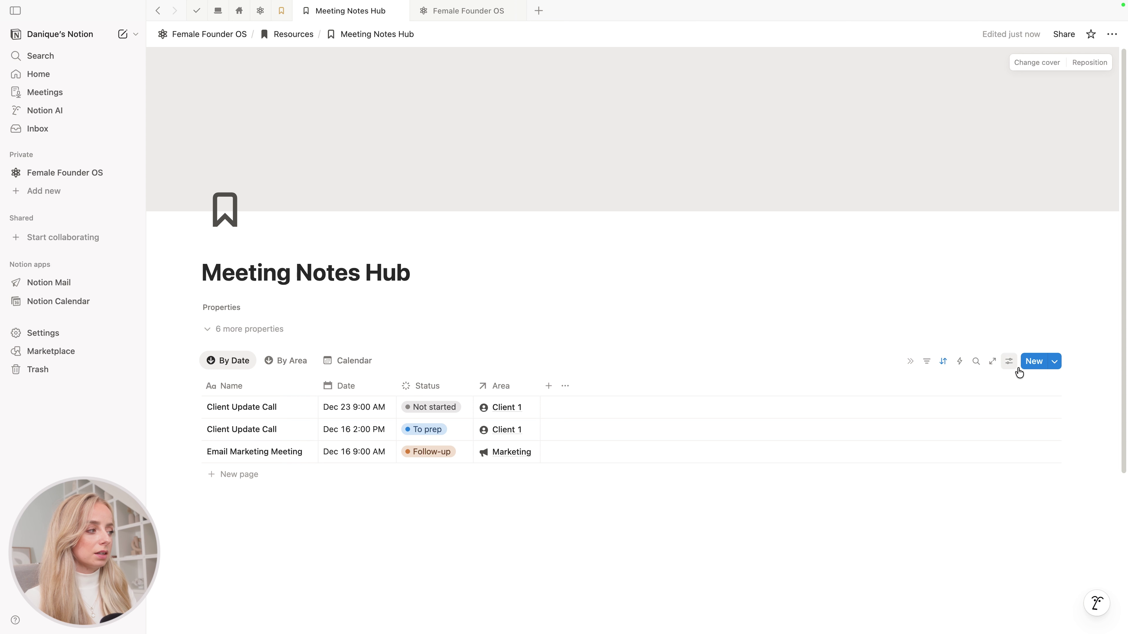
{"action": "left_click", "coordinate": [910, 363]}
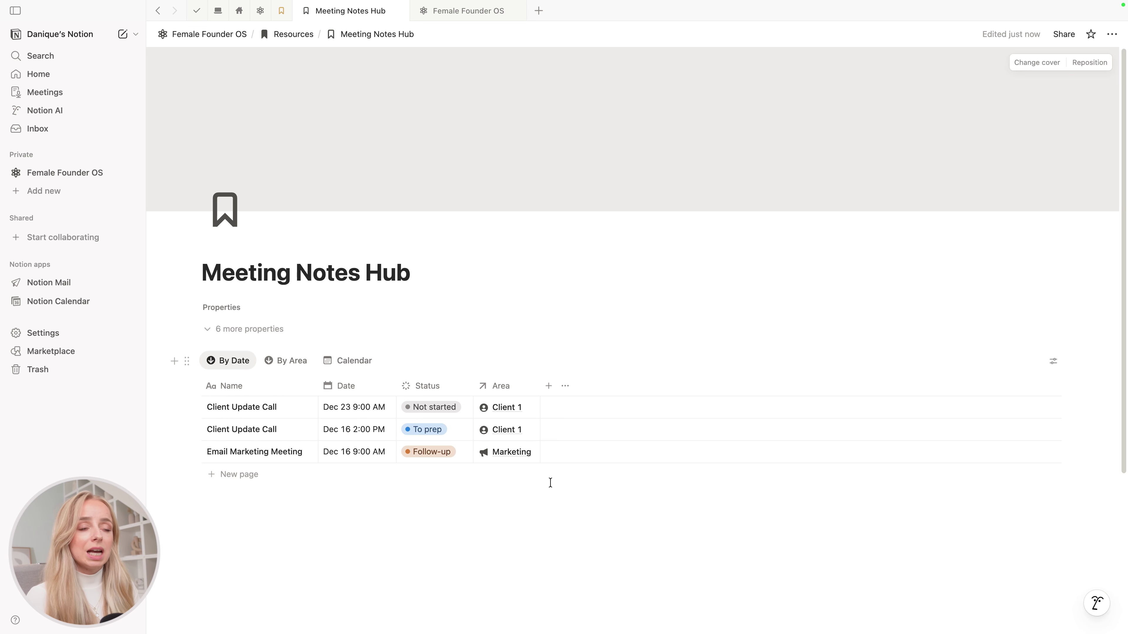
- Return to the Female Founder OS dashboard and look over its Tasks, Projects & Goals and Resources sections
{"action": "left_click", "coordinate": [208, 36]}
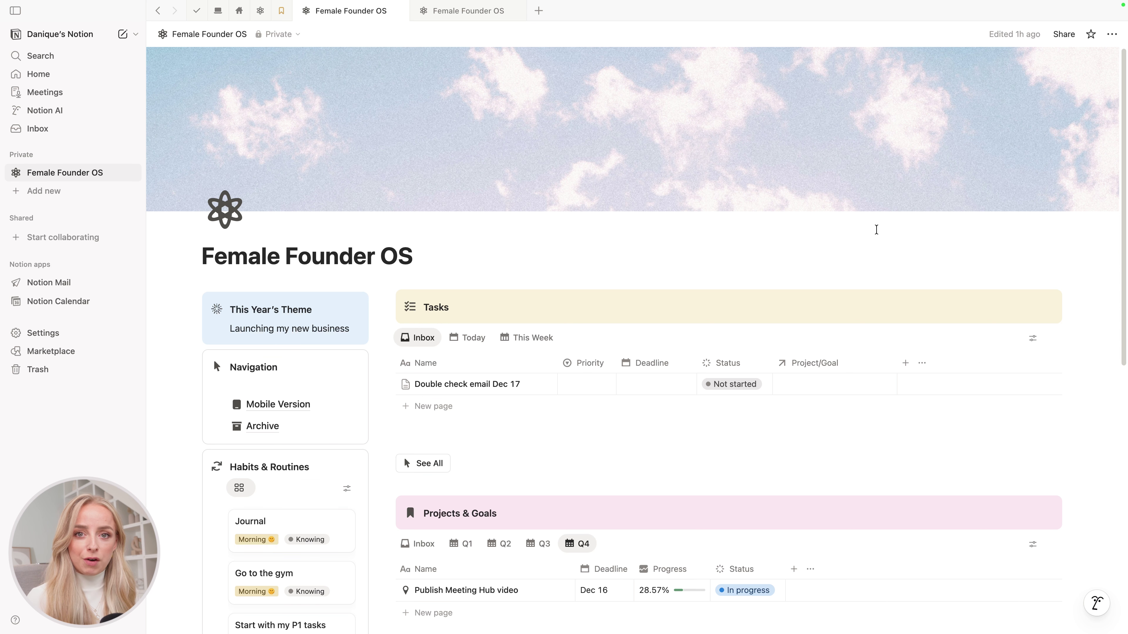
{"action": "scroll", "coordinate": [876, 230], "scroll_direction": "down", "scroll_amount": 5}
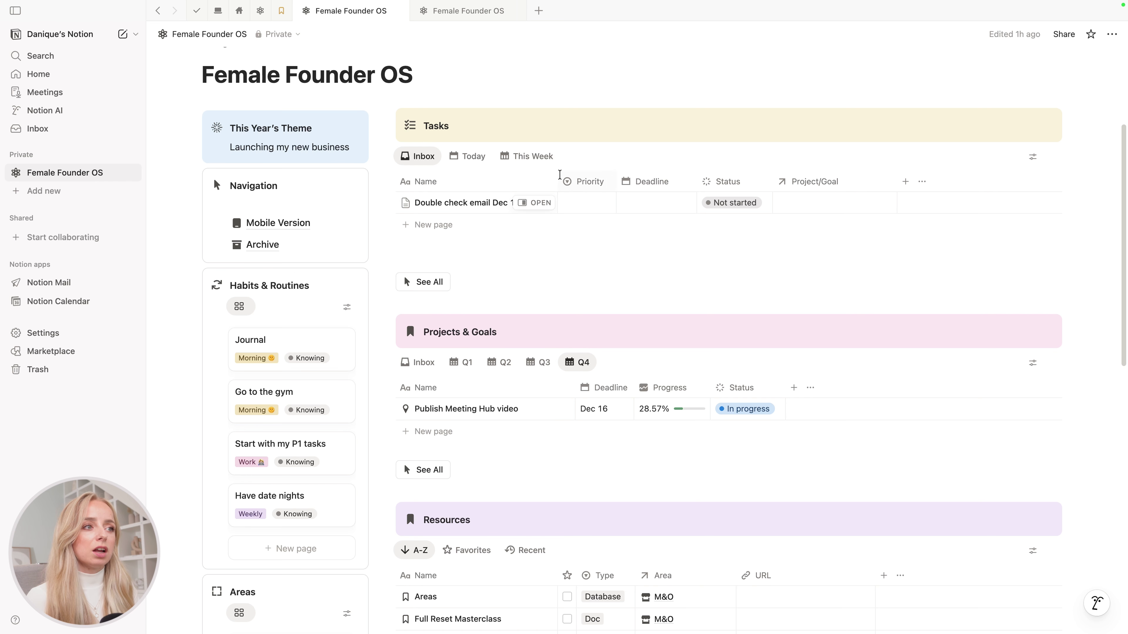
{"action": "scroll", "coordinate": [504, 355], "scroll_direction": "down", "scroll_amount": 5}
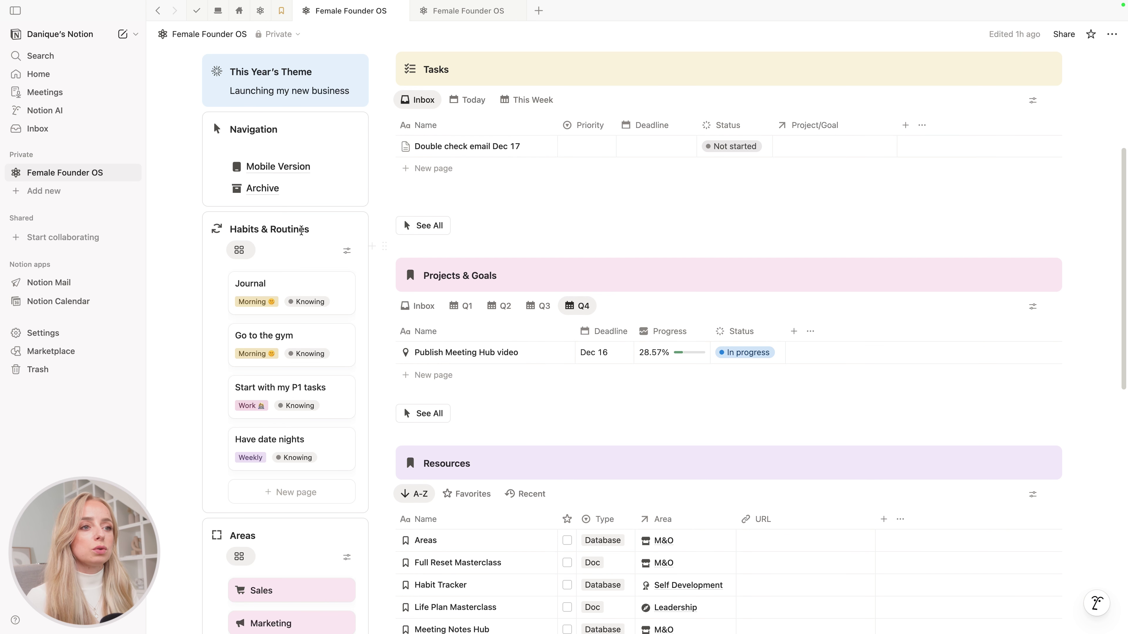